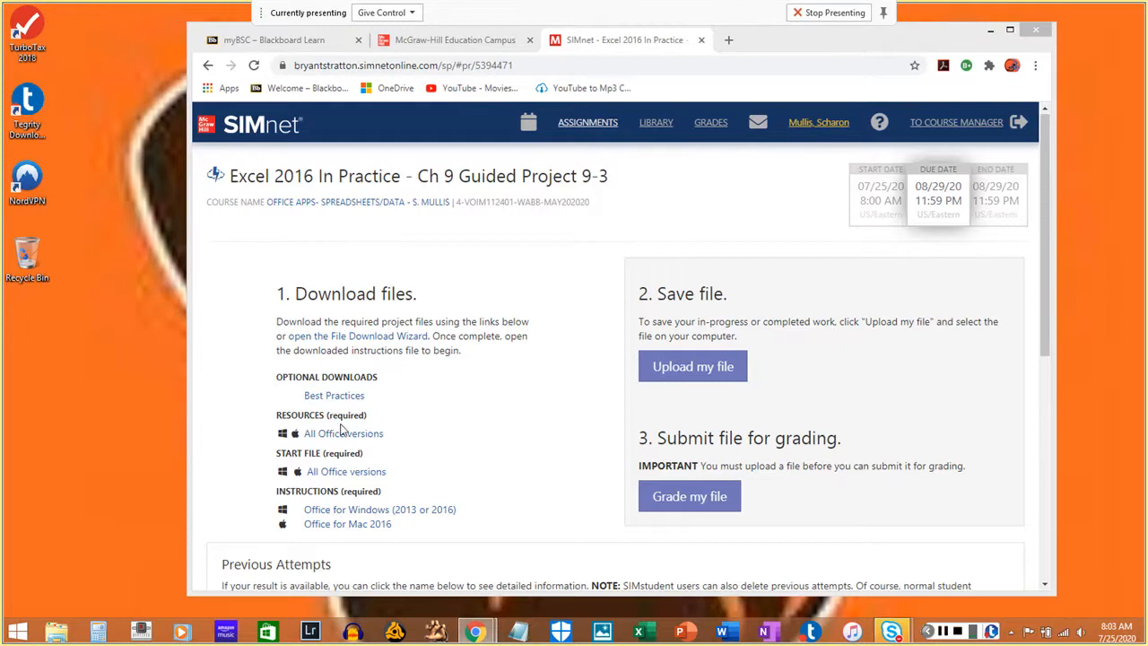
# - Download the required resources, the start file and the Windows instructions for Guided Project 9-3 from the assignment page
pyautogui.click(346, 436)
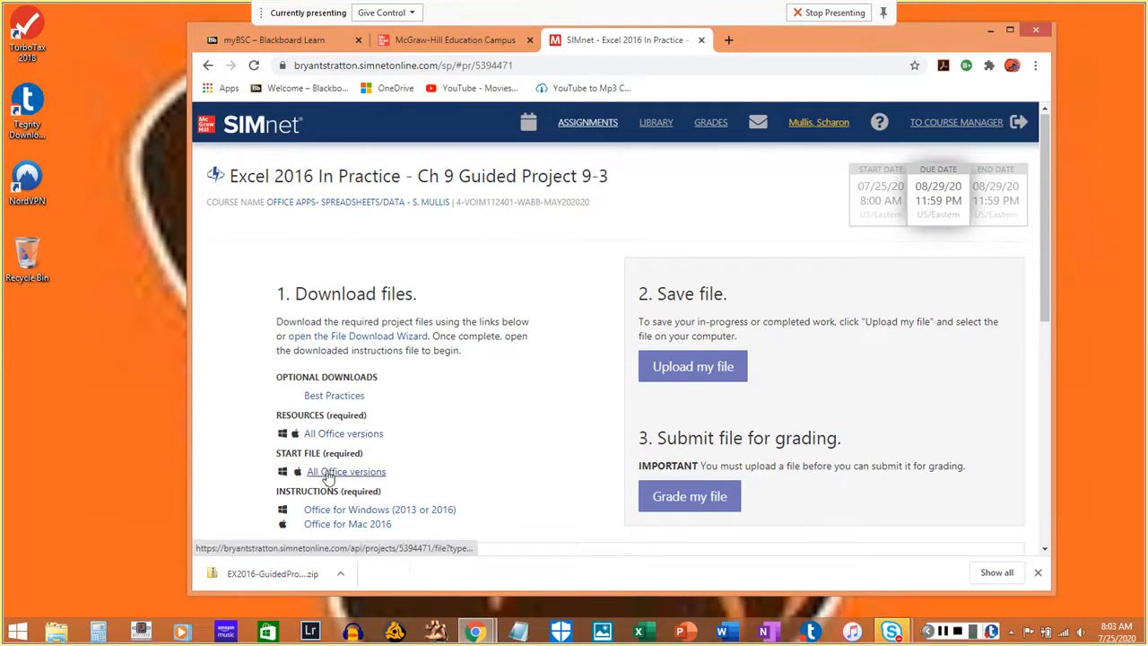
pyautogui.click(327, 473)
pyautogui.scroll(-1, 470, 462)
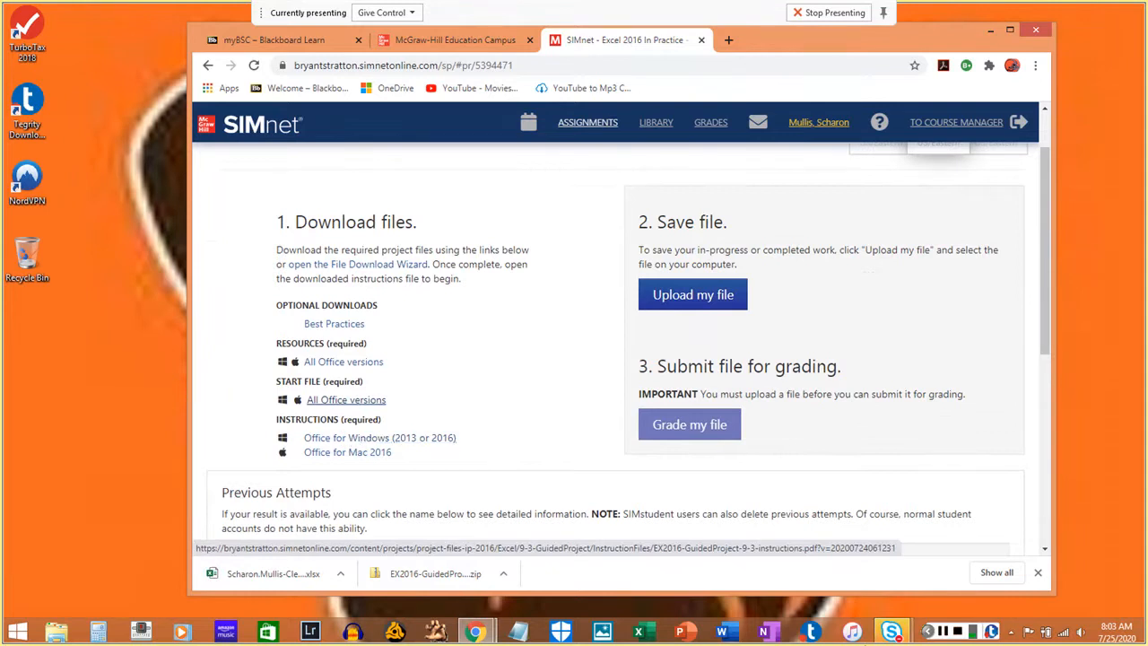
pyautogui.click(944, 632)
pyautogui.click(944, 632)
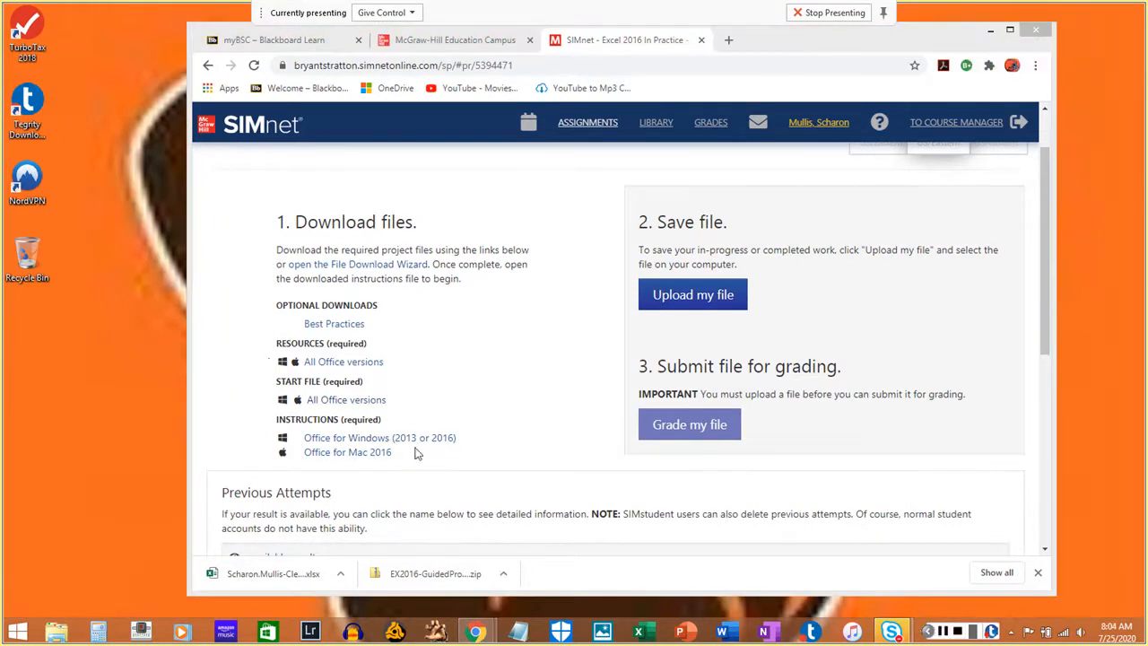
pyautogui.click(385, 441)
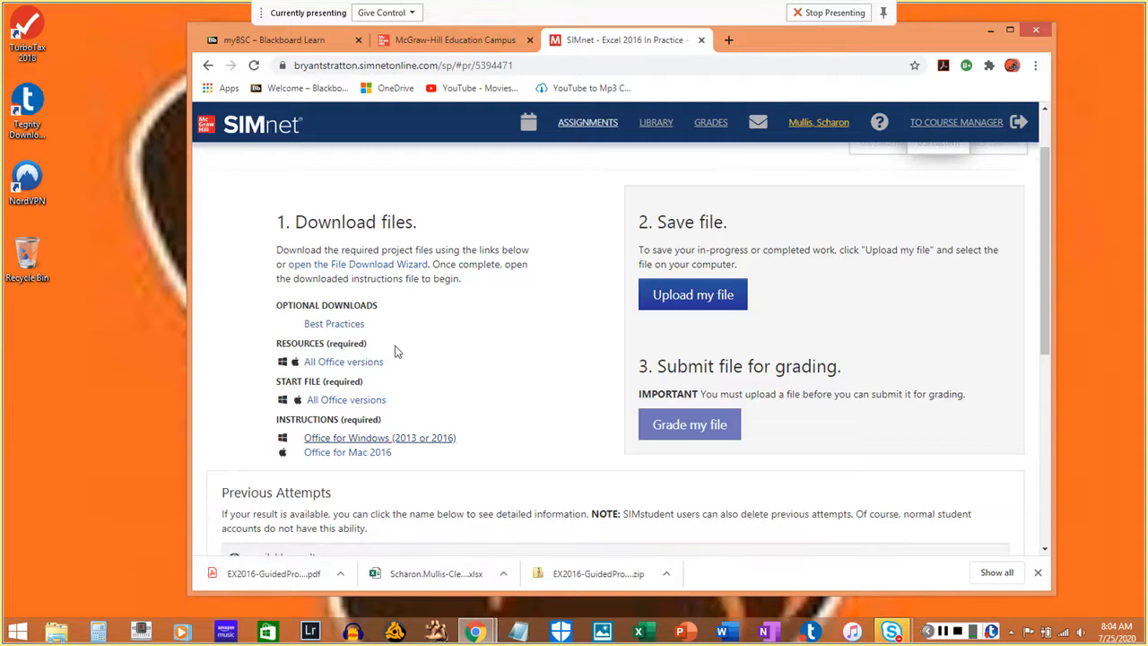
pyautogui.moveTo(310, 348); pyautogui.dragTo(337, 349)
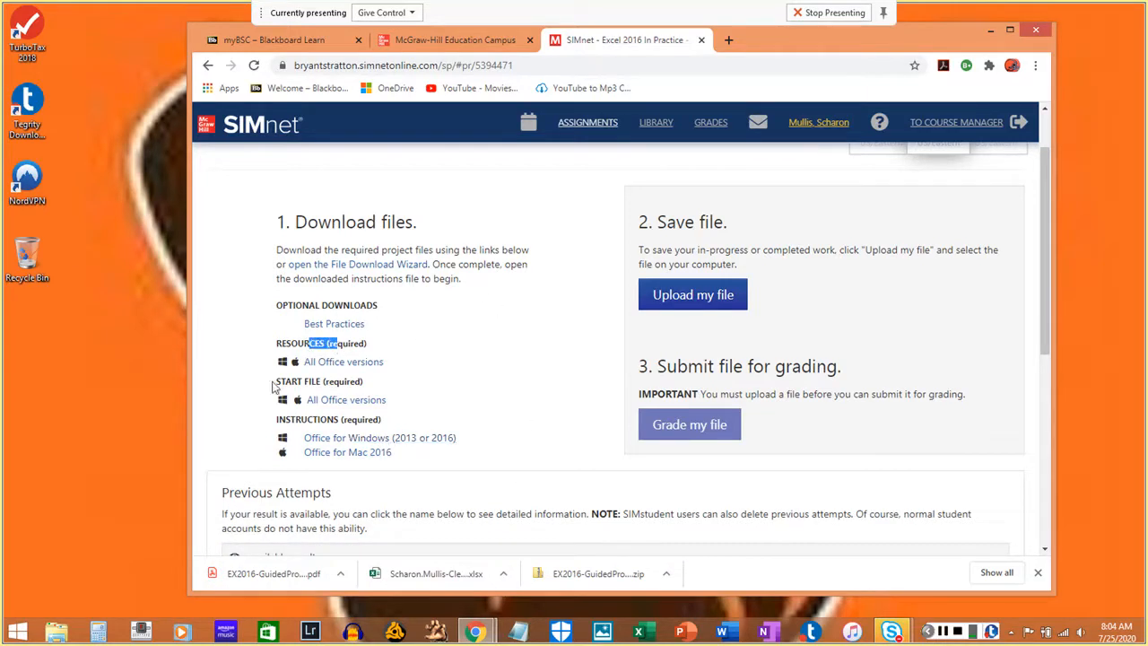
pyautogui.moveTo(274, 385); pyautogui.dragTo(359, 422)
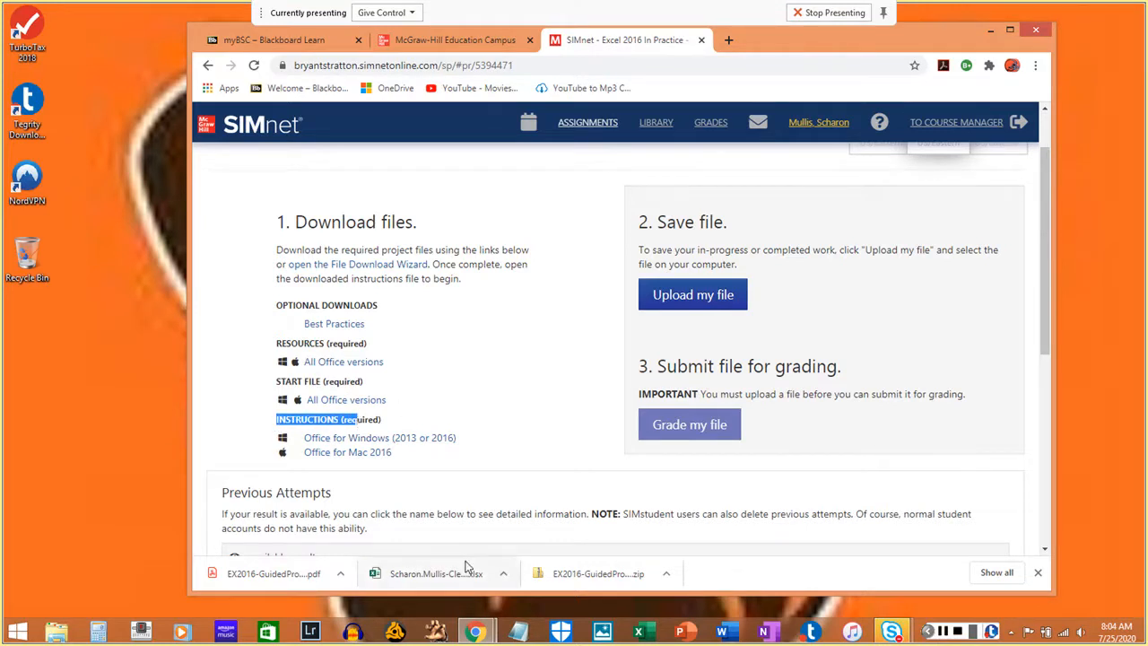
# - Open the EX2016-GuidedProject-9-3-instructions PDF from the Downloads folder in Acrobat Reader, with the browser minimized
pyautogui.click(280, 576)
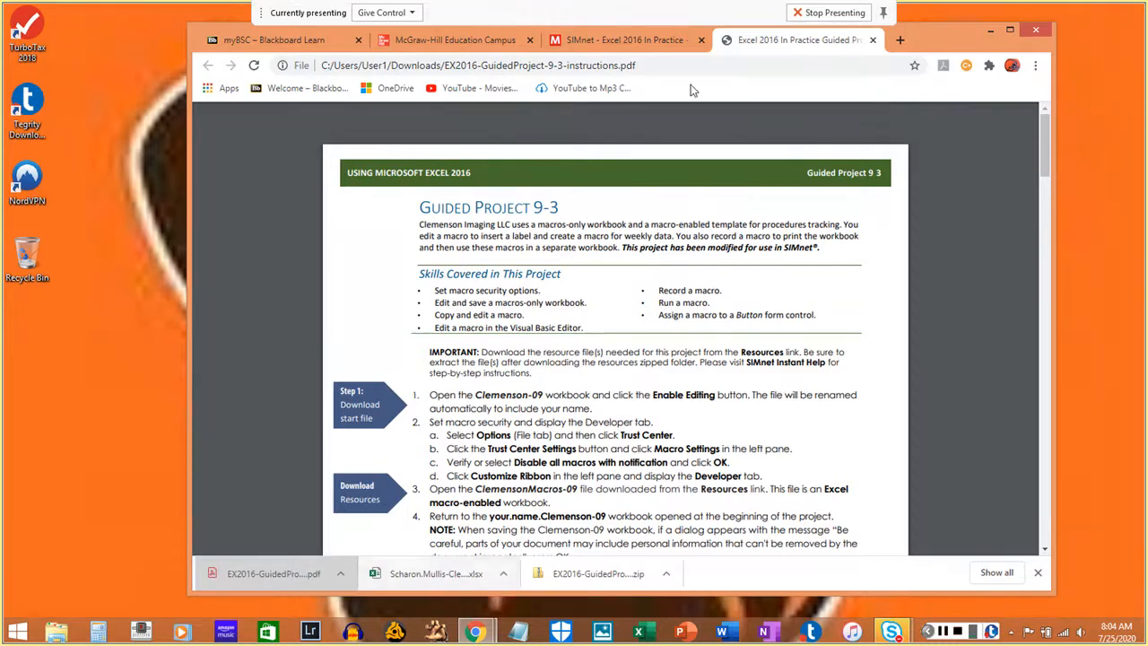
pyautogui.click(873, 39)
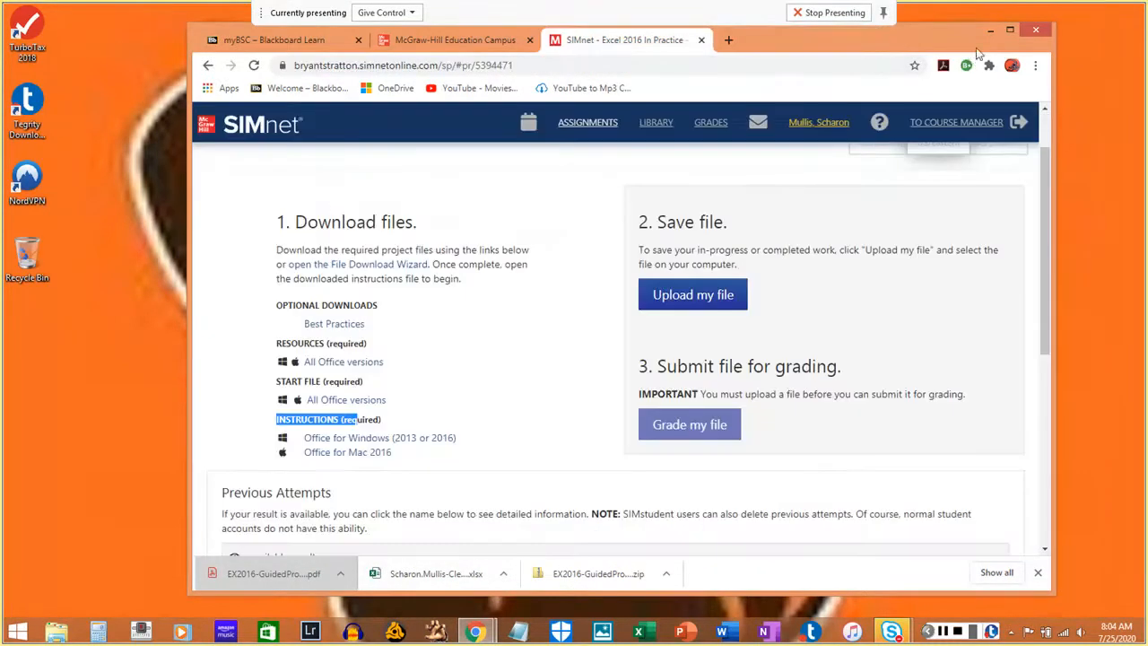
pyautogui.click(991, 30)
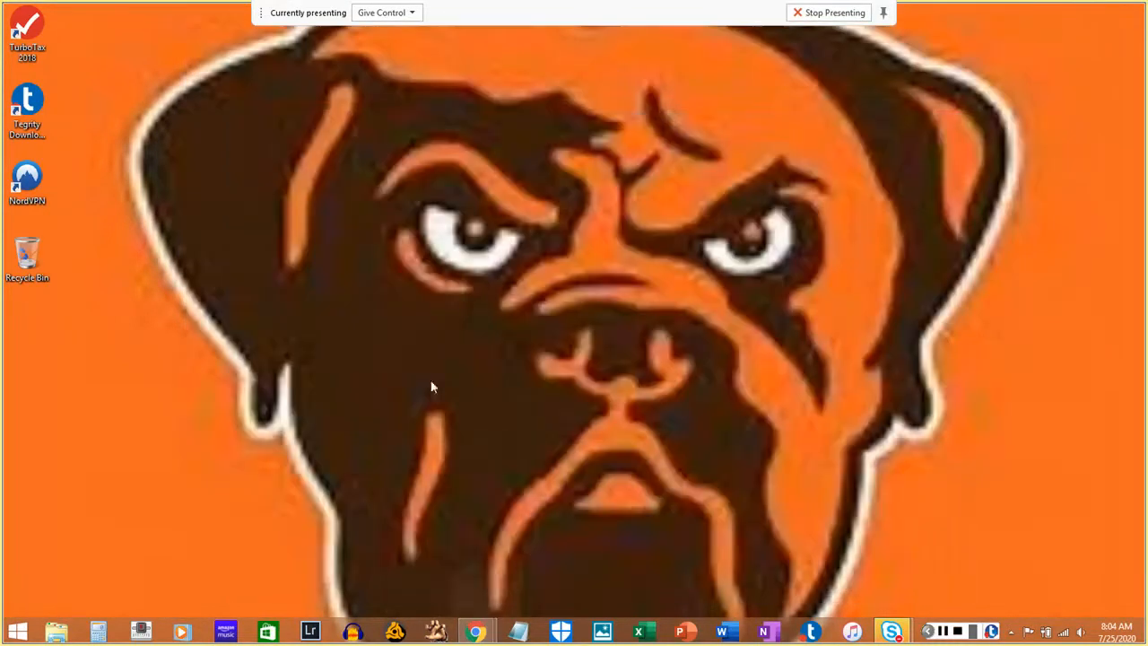
pyautogui.click(57, 633)
pyautogui.doubleClick(587, 231)
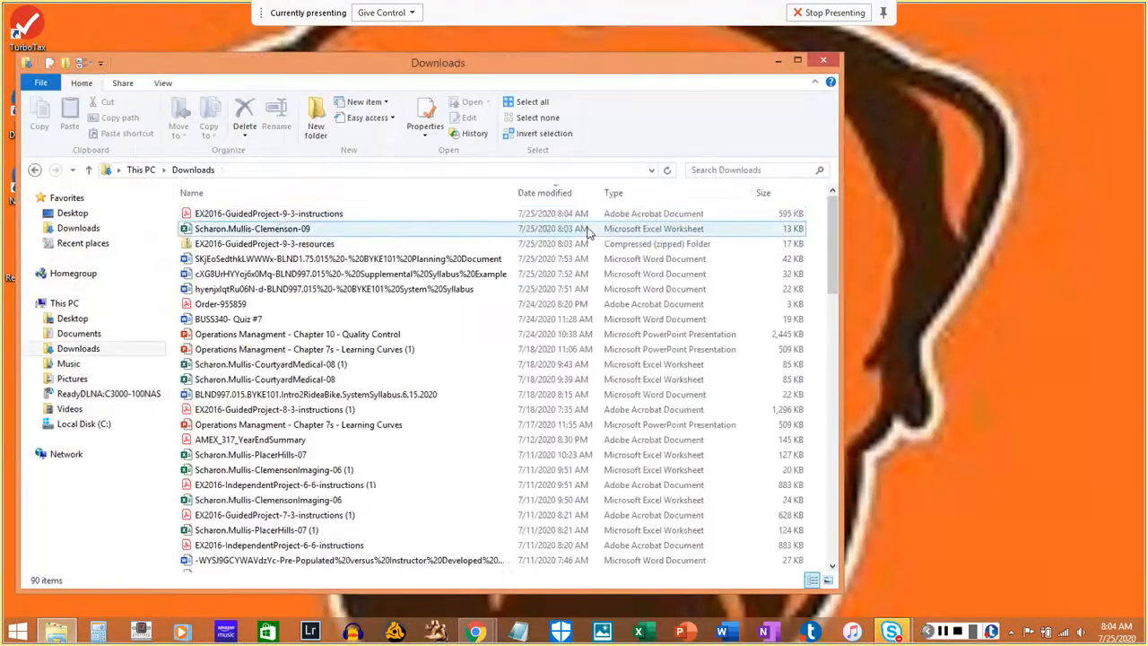
pyautogui.doubleClick(280, 218)
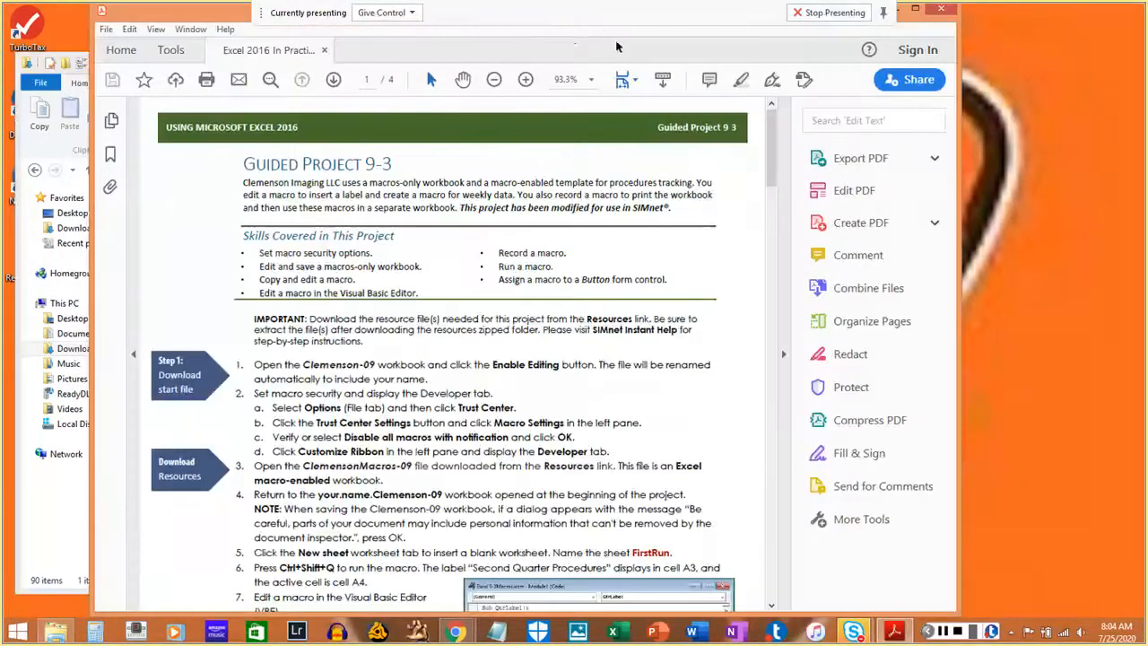
# - Open the downloaded Clemenson-09 start workbook in Excel from the Downloads folder and minimize the folder window
pyautogui.click(48, 542)
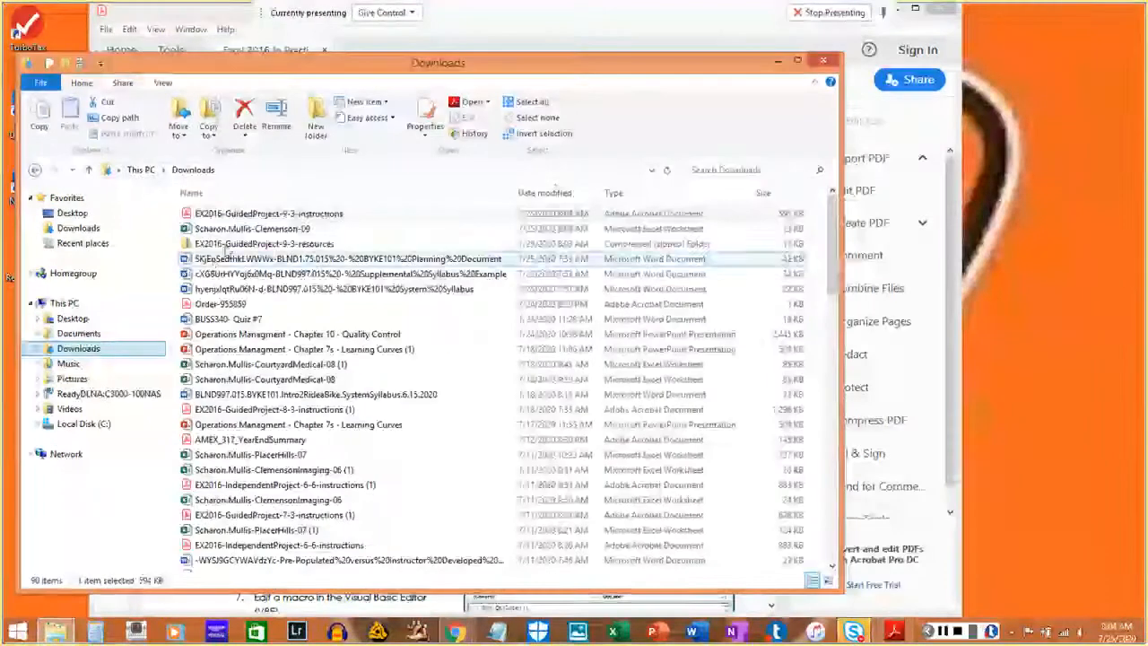
pyautogui.doubleClick(249, 229)
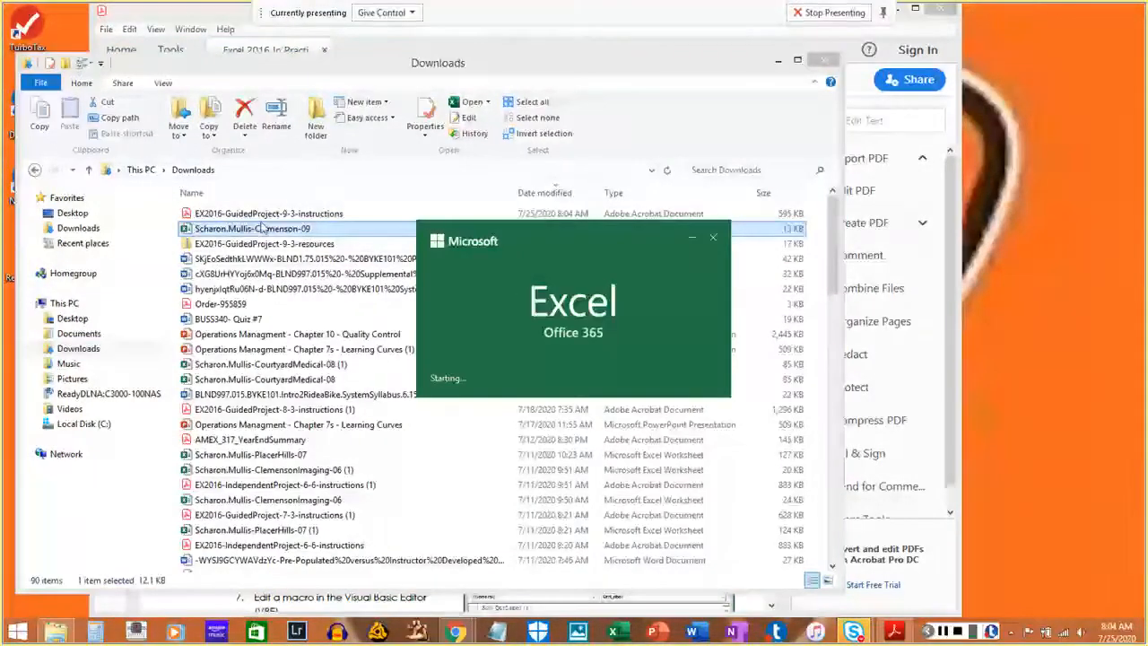
pyautogui.click(778, 59)
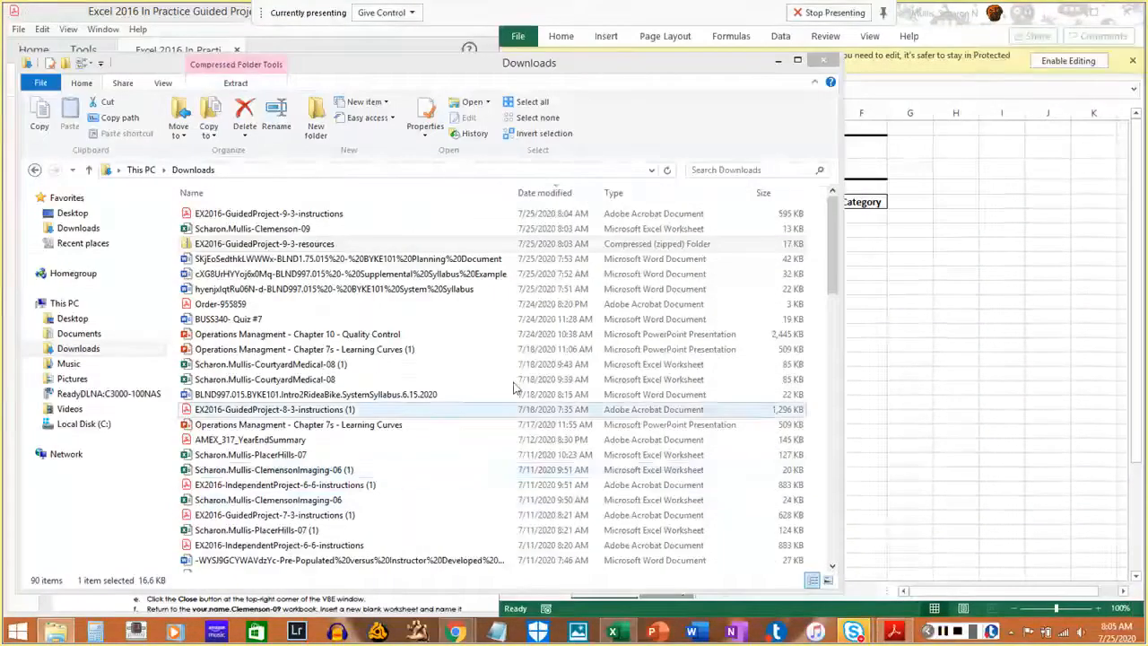
# - Extract the EX2016-GuidedProject-9-3-resources zip file into C:\Users\User1\Downloads\
pyautogui.click(237, 250)
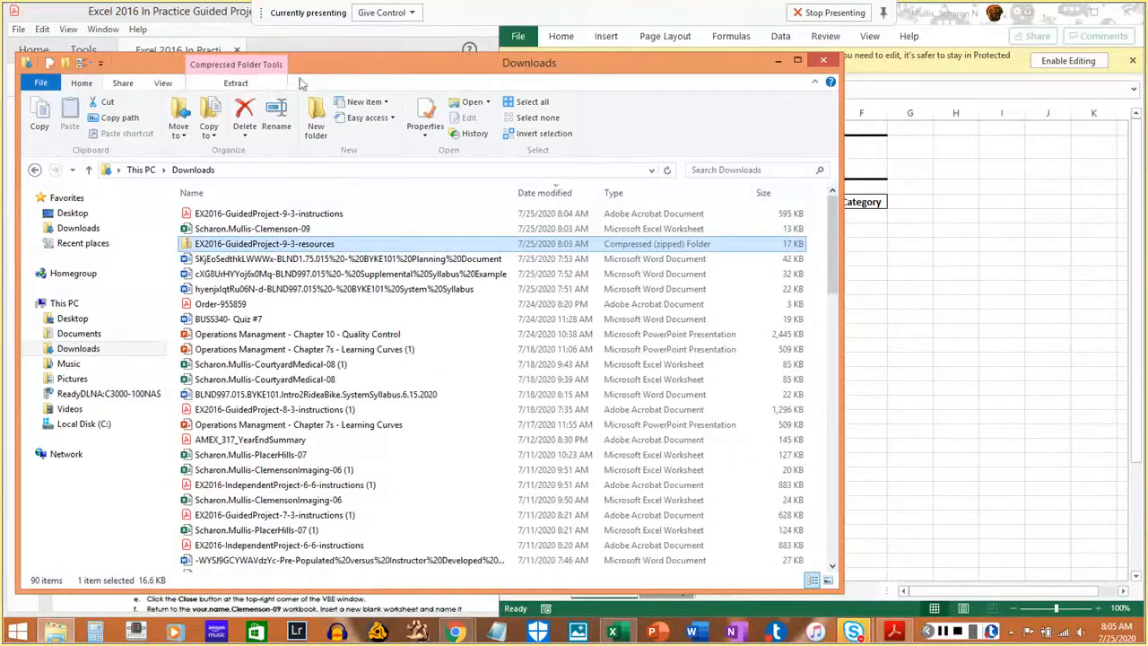
pyautogui.click(247, 84)
pyautogui.click(242, 130)
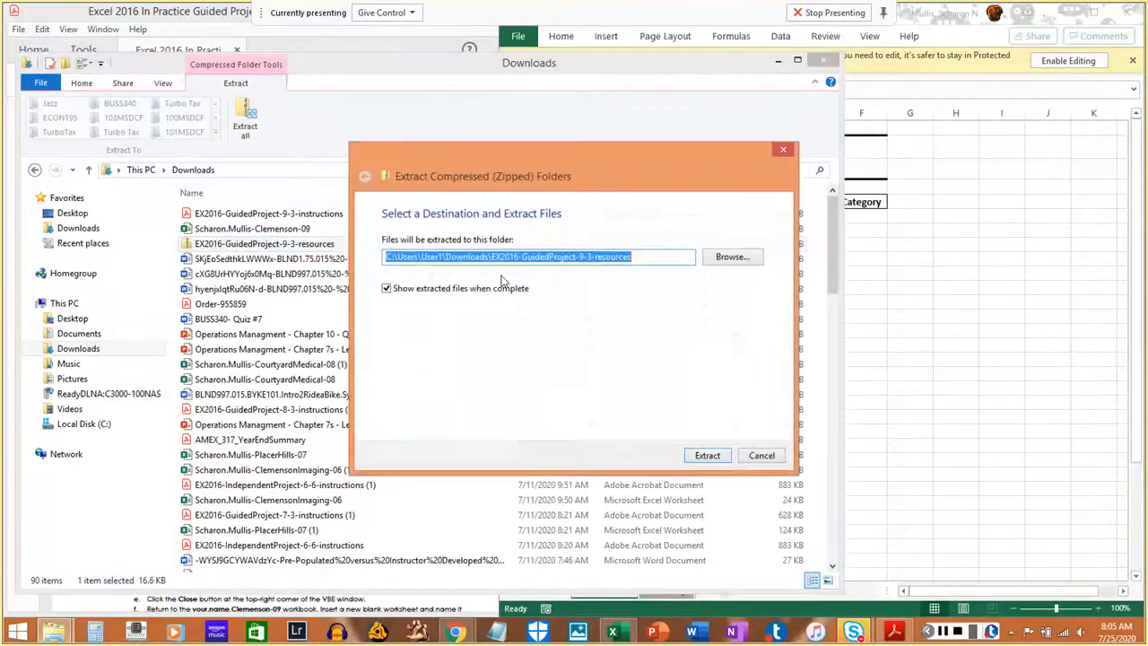
pyautogui.click(647, 257)
pyautogui.press('BackSpace')
pyautogui.press('BackSpace')
pyautogui.press('BackSpace')
pyautogui.press('BackSpace')
pyautogui.press('BackSpace')
pyautogui.press('BackSpace')
pyautogui.press('BackSpace')
pyautogui.press('BackSpace')
pyautogui.press('BackSpace')
pyautogui.press('BackSpace')
pyautogui.press('BackSpace')
pyautogui.press('BackSpace')
pyautogui.press('BackSpace')
pyautogui.press('BackSpace')
pyautogui.press('BackSpace')
pyautogui.press('BackSpace')
pyautogui.press('BackSpace')
pyautogui.press('BackSpace')
pyautogui.press('BackSpace')
pyautogui.press('BackSpace')
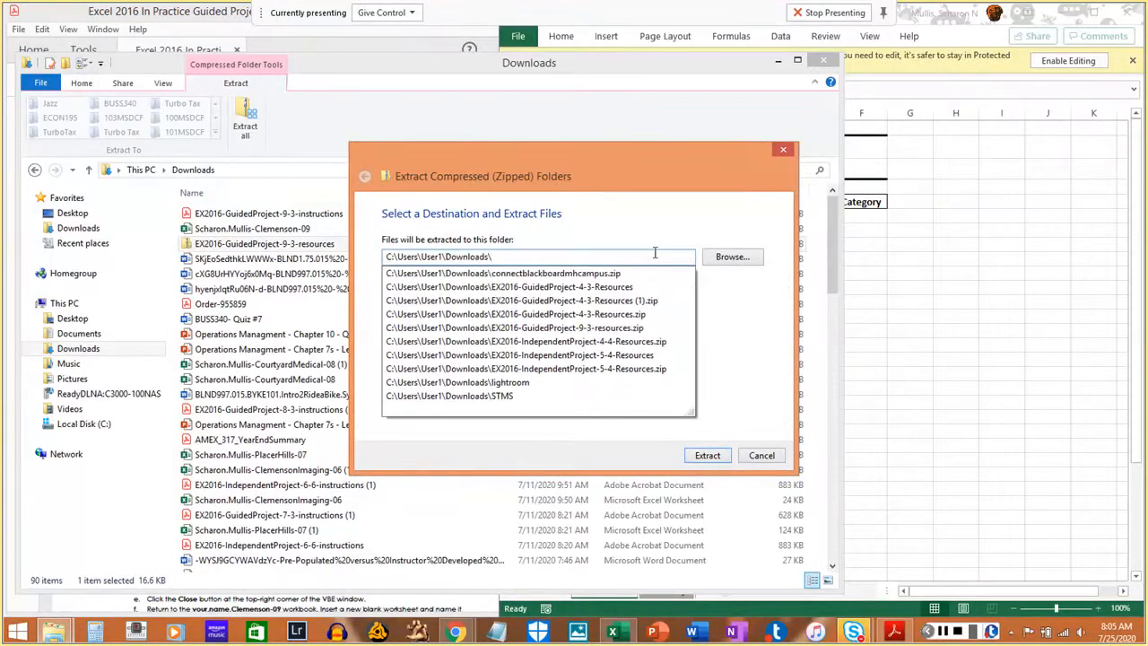
pyautogui.click(697, 456)
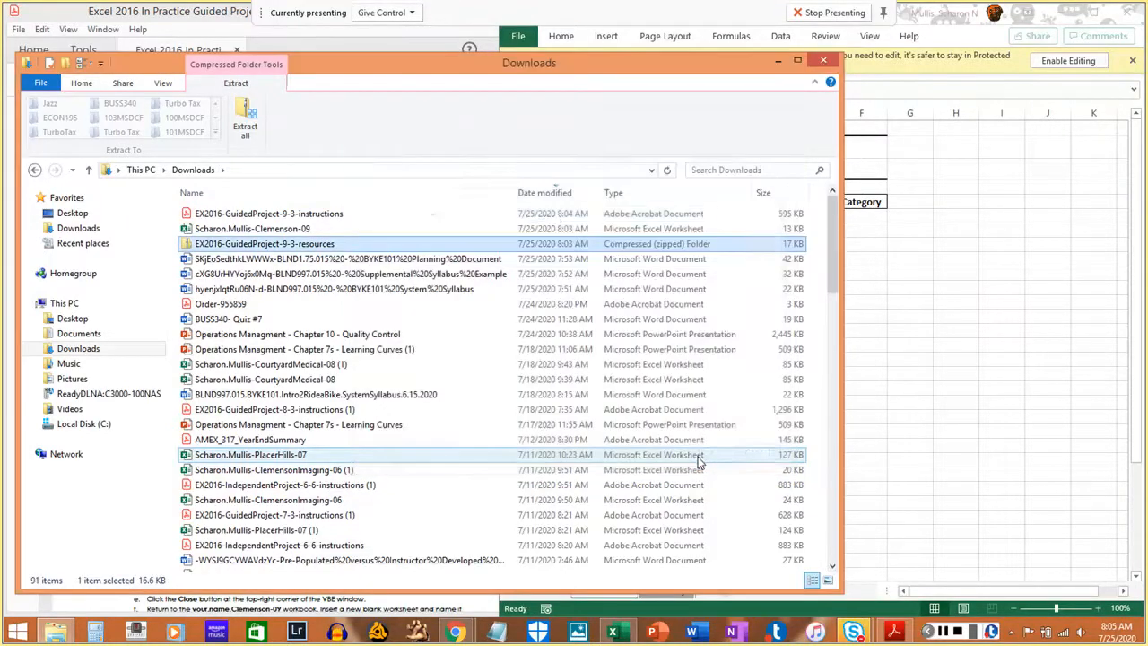
# - Sort the Downloads folder by date modified, locate the extracted EX2016-GuidedProject-9-3-resources folder, and minimize the window
pyautogui.click(372, 197)
pyautogui.scroll(15, 377, 346)
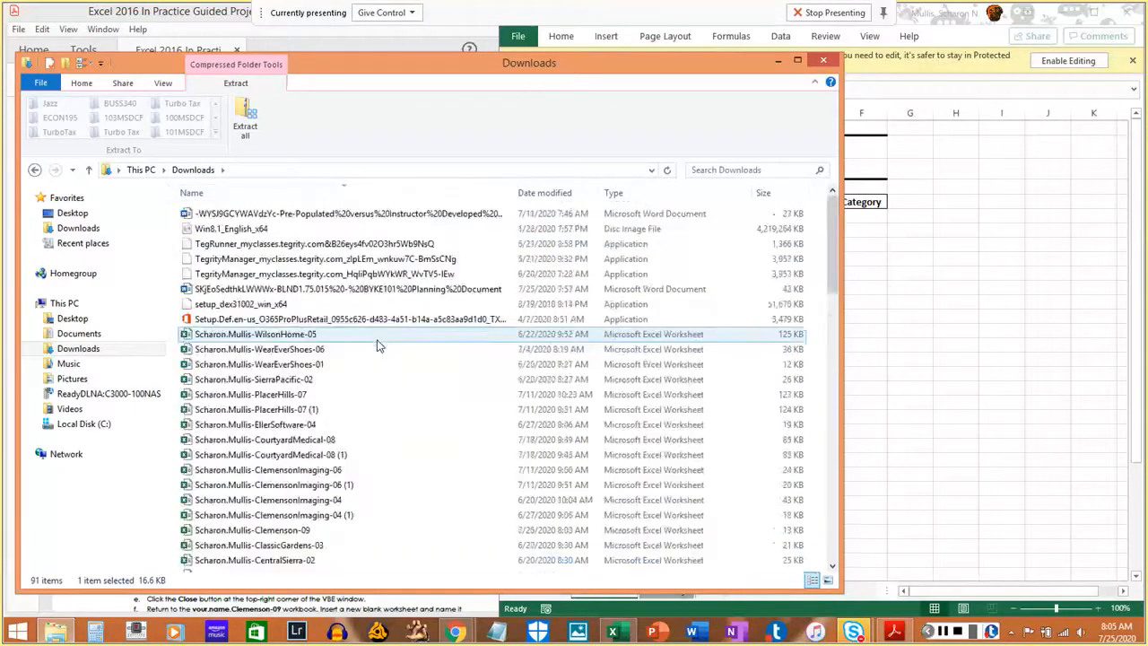
pyautogui.click(544, 193)
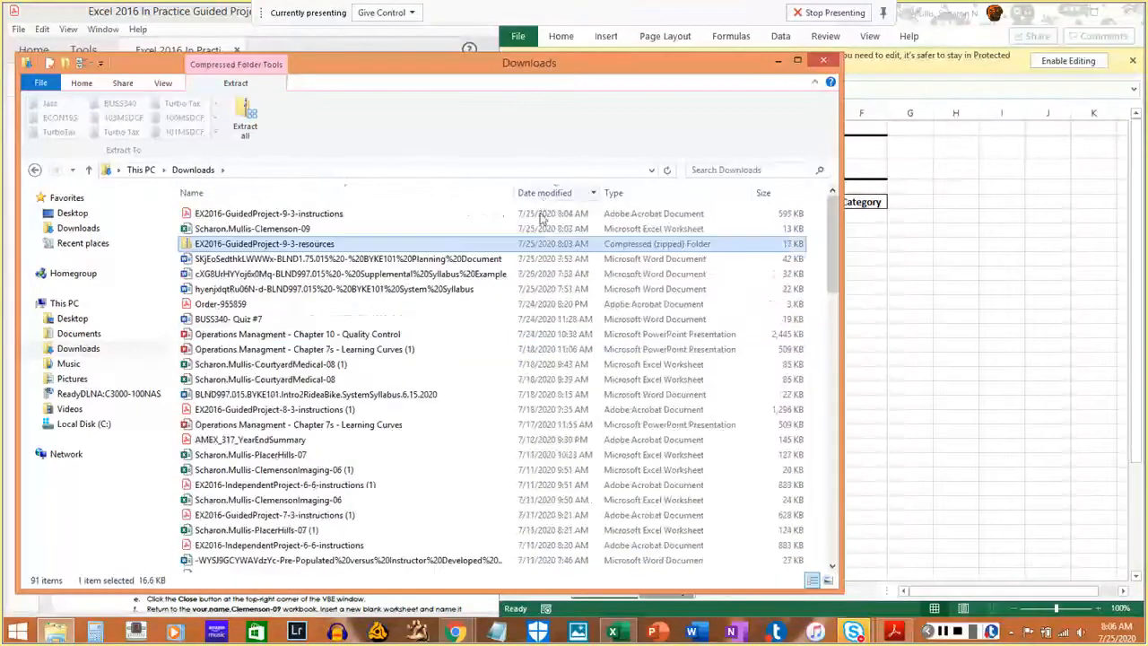
pyautogui.scroll(-20, 337, 314)
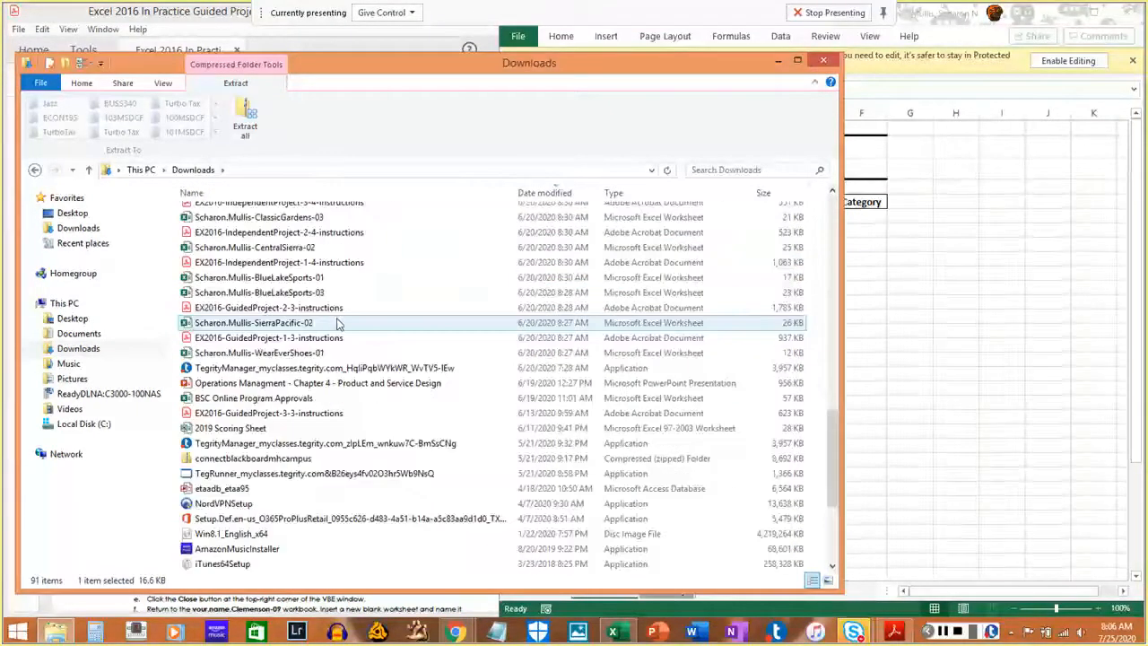
pyautogui.scroll(-5, 339, 324)
pyautogui.click(302, 506)
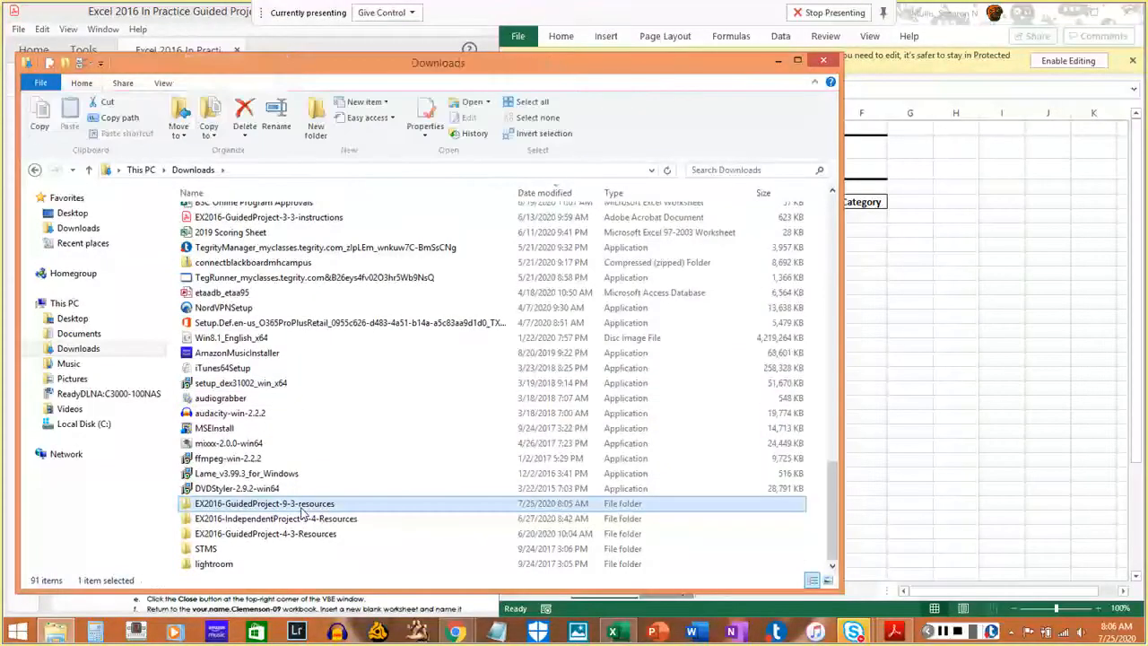
pyautogui.click(778, 60)
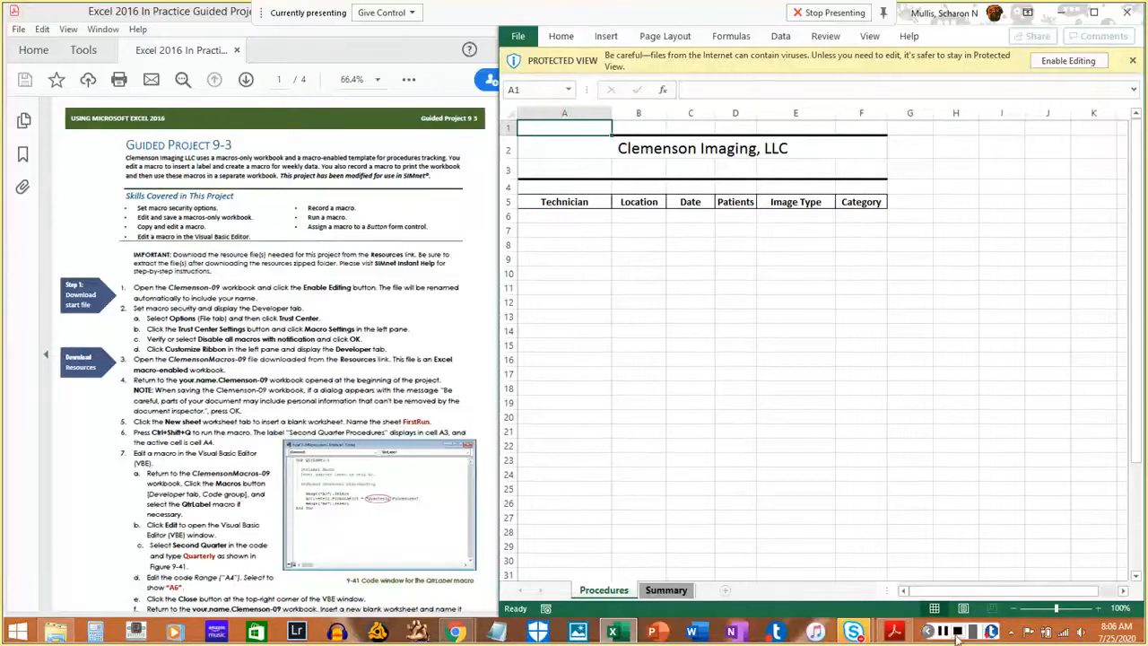
# - Enable editing for the Clemenson-09 workbook and place its window beside the PDF instructions
pyautogui.click(944, 634)
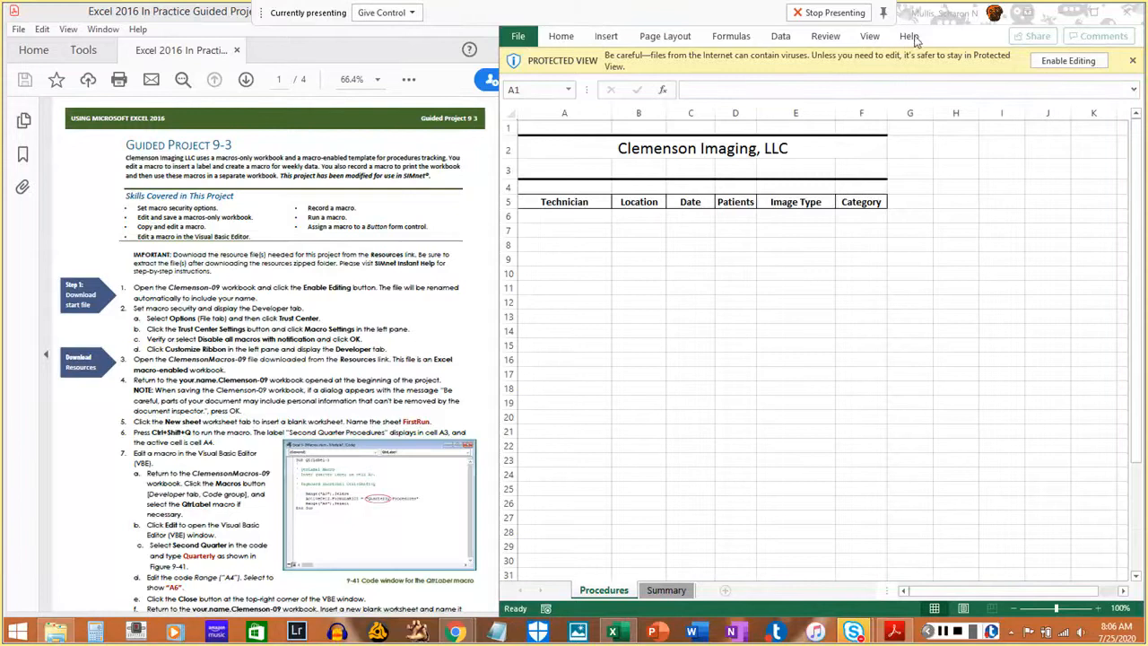
pyautogui.click(1043, 62)
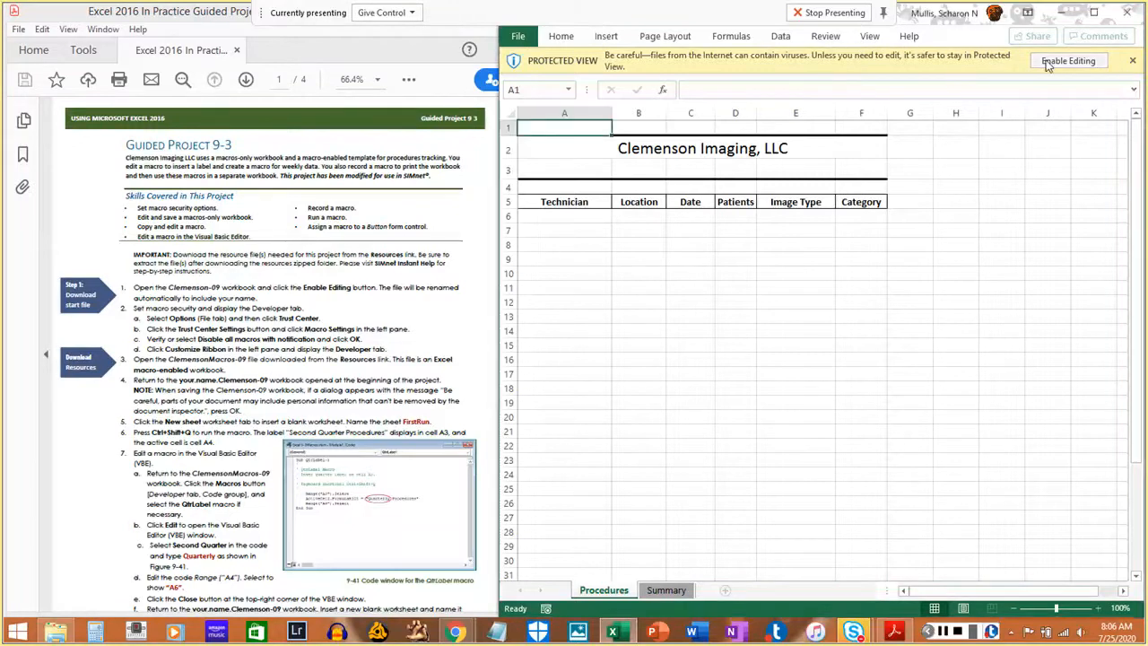
pyautogui.click(1049, 61)
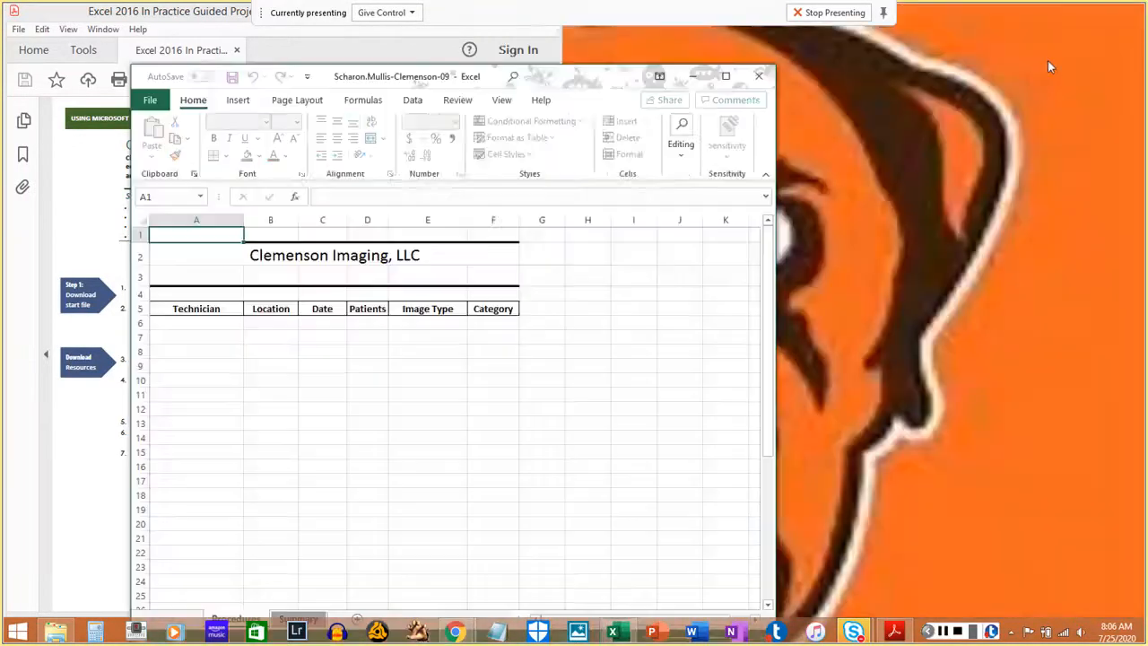
pyautogui.moveTo(524, 83); pyautogui.dragTo(960, 5)
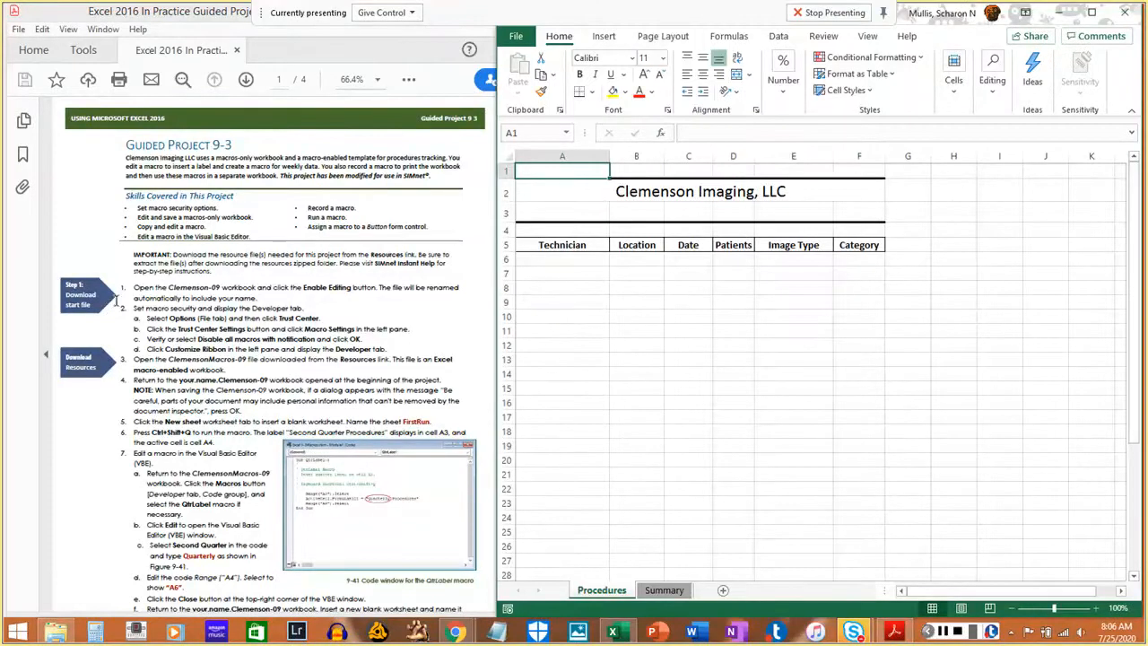
# - Highlight the text of instruction 1 about opening the Clemenson-09 workbook in the PDF
pyautogui.click(409, 79)
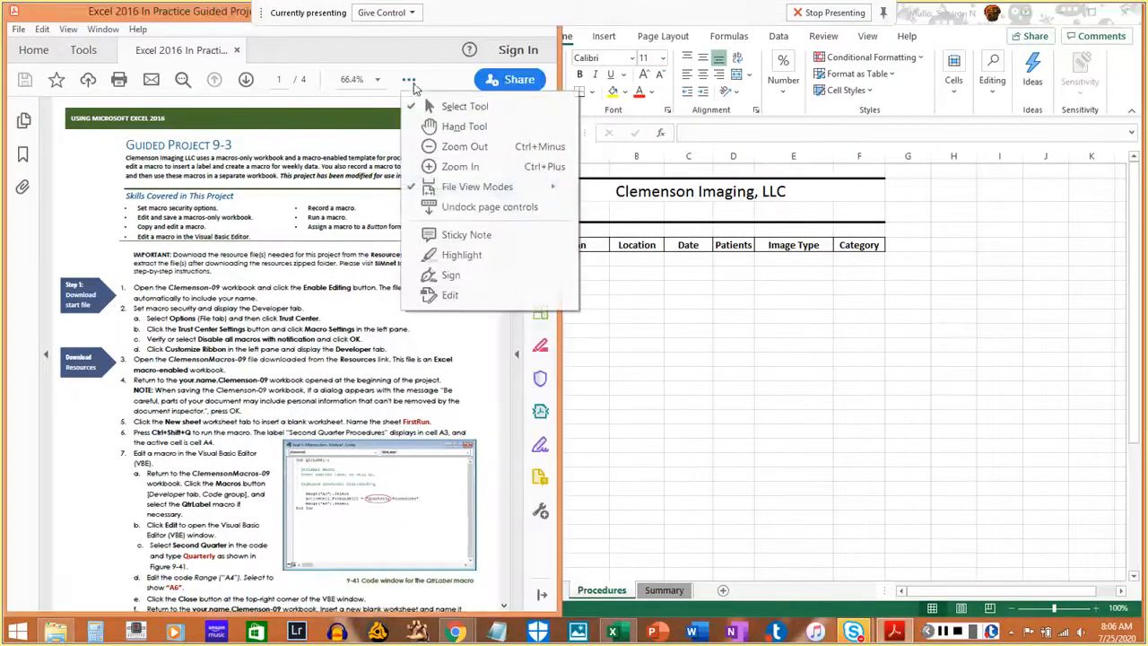
pyautogui.click(455, 255)
pyautogui.moveTo(132, 288); pyautogui.dragTo(258, 299)
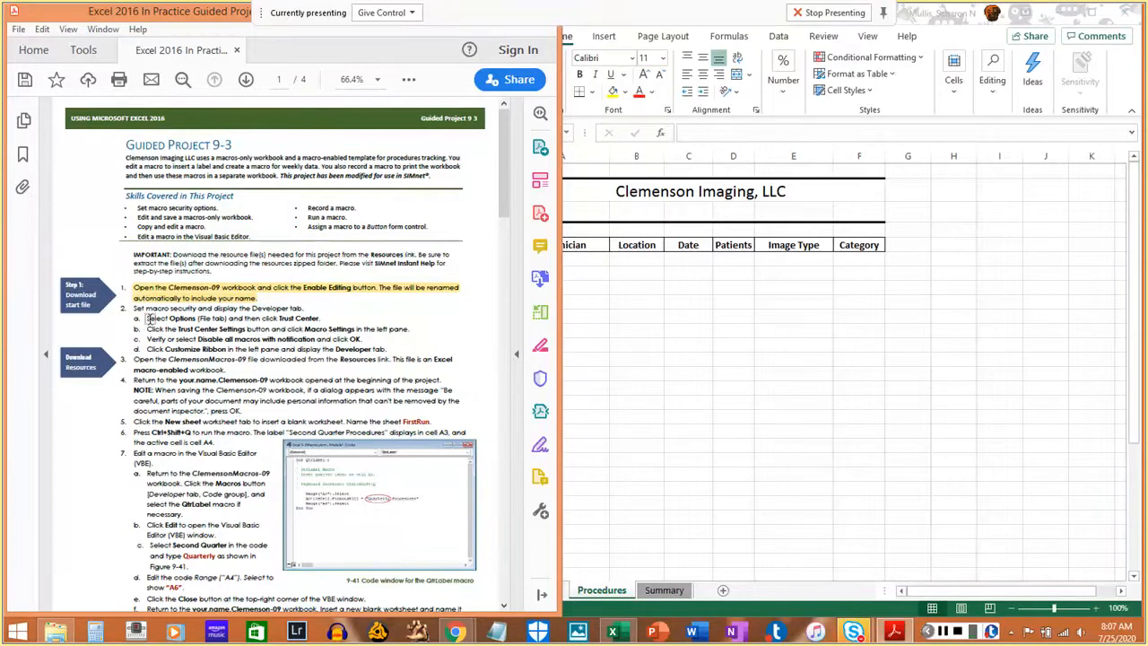
# - Adjust the Clemenson-09 workbook window's width beside the PDF and open the Macro Settings page of the Trust Center from the Excel options
pyautogui.click(797, 119)
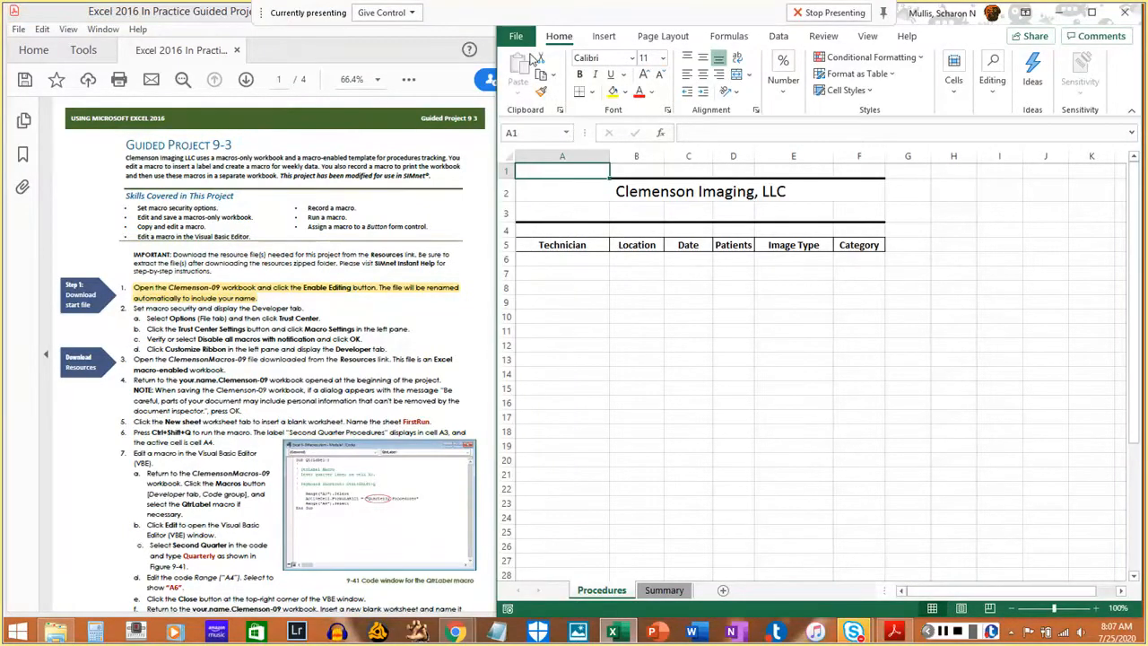
pyautogui.moveTo(483, 220); pyautogui.dragTo(508, 231)
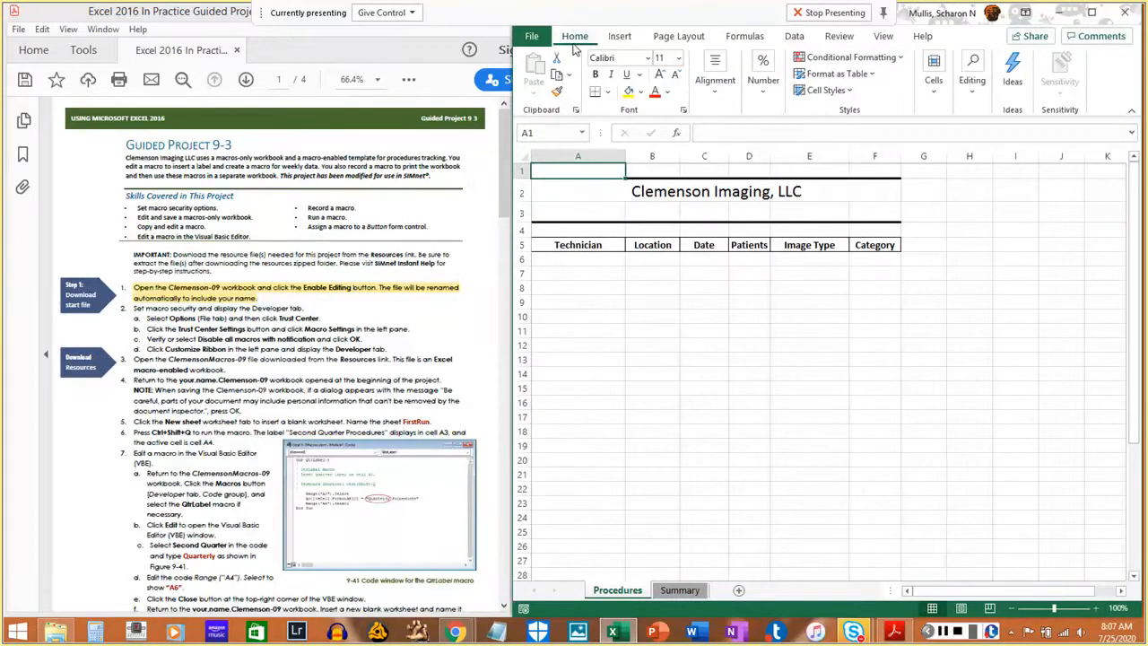
pyautogui.click(534, 37)
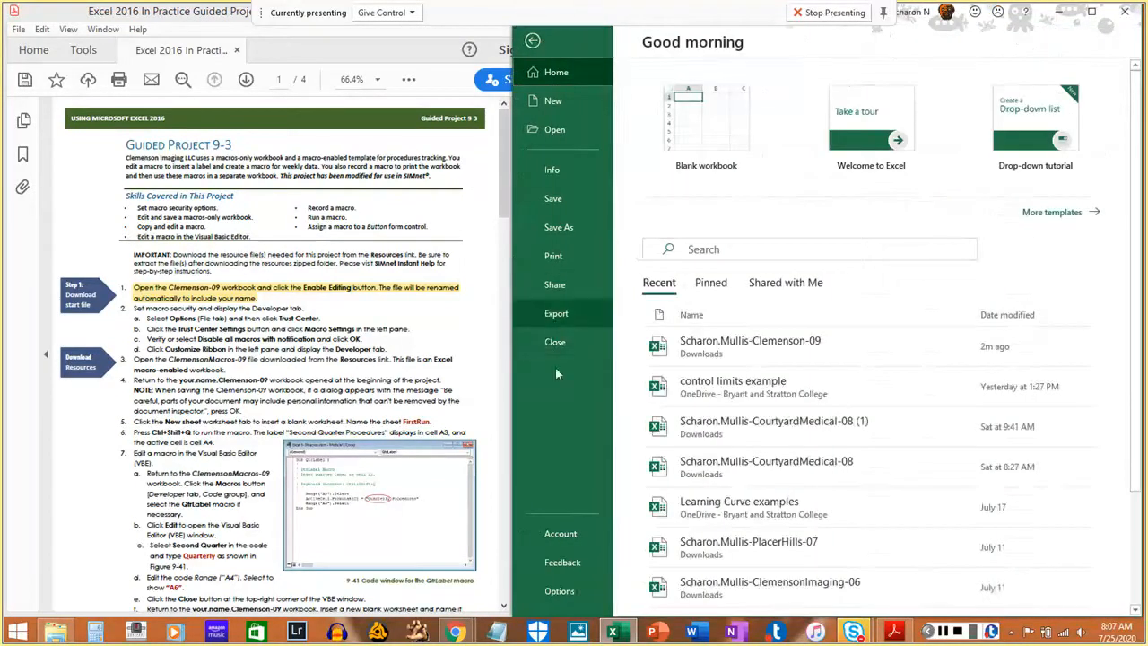
pyautogui.click(560, 591)
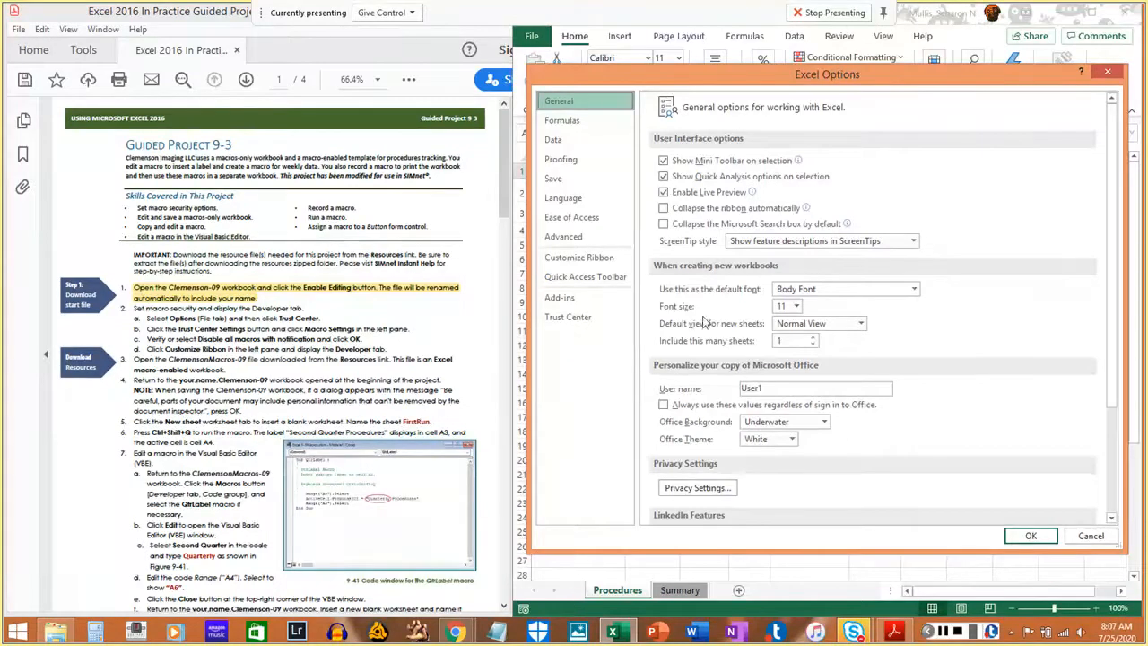
pyautogui.click(579, 319)
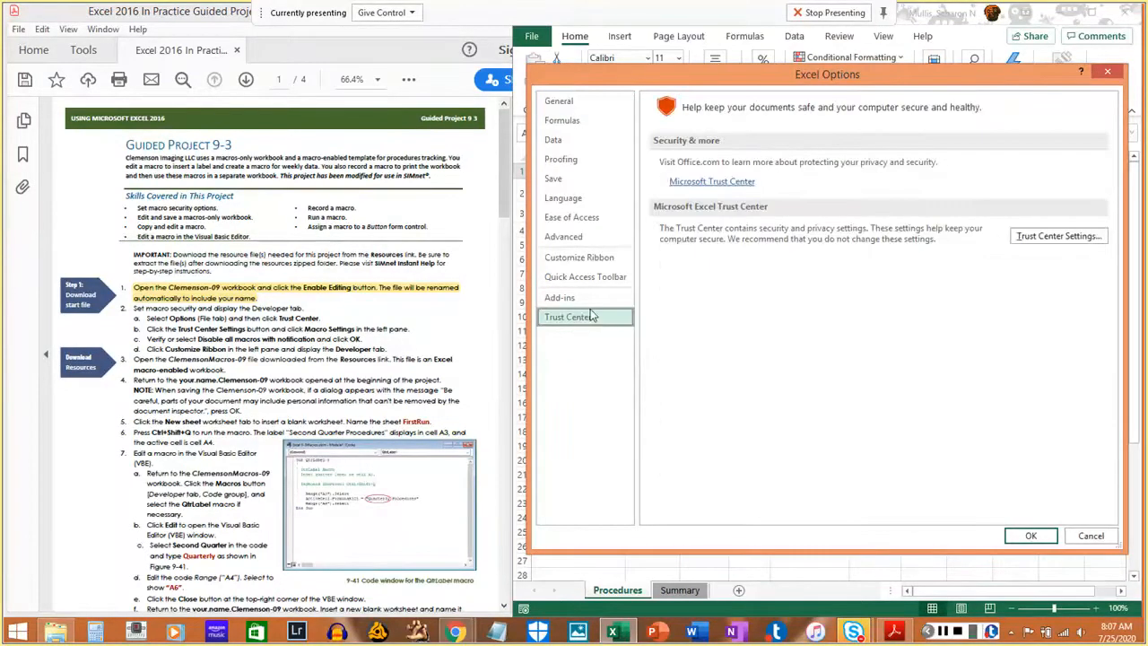
pyautogui.click(1026, 238)
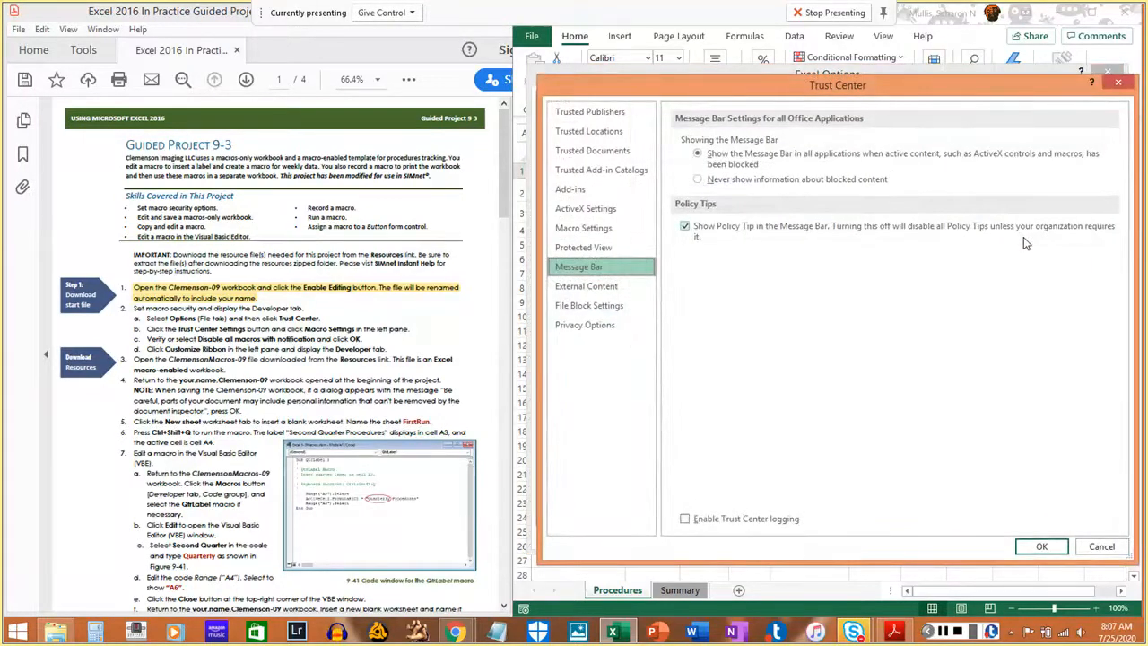
pyautogui.click(944, 632)
pyautogui.click(581, 231)
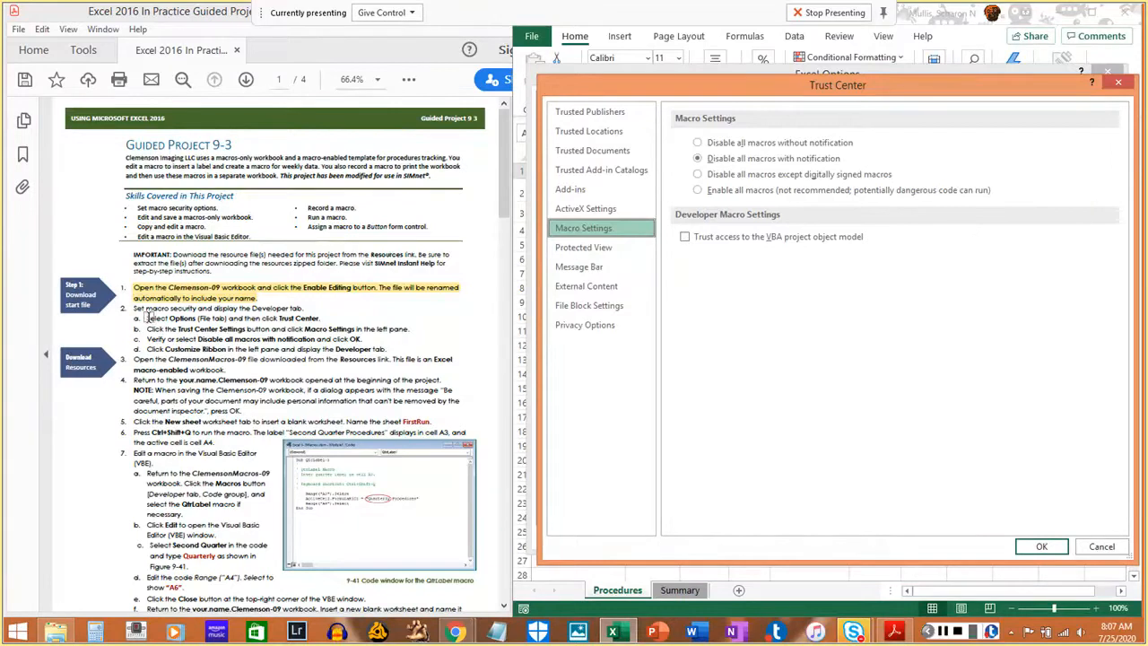
# - Highlight instructions 2a to 2c in the PDF and accept the Trust Center setting Disable all macros with notification
pyautogui.moveTo(146, 318); pyautogui.dragTo(325, 319)
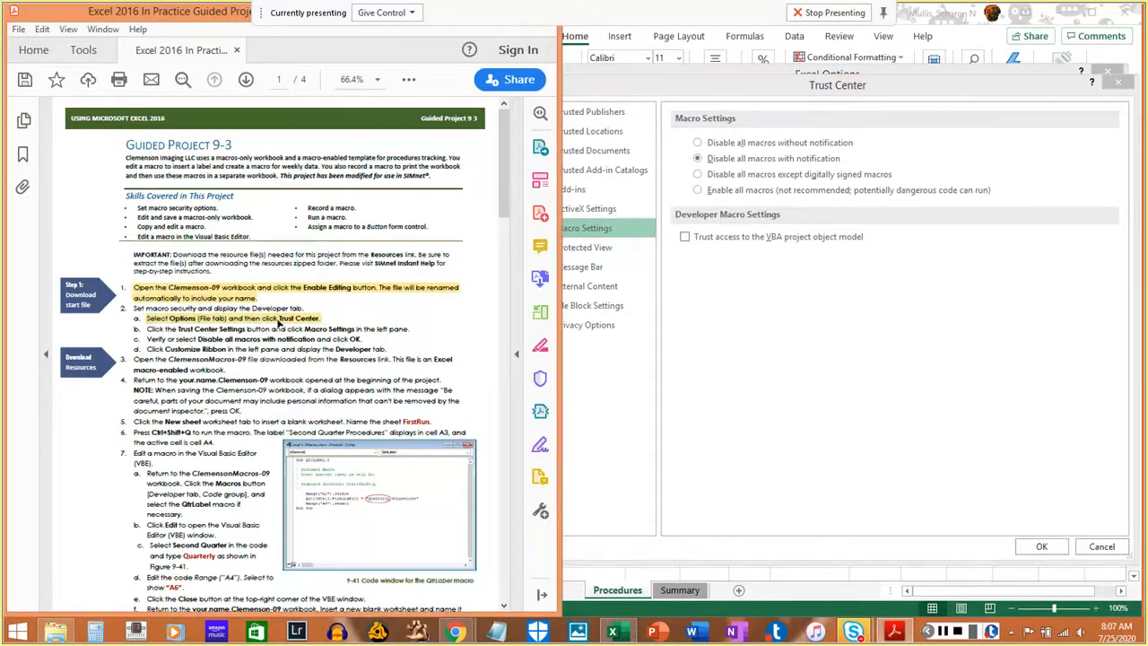
pyautogui.moveTo(143, 329); pyautogui.dragTo(416, 330)
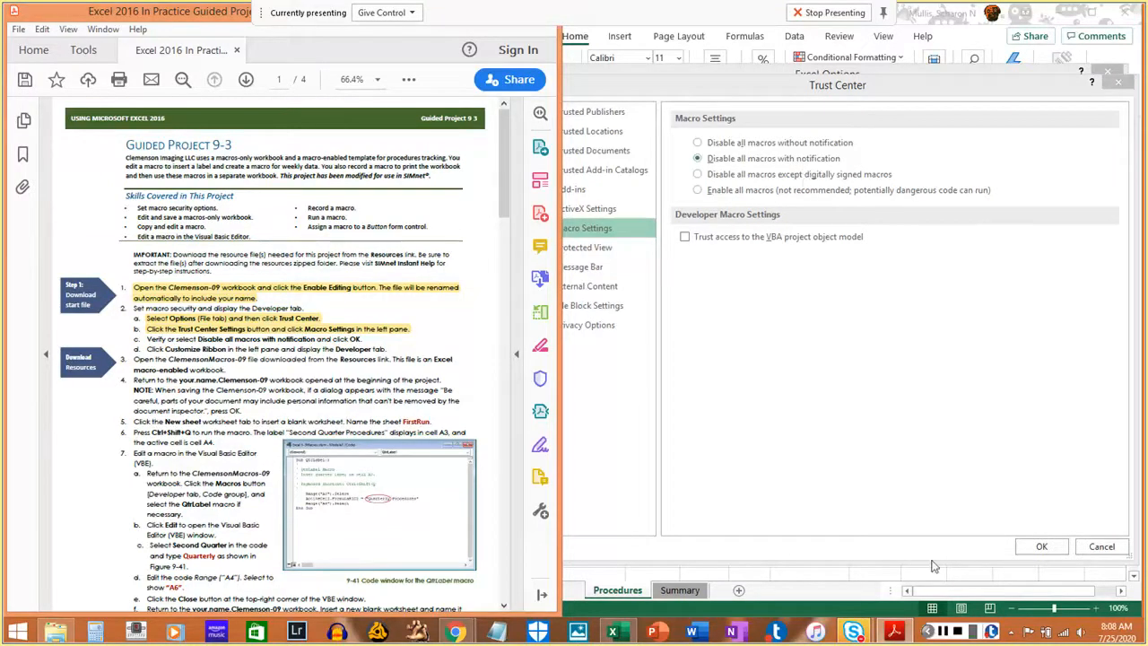
pyautogui.click(1063, 546)
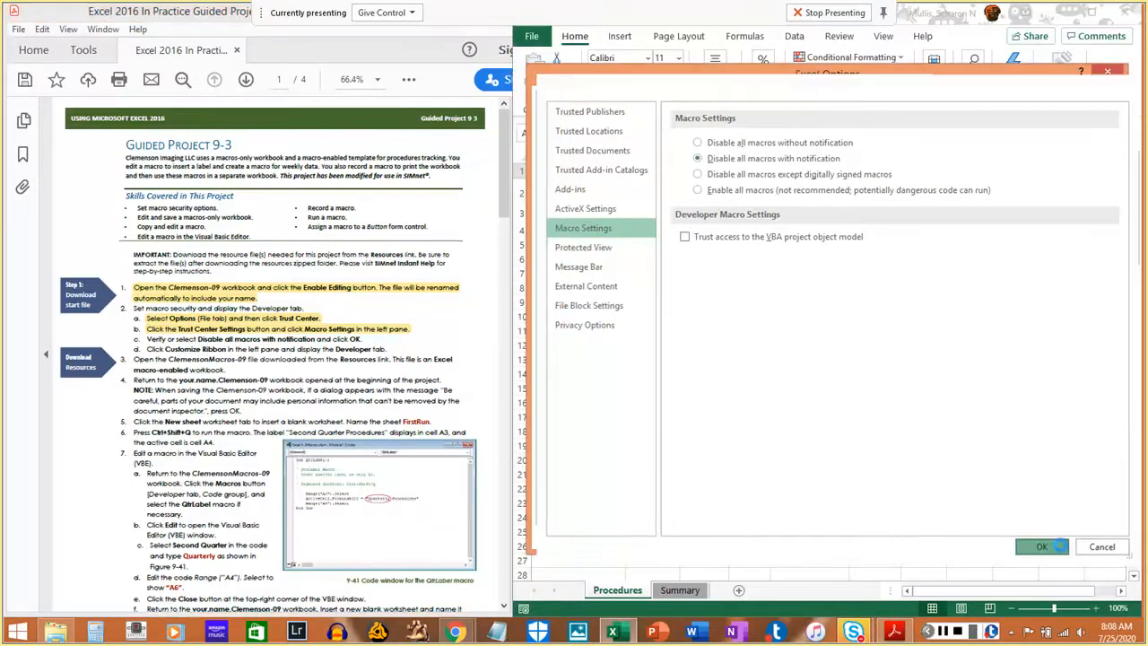
pyautogui.click(148, 339)
pyautogui.moveTo(146, 339)
pyautogui.mouseDown()
pyautogui.moveTo(394, 330)
pyautogui.moveTo(363, 336)
pyautogui.mouseUp()
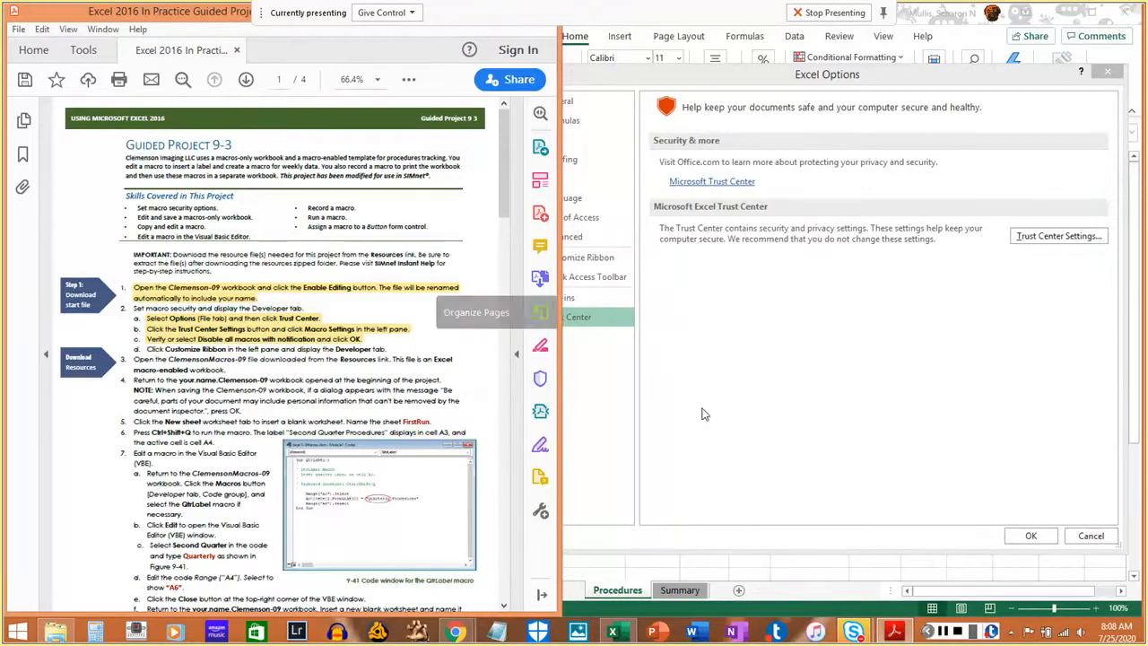
# - Add the Developer tab to the ribbon through the Customize Ribbon options and highlight instruction 2d in the PDF
pyautogui.click(630, 416)
pyautogui.click(483, 552)
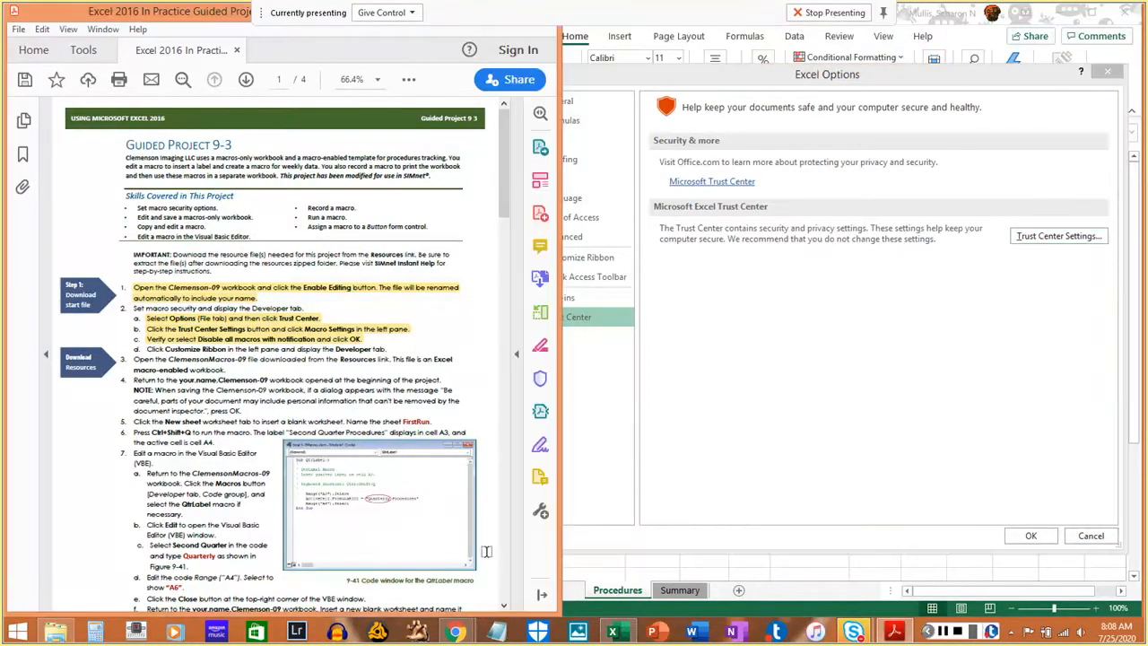
pyautogui.moveTo(559, 548); pyautogui.dragTo(528, 548)
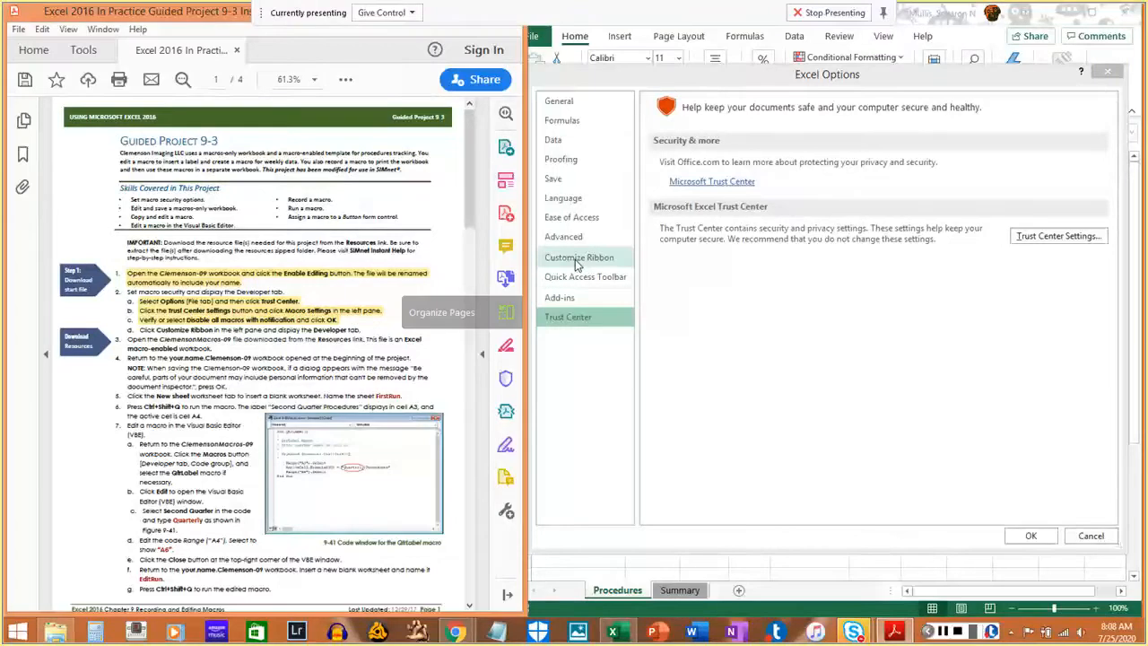
pyautogui.click(577, 260)
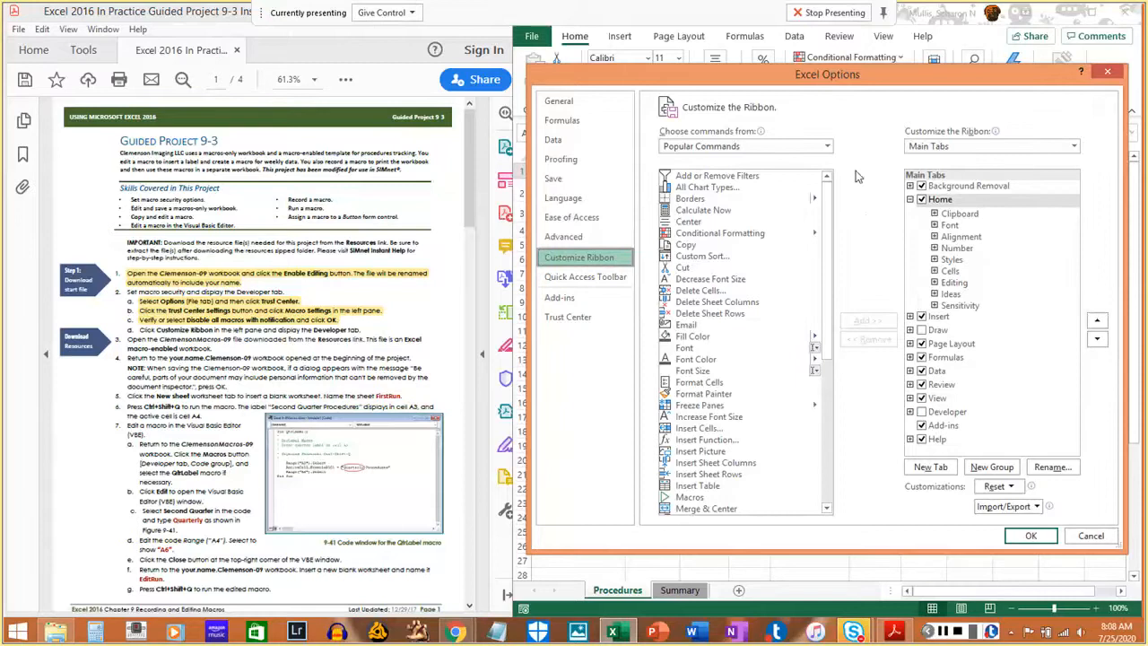
pyautogui.moveTo(858, 78); pyautogui.dragTo(862, 98)
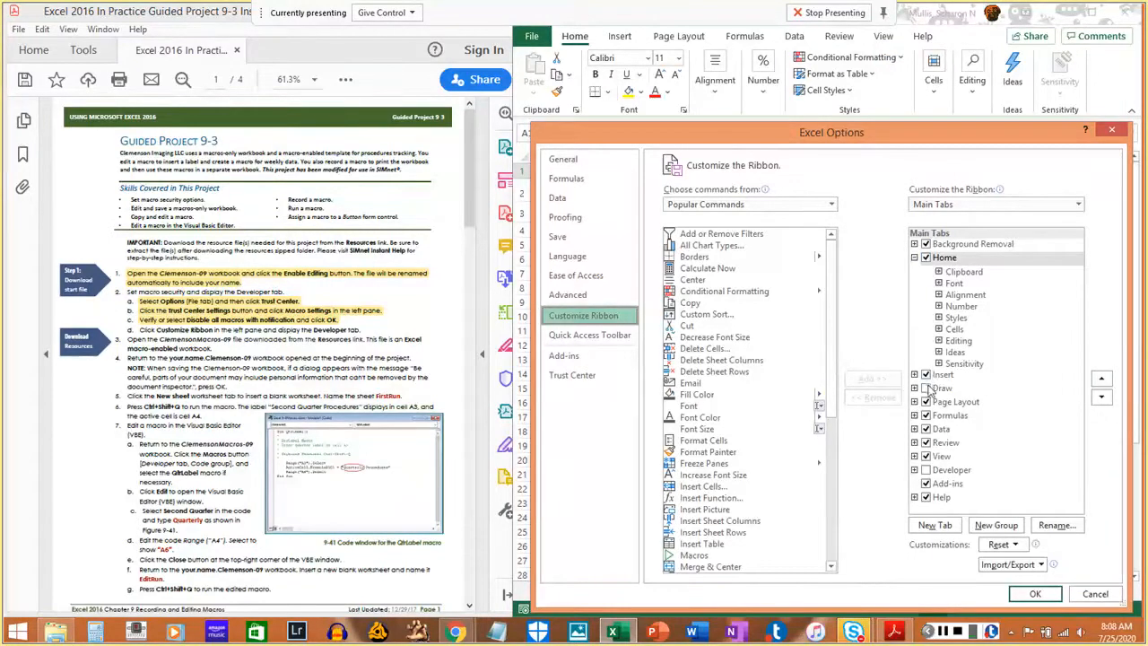
pyautogui.click(926, 471)
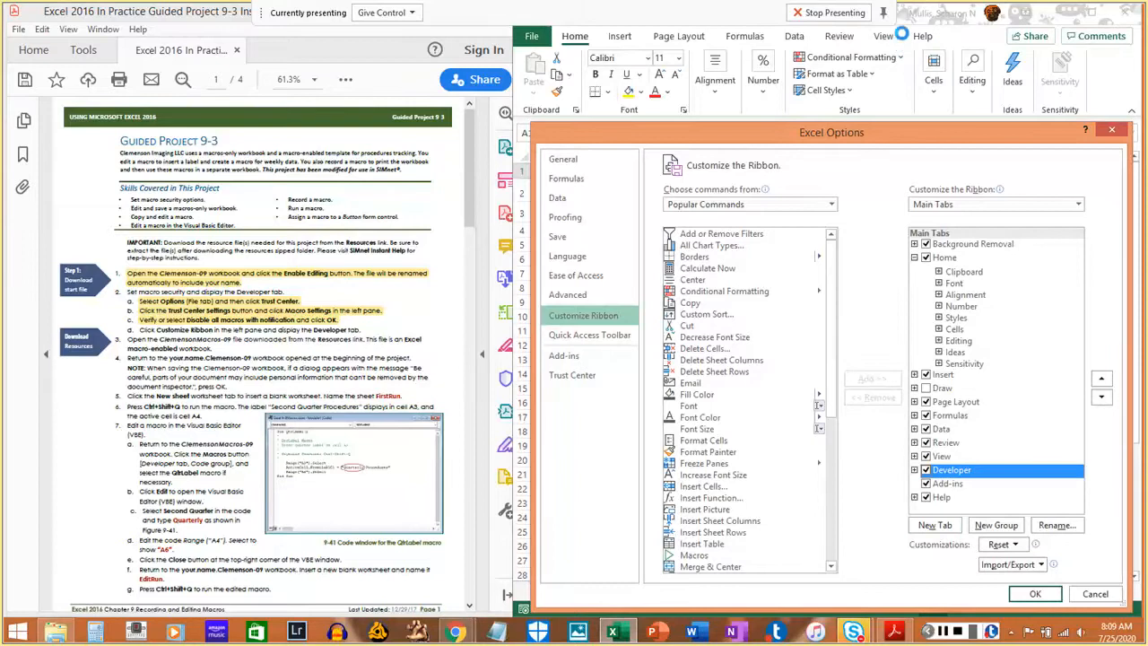
pyautogui.click(1036, 595)
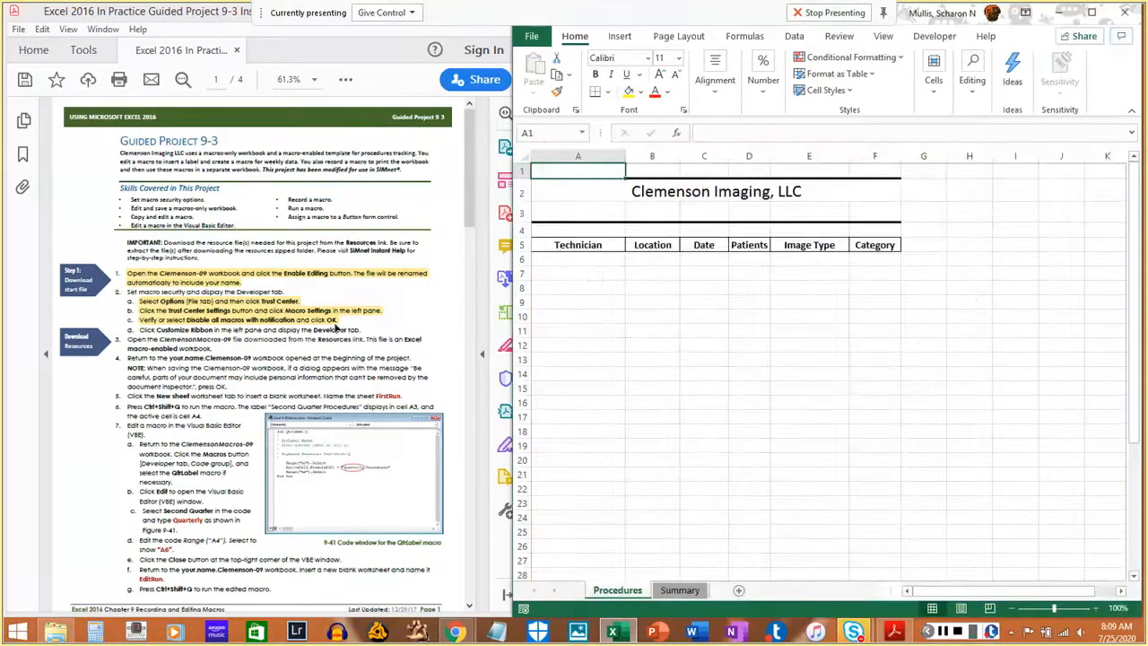
pyautogui.moveTo(140, 330); pyautogui.dragTo(361, 331)
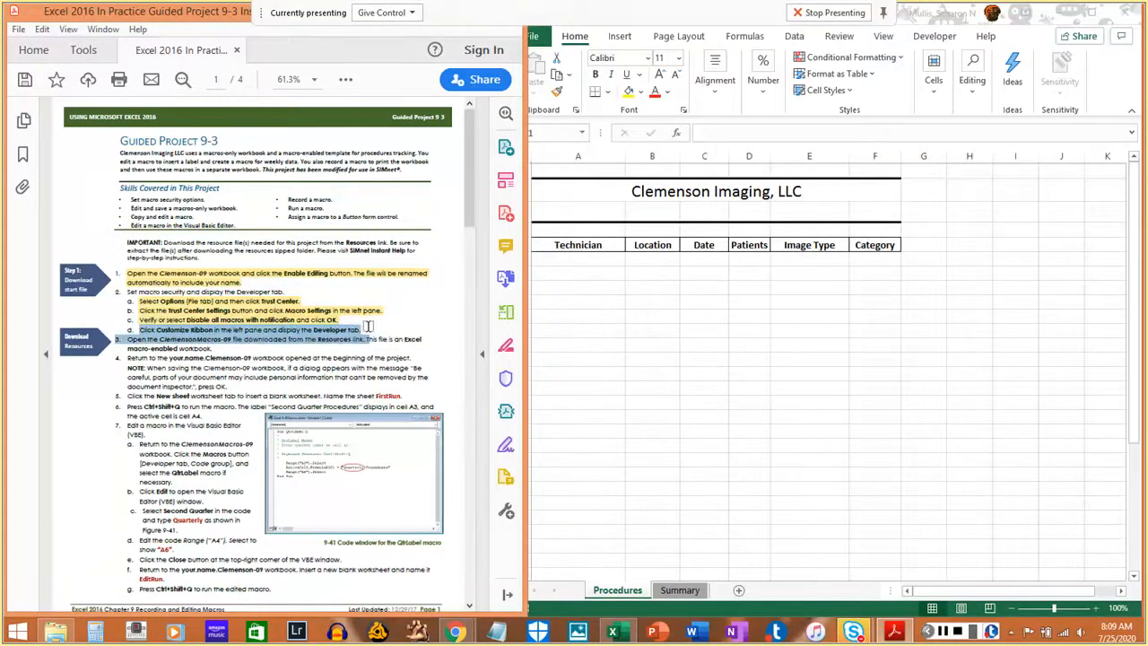
pyautogui.click(370, 323)
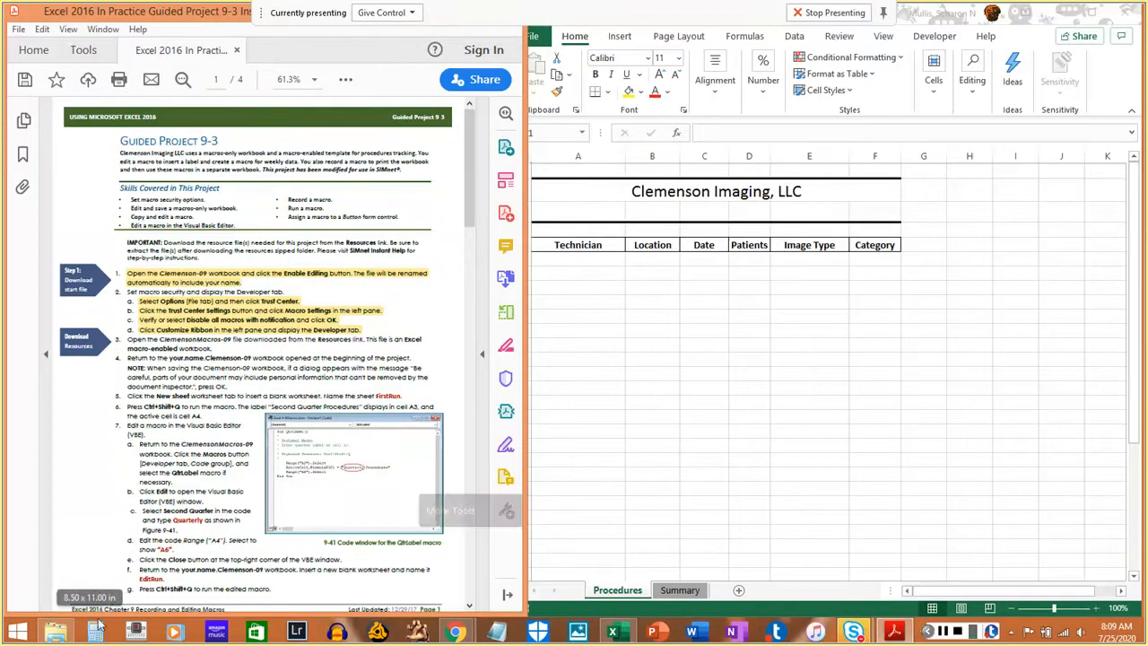
# - Open the ClemensonMacros-09 workbook from the EX2016-GuidedProject-9-3-resources folder in Downloads and minimize the folder window
pyautogui.click(61, 633)
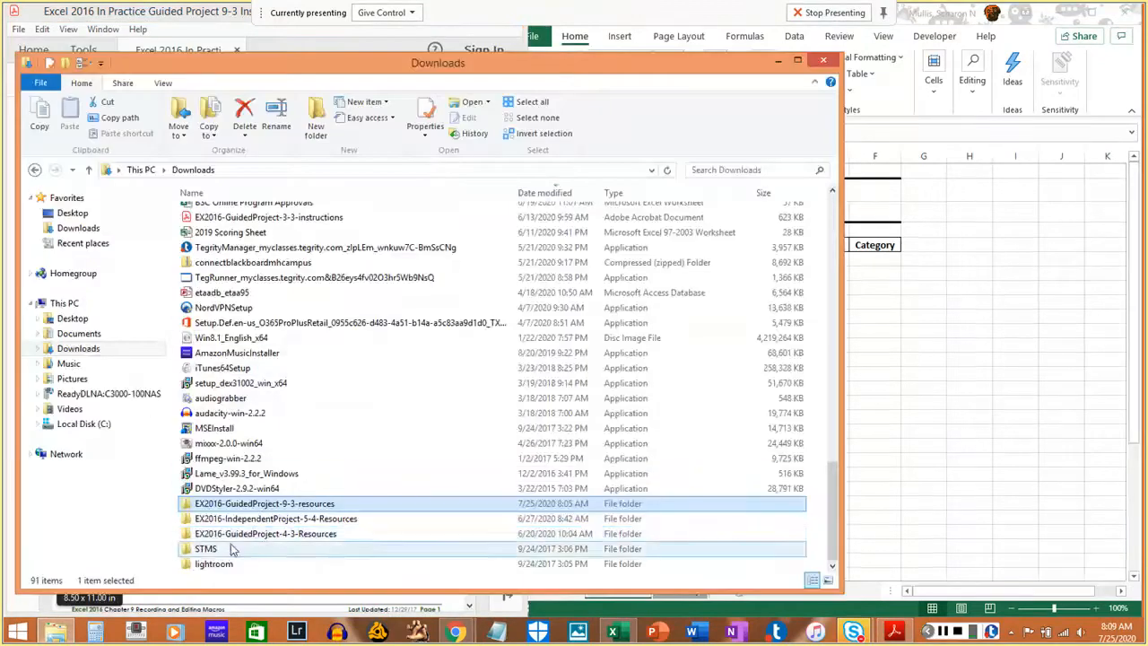
pyautogui.doubleClick(271, 509)
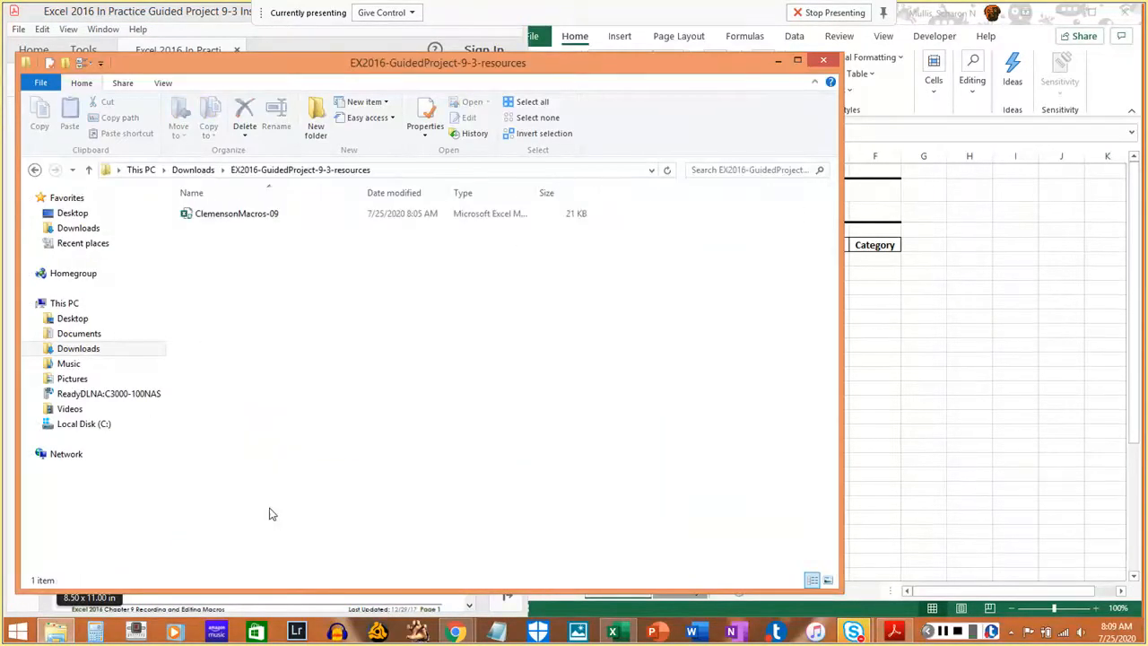
pyautogui.click(230, 218)
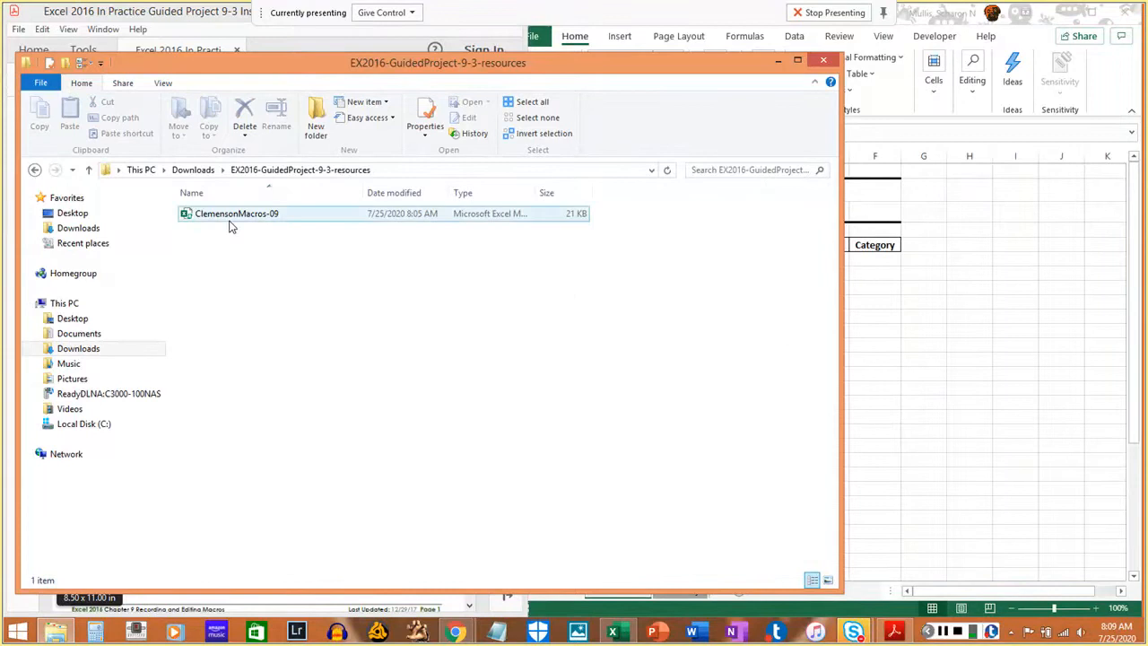
pyautogui.moveTo(619, 78); pyautogui.dragTo(785, 75)
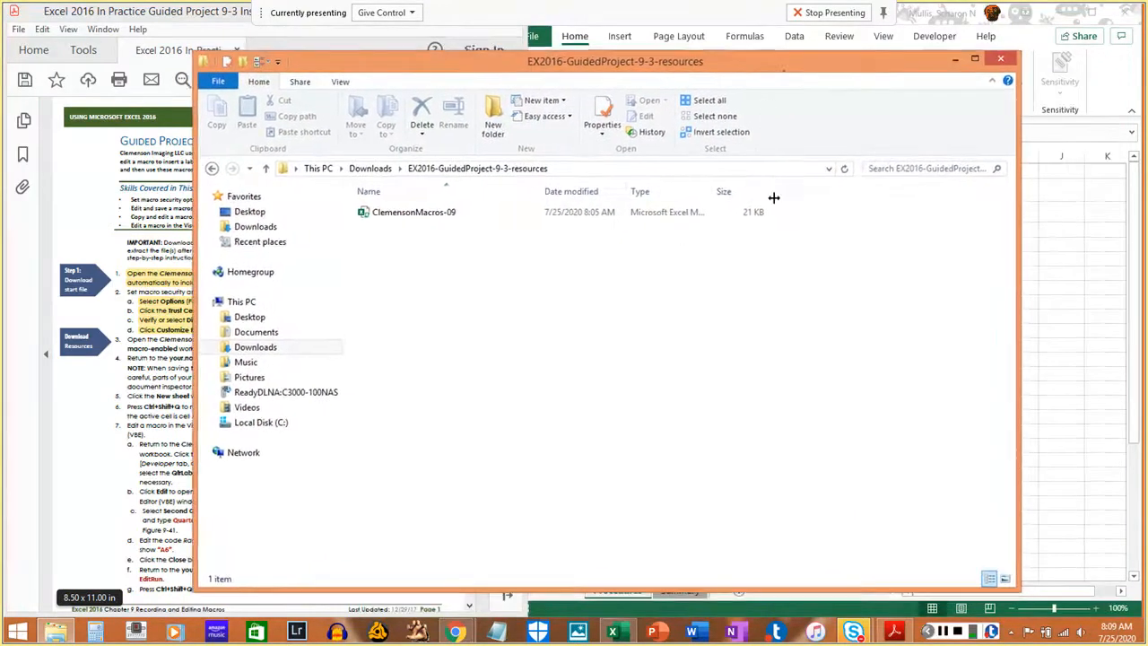
pyautogui.moveTo(718, 191); pyautogui.dragTo(817, 201)
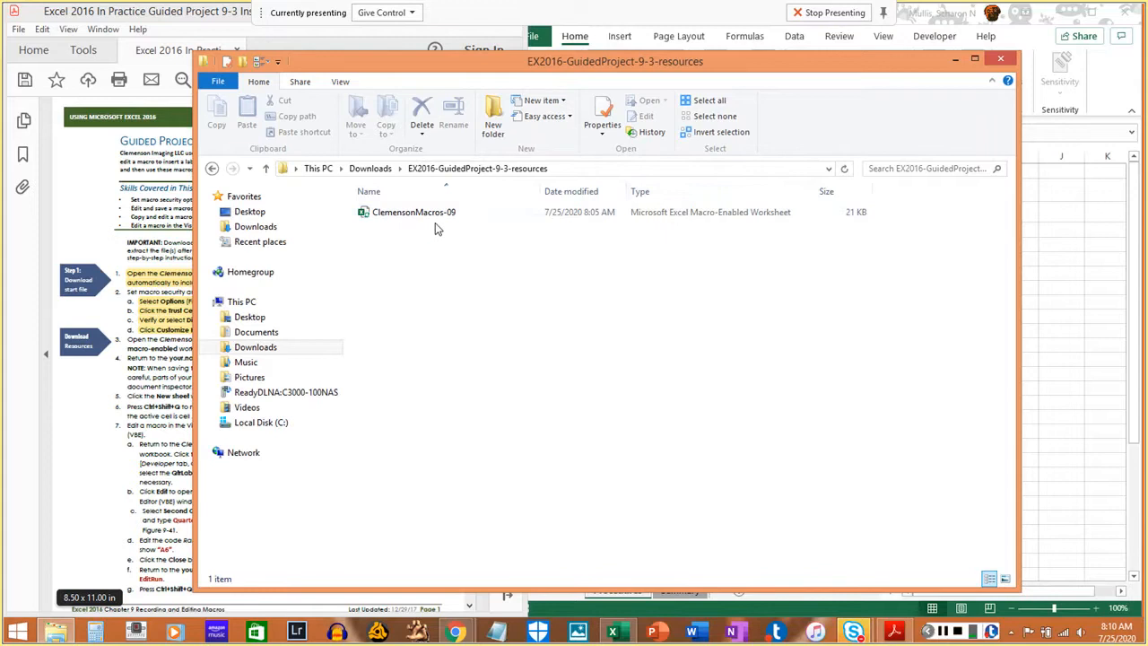
pyautogui.doubleClick(723, 213)
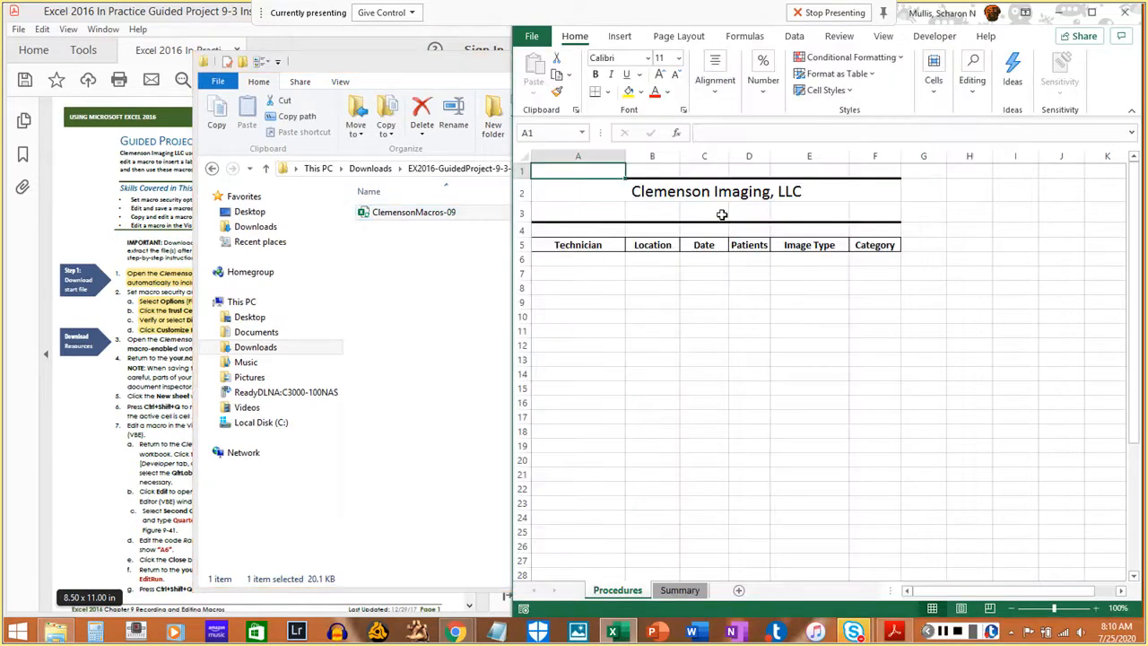
pyautogui.click(434, 65)
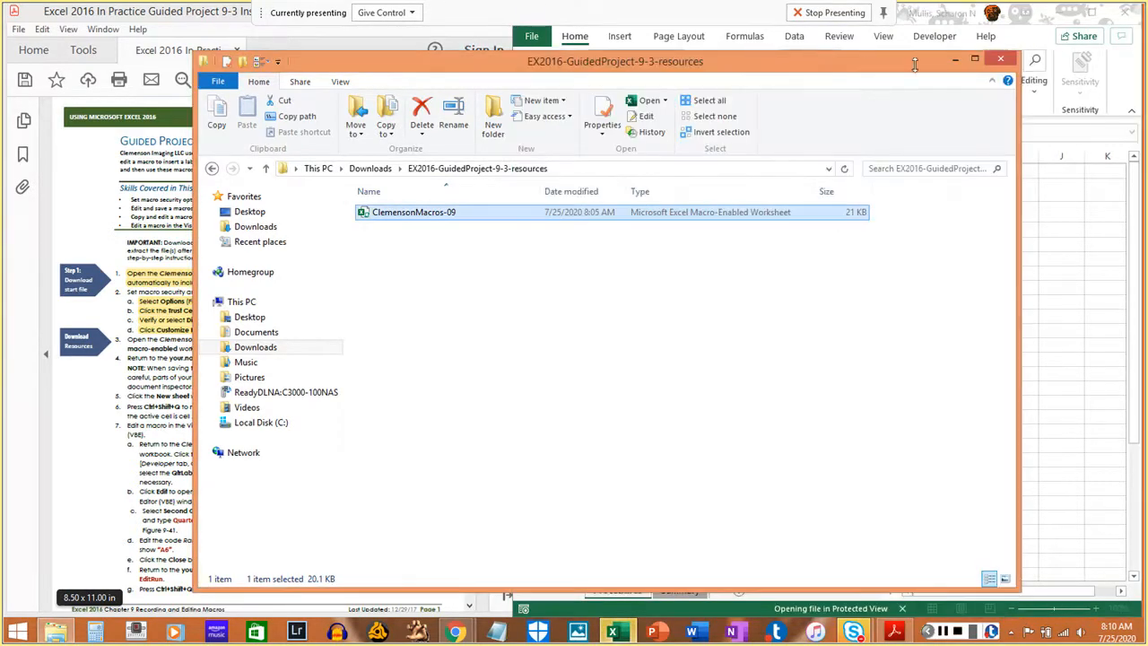
pyautogui.click(954, 59)
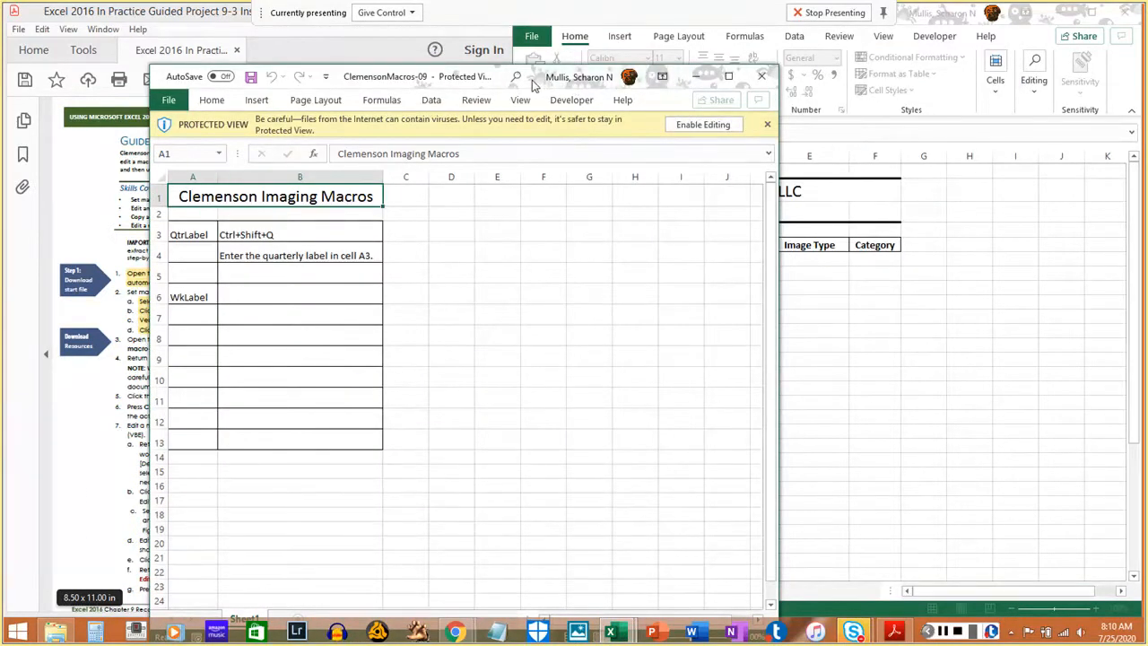
# - Enable editing for the ClemensonMacros-09 workbook and place its window beside the PDF instructions
pyautogui.moveTo(539, 78); pyautogui.dragTo(770, 69)
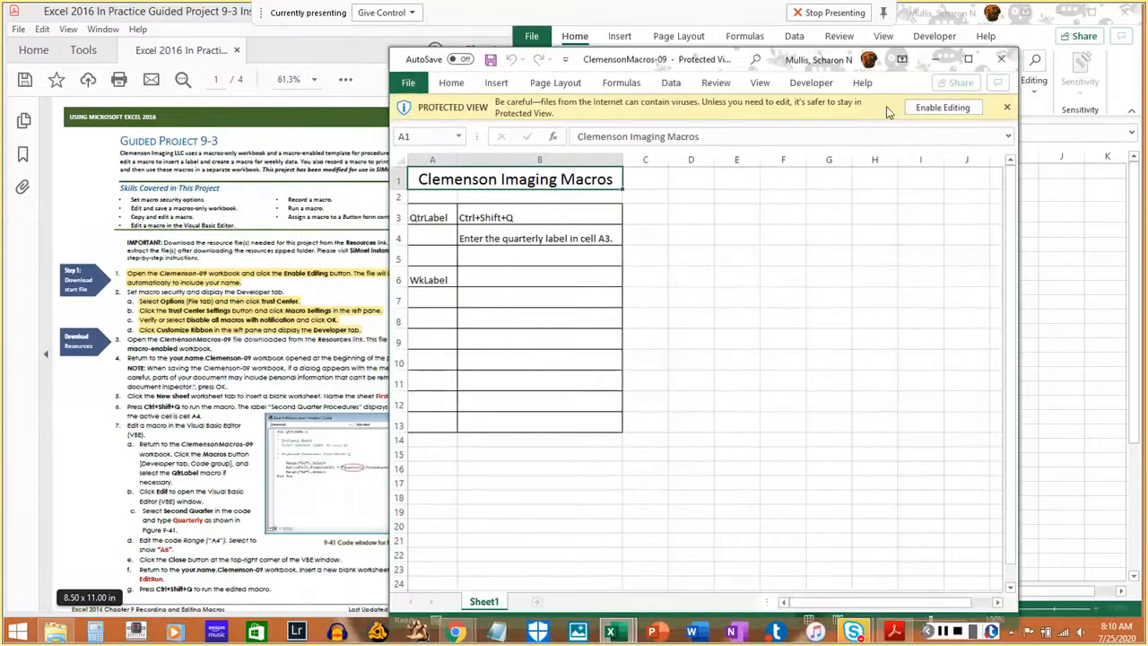
pyautogui.click(937, 107)
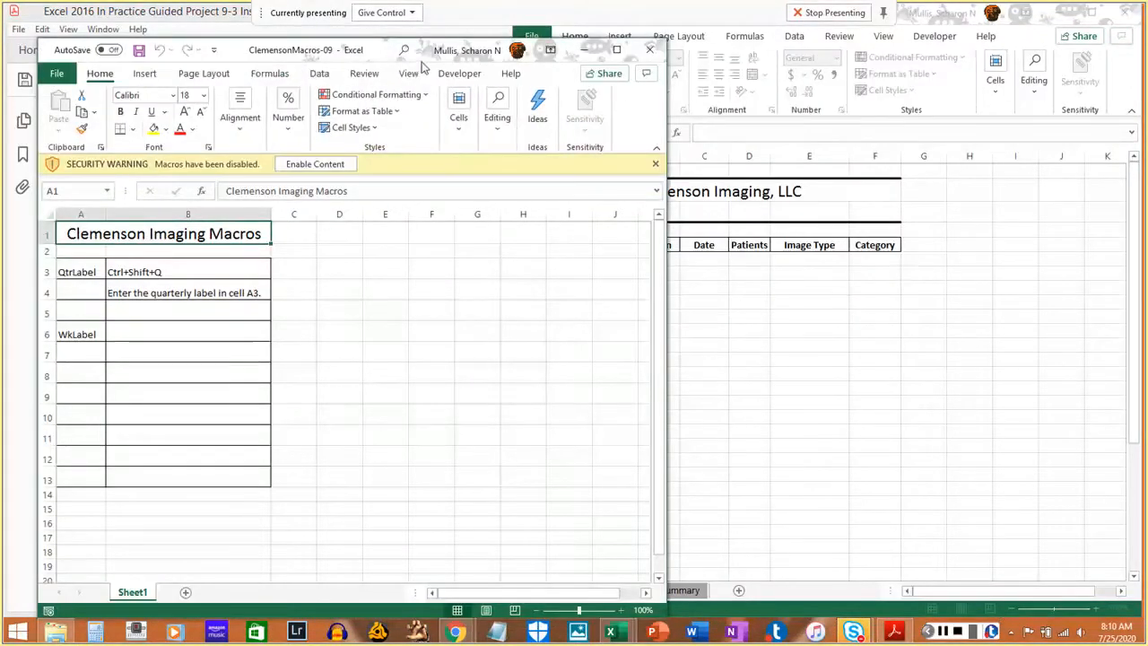
pyautogui.moveTo(426, 65); pyautogui.dragTo(893, 61)
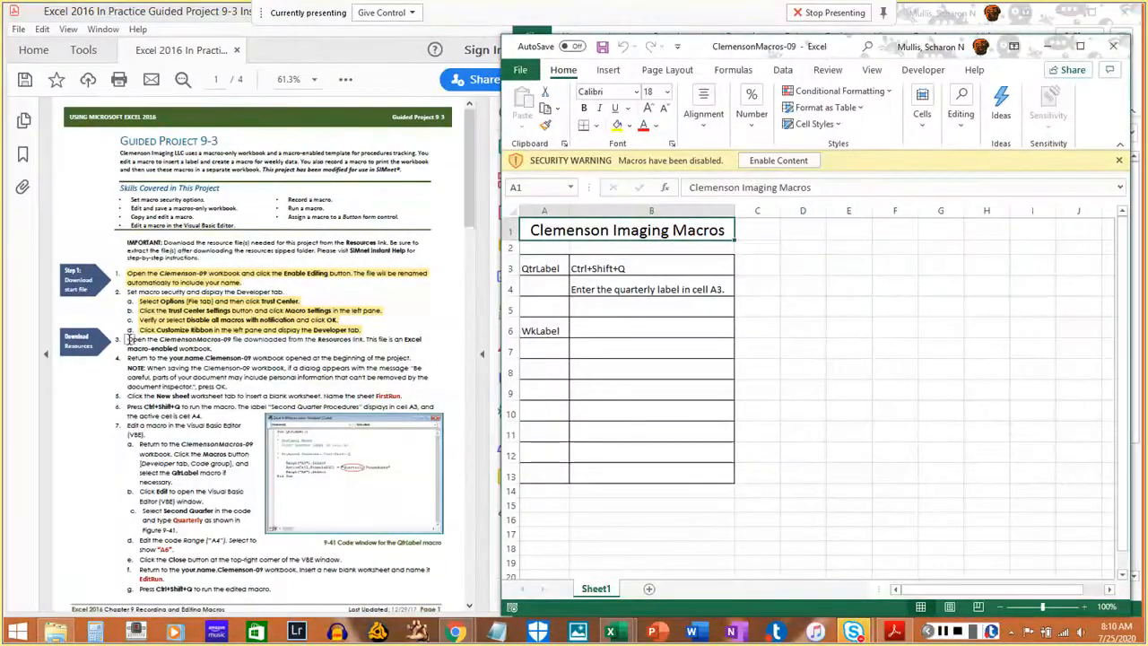
# - Highlight instructions 3 and 4 in the PDF, minimizing the ClemensonMacros-09 workbook to return to Clemenson-09
pyautogui.moveTo(129, 339); pyautogui.dragTo(199, 348)
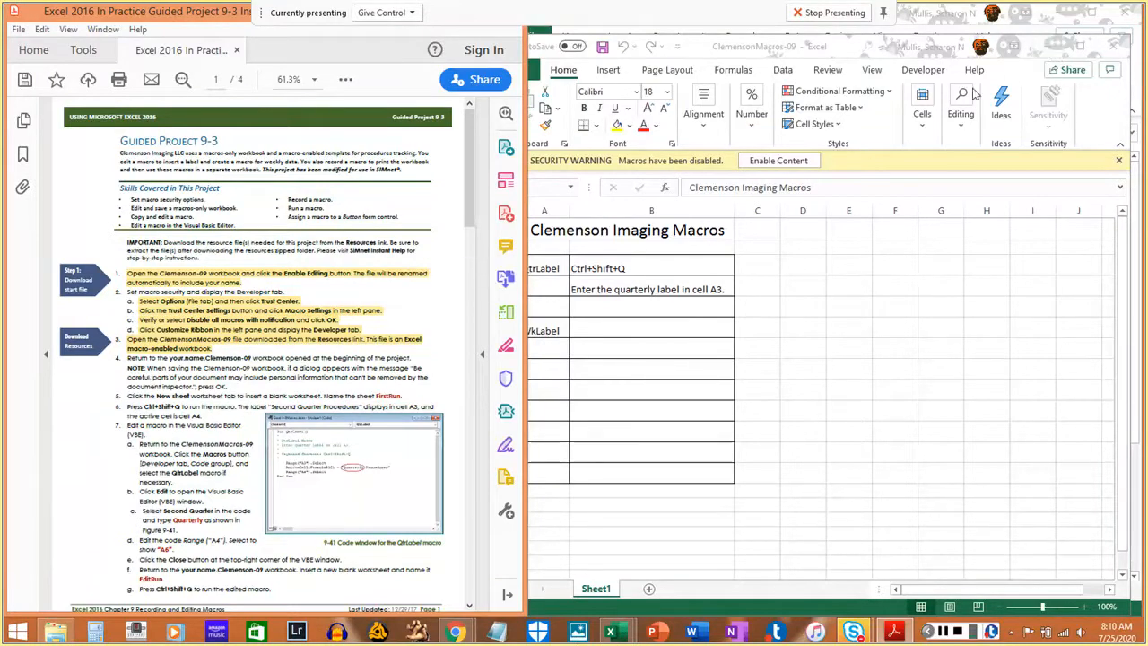
pyautogui.click(777, 175)
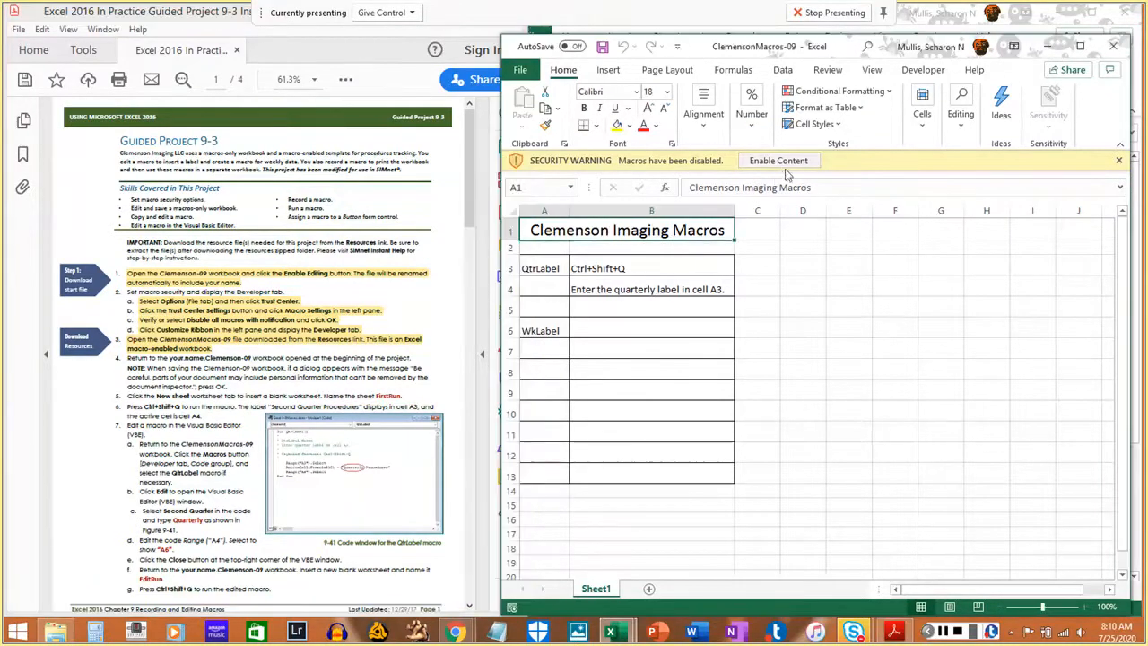
pyautogui.click(1049, 46)
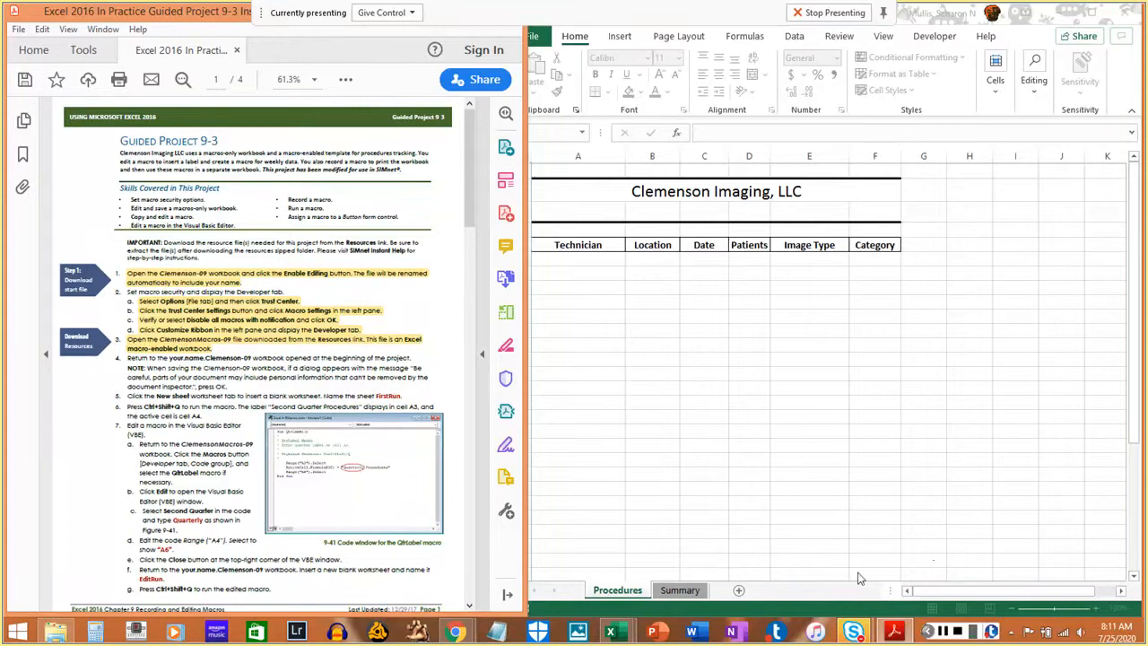
pyautogui.click(844, 602)
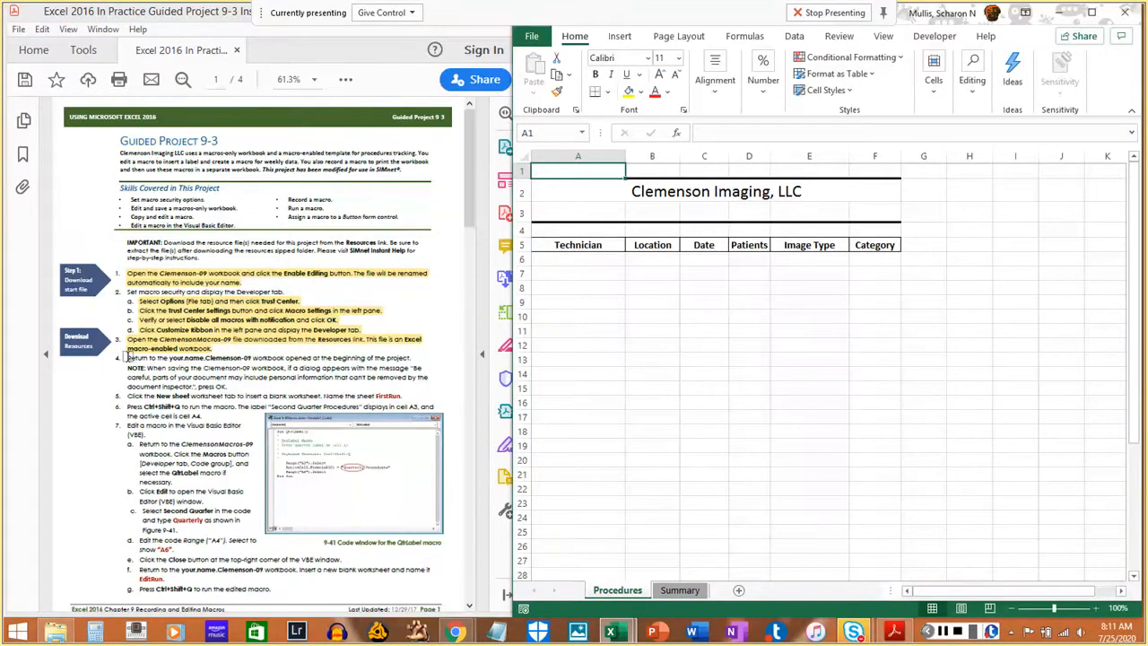
pyautogui.moveTo(127, 357); pyautogui.dragTo(220, 384)
pyautogui.click(220, 387)
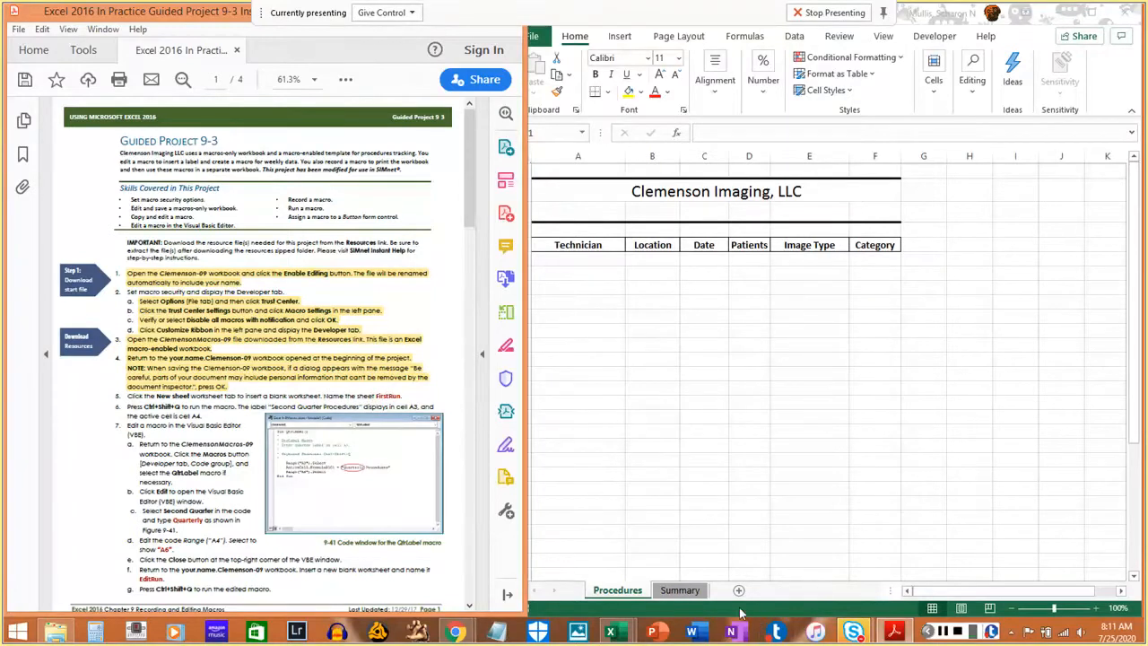
# - Insert a new worksheet named FirstRun after Procedures in the Clemenson-09 workbook and highlight instruction 5 in the PDF
pyautogui.click(770, 606)
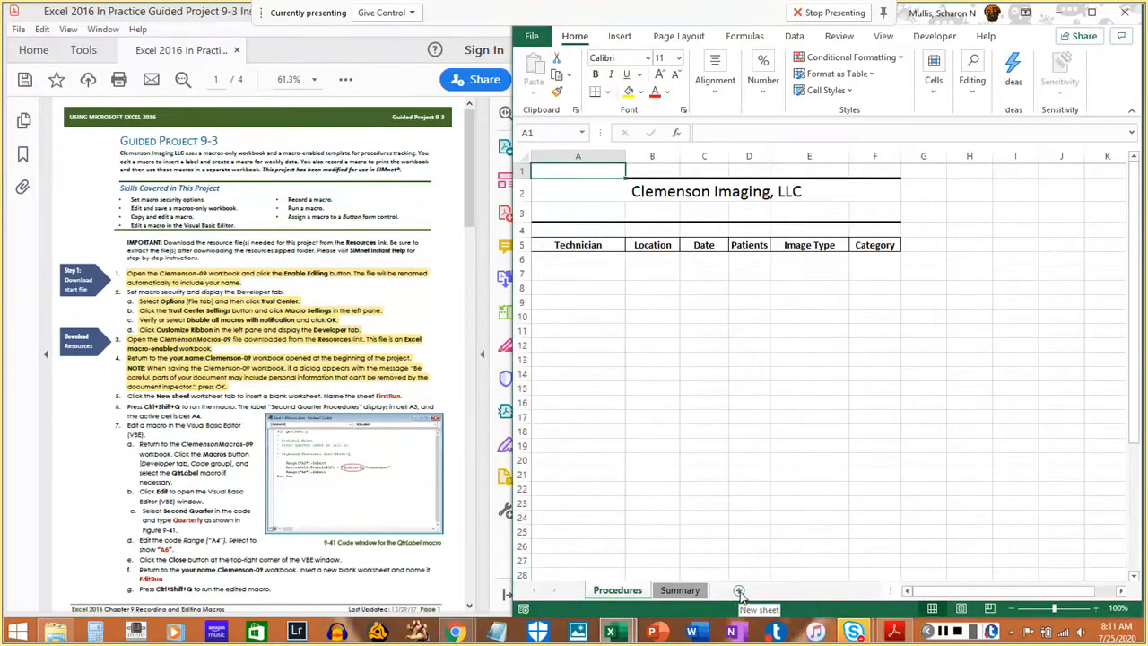
pyautogui.click(739, 592)
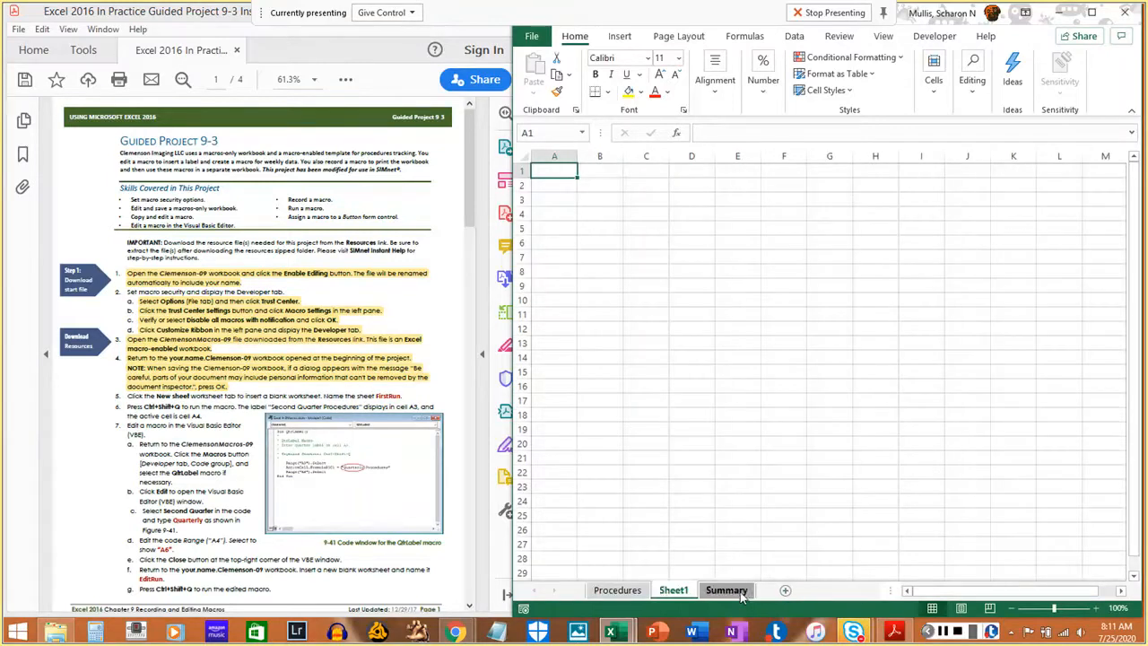
pyautogui.doubleClick(671, 590)
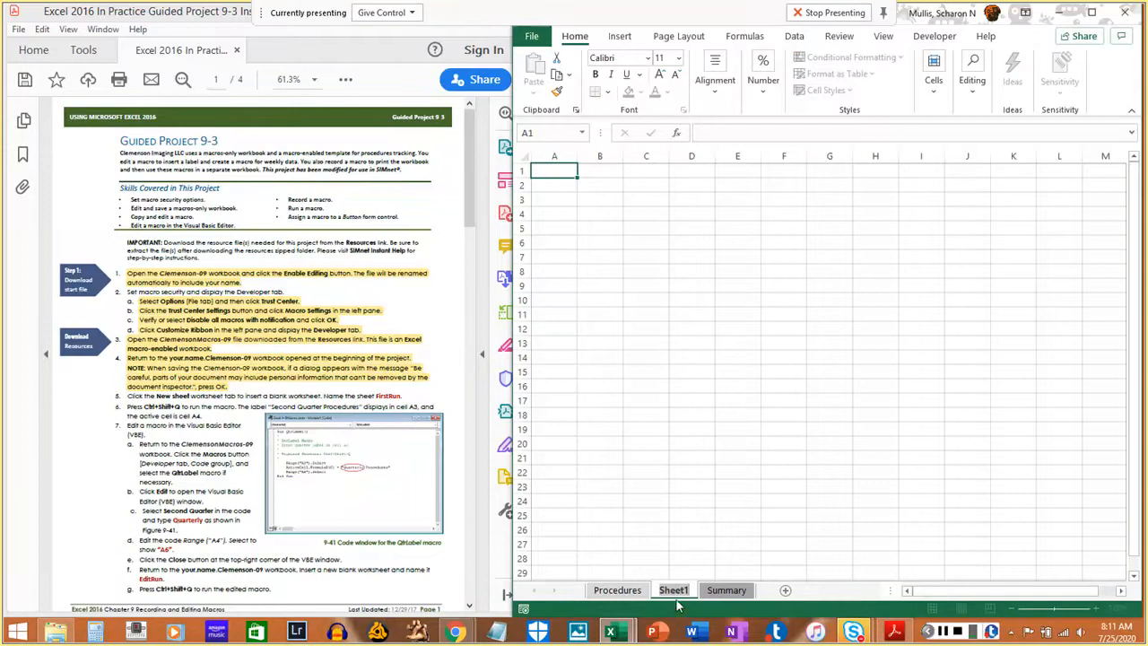
pyautogui.press('Return')
pyautogui.rightClick(673, 594)
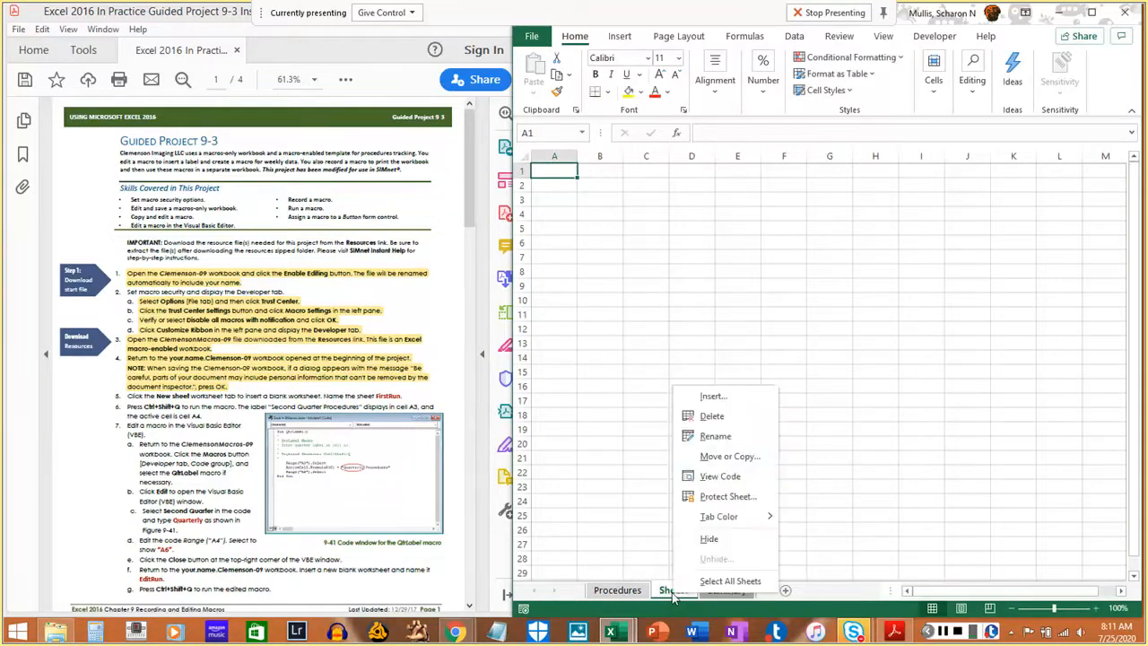
pyautogui.click(718, 437)
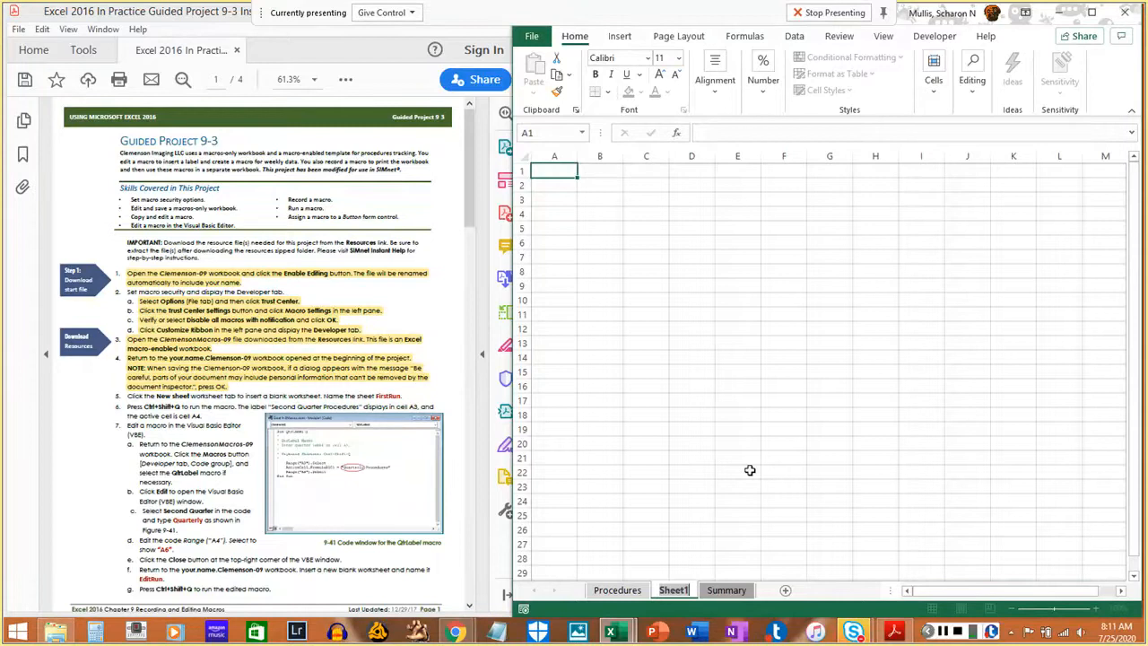
pyautogui.write('FirstRu')
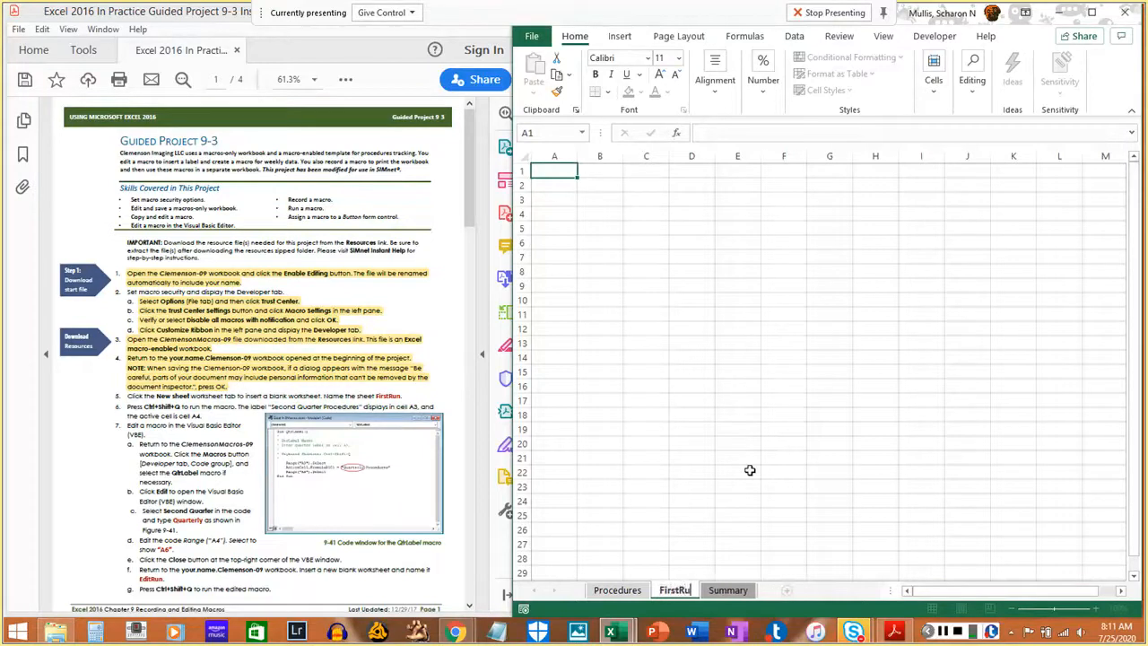
pyautogui.write('n')
pyautogui.press('Return')
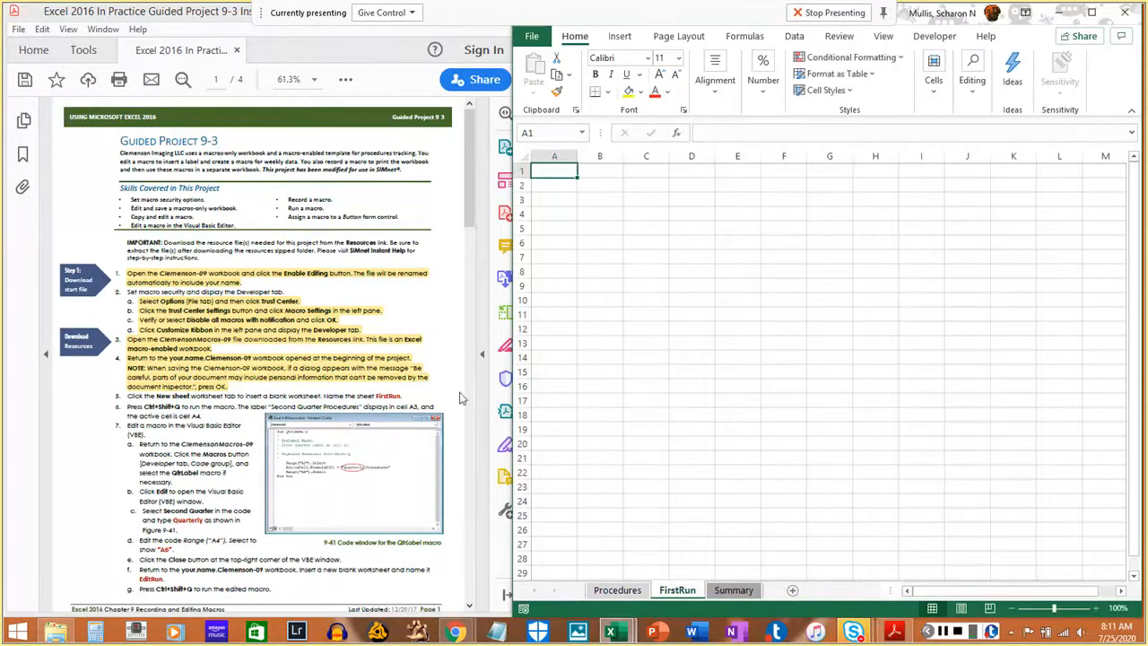
pyautogui.moveTo(127, 395); pyautogui.dragTo(387, 392)
pyautogui.scroll(-3, 145, 417)
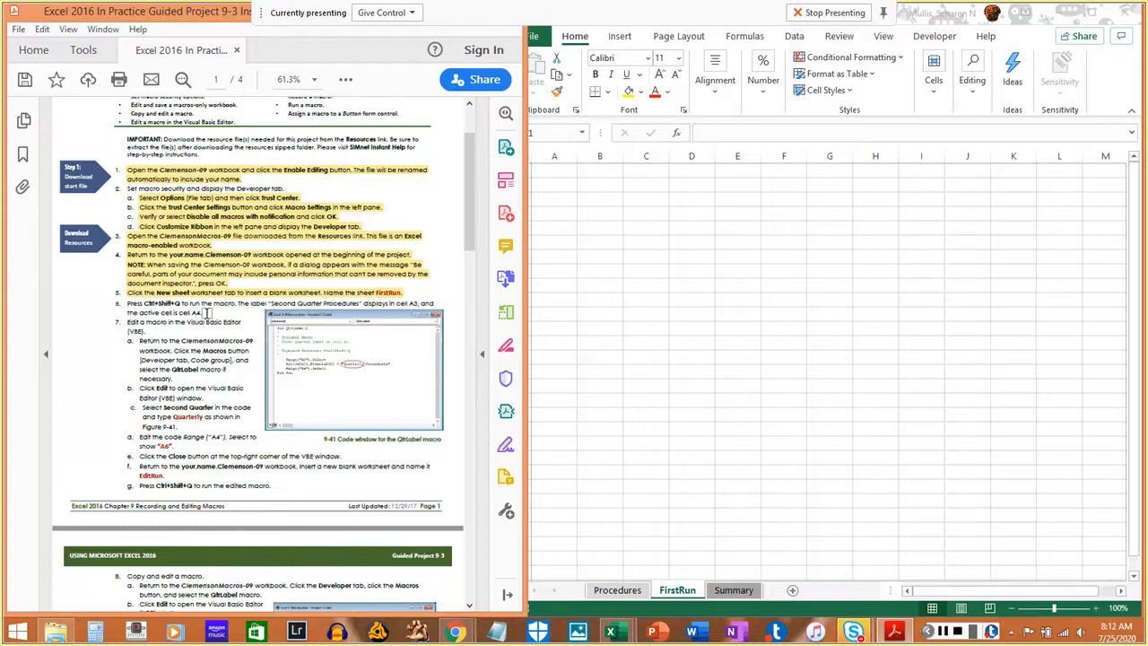
# - Run the QtrLabel macro from cell A1 of the FirstRun sheet and highlight instruction 6 in the PDF
pyautogui.click(795, 567)
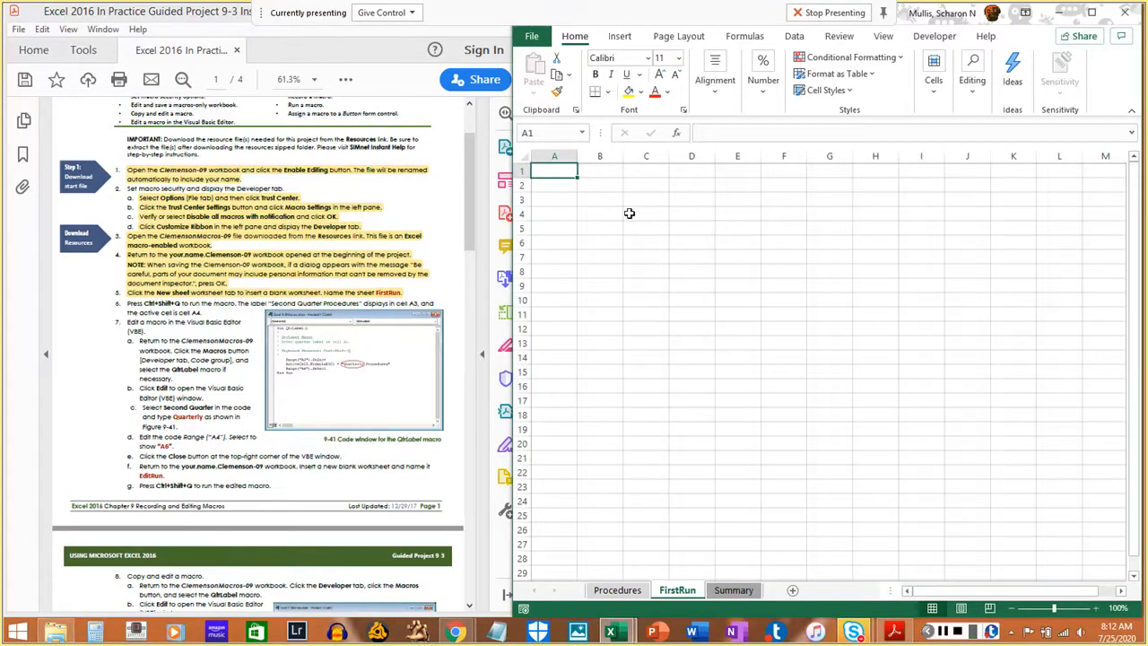
pyautogui.click(550, 203)
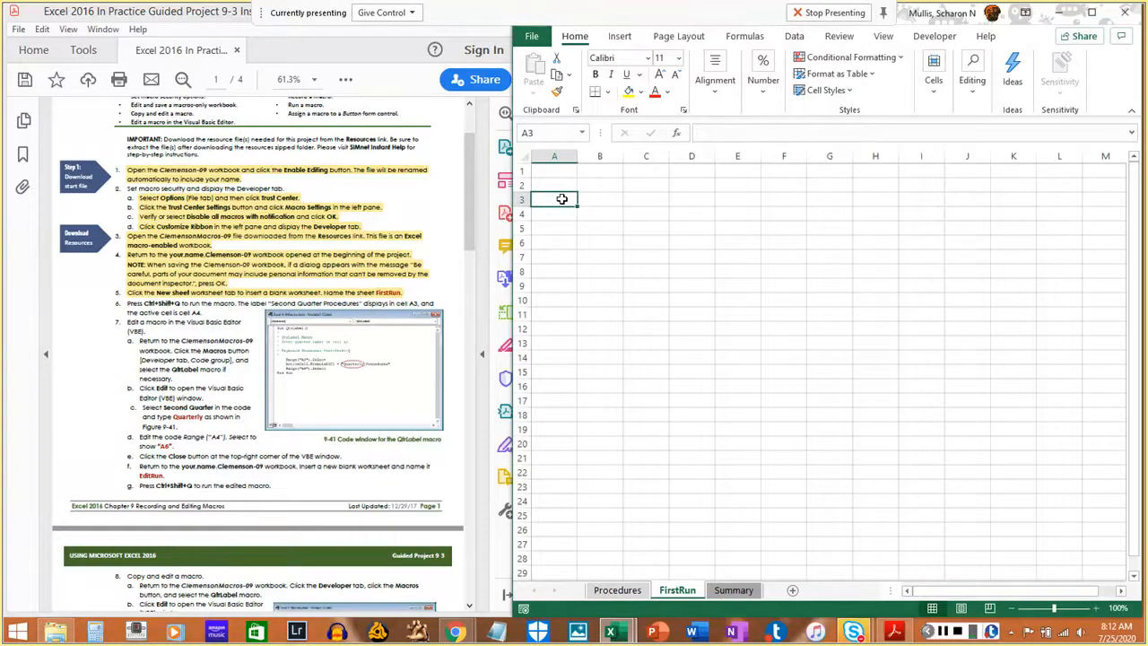
pyautogui.click(942, 634)
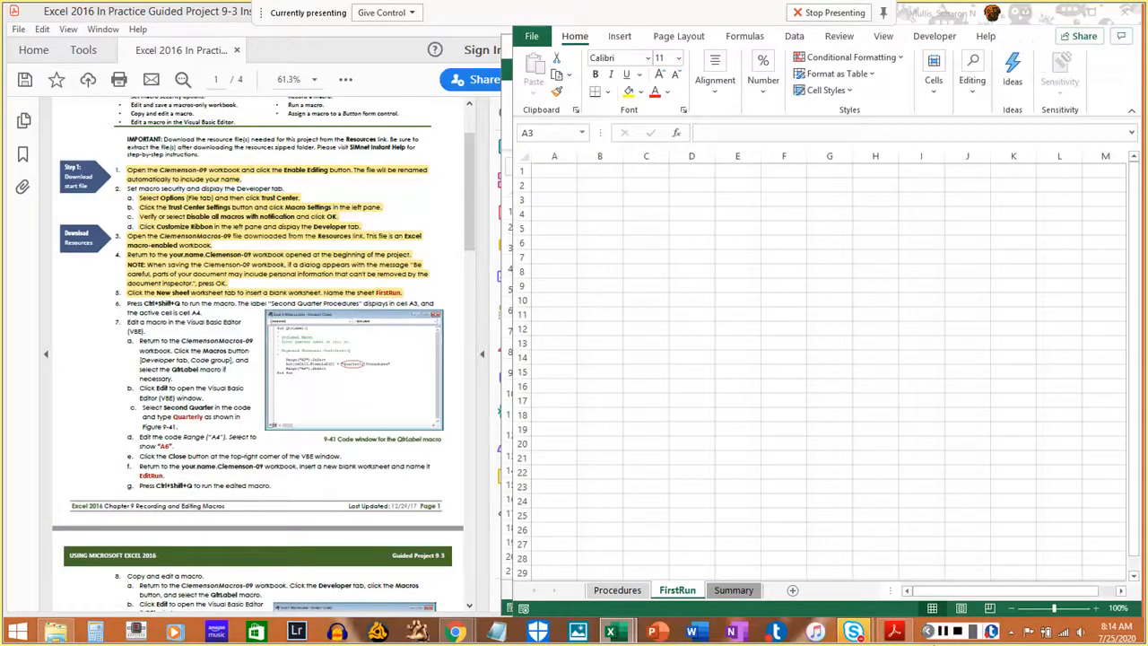
pyautogui.click(566, 171)
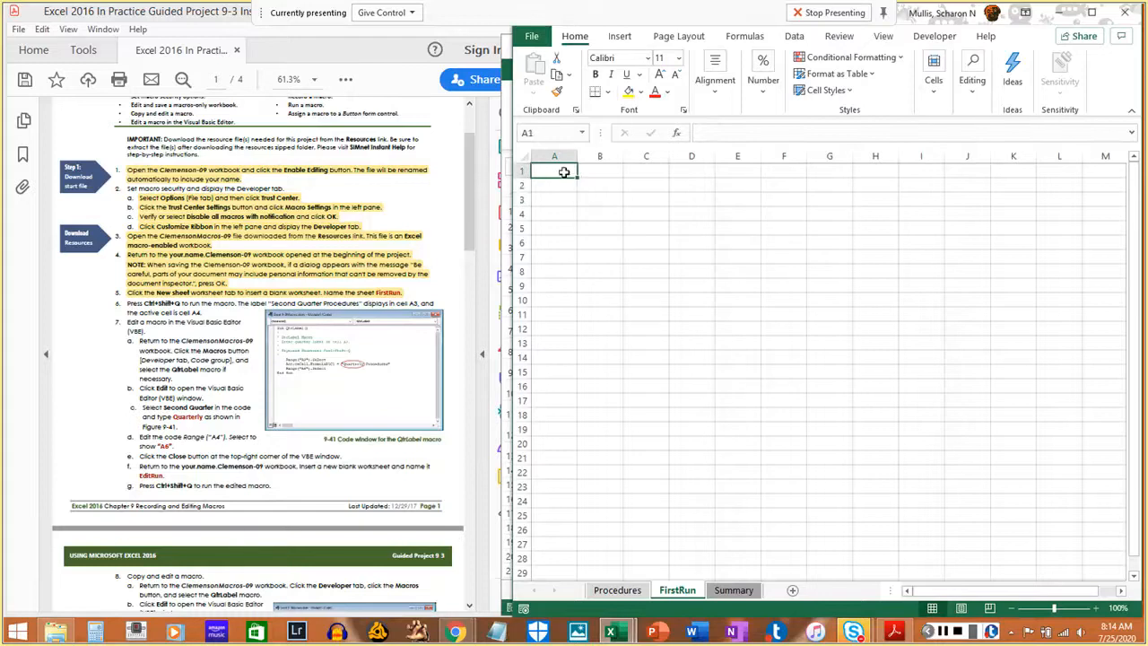
pyautogui.hotkey('ctrl', 'shift', 'q')
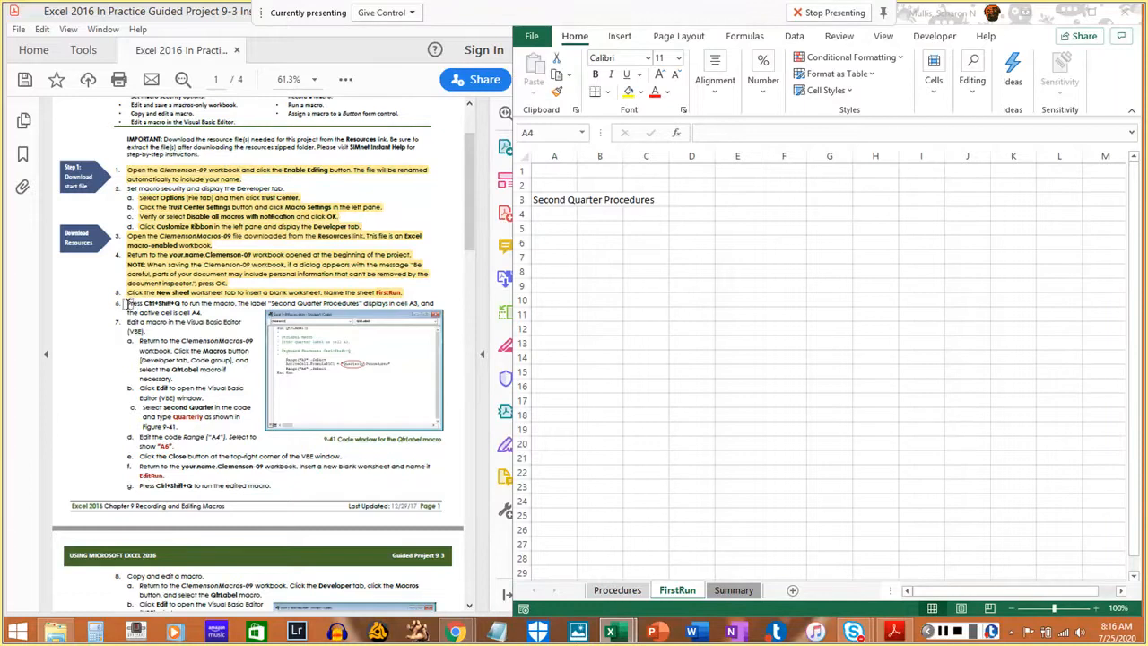
pyautogui.moveTo(128, 302); pyautogui.dragTo(197, 312)
pyautogui.click(203, 311)
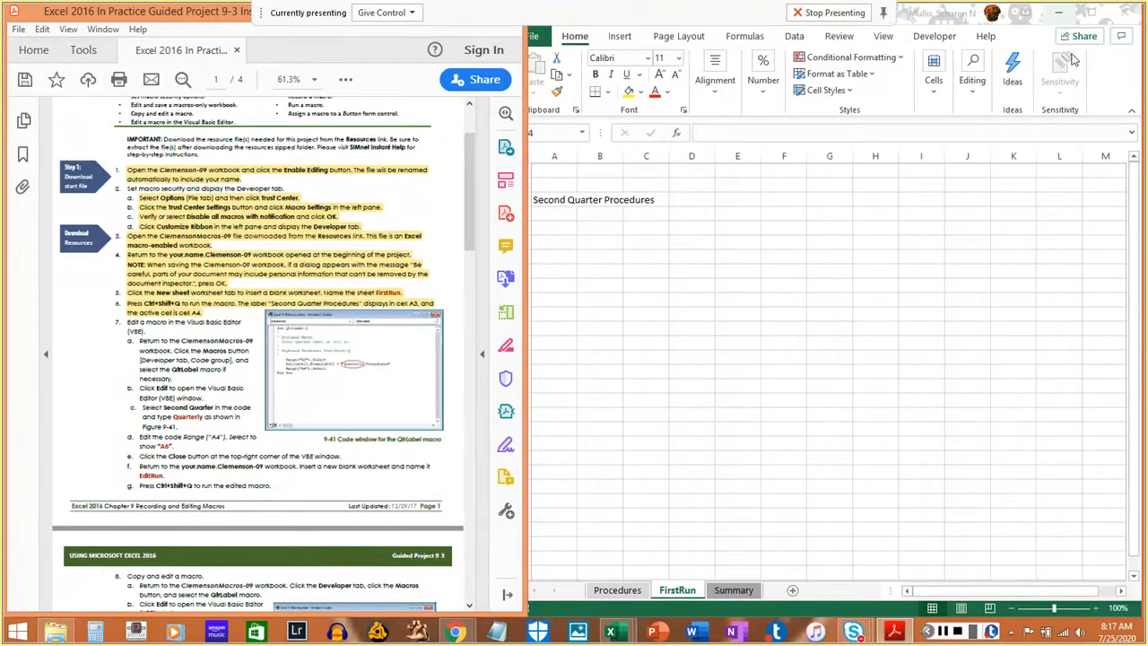
# - Minimize the Clemenson-09 workbook and bring up ClemensonMacros-09, placing its window beside the PDF instructions
pyautogui.click(1126, 98)
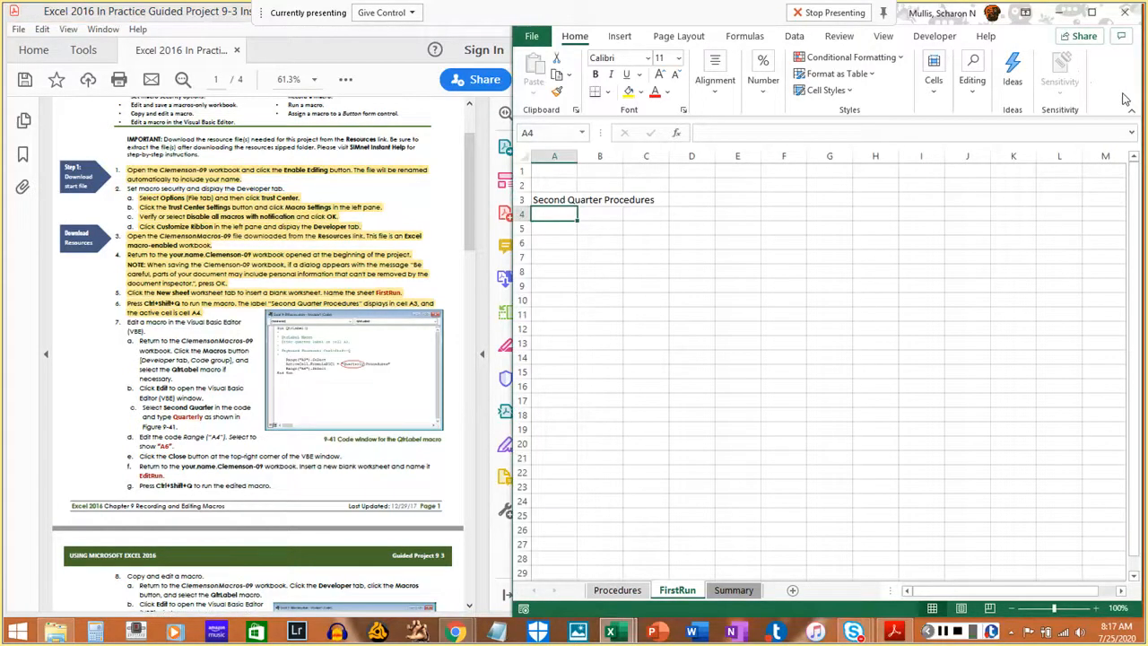
pyautogui.click(1060, 14)
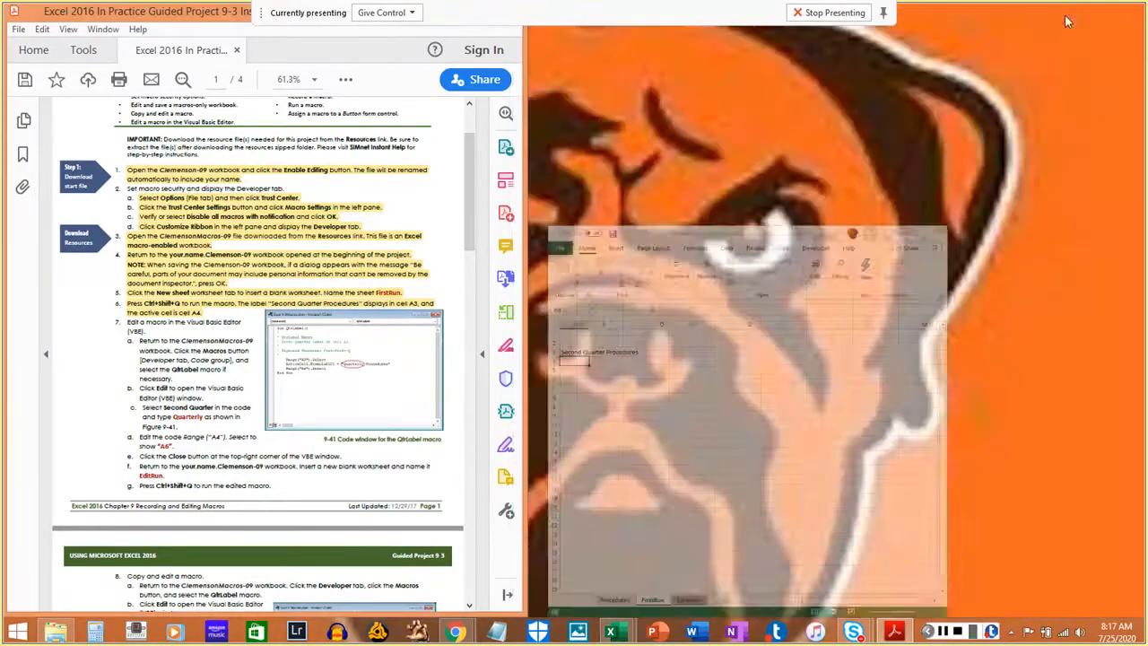
pyautogui.moveTo(619, 635)
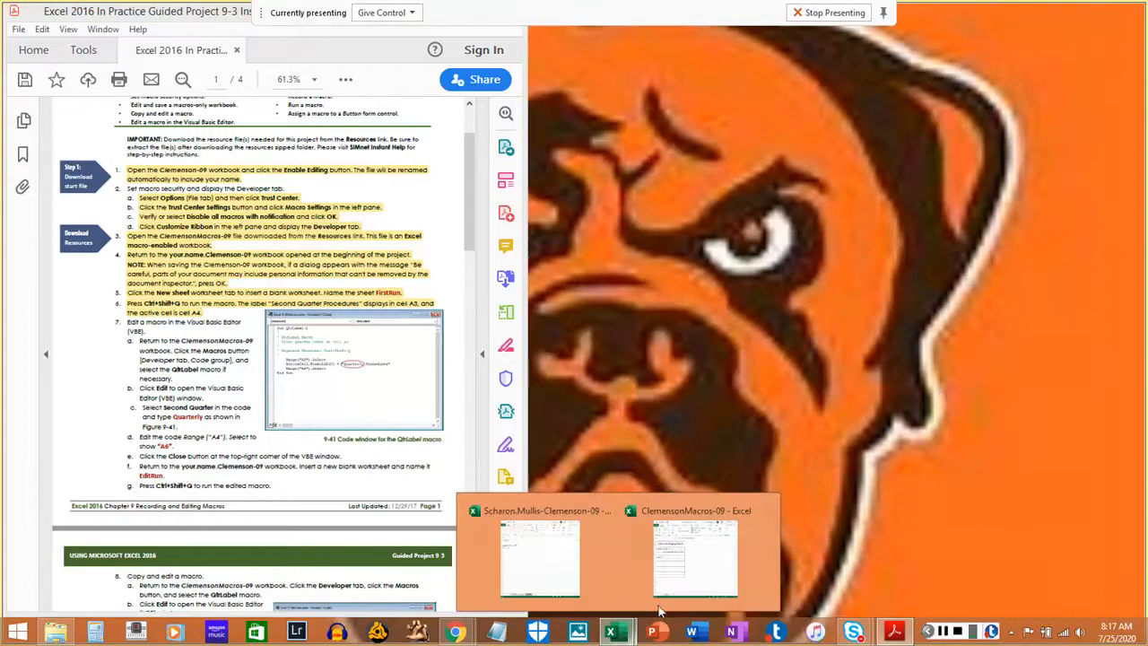
pyautogui.click(686, 574)
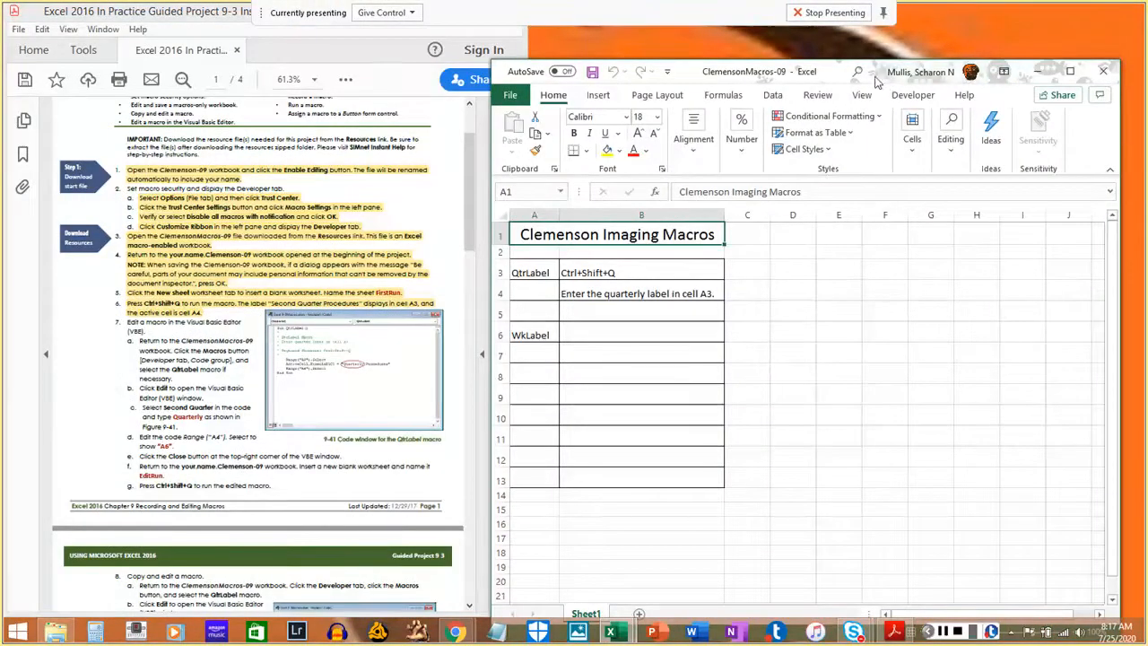
pyautogui.moveTo(877, 79); pyautogui.dragTo(915, 54)
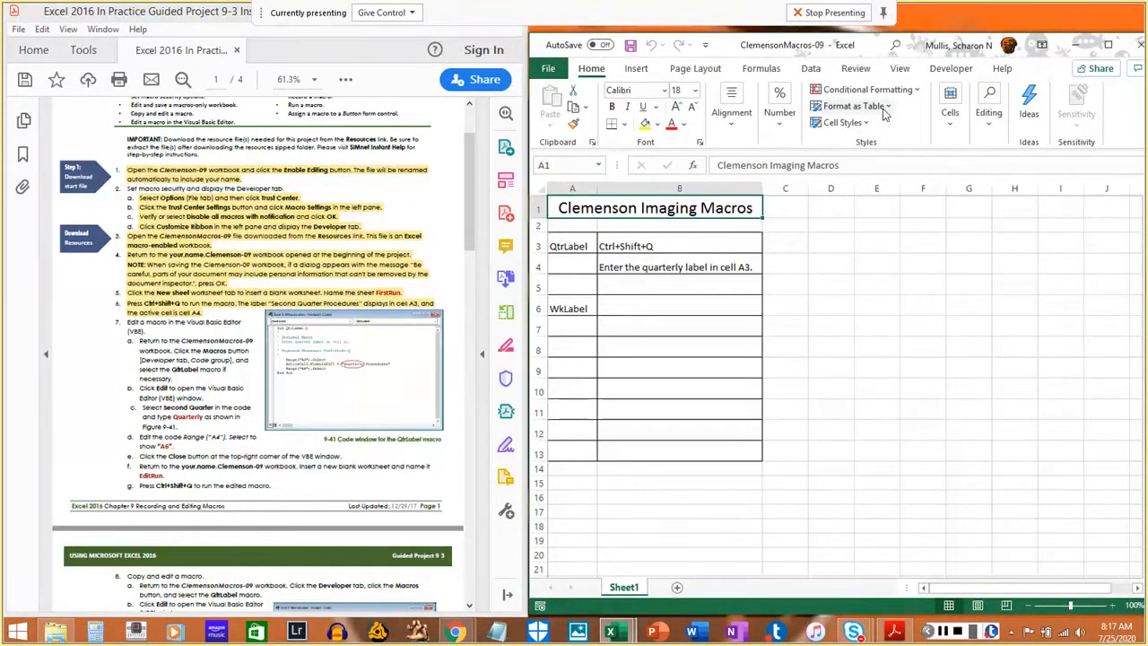
# - Open the QtrLabel macro for editing in the Visual Basic Editor and highlight instruction 7a in the PDF
pyautogui.click(951, 69)
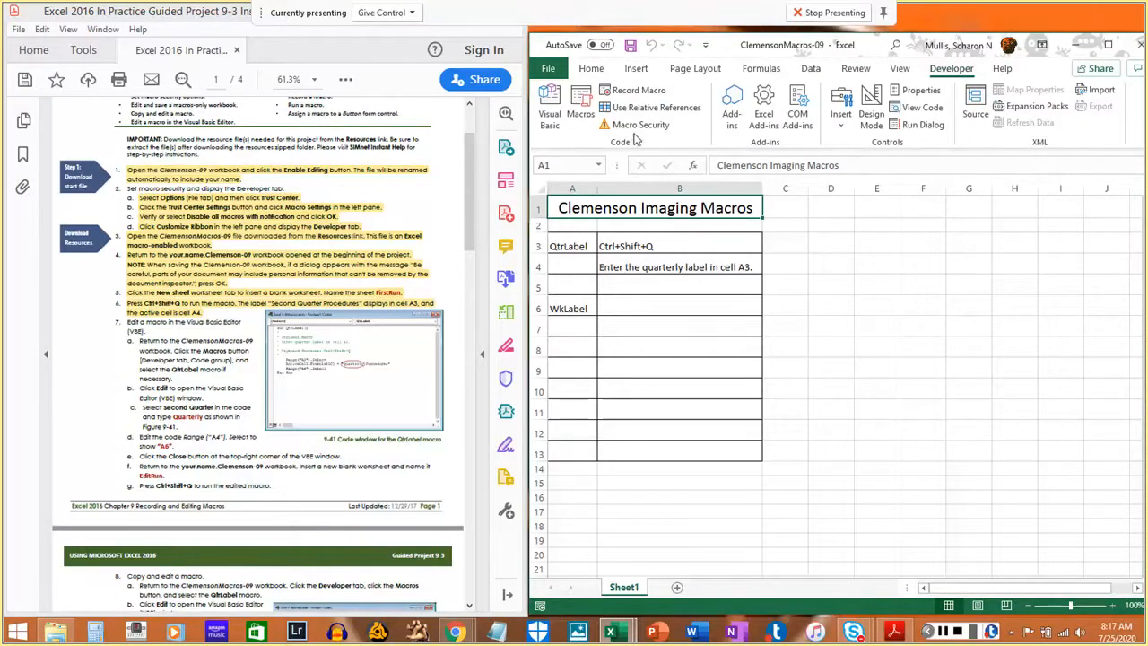
pyautogui.click(580, 117)
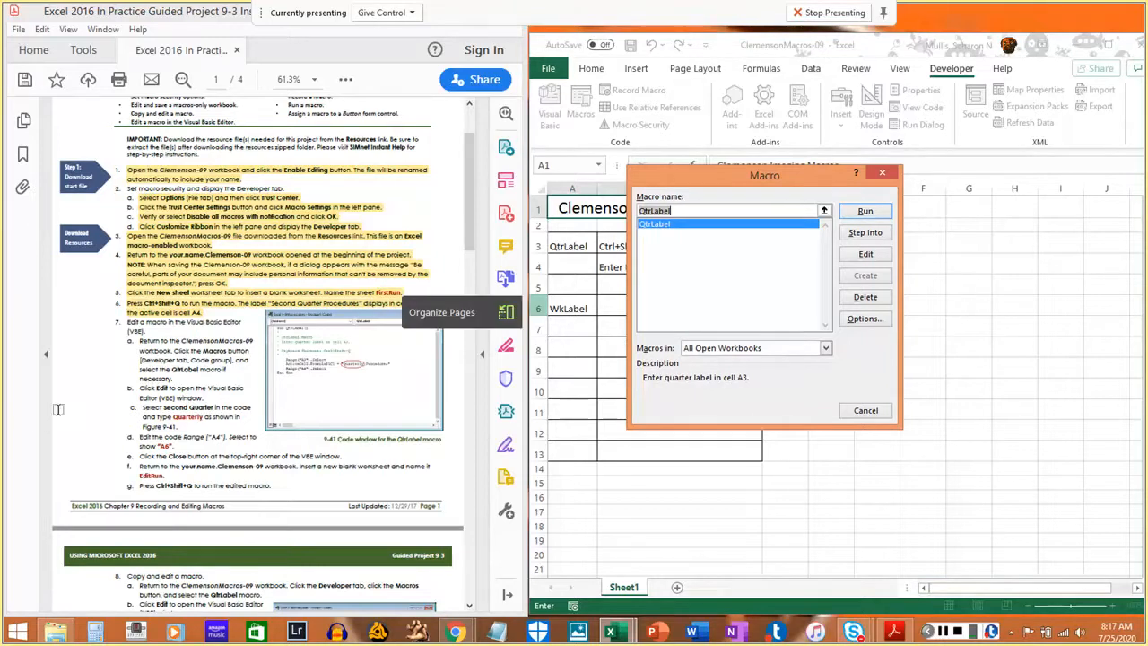
pyautogui.moveTo(140, 341); pyautogui.dragTo(164, 392)
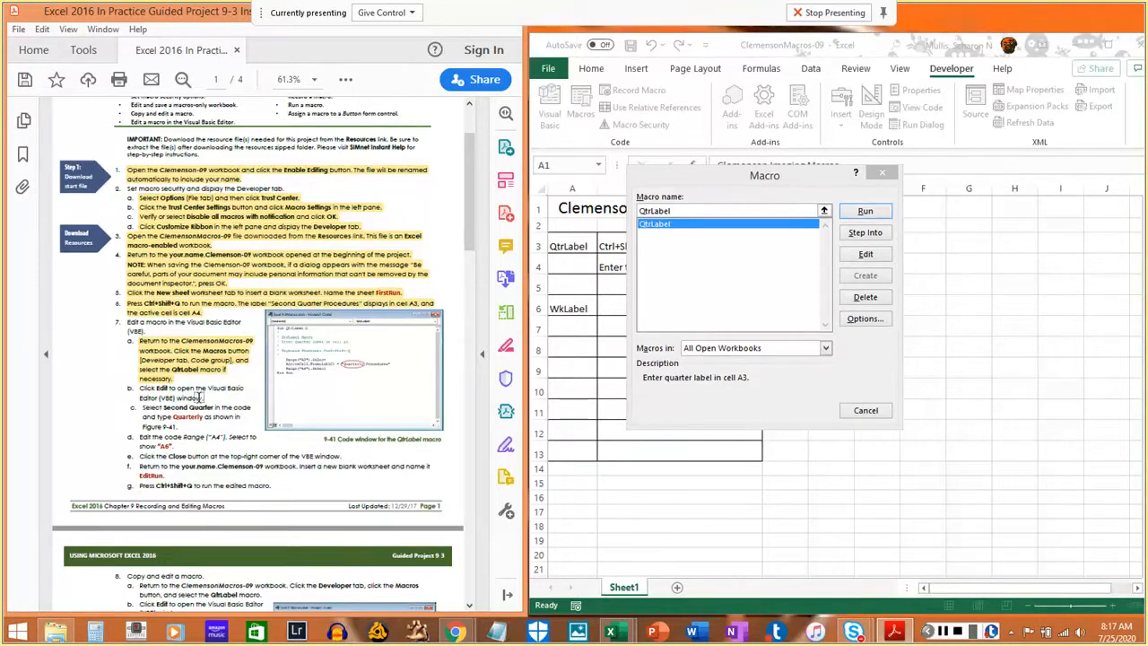
pyautogui.click(863, 255)
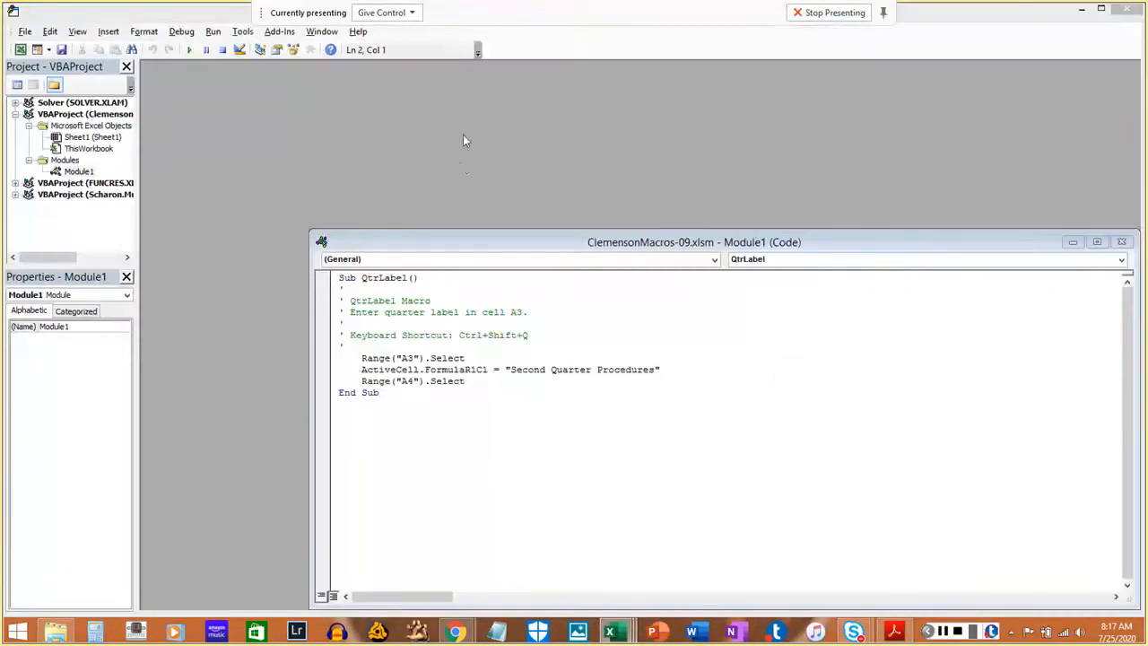
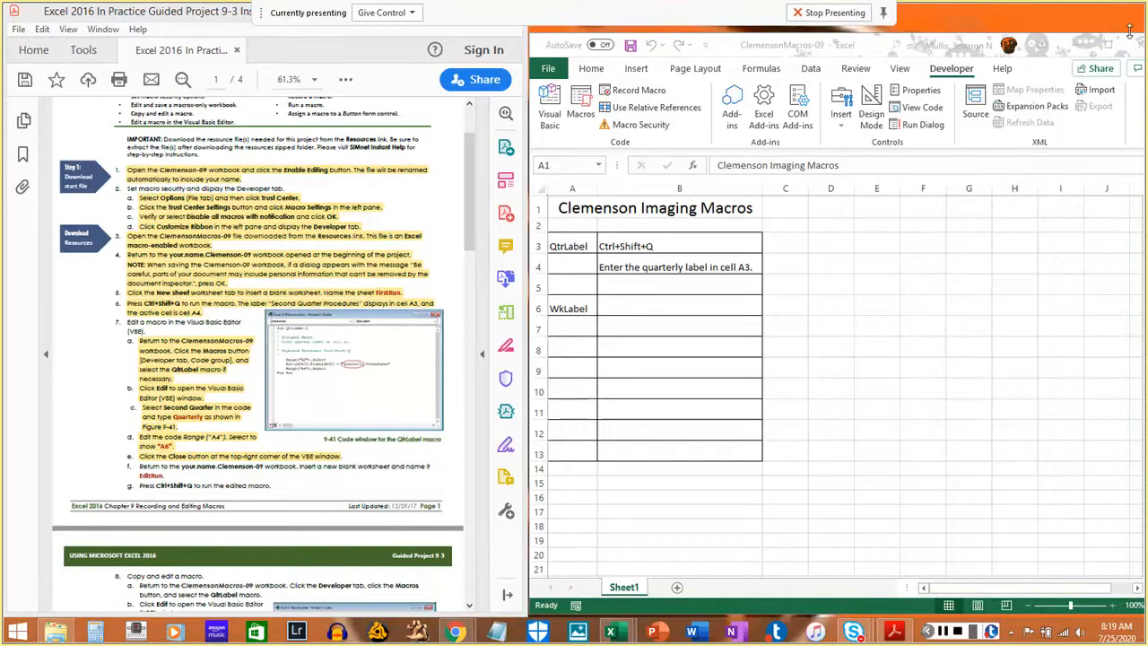
# - Minimize the ClemensonMacros-09 workbook and return to the Clemenson-09 workbook
pyautogui.click(1075, 50)
pyautogui.moveTo(610, 633)
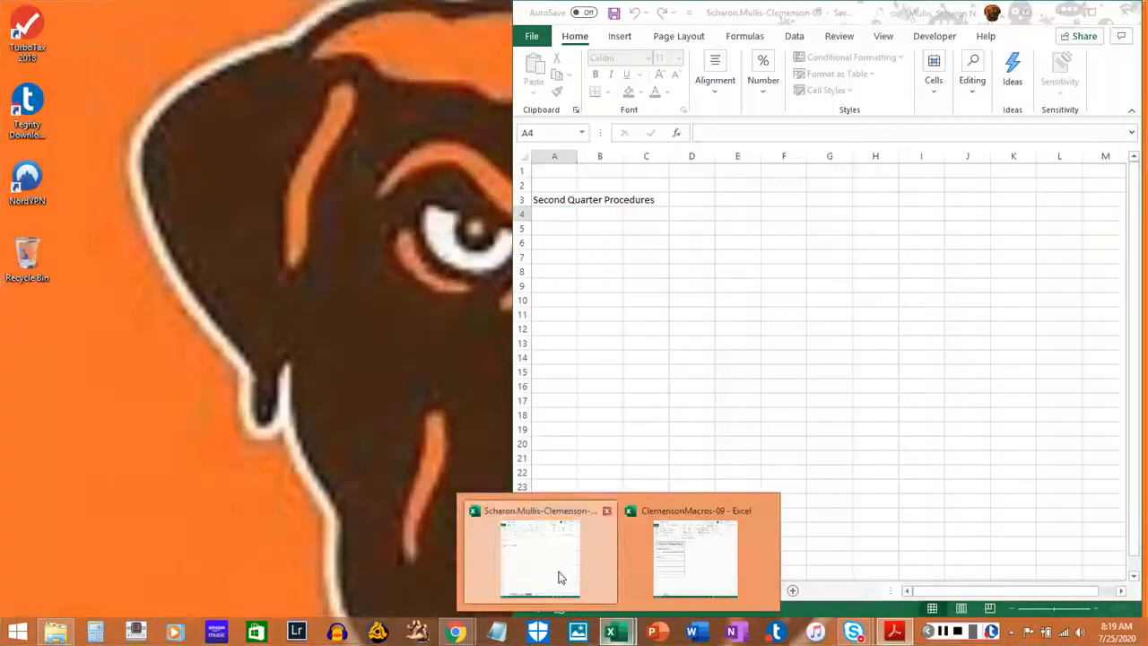
pyautogui.click(558, 577)
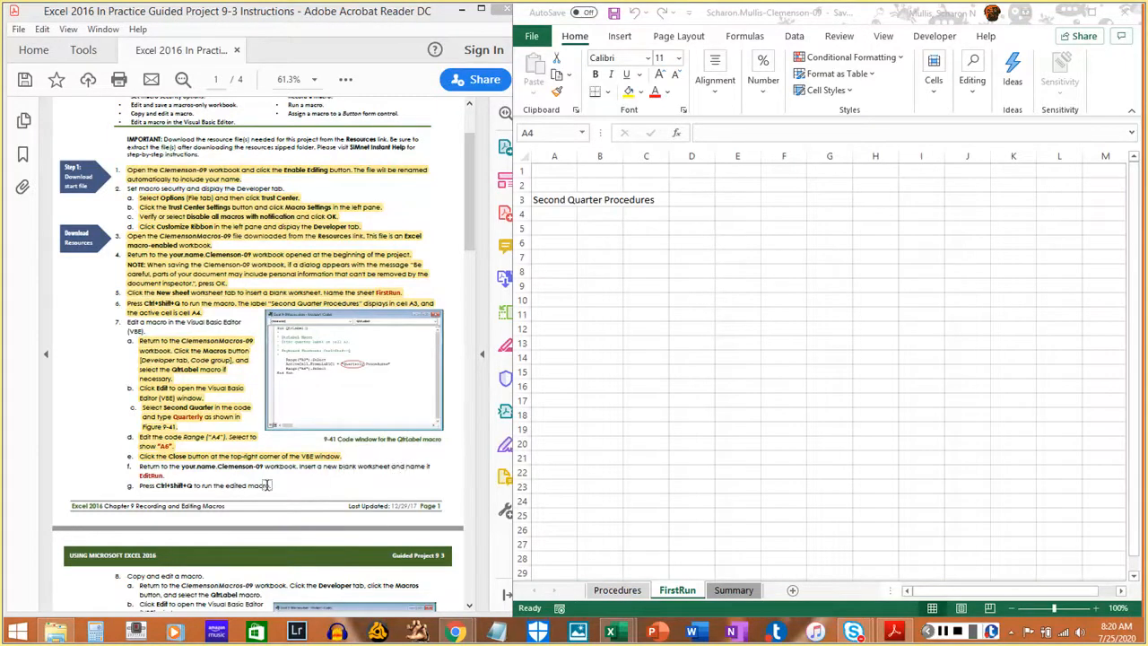
# - Insert a new worksheet named EditRun after FirstRun and highlight instruction 7f in the PDF
pyautogui.click(793, 592)
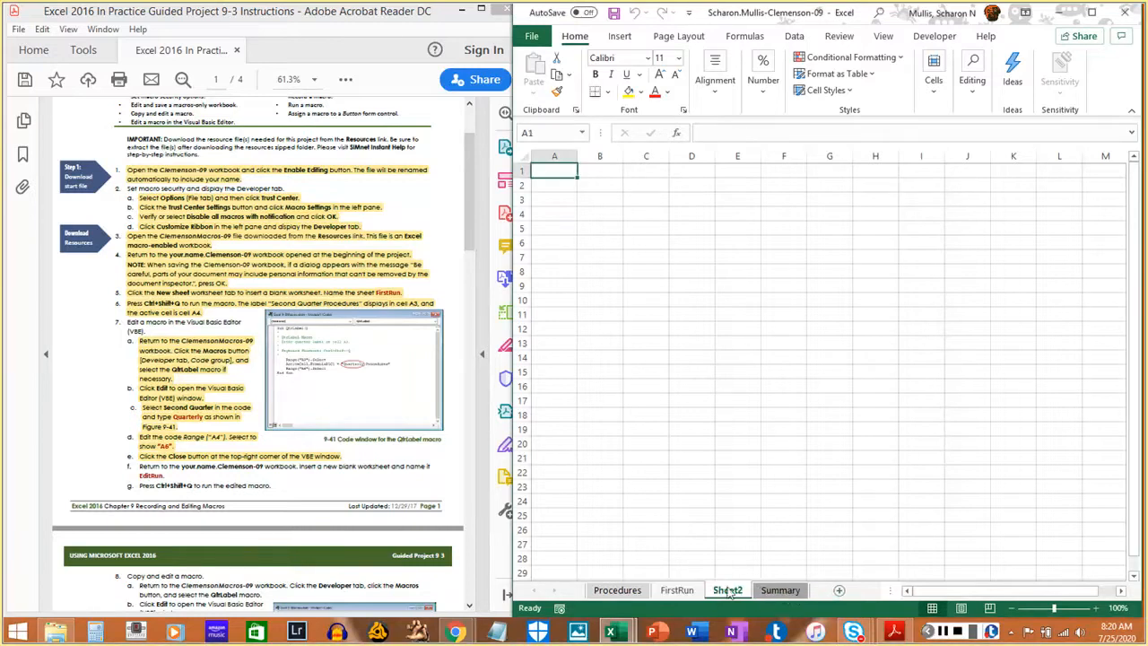
pyautogui.doubleClick(737, 591)
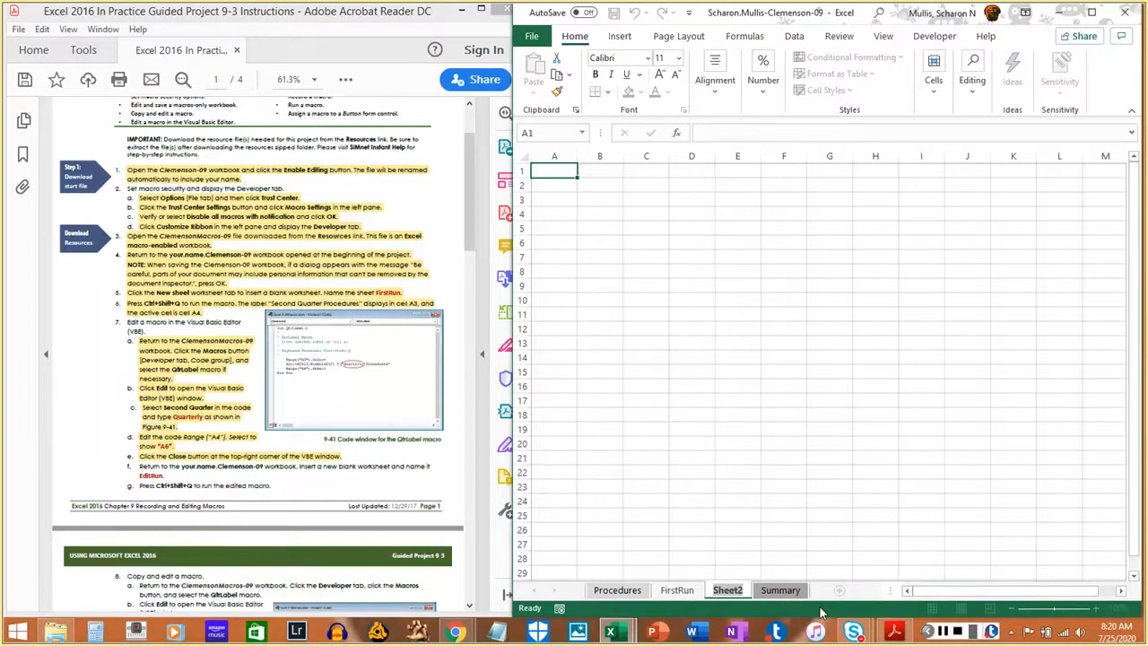
pyautogui.write('Edit')
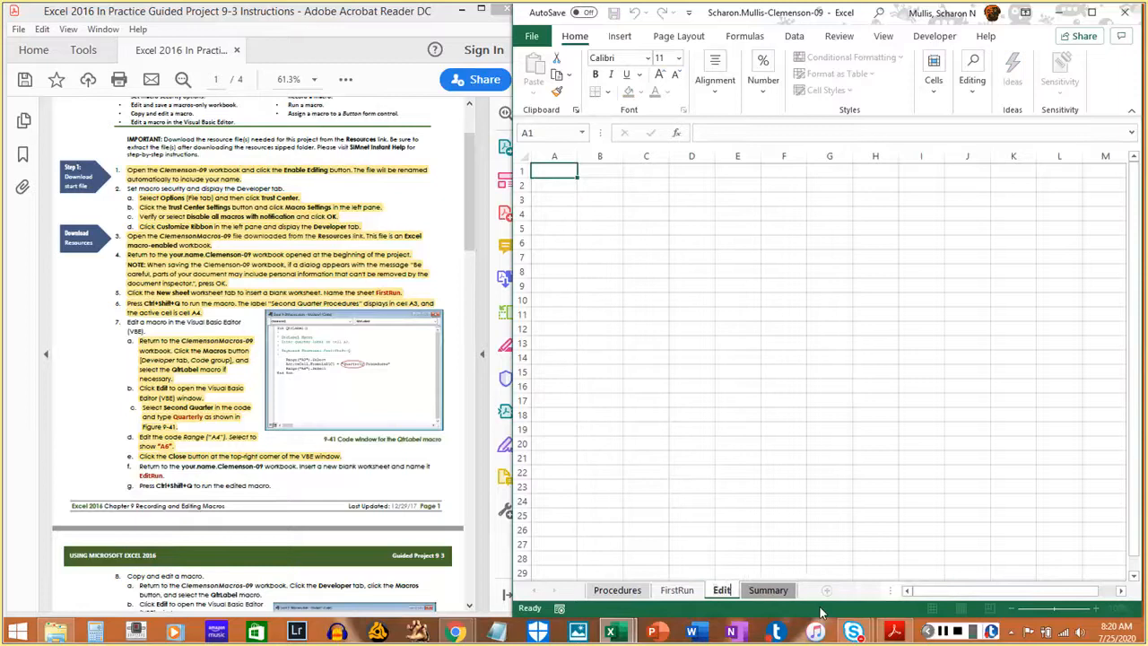
pyautogui.write('Run')
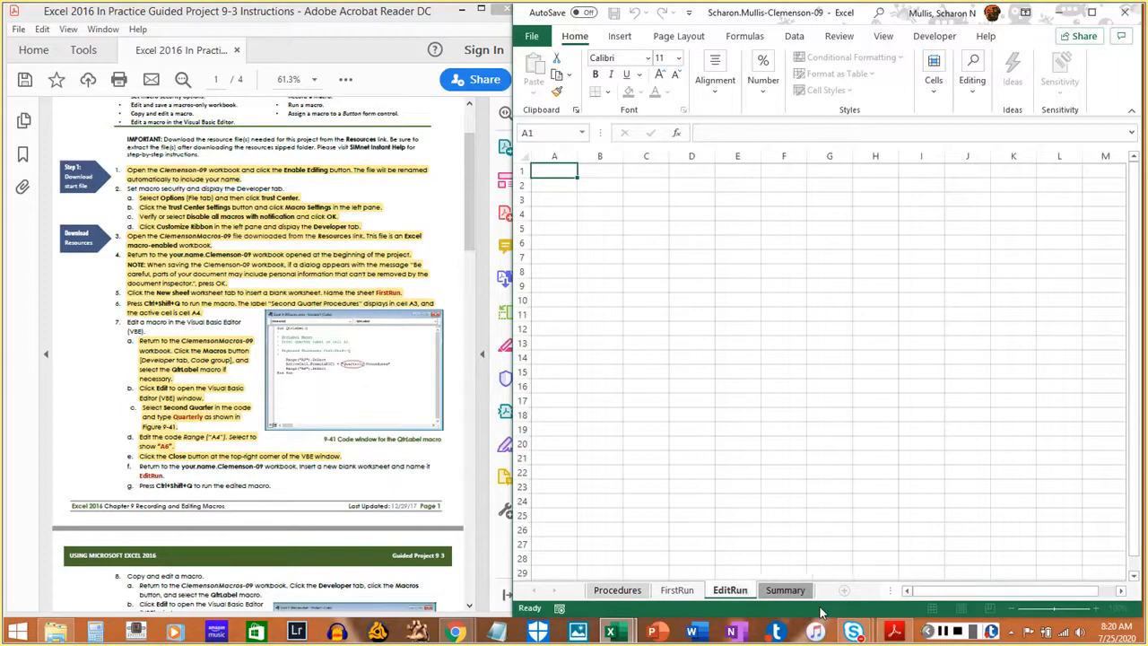
pyautogui.click(151, 467)
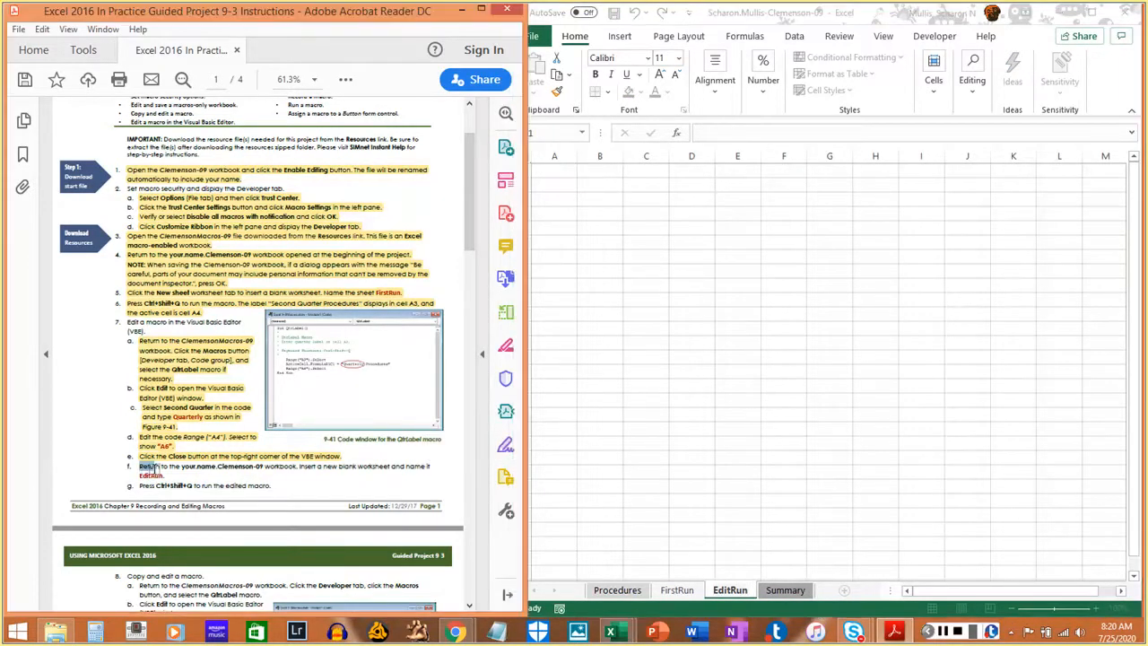
pyautogui.click(877, 601)
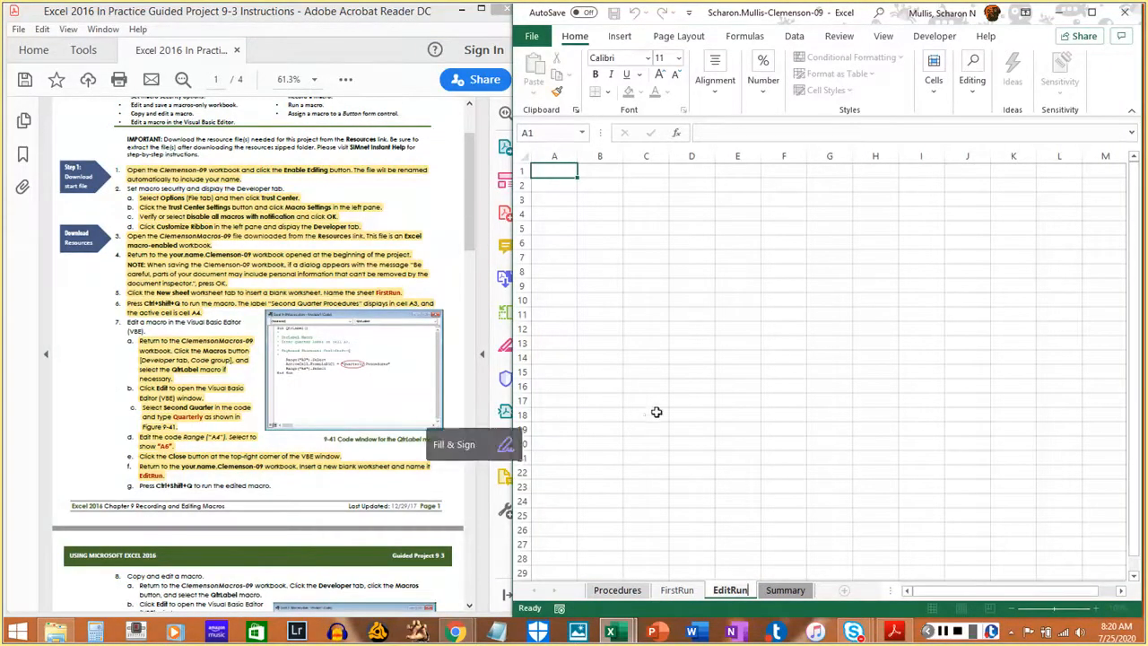
# - Run the edited QtrLabel macro from cell A1 of the EditRun sheet
pyautogui.click(571, 205)
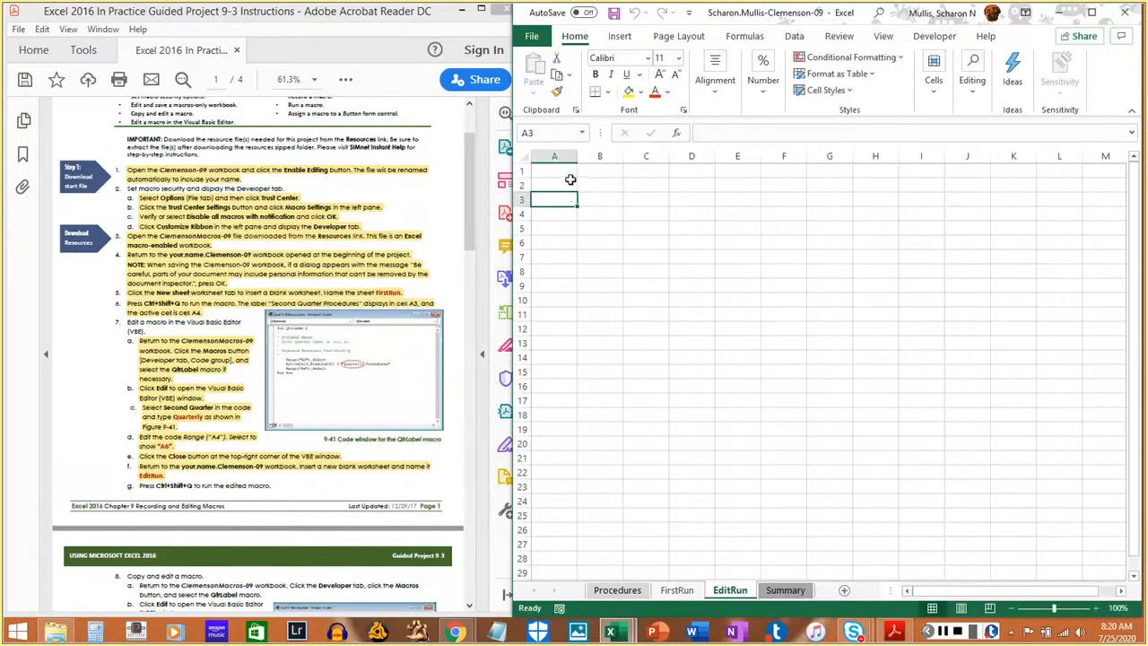
pyautogui.click(570, 175)
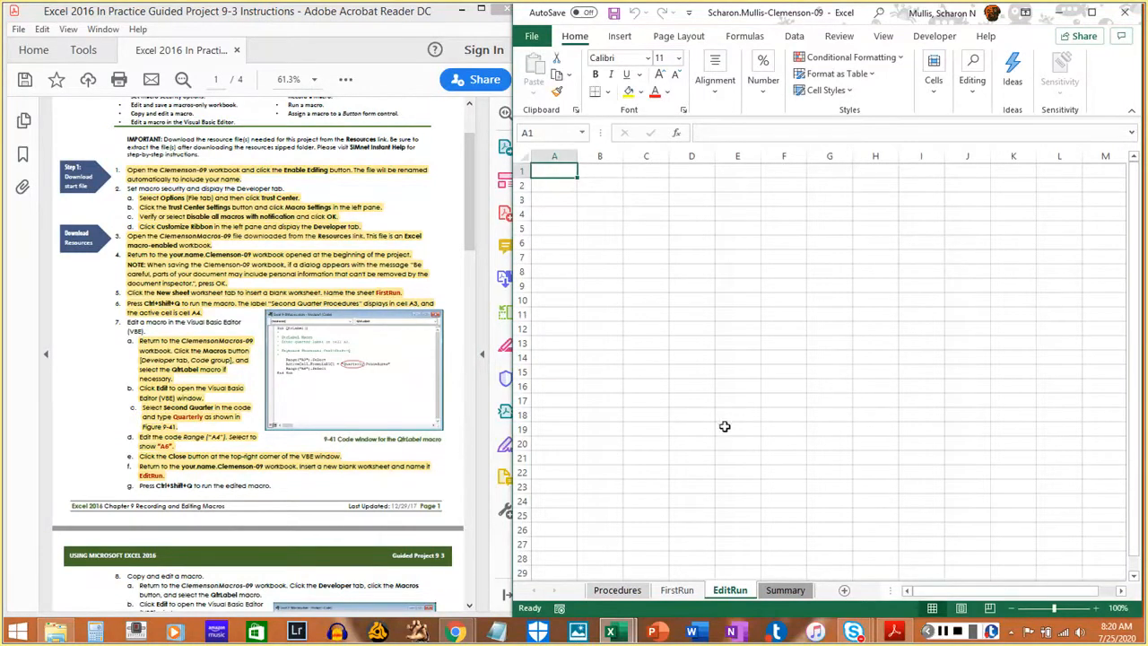
pyautogui.hotkey('ctrl', 'shift', 'q')
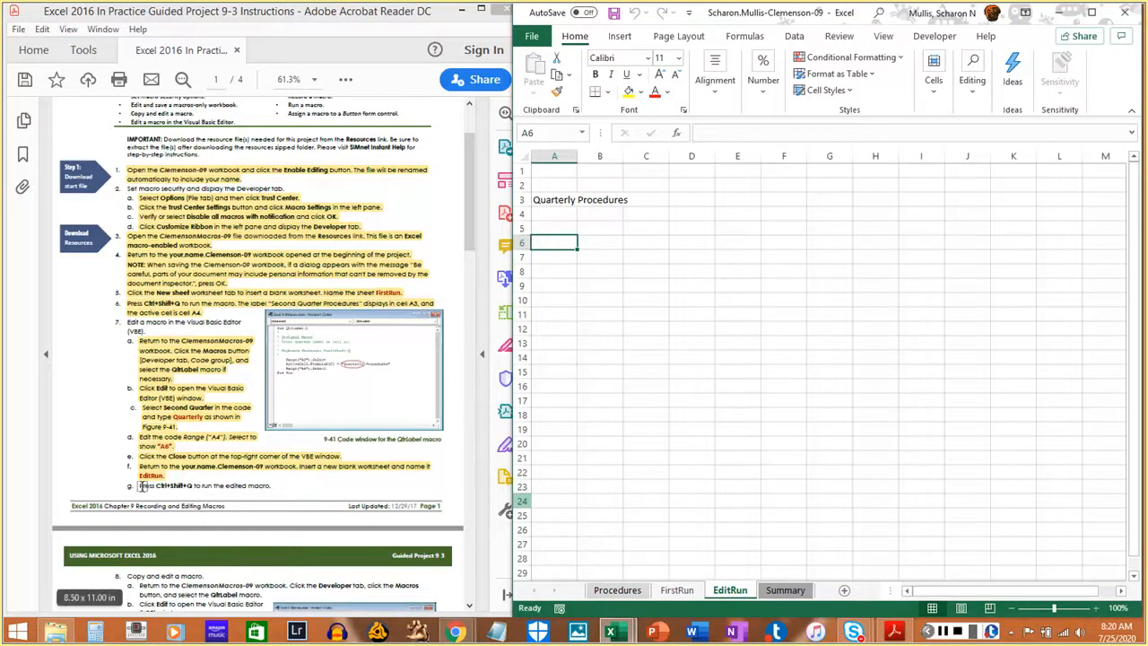
# - Highlight instruction 7g in the PDF and bring instruction 8 into view
pyautogui.moveTo(141, 486); pyautogui.dragTo(254, 494)
pyautogui.click(266, 456)
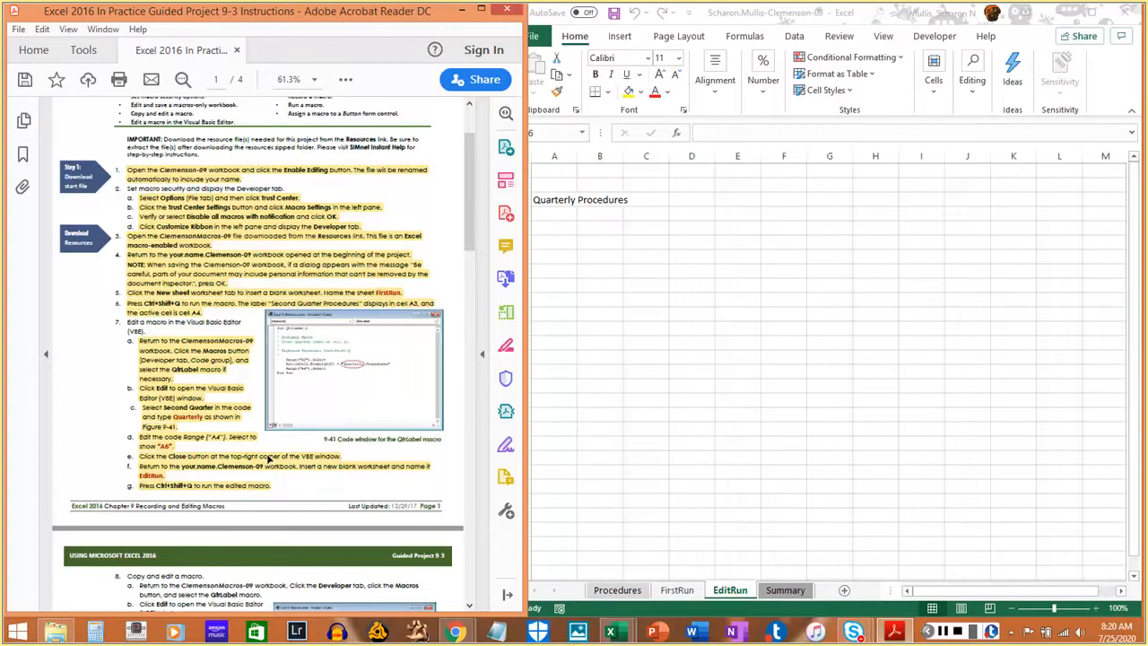
pyautogui.scroll(-10, 268, 455)
pyautogui.scroll(-2, 267, 456)
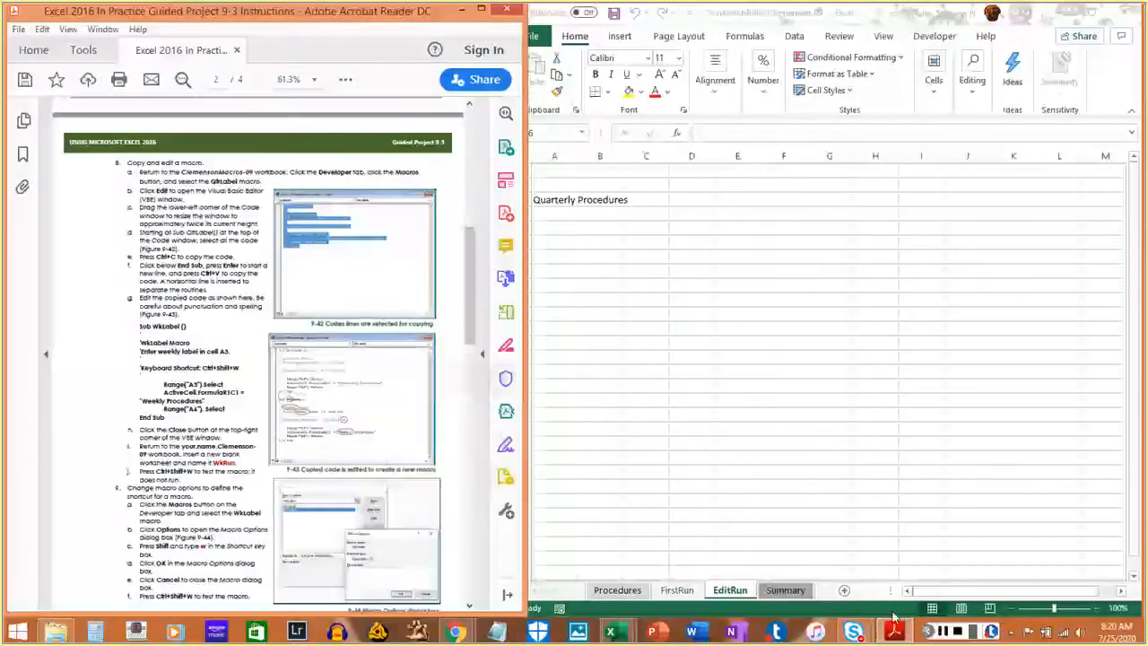
# - Save the Clemenson-09 workbook, accepting the Document Inspector warning about personal information
pyautogui.click(870, 613)
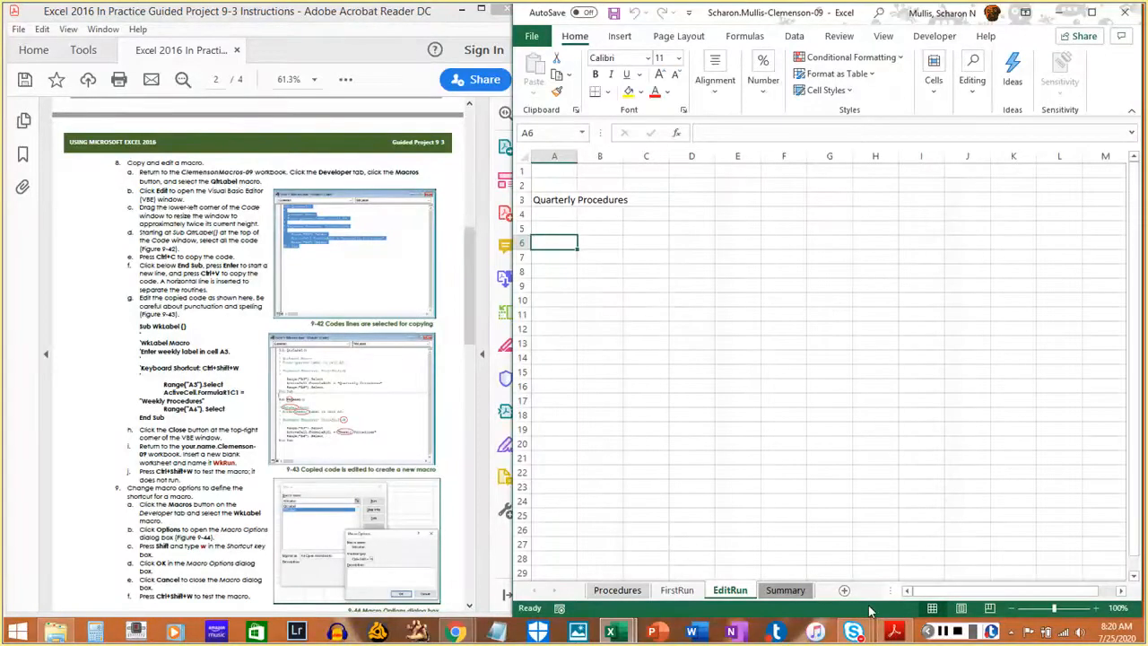
pyautogui.hotkey('ctrl', 's')
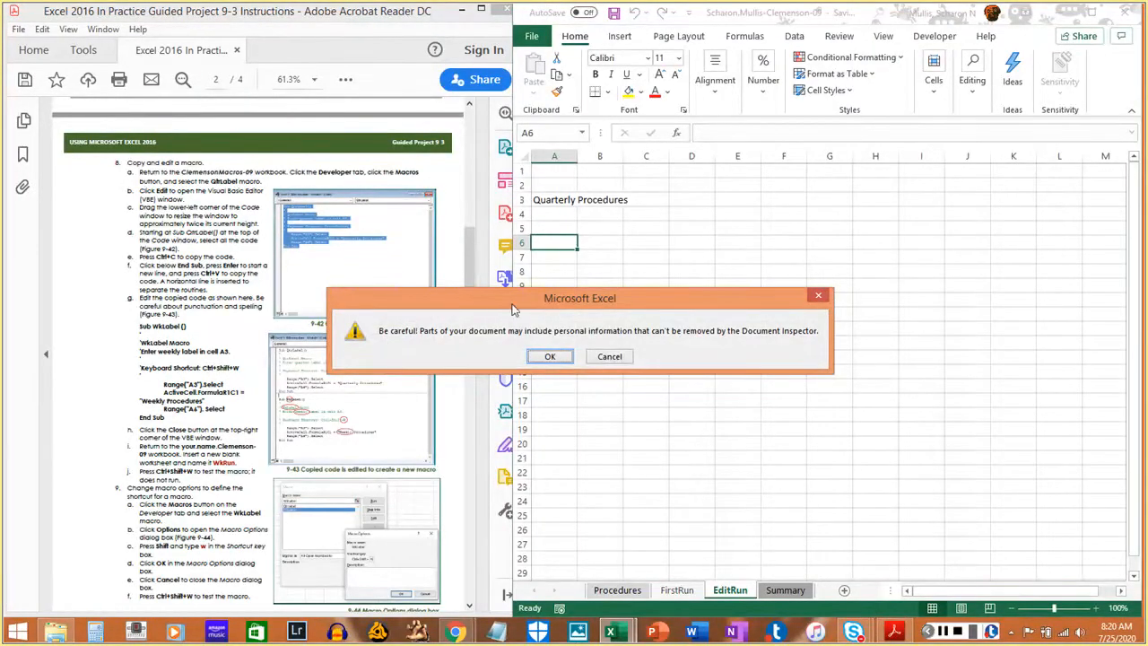
pyautogui.moveTo(514, 310); pyautogui.dragTo(683, 318)
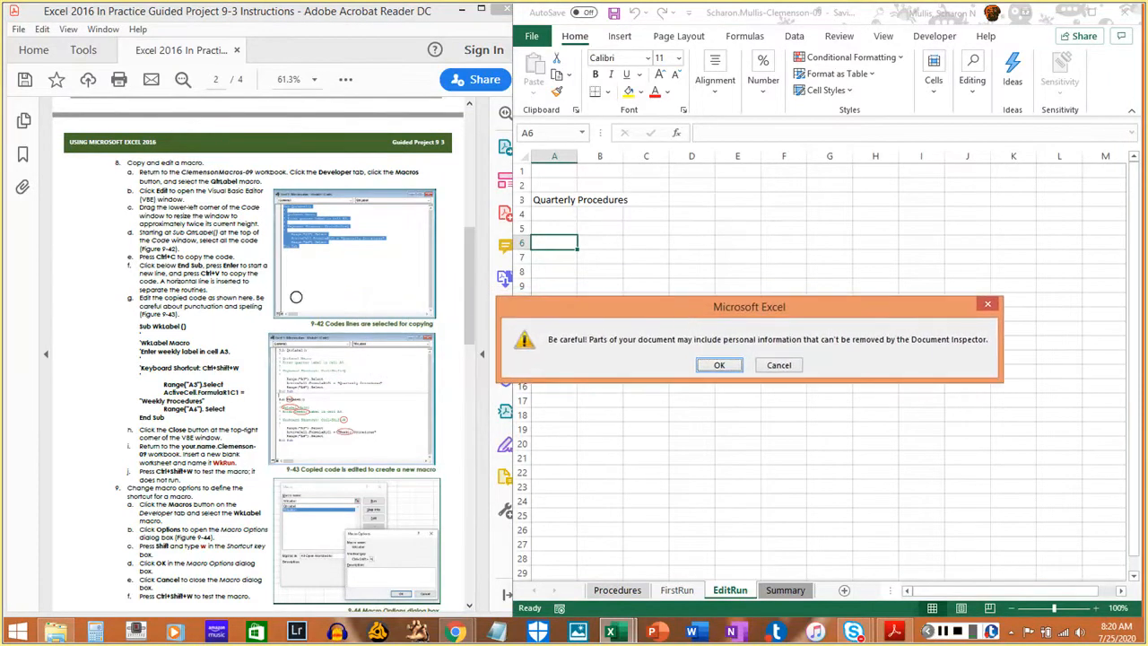
pyautogui.moveTo(471, 252); pyautogui.dragTo(490, 165)
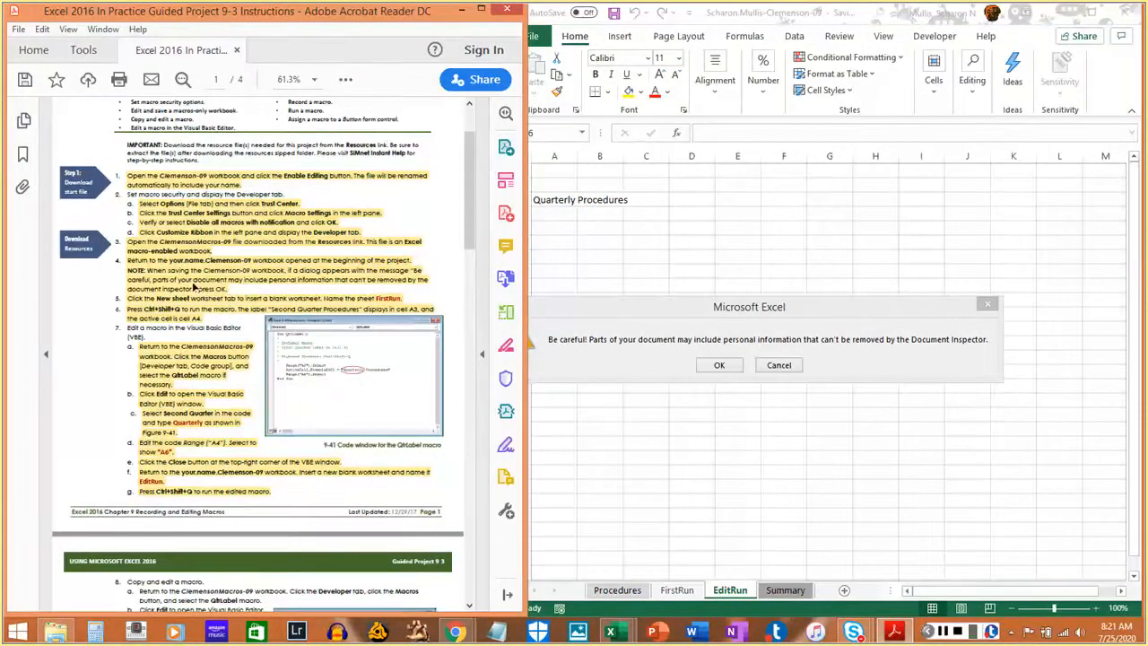
pyautogui.click(819, 329)
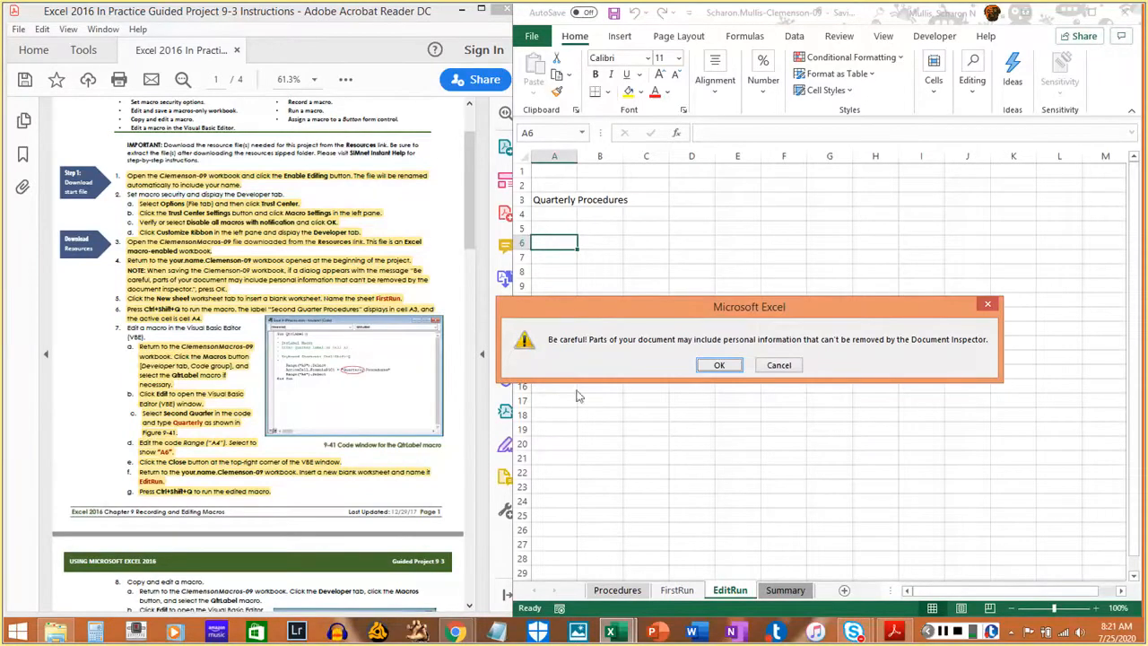
pyautogui.click(721, 366)
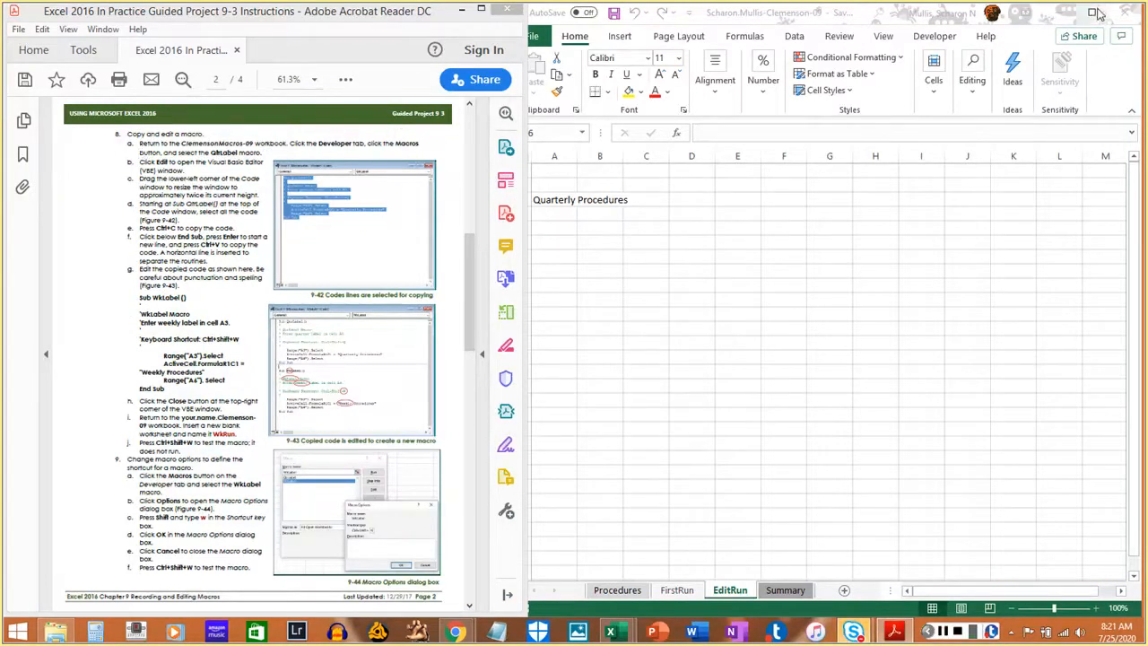
# - Switch to the ClemensonMacros-09 workbook, select QtrLabel in its macro list, and highlight instruction 8a in the PDF
pyautogui.click(1064, 16)
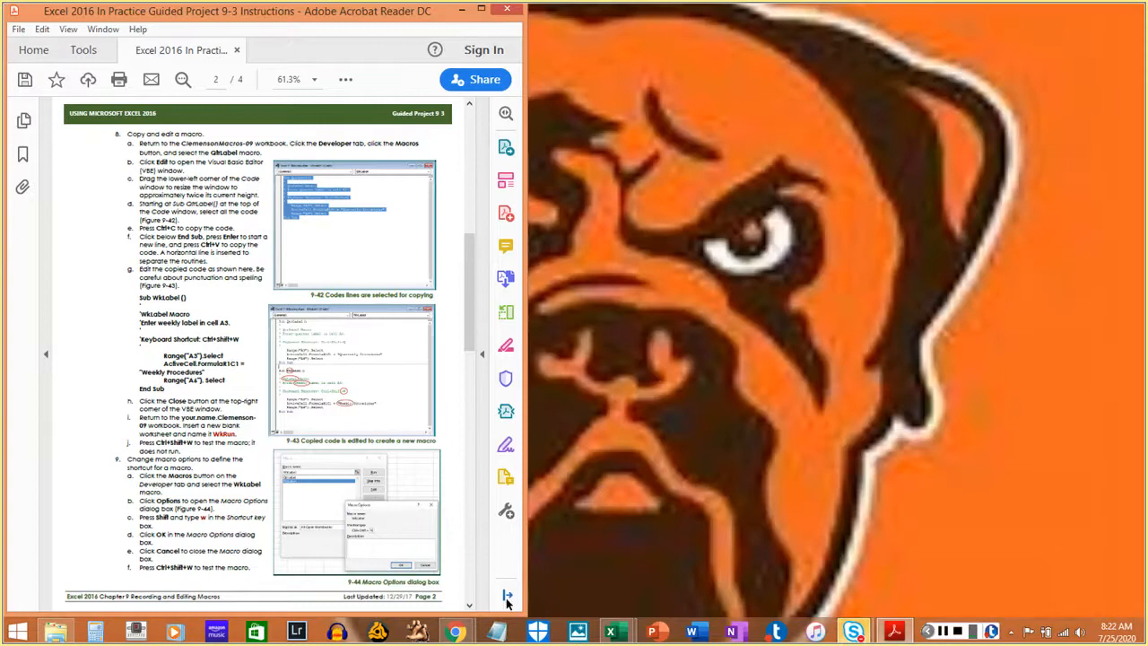
pyautogui.moveTo(619, 635)
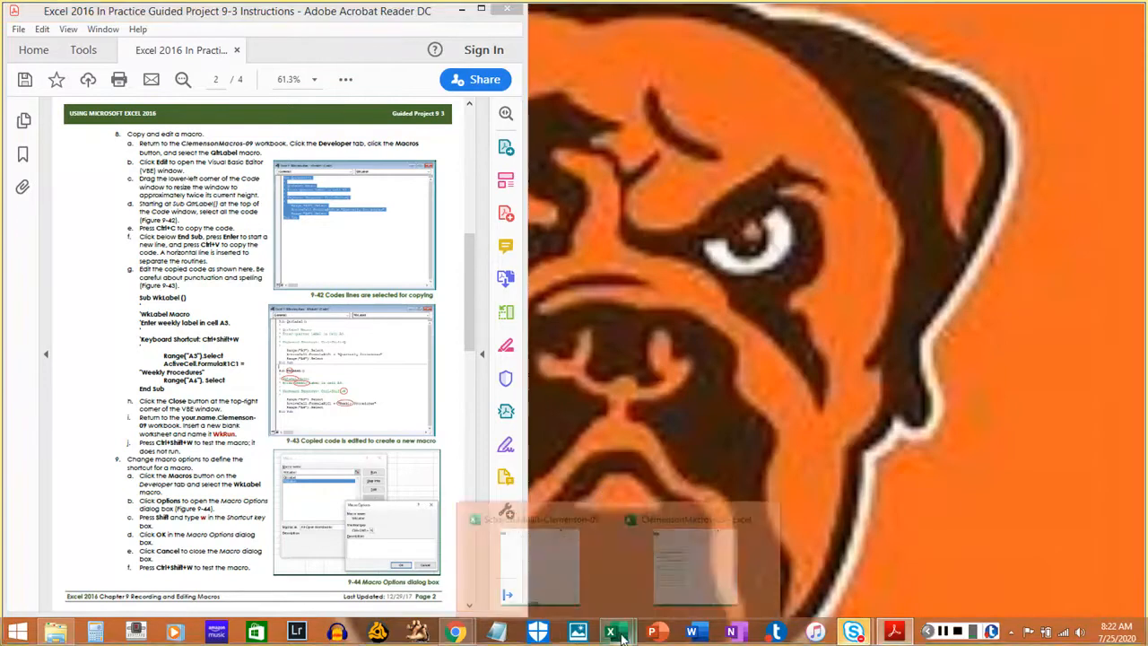
pyautogui.click(674, 576)
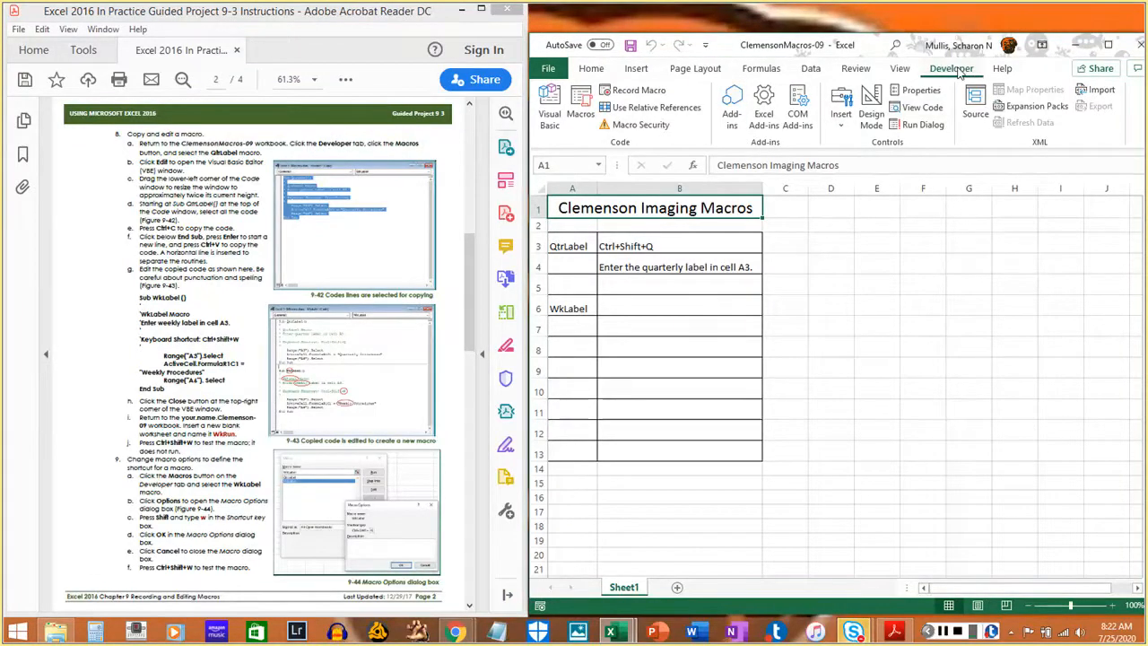
pyautogui.click(581, 103)
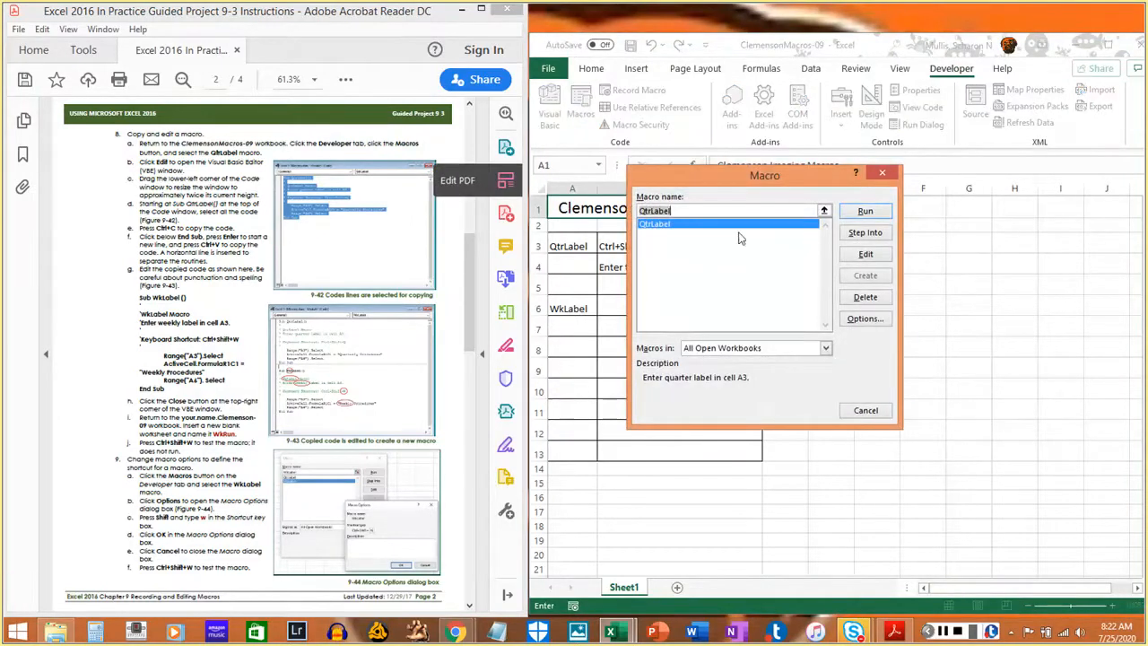
pyautogui.click(709, 229)
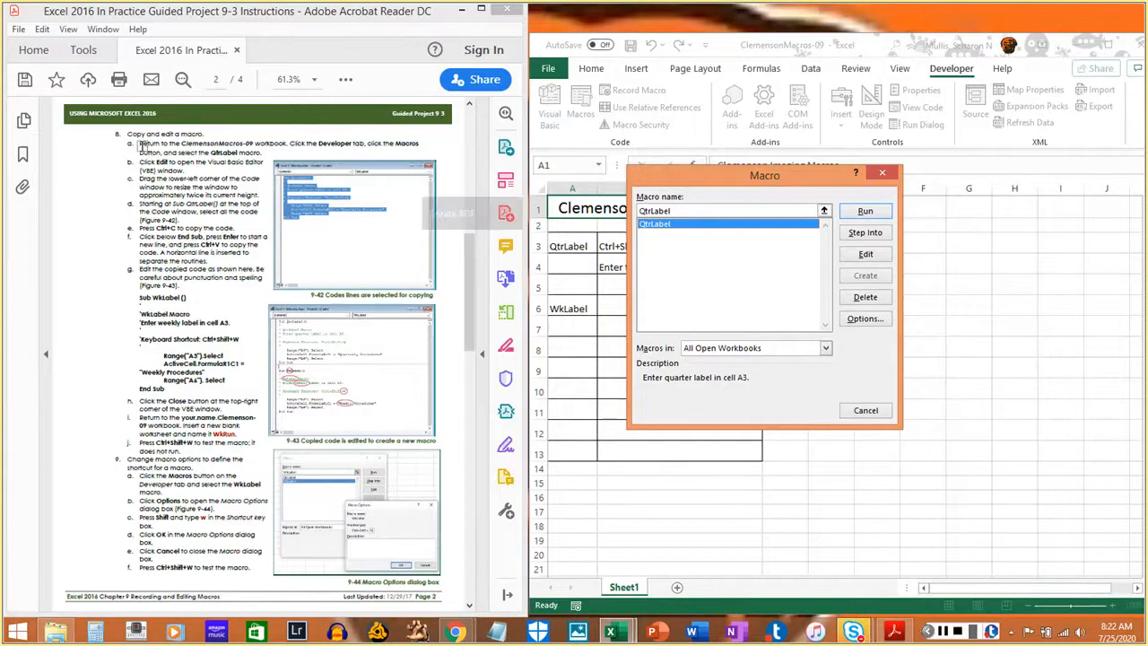
pyautogui.moveTo(140, 144); pyautogui.dragTo(255, 154)
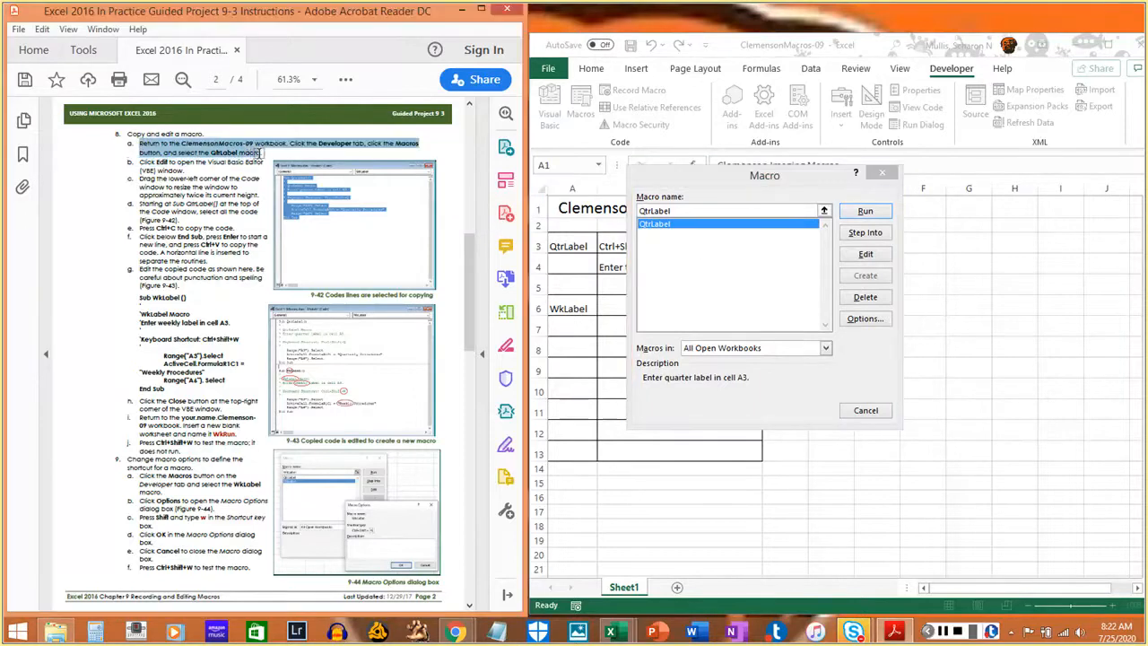
pyautogui.click(251, 155)
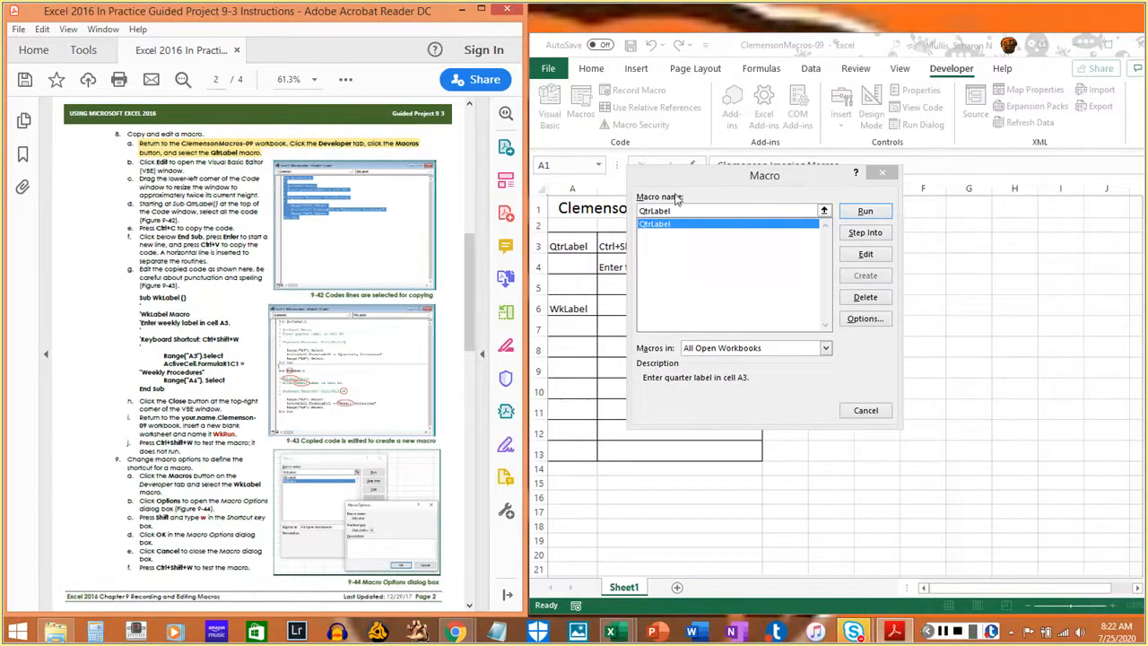
# - Open the selected QtrLabel macro in the Visual Basic Editor and highlight instruction 8b in the PDF
pyautogui.click(863, 255)
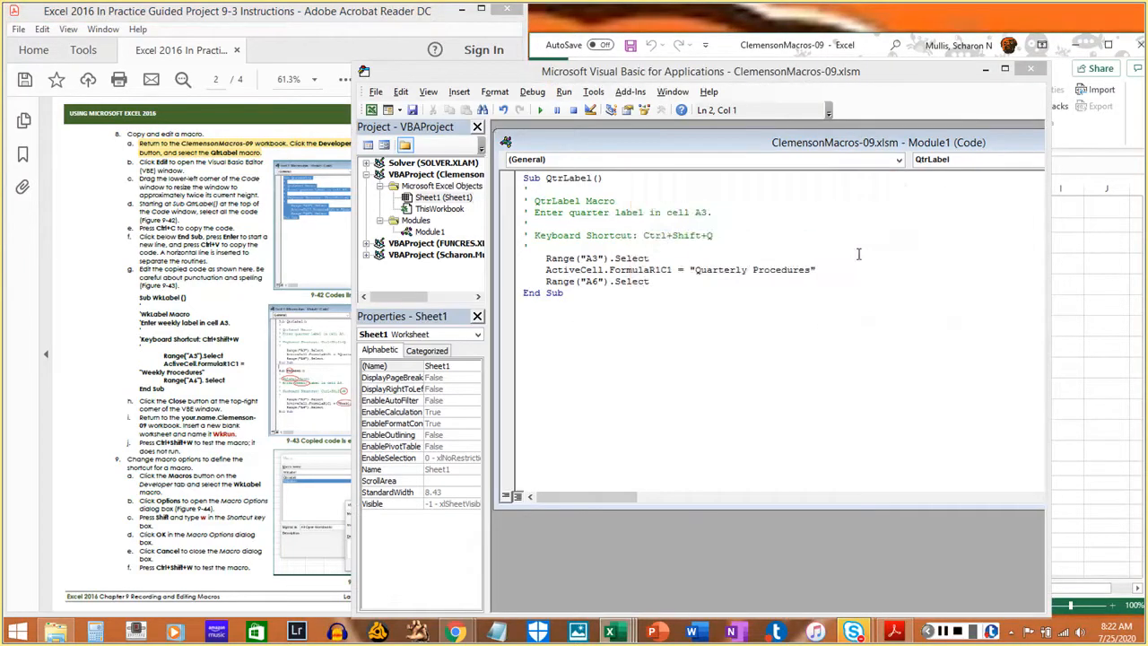
pyautogui.moveTo(649, 72); pyautogui.dragTo(736, 62)
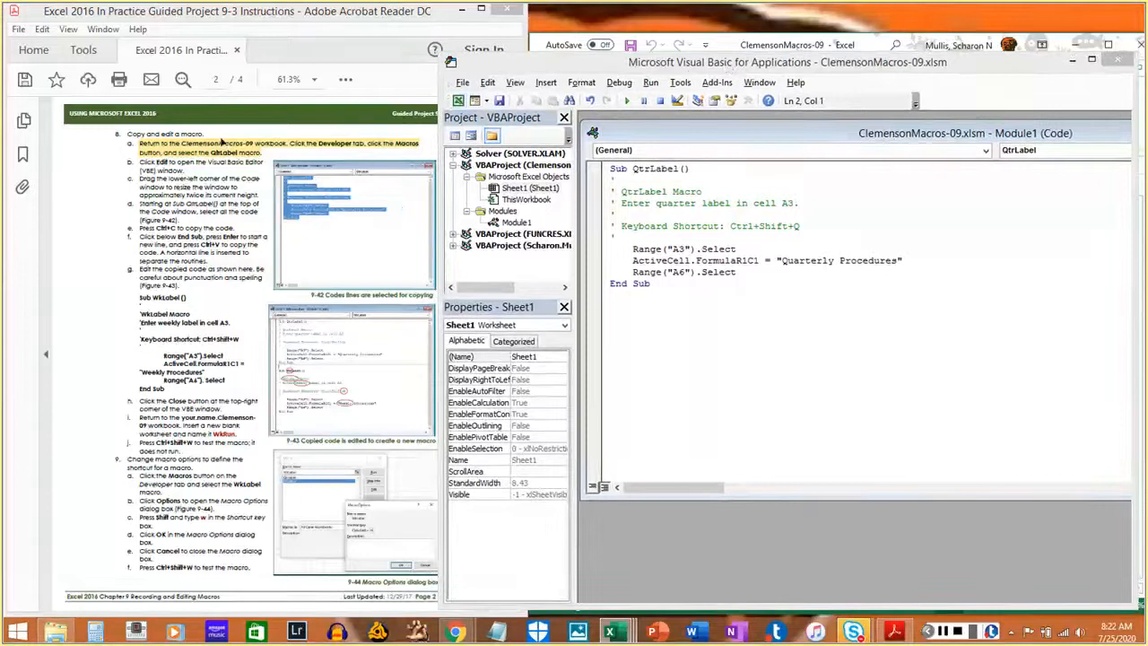
pyautogui.click(139, 162)
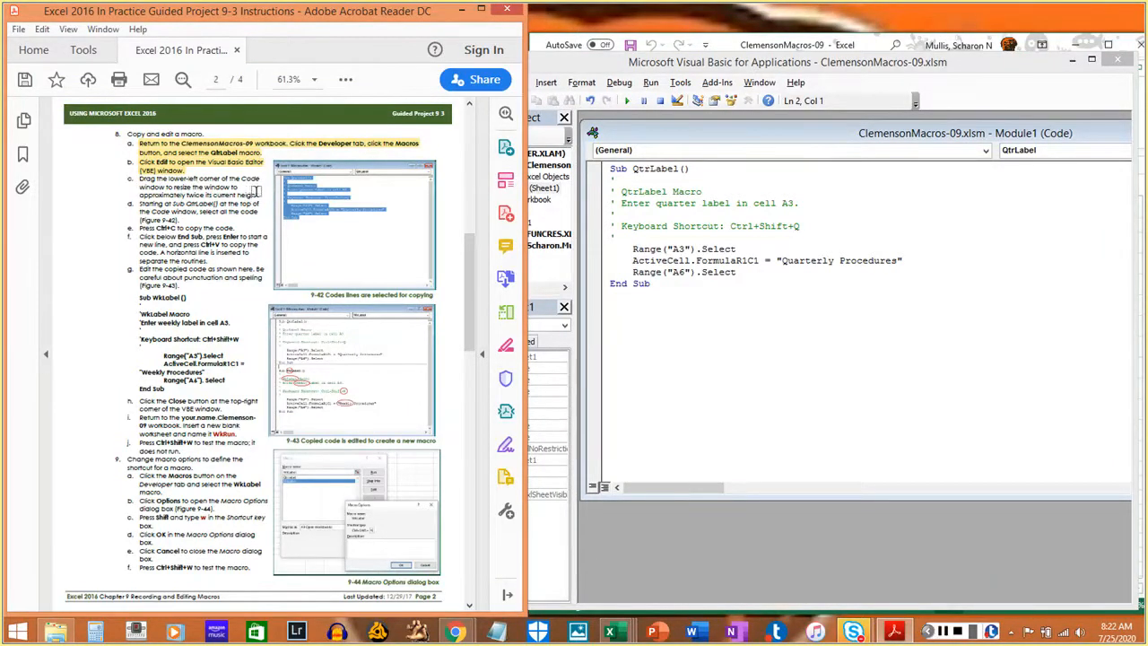
# - Narrow the Visual Basic Editor window, make its Code window taller, and highlight instruction 8c in the PDF
pyautogui.moveTo(787, 53); pyautogui.dragTo(788, 20)
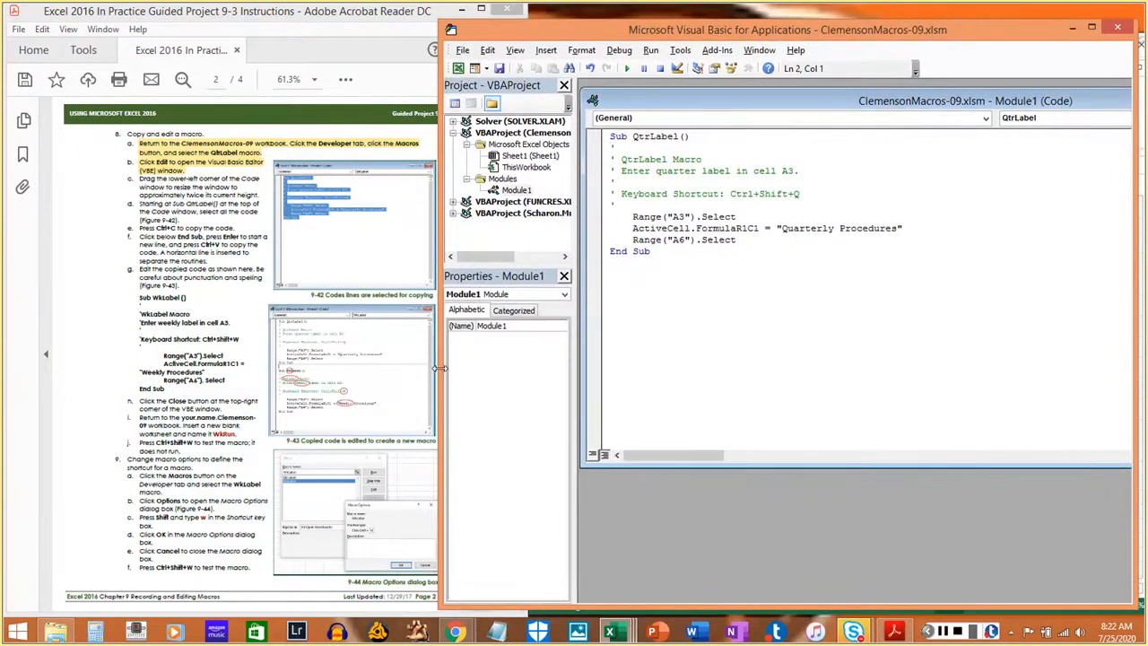
pyautogui.moveTo(439, 370); pyautogui.dragTo(483, 375)
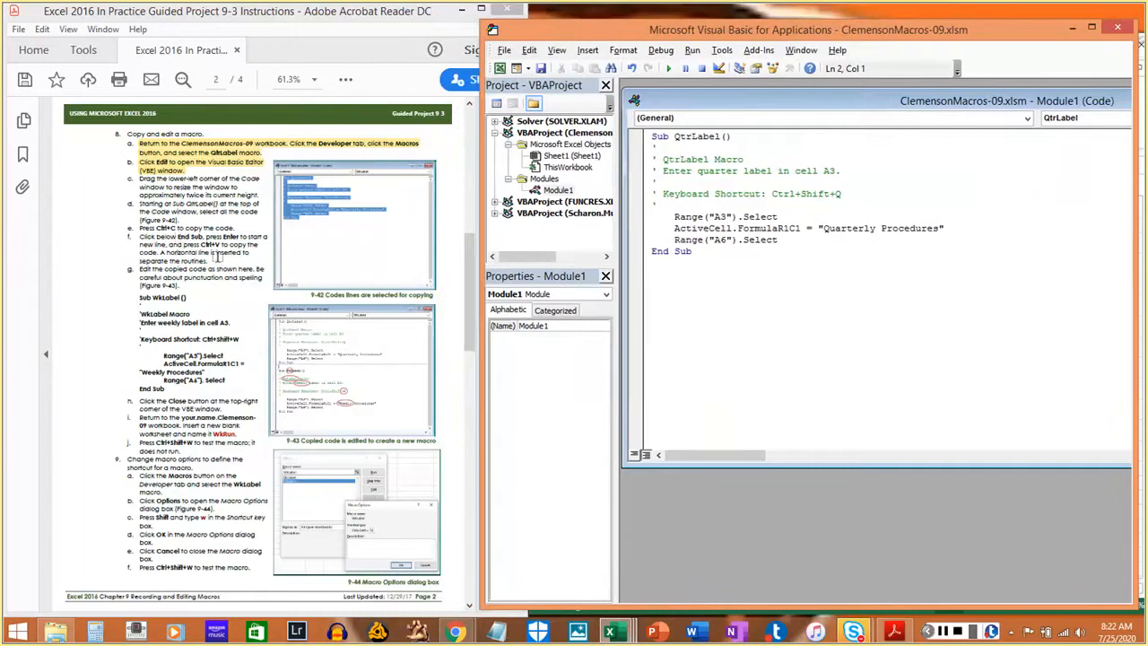
pyautogui.moveTo(824, 464); pyautogui.dragTo(845, 599)
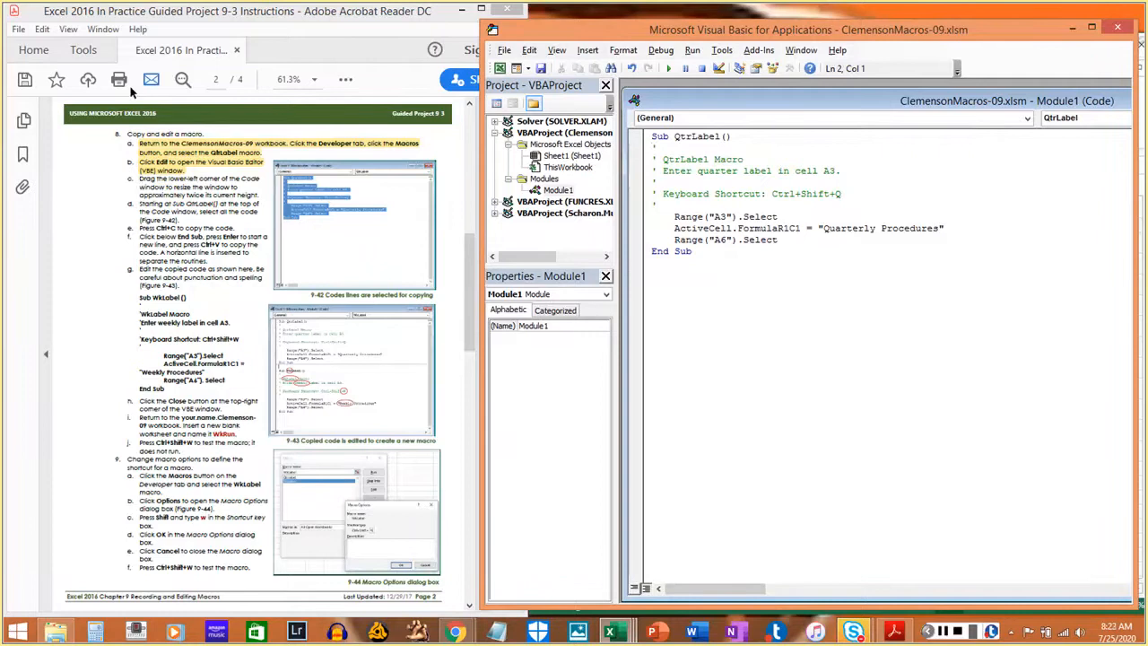
pyautogui.moveTo(140, 179); pyautogui.dragTo(259, 198)
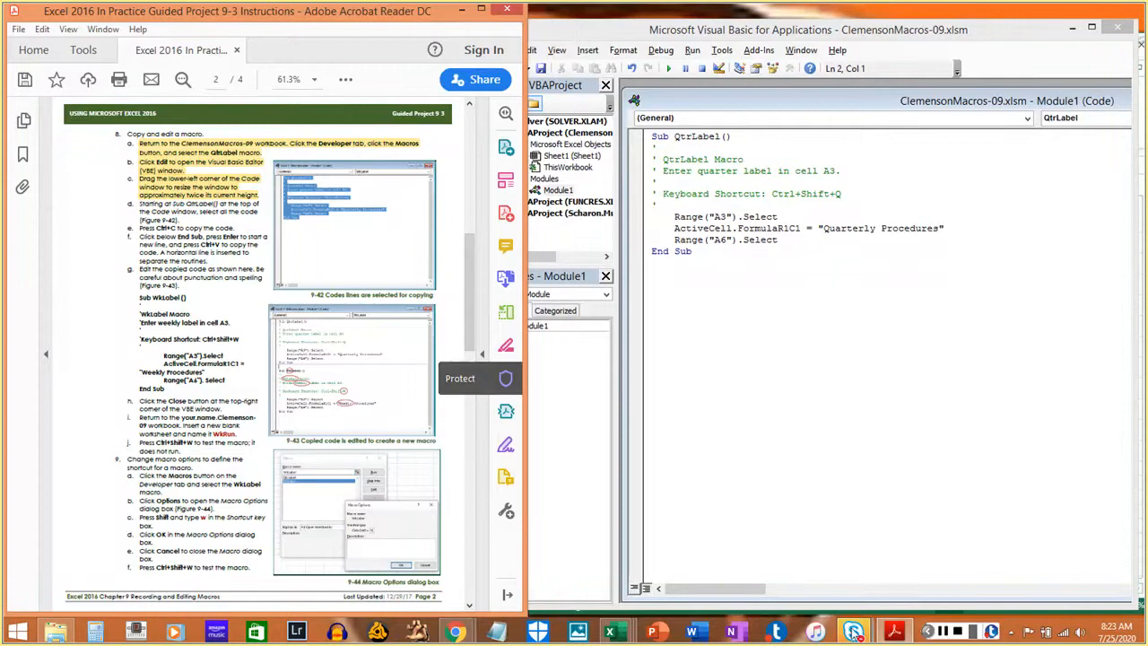
pyautogui.click(942, 634)
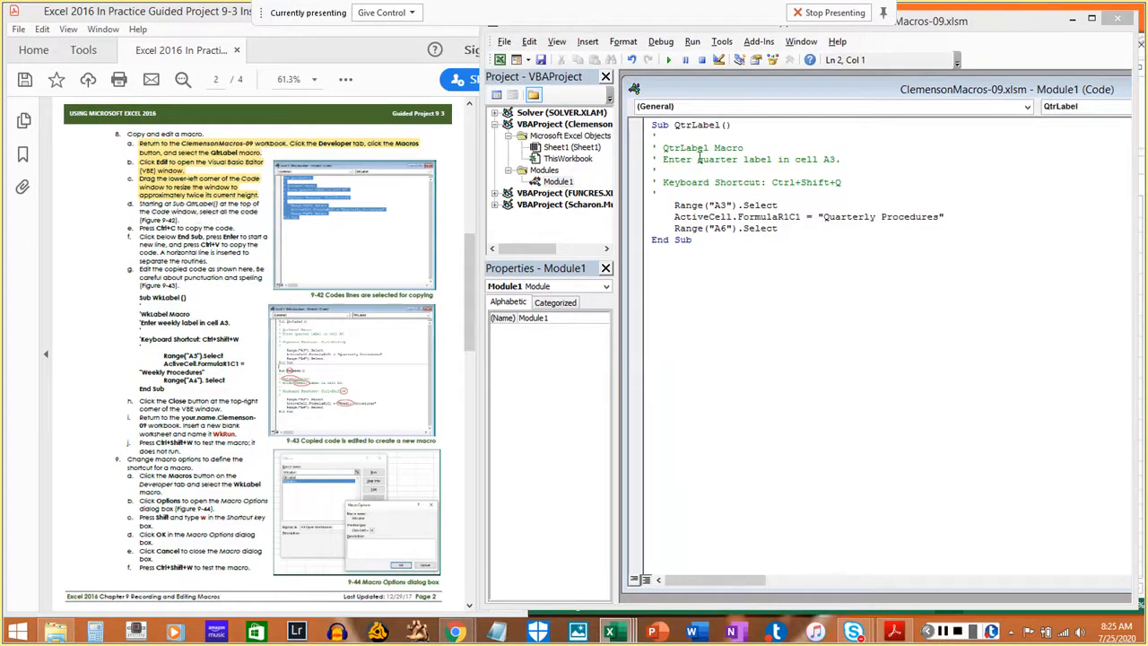
# - Copy the entire QtrLabel routine from Sub QtrLabel() through End Sub and highlight instructions 8d and 8e in the PDF
pyautogui.moveTo(652, 126); pyautogui.dragTo(716, 239)
pyautogui.hotkey('ctrl', 'c')
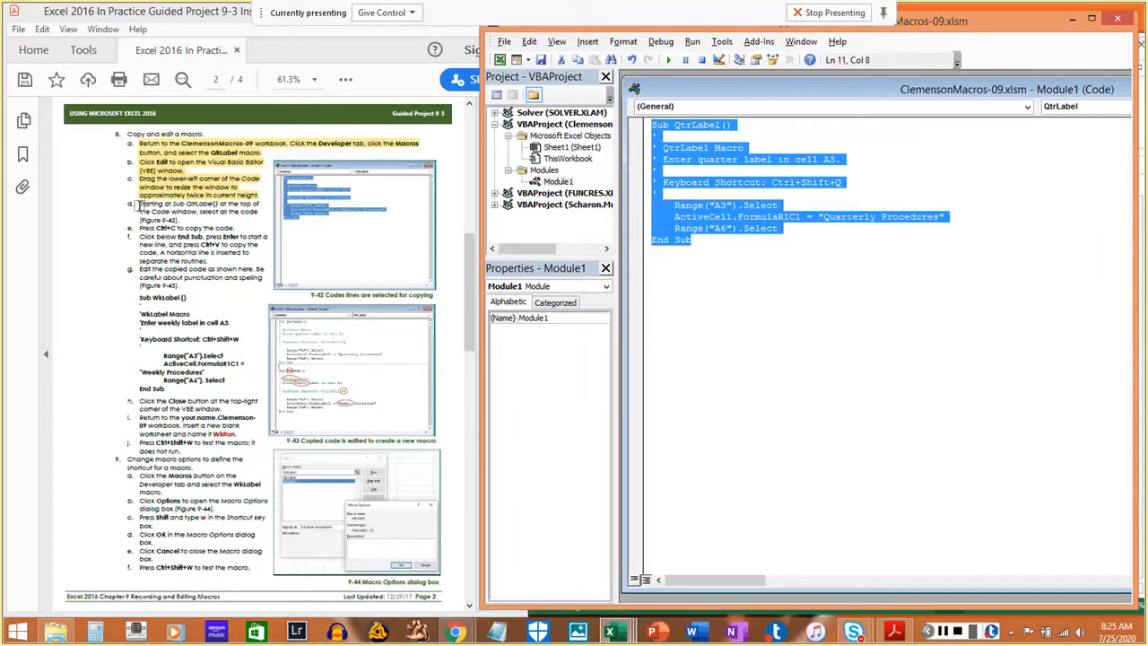
pyautogui.moveTo(141, 204); pyautogui.dragTo(180, 220)
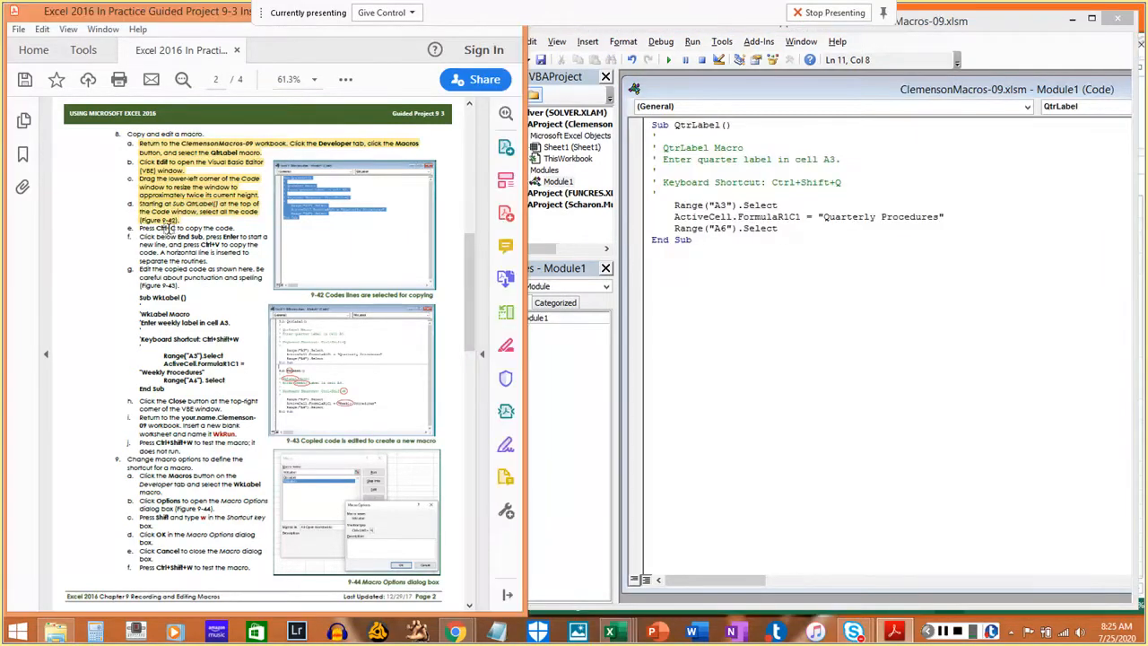
pyautogui.click(868, 95)
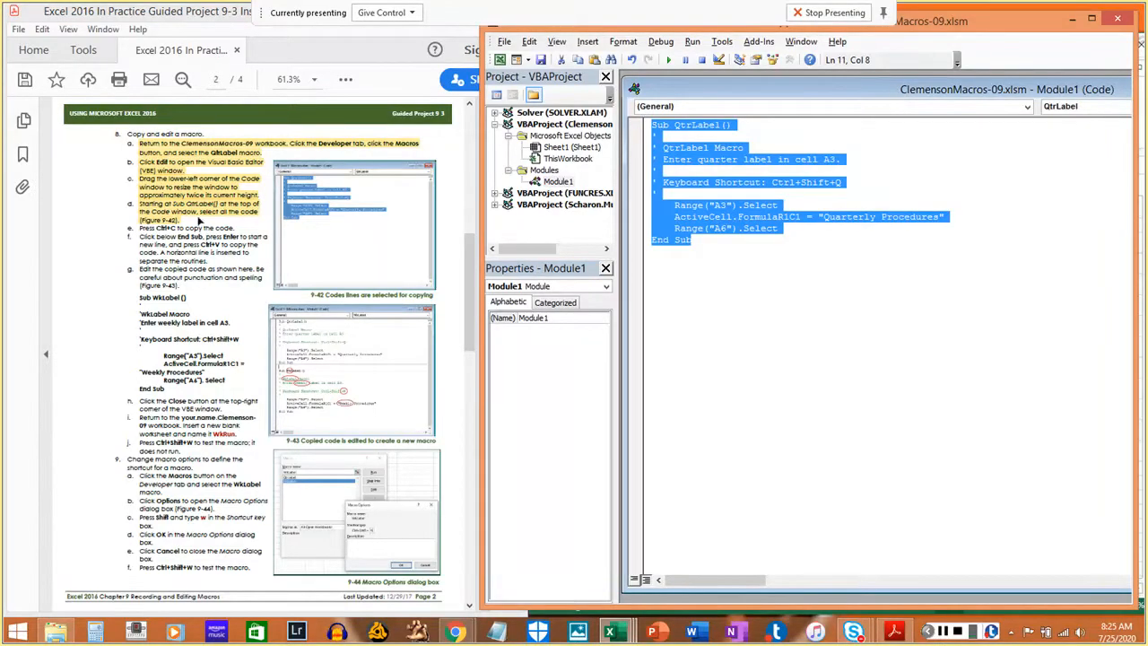
pyautogui.moveTo(141, 227); pyautogui.dragTo(235, 228)
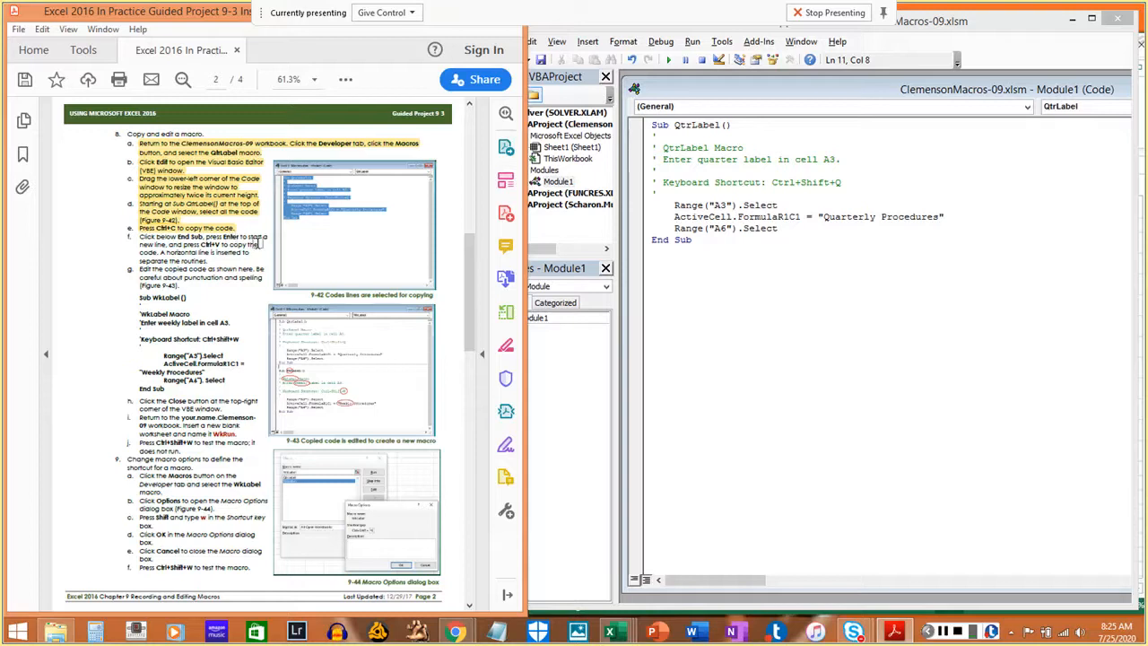
# - Paste the copied QtrLabel code on a new line below End Sub and highlight instruction 8f in the PDF
pyautogui.click(684, 247)
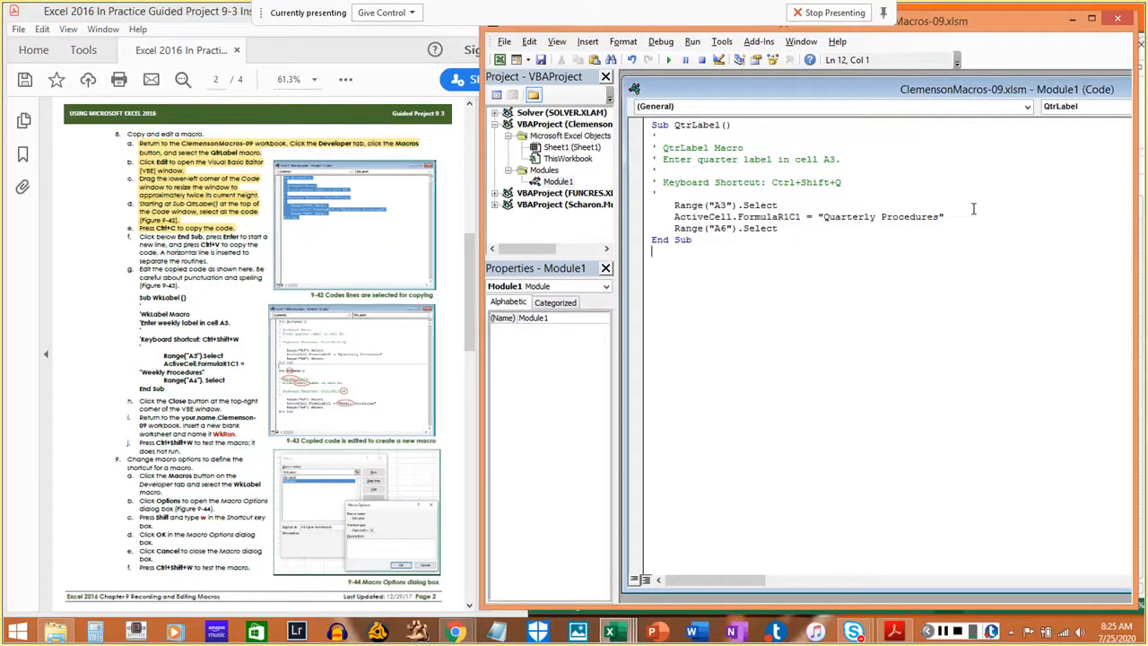
pyautogui.press('Return')
pyautogui.hotkey('ctrl', 'v')
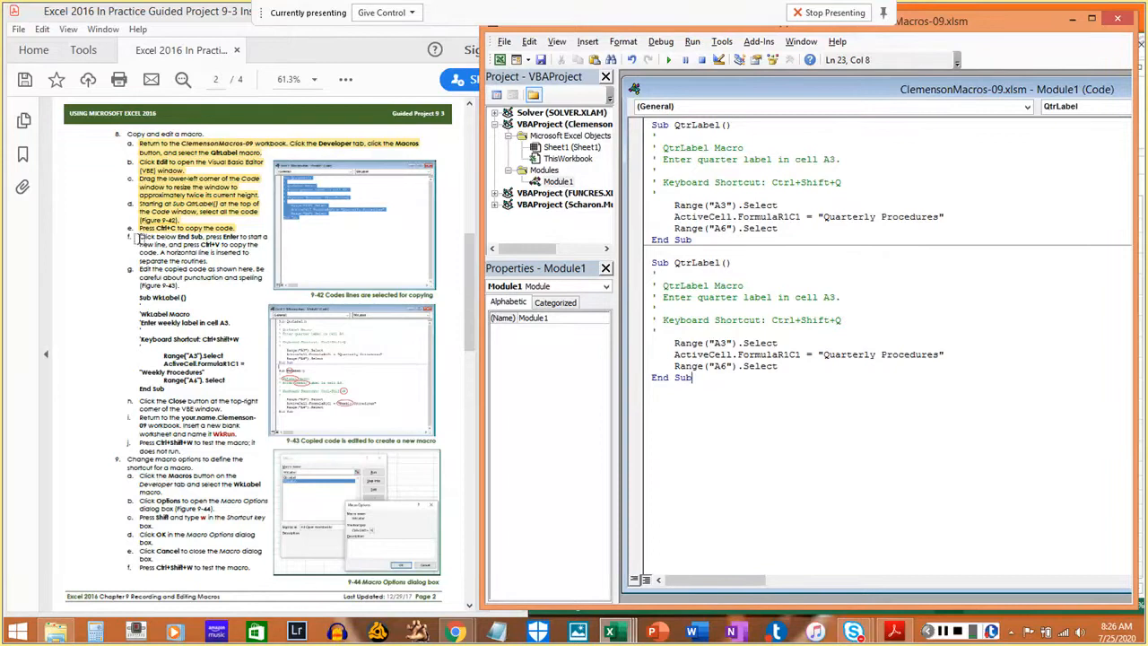
pyautogui.moveTo(137, 241); pyautogui.dragTo(199, 260)
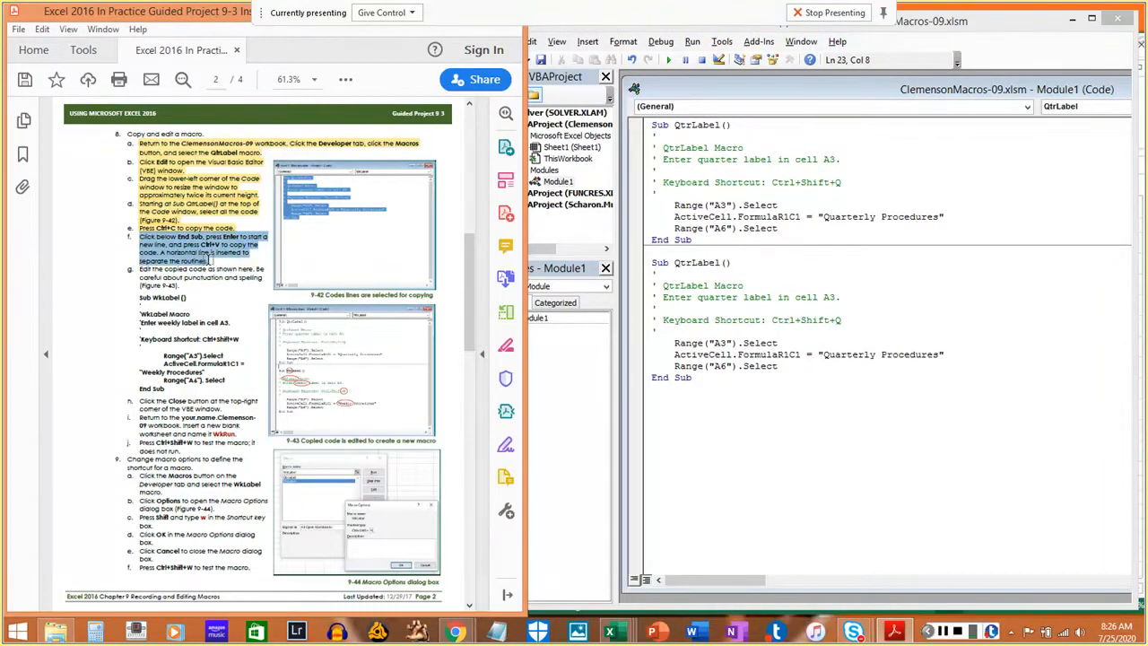
pyautogui.click(209, 260)
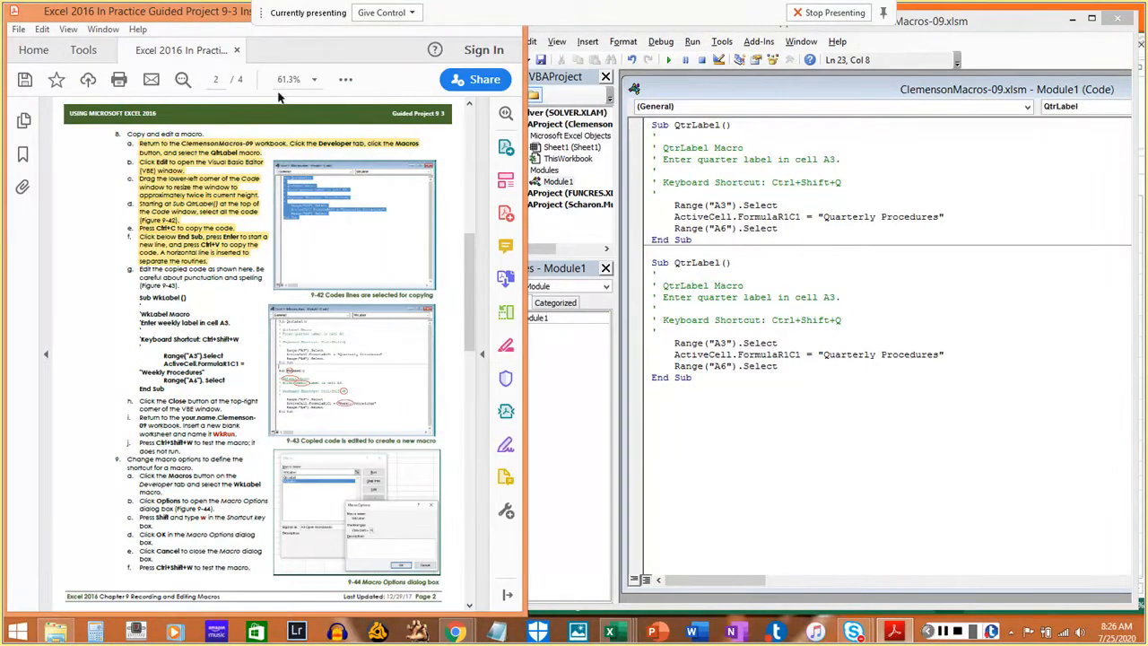
pyautogui.click(314, 81)
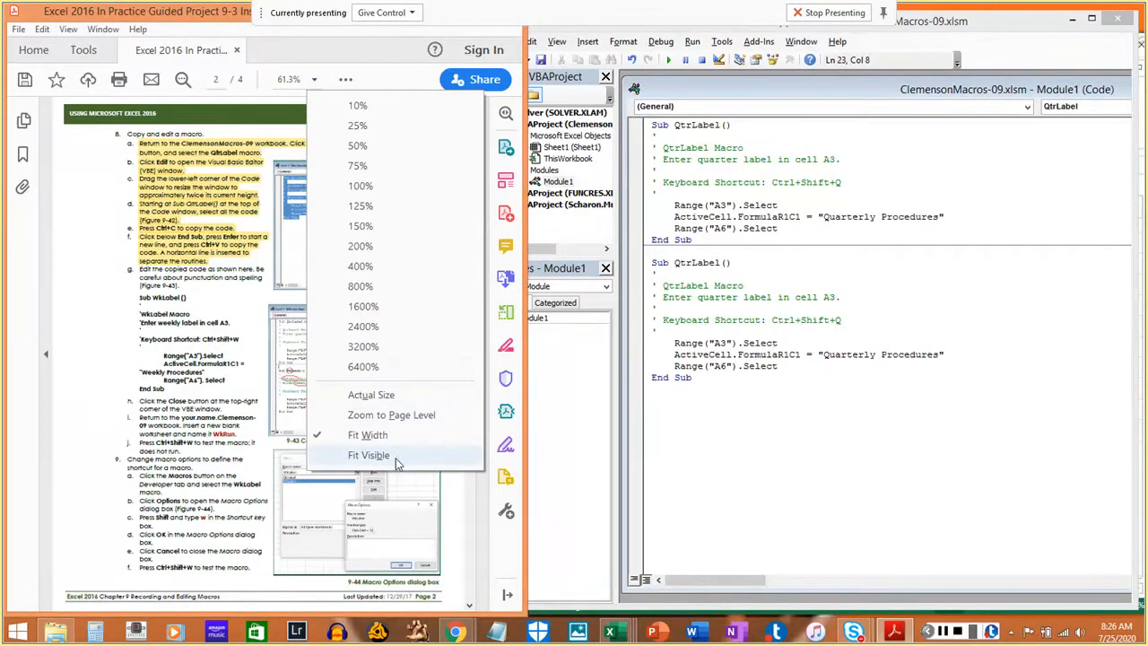
pyautogui.click(342, 60)
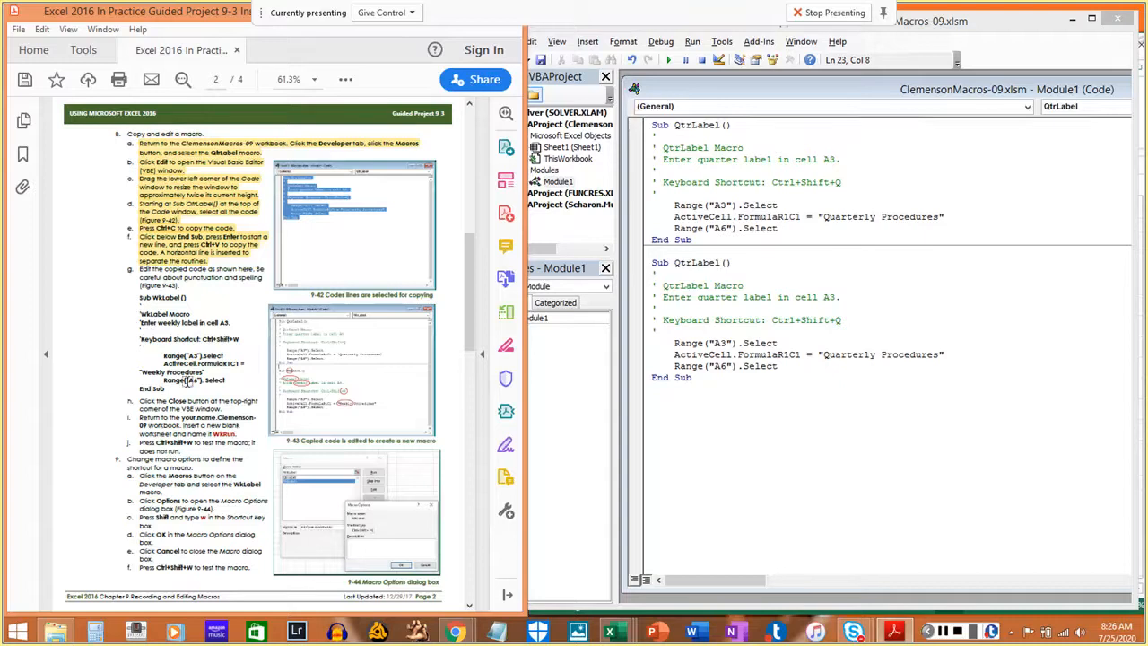
pyautogui.moveTo(183, 395); pyautogui.dragTo(129, 292)
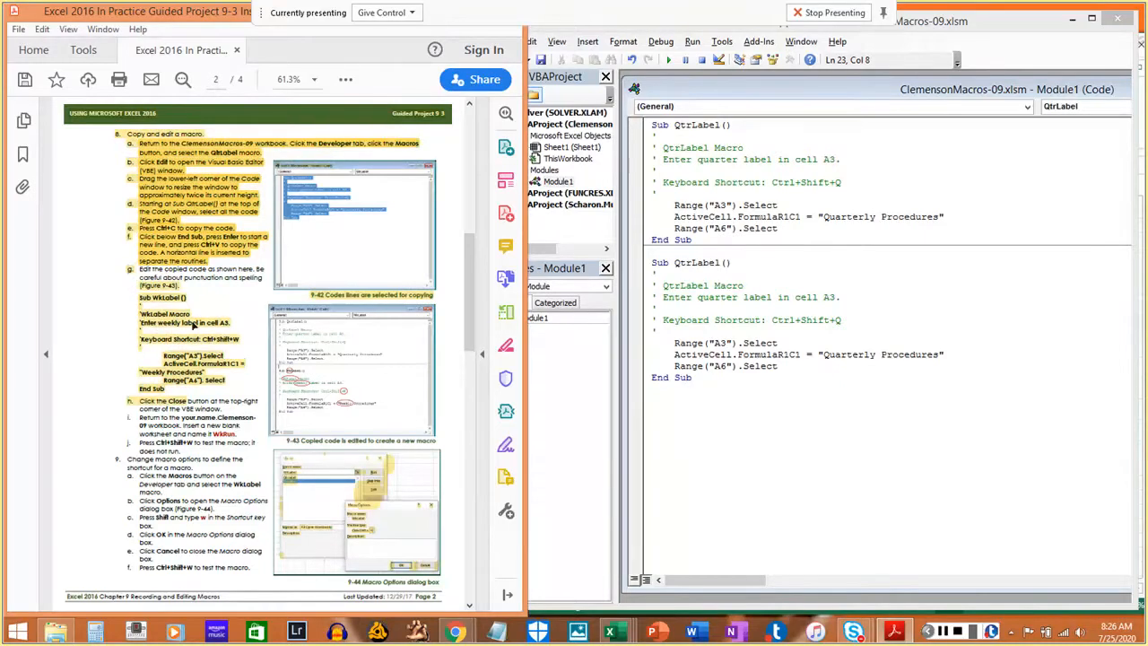
pyautogui.hotkey('ctrl', 'z')
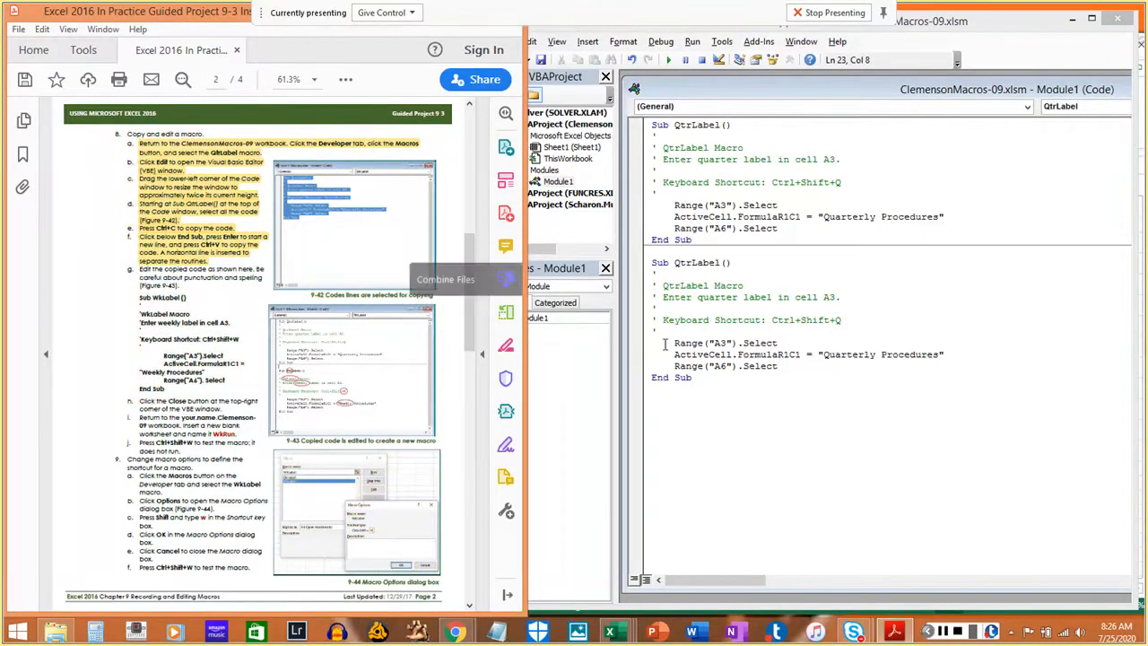
# - Rename the copied routine to WkLabel in both its Sub line and its macro-name comment
pyautogui.click(676, 262)
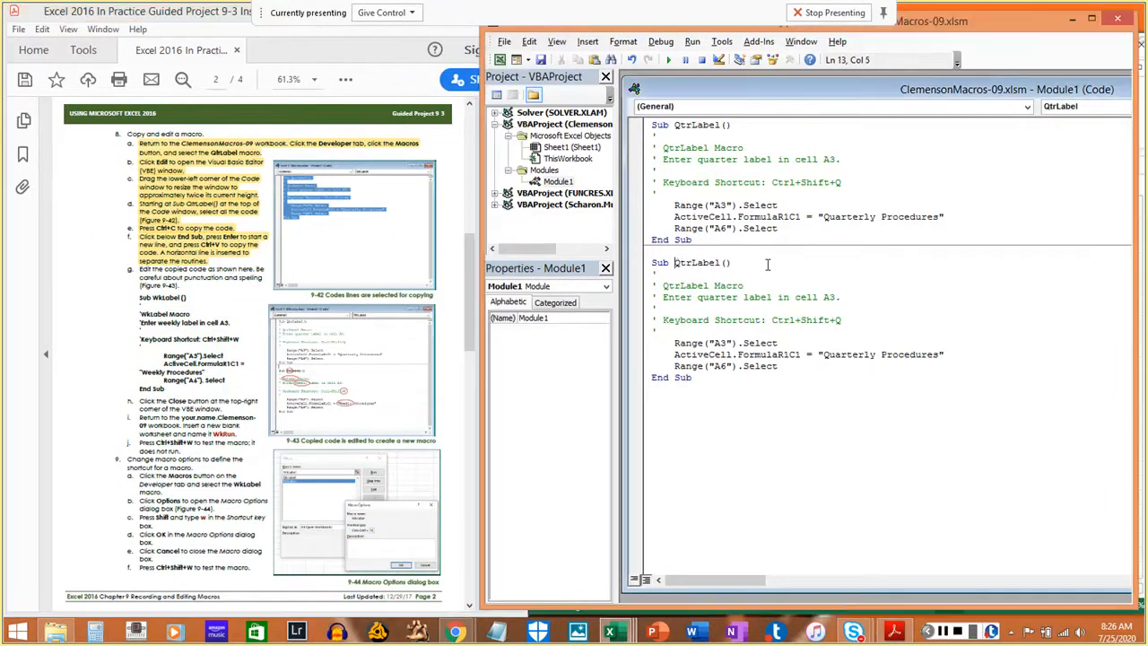
pyautogui.press('Delete')
pyautogui.press('Delete')
pyautogui.press('Delete')
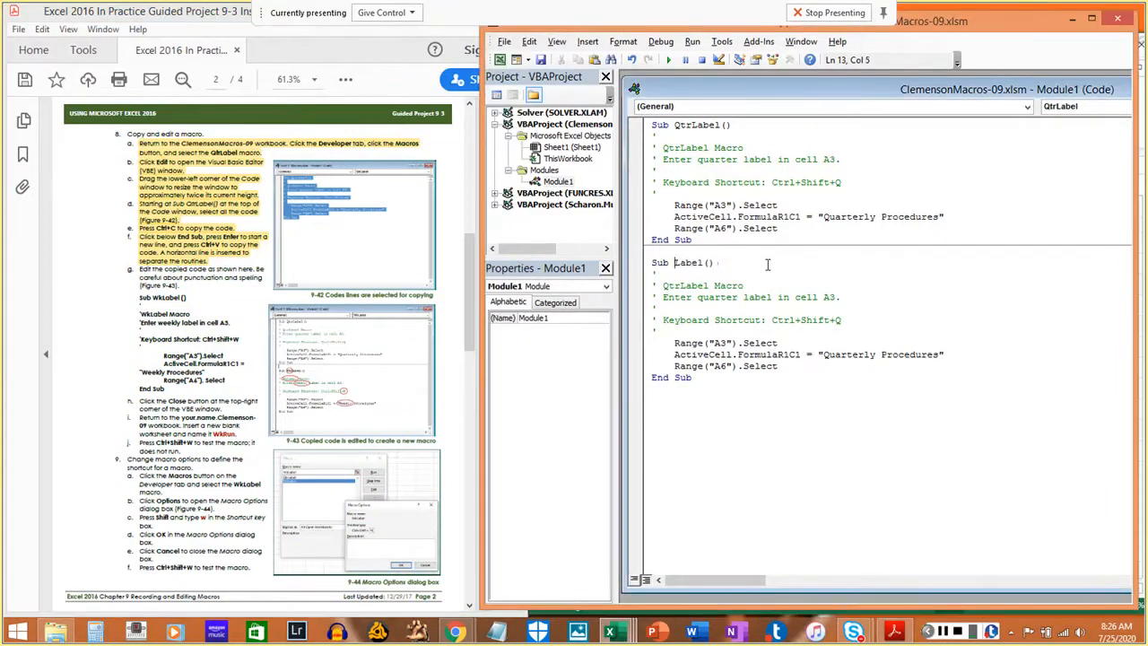
pyautogui.write('Wk')
pyautogui.click(665, 285)
pyautogui.press('Delete')
pyautogui.press('Delete')
pyautogui.press('Delete')
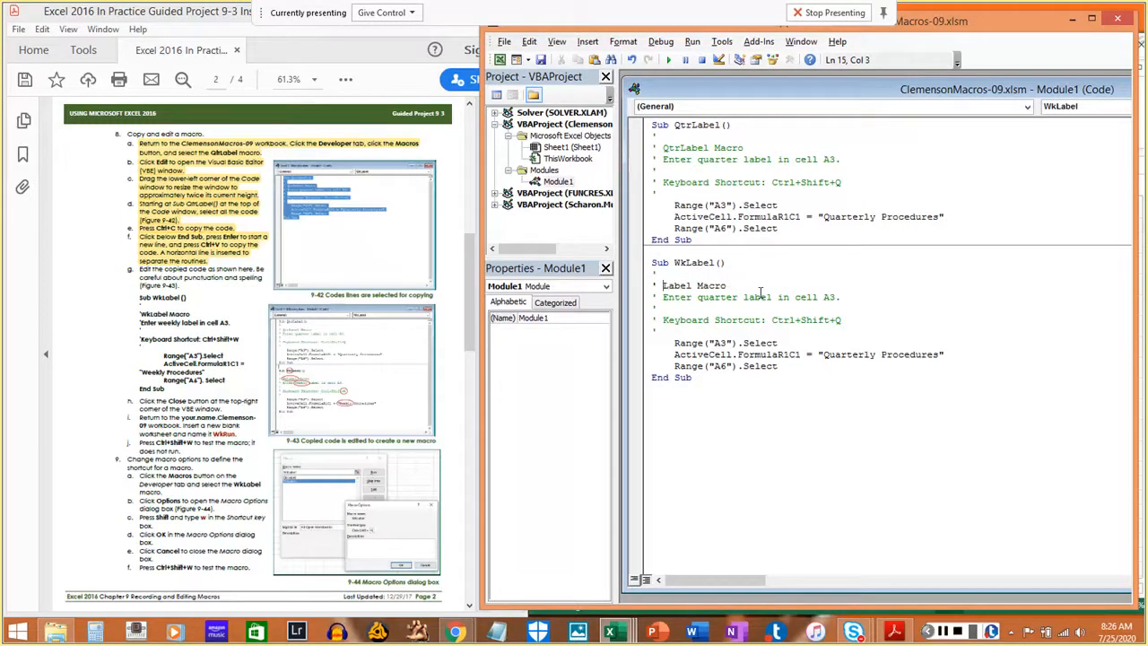
pyautogui.write('Wk')
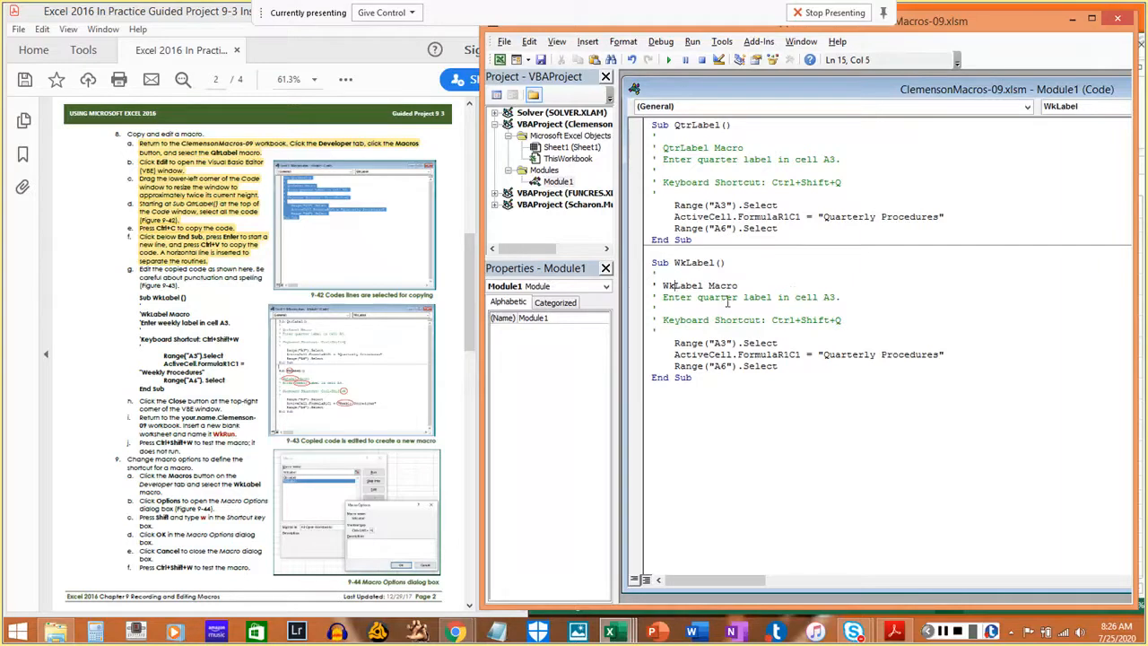
# - In the WkLabel comments, replace "quarter" with "weekly" and change the keyboard shortcut to Ctrl+Shift+W
pyautogui.click(699, 297)
pyautogui.press('Delete')
pyautogui.press('Delete')
pyautogui.press('Delete')
pyautogui.press('Delete')
pyautogui.press('Delete')
pyautogui.press('Delete')
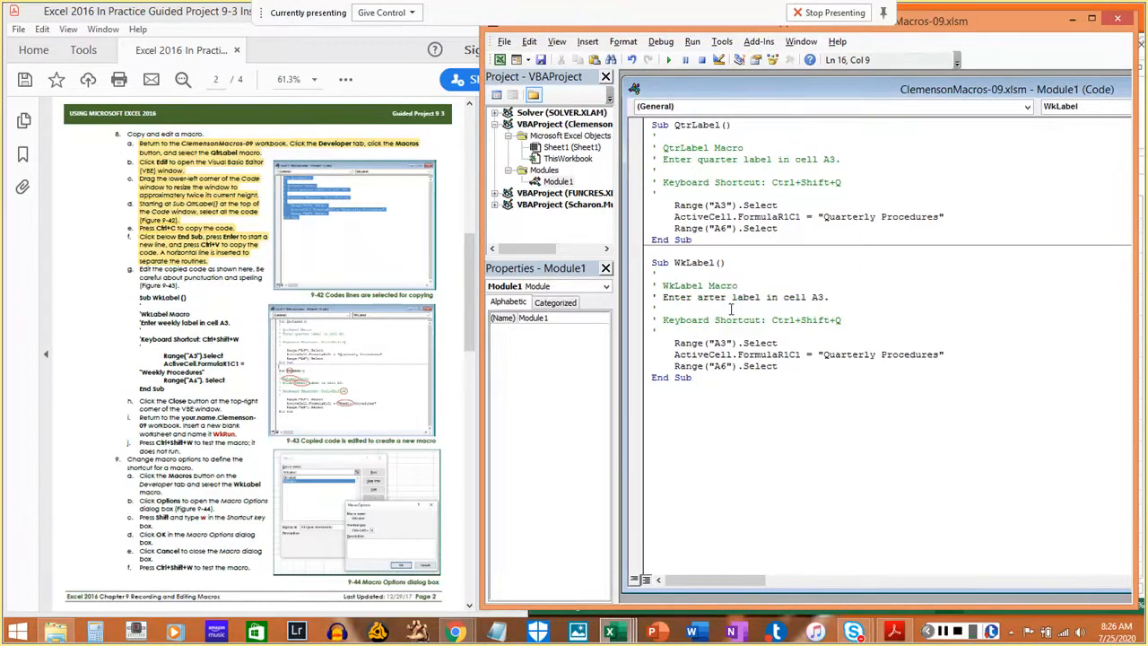
pyautogui.press('Delete')
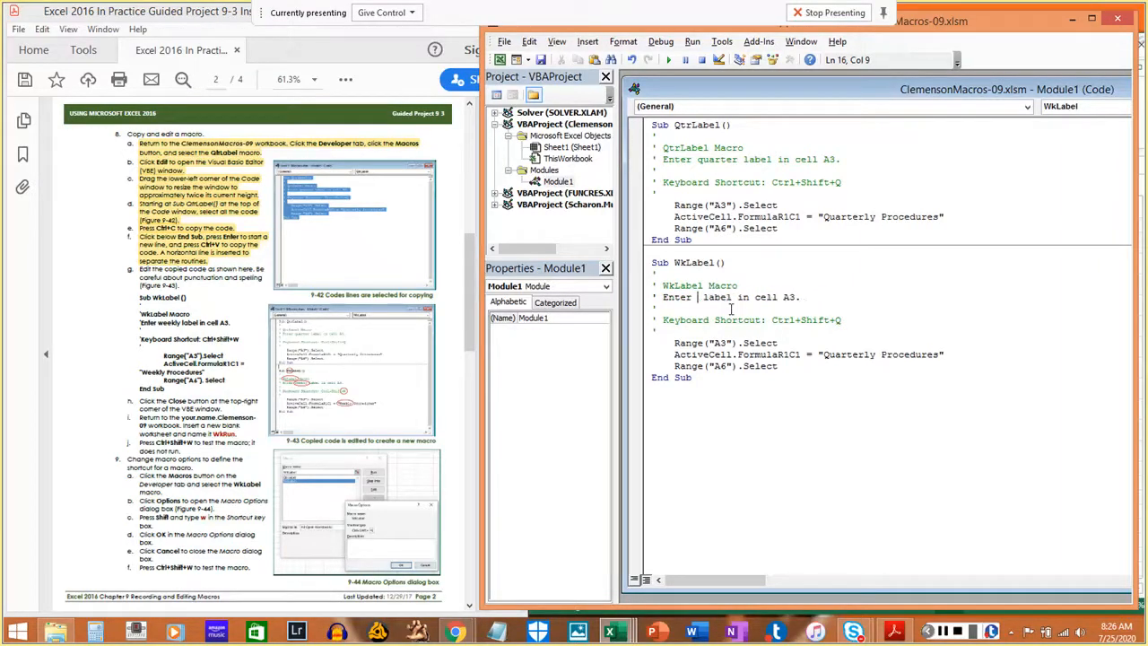
pyautogui.write('weekly')
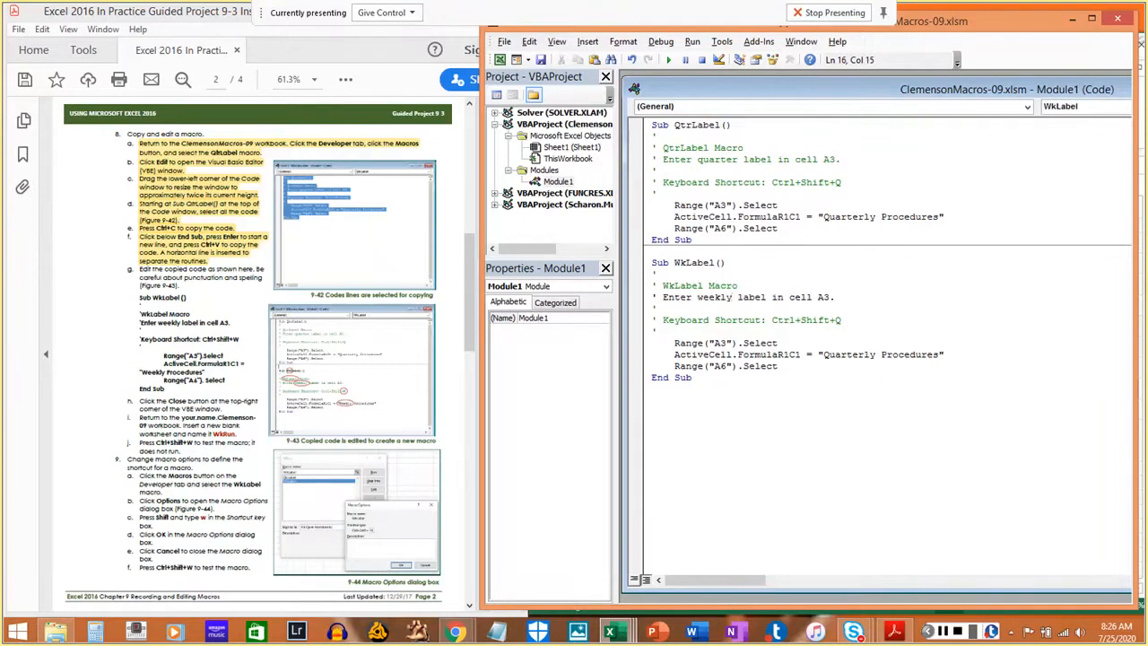
pyautogui.press('Right')
pyautogui.click(837, 319)
pyautogui.press('Delete')
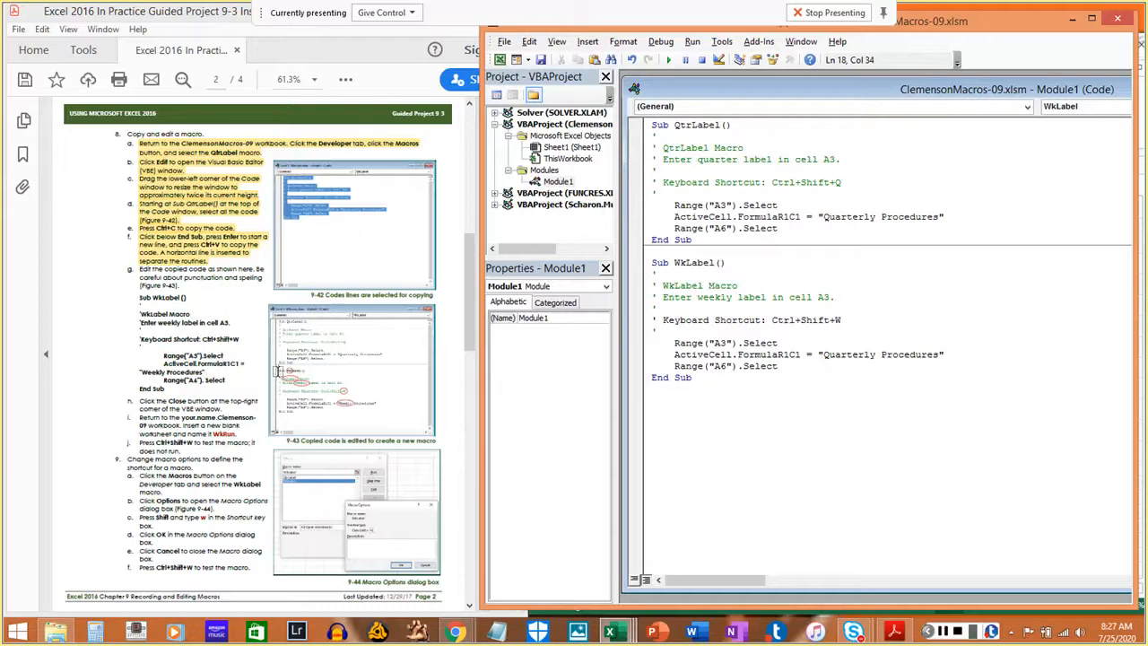
# - Change the WkLabel routine's ActiveCell.FormulaR1C1 text to "Weekly Procedures"
pyautogui.click(824, 354)
pyautogui.press('Delete')
pyautogui.press('Delete')
pyautogui.press('Delete')
pyautogui.press('Delete')
pyautogui.press('Delete')
pyautogui.press('Delete')
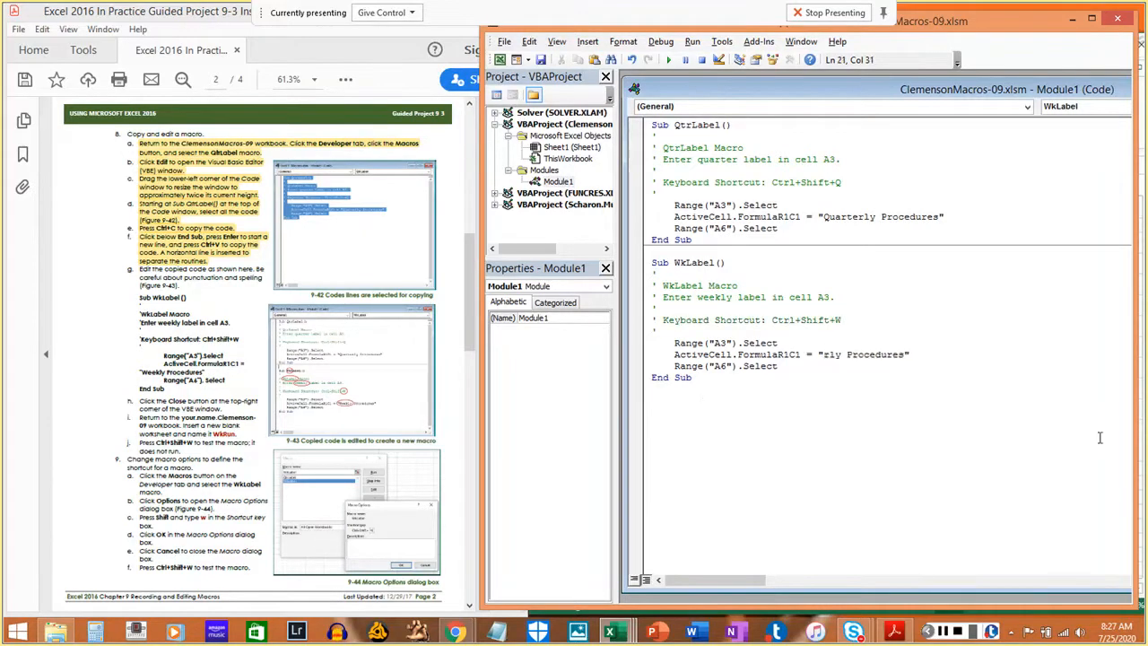
pyautogui.press('Delete')
pyautogui.write('Week')
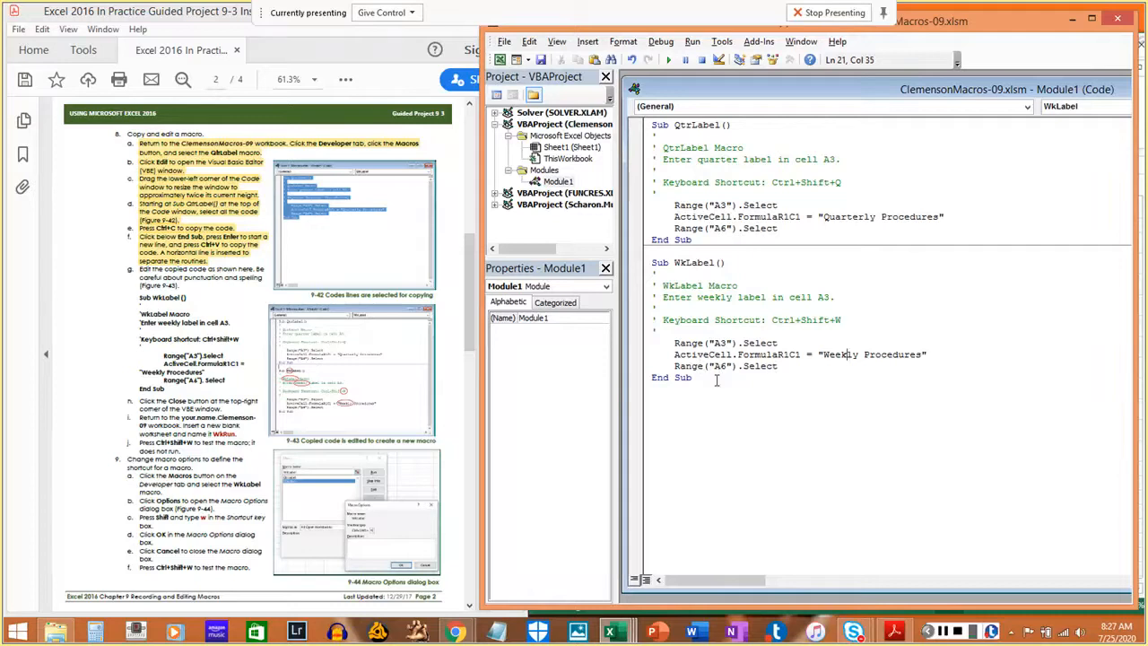
# - Highlight instruction 8g in the PDF, including its sample code from Sub WkLabel() through End Sub
pyautogui.click(164, 389)
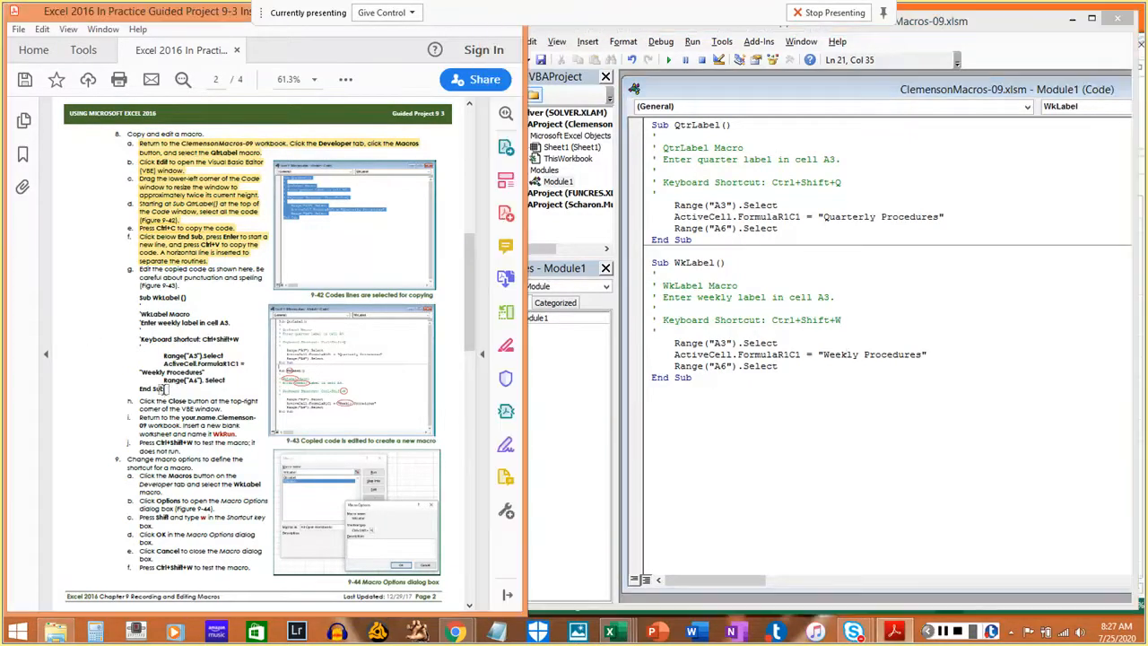
pyautogui.moveTo(164, 388); pyautogui.dragTo(141, 270)
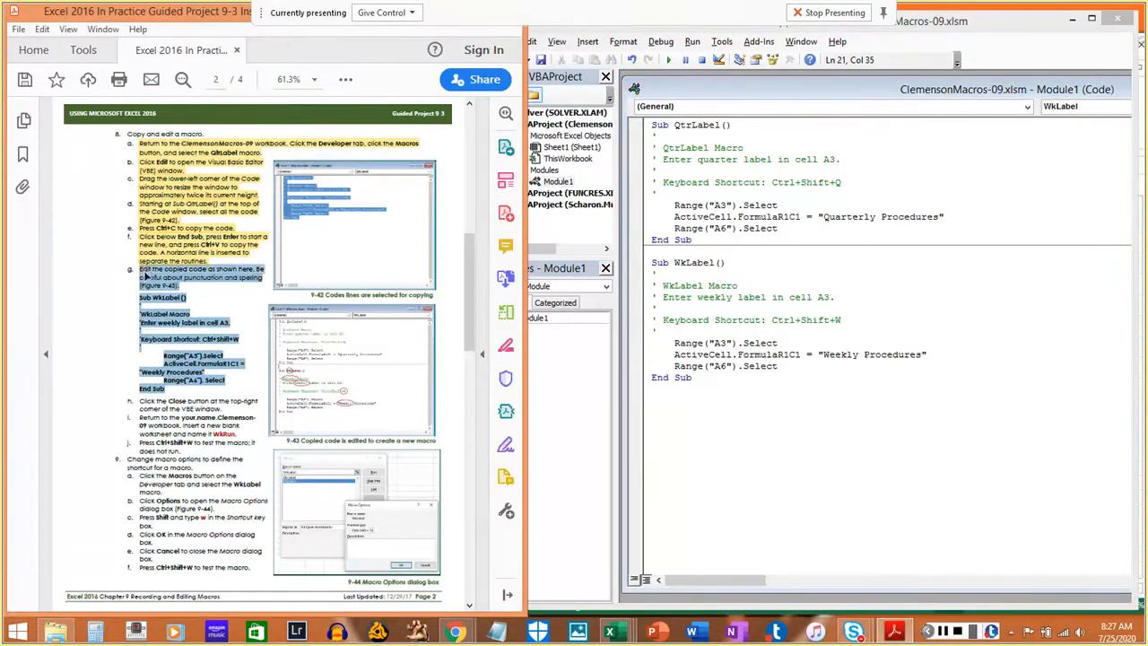
pyautogui.click(260, 427)
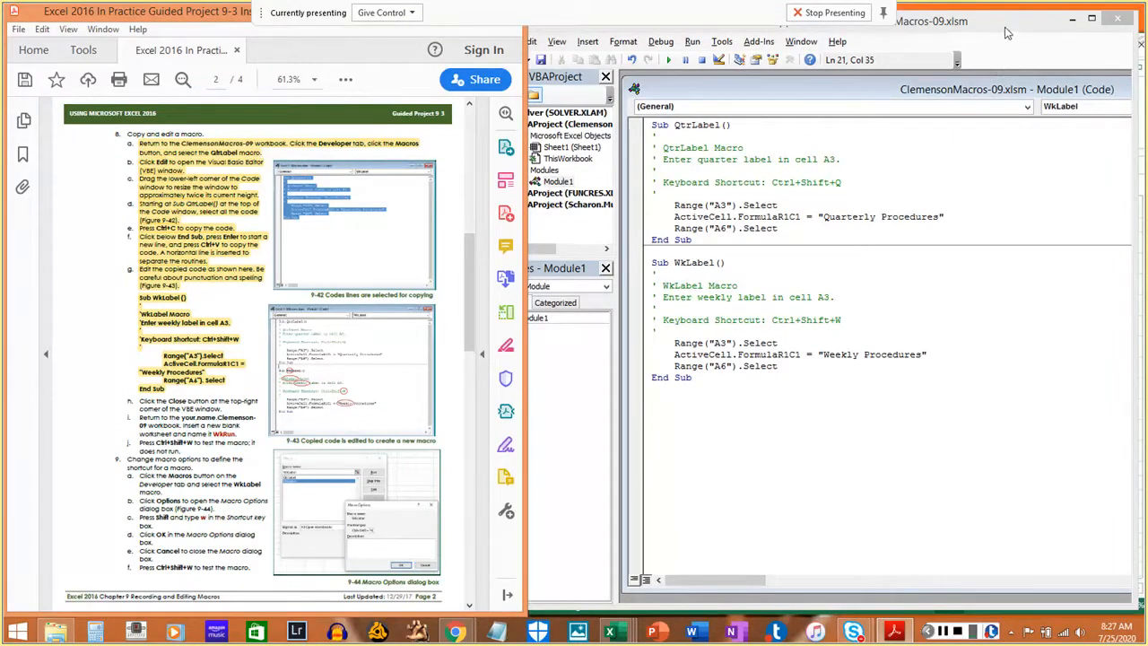
# - Widen the Visual Basic Editor, close its Code window and the editor, and highlight instruction 8h in the PDF
pyautogui.moveTo(1023, 32); pyautogui.dragTo(974, 43)
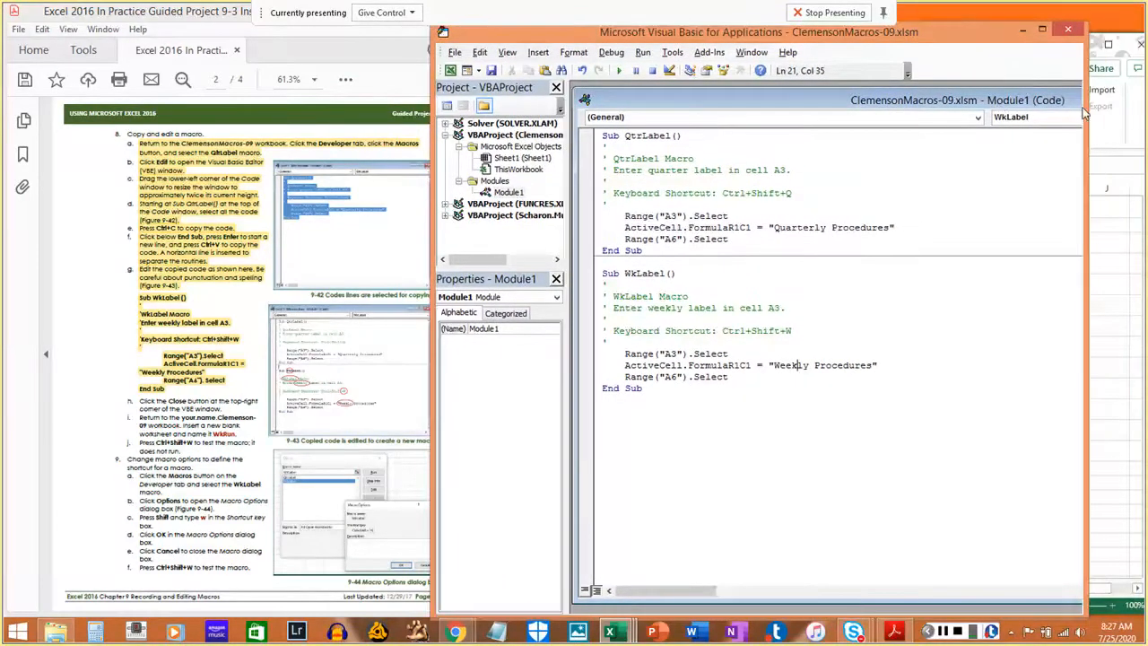
pyautogui.moveTo(1084, 109); pyautogui.dragTo(1126, 118)
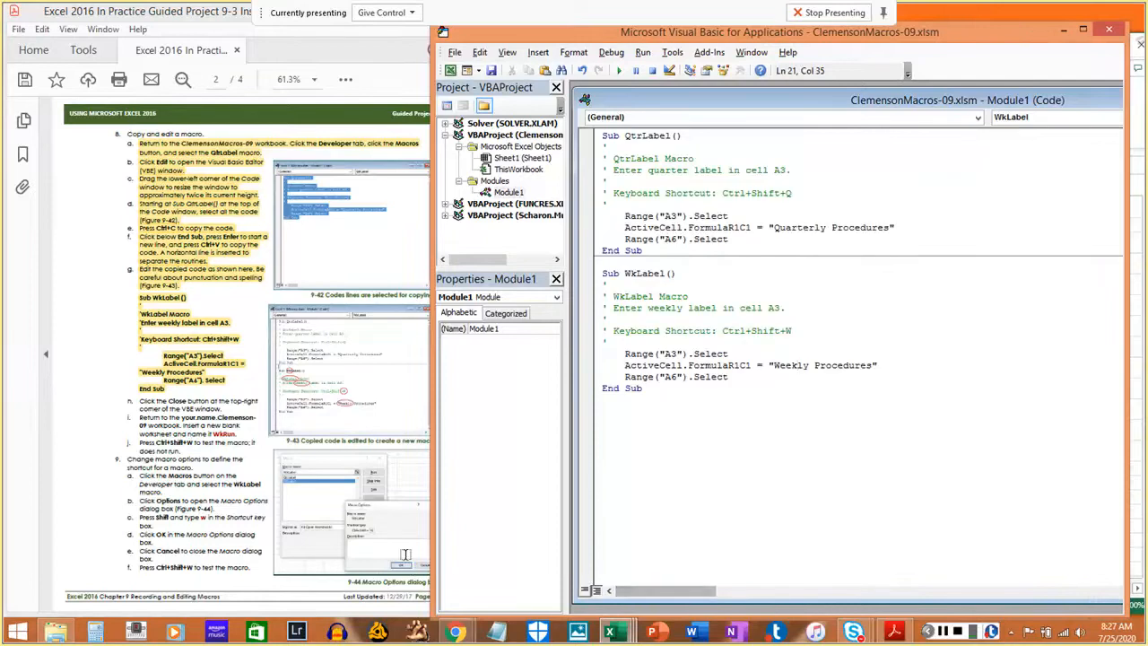
pyautogui.press('F4')
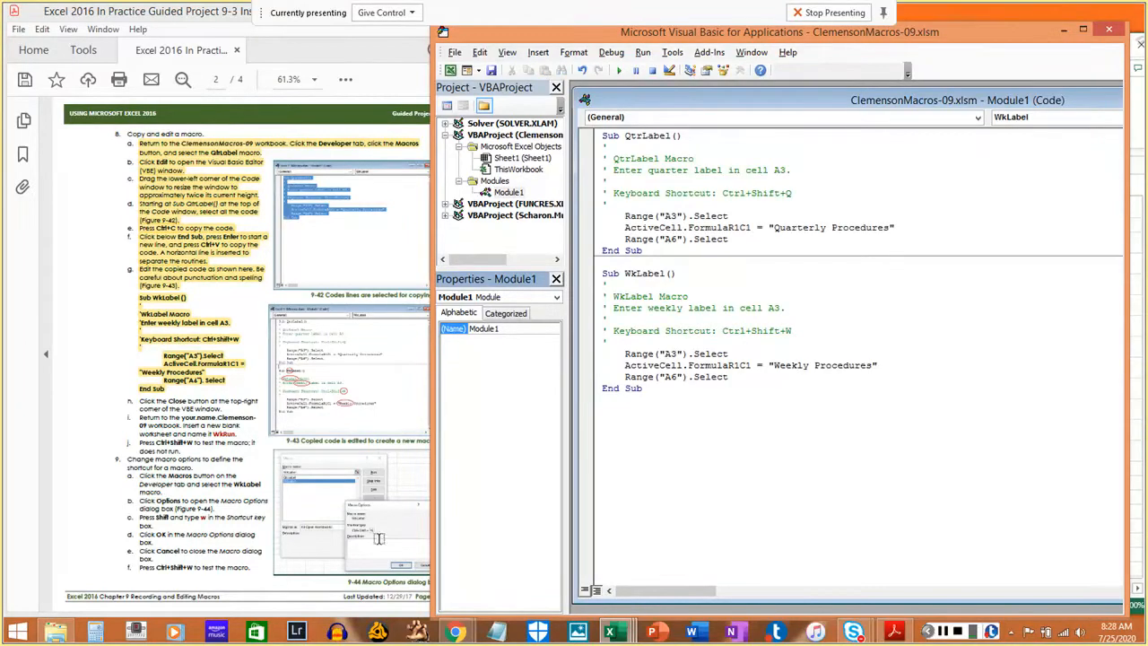
pyautogui.moveTo(434, 534); pyautogui.dragTo(130, 500)
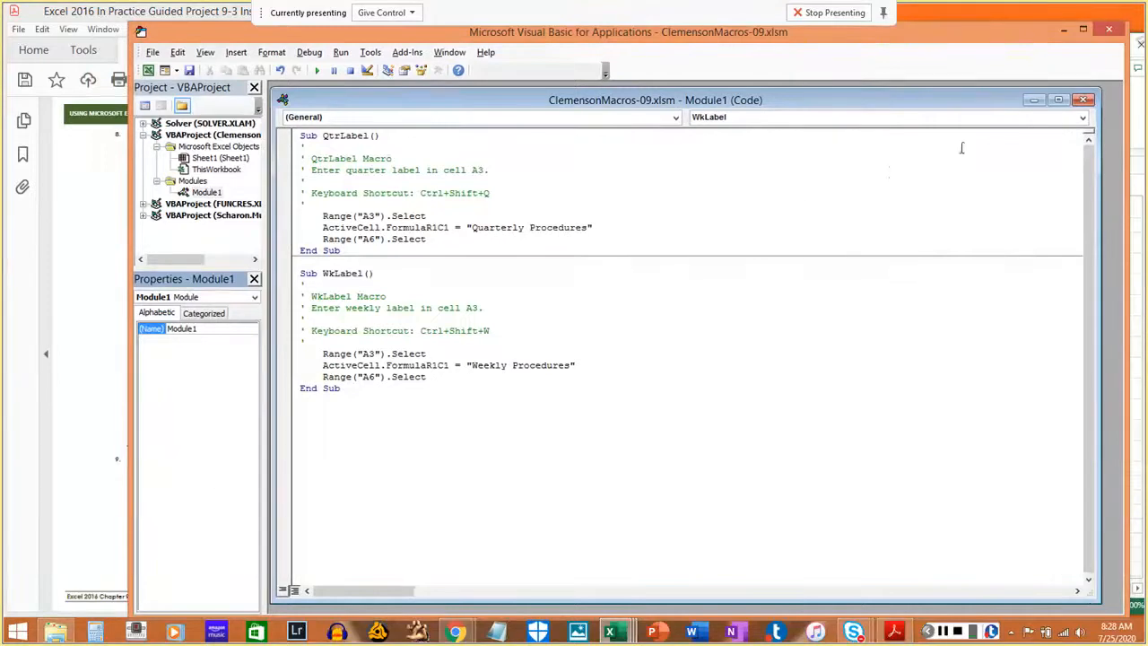
pyautogui.click(1087, 103)
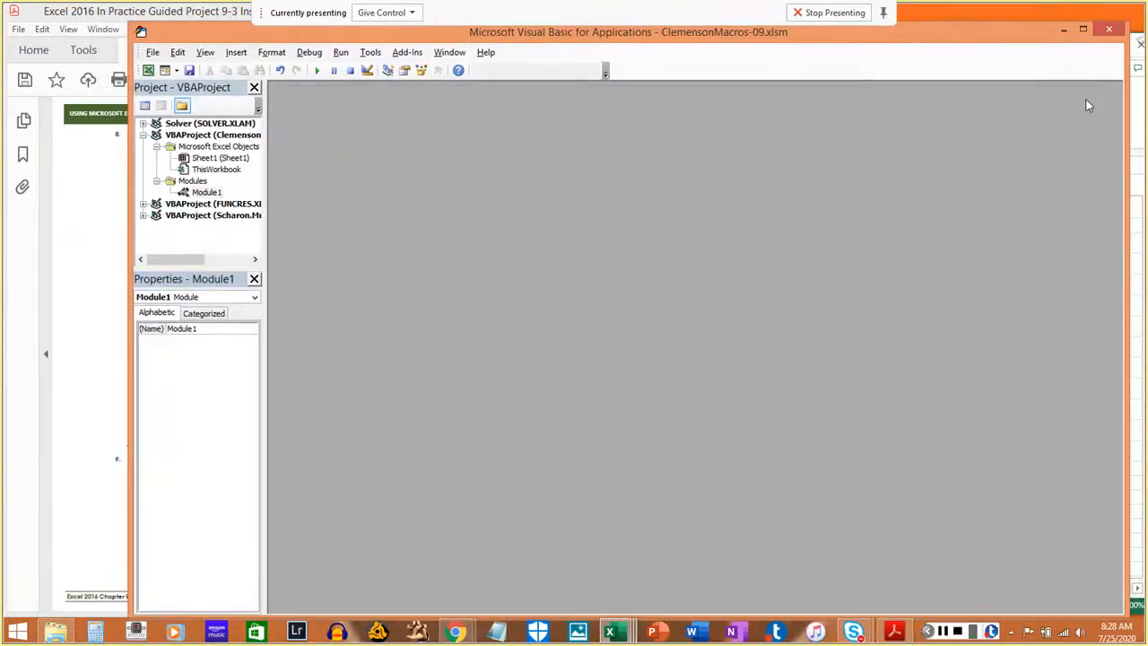
pyautogui.click(1109, 31)
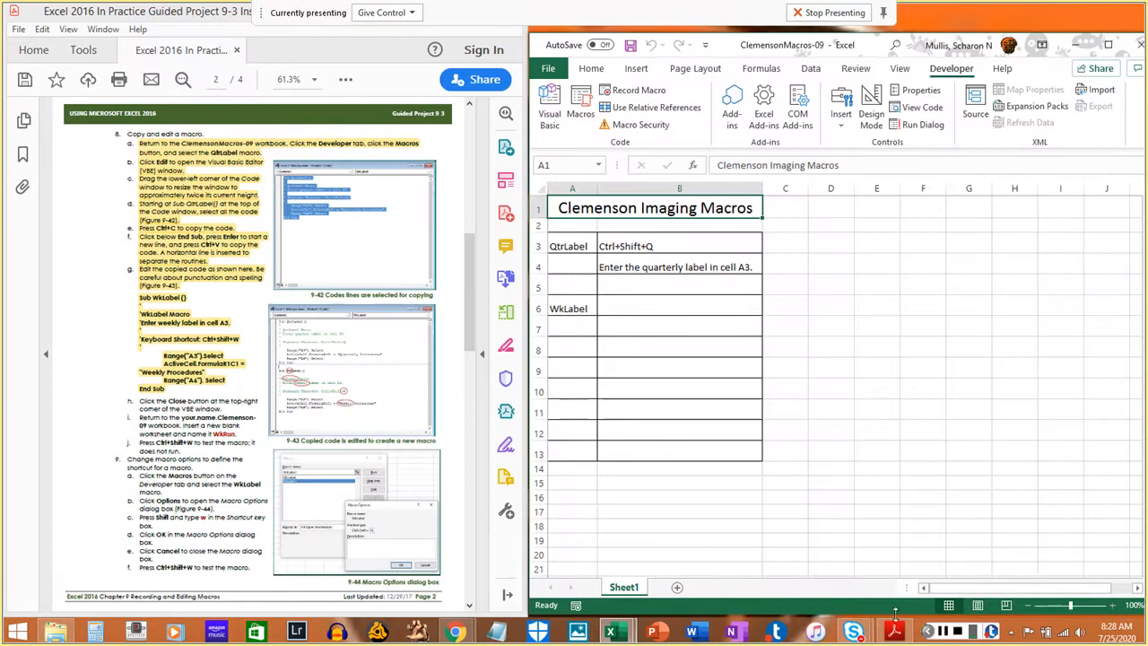
pyautogui.moveTo(136, 400); pyautogui.dragTo(220, 410)
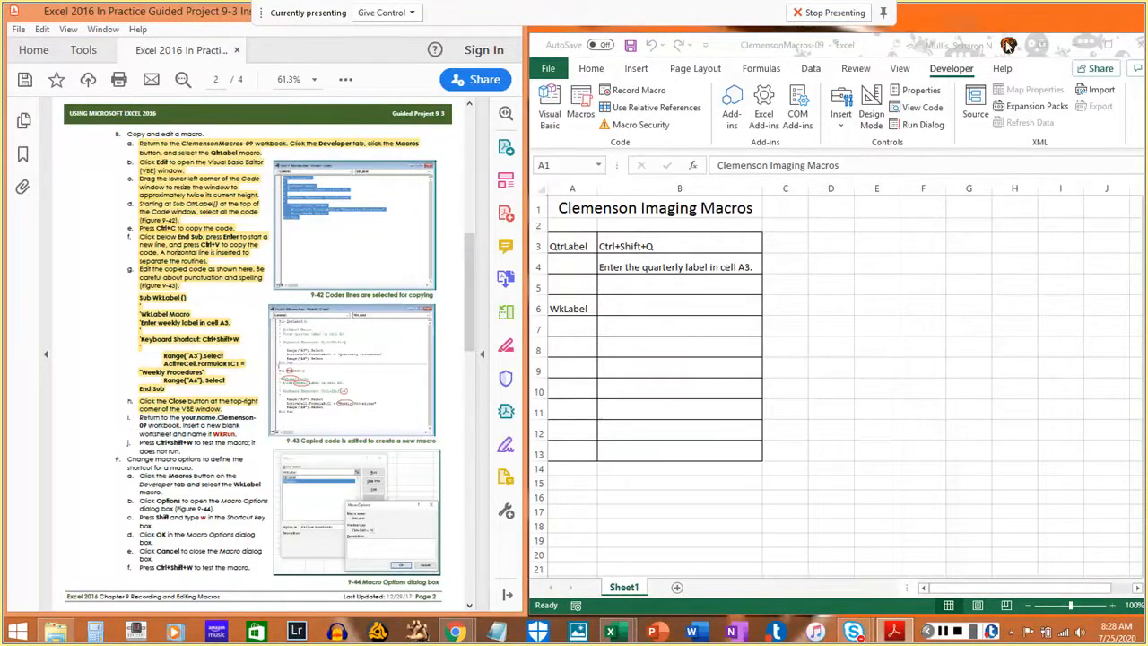
# - Minimize the ClemensonMacros-09 workbook and highlight instruction 8i in the PDF
pyautogui.click(1085, 49)
pyautogui.click(1078, 45)
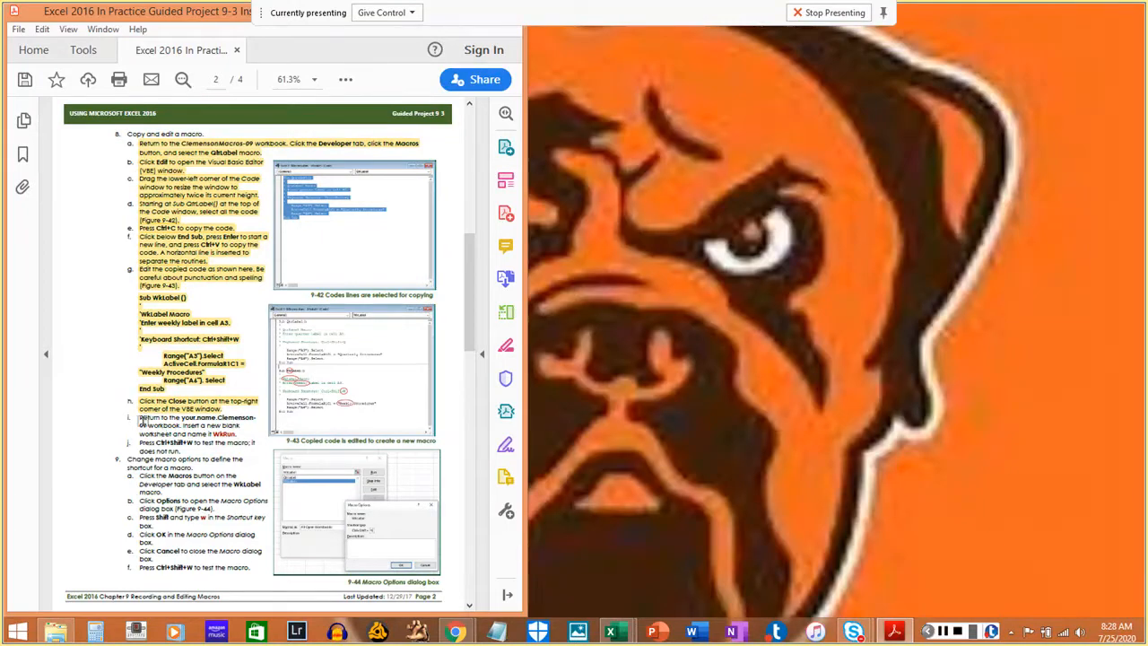
pyautogui.moveTo(140, 417); pyautogui.dragTo(227, 423)
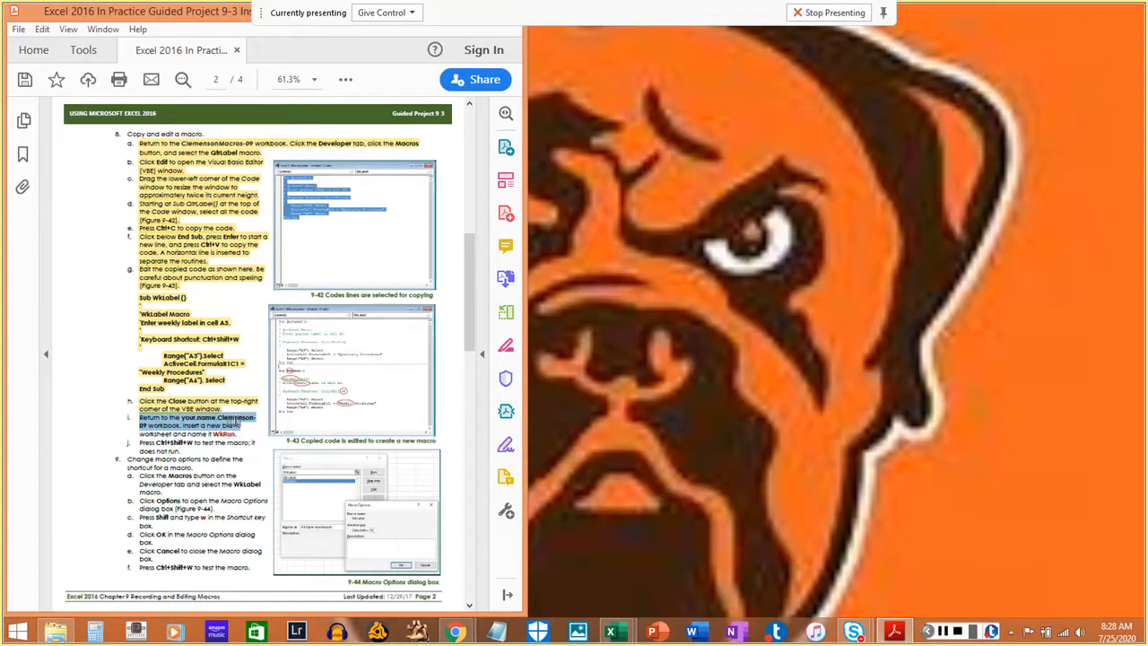
pyautogui.moveTo(235, 423); pyautogui.dragTo(236, 436)
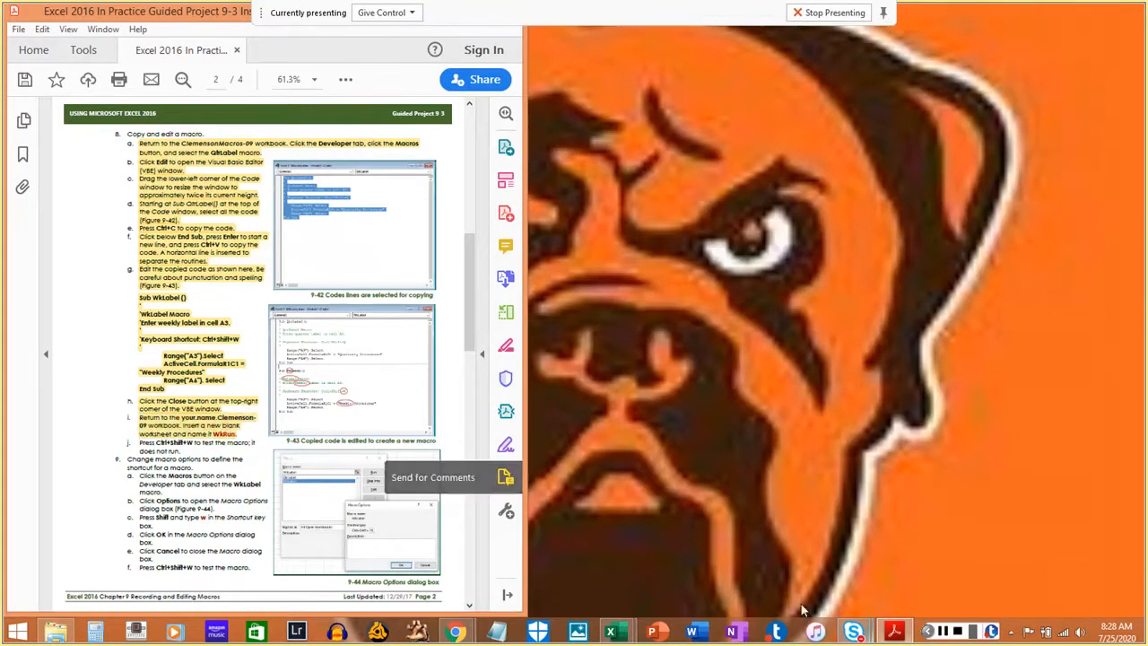
# - Switch to the Clemenson-09 workbook and insert a new worksheet named WkRun after EditRun
pyautogui.moveTo(619, 633)
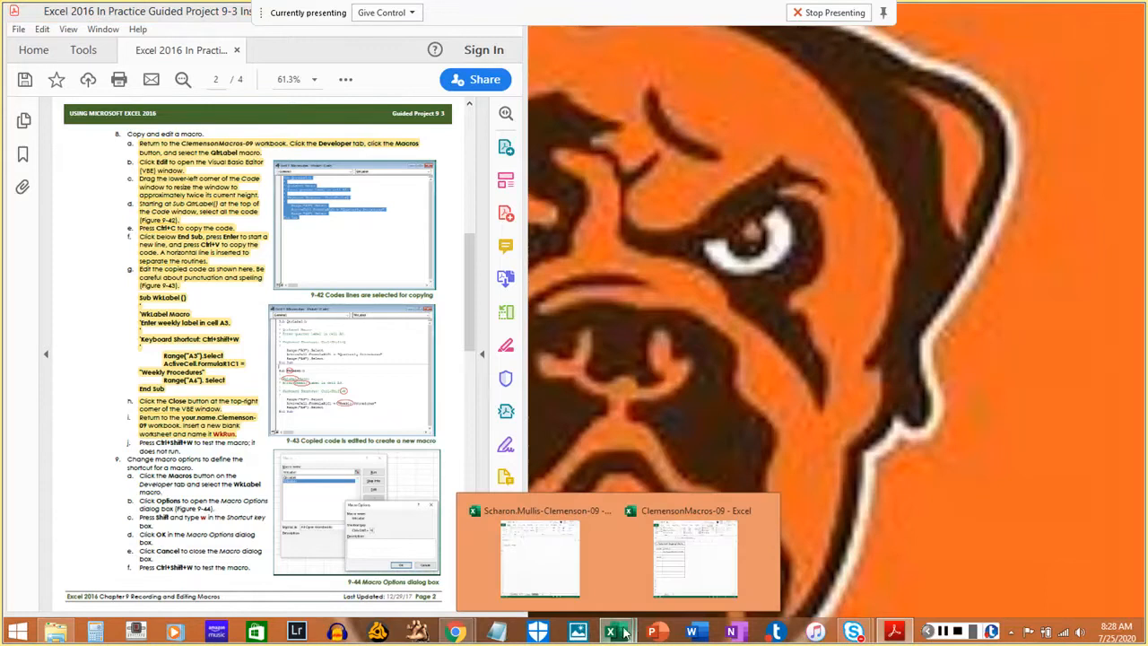
pyautogui.click(558, 594)
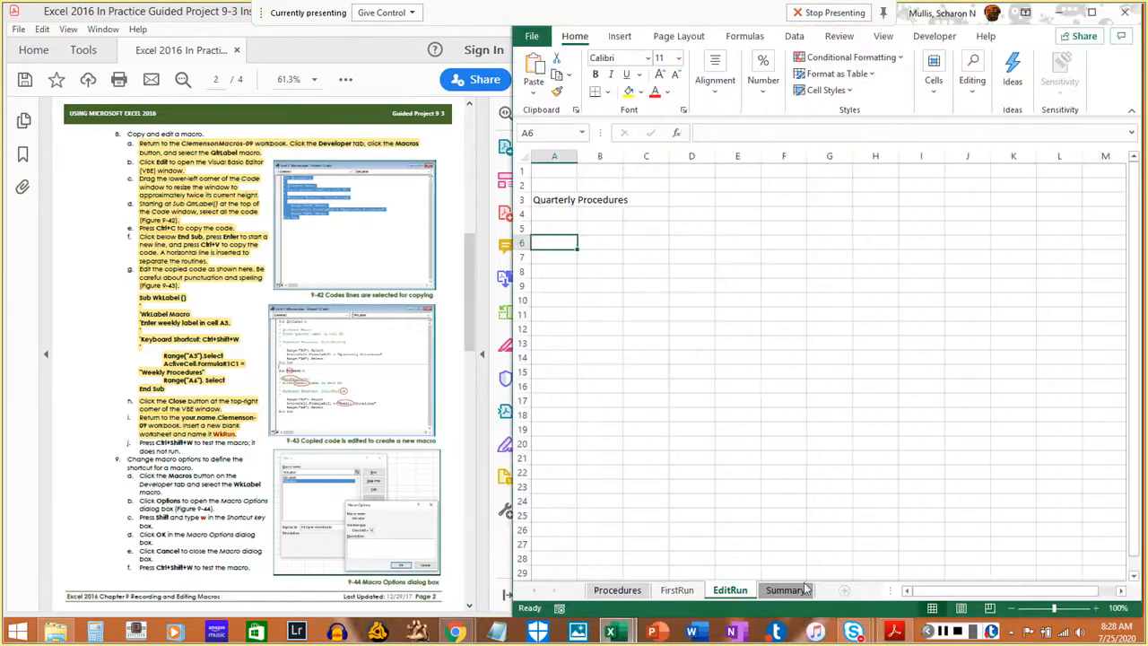
pyautogui.click(846, 590)
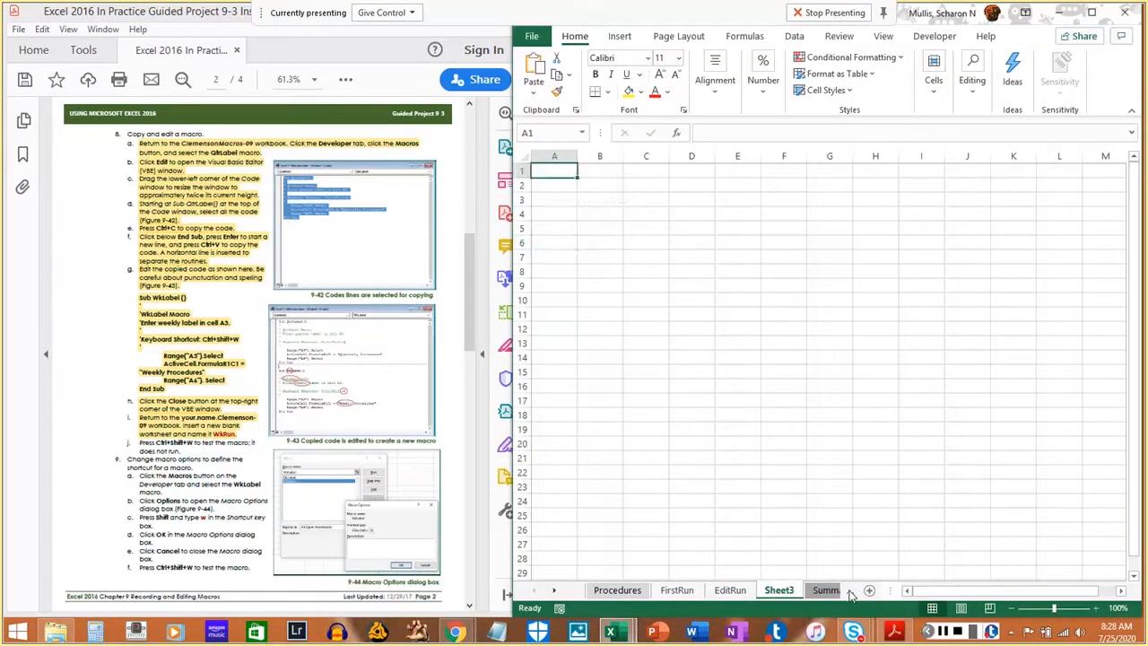
pyautogui.doubleClick(777, 590)
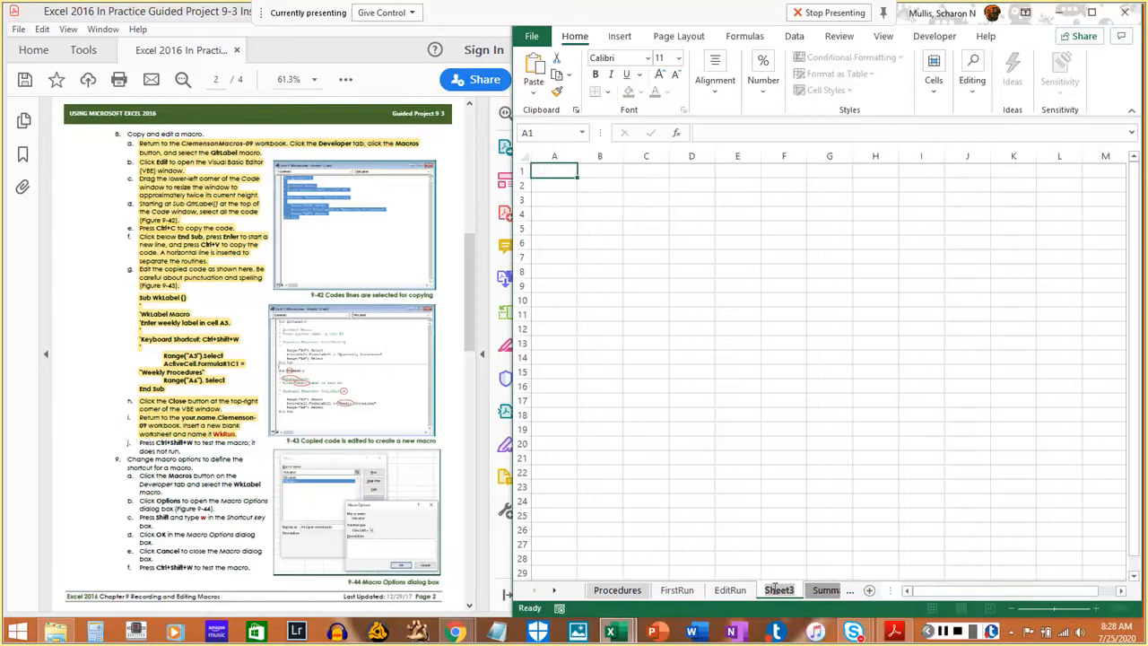
pyautogui.write('WkRun')
# - Highlight instruction 8j about testing the macro shortcut in the PDF
pyautogui.click(163, 454)
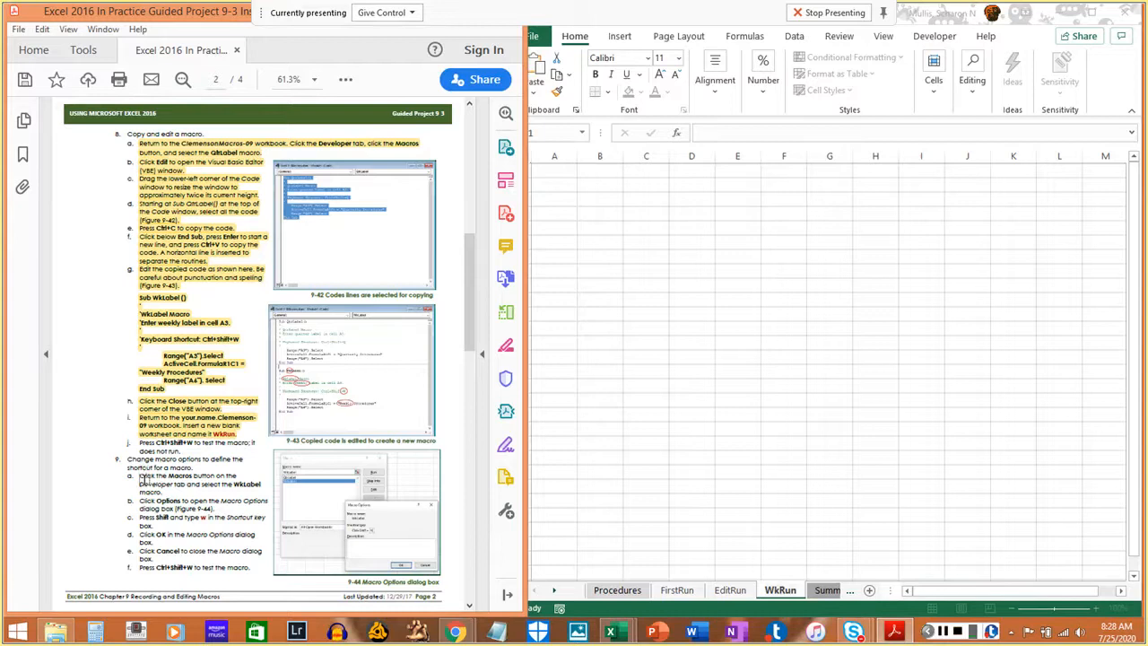
pyautogui.click(763, 333)
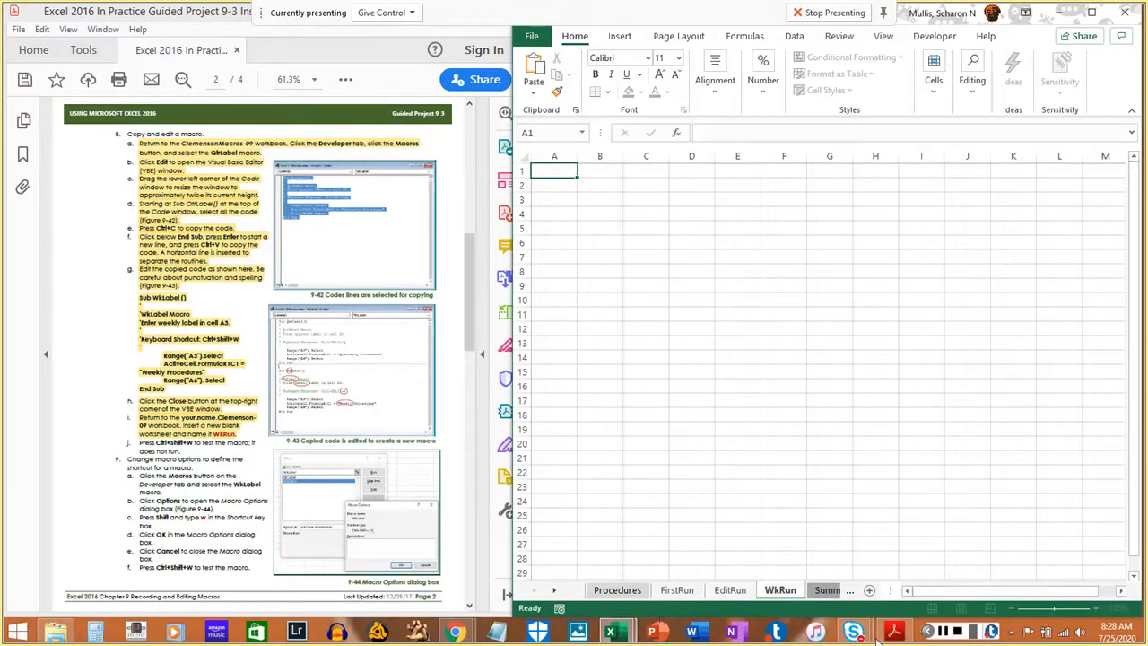
pyautogui.click(943, 632)
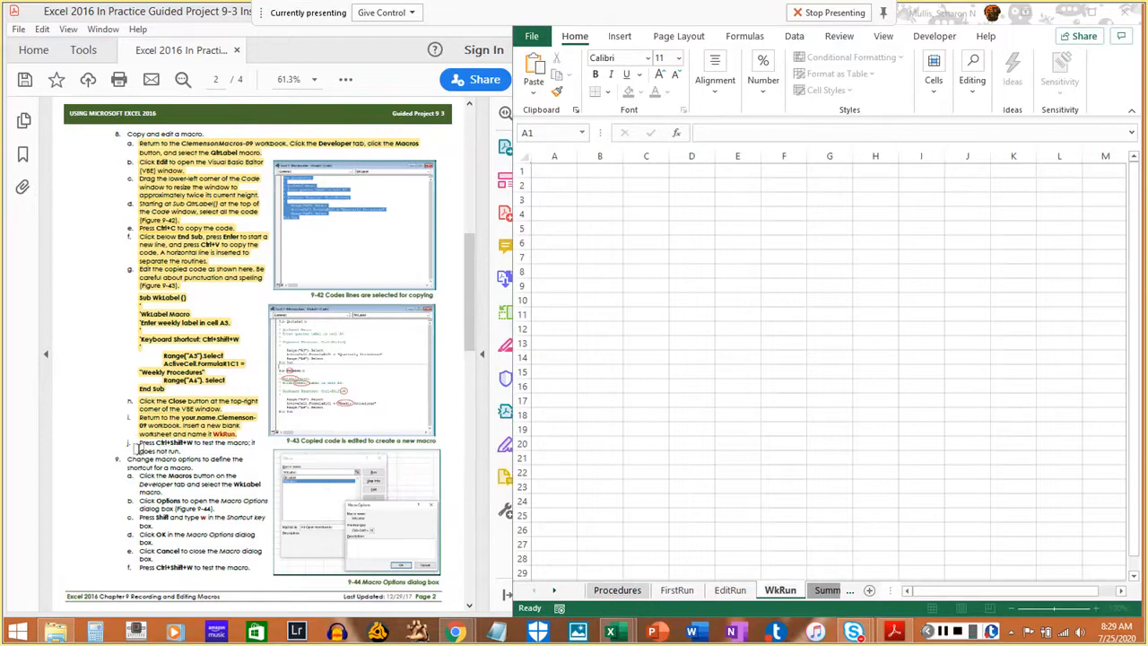
pyautogui.moveTo(139, 442); pyautogui.dragTo(177, 451)
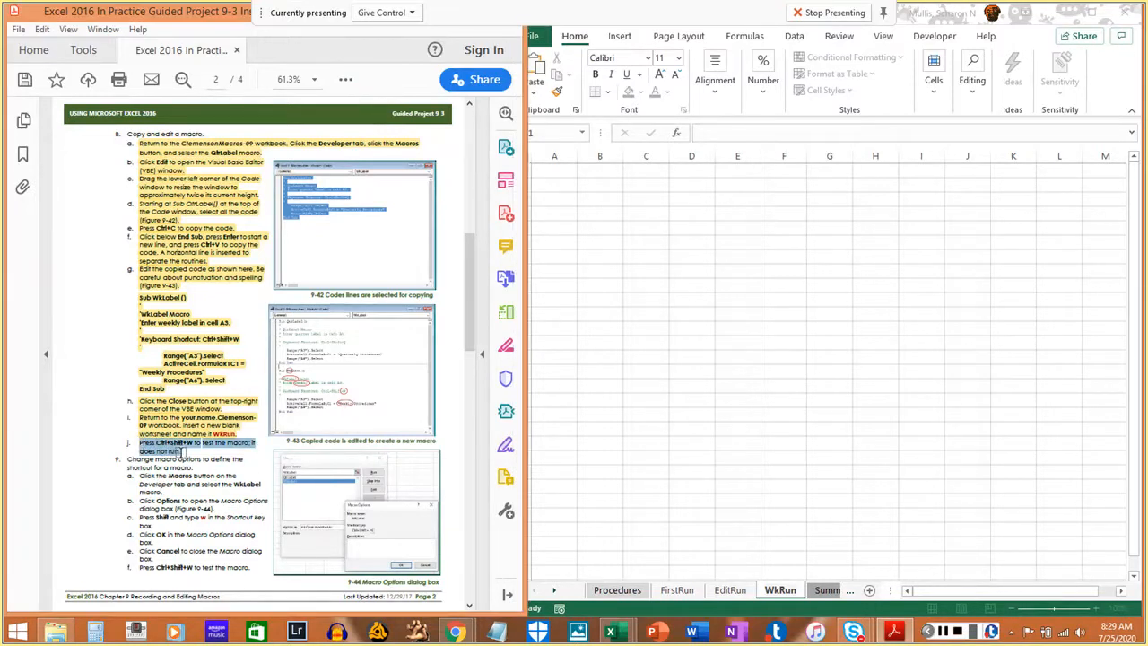
pyautogui.click(181, 450)
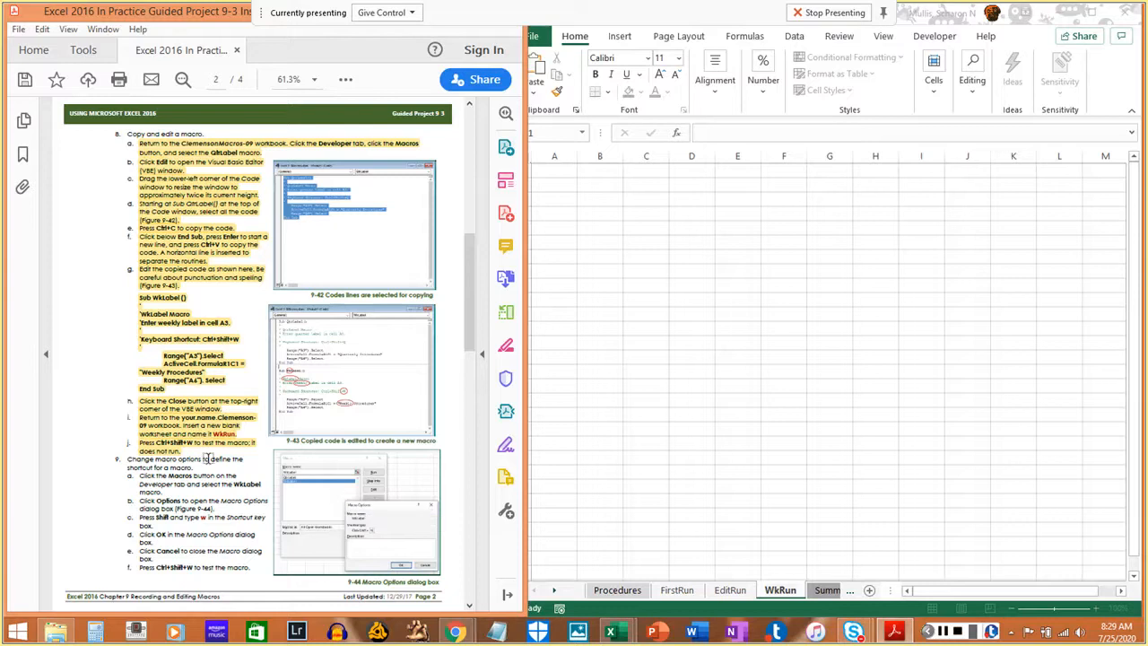
# - Open the list of macros, select the WkLabel macro, and highlight instruction 9a in the PDF
pyautogui.scroll(-3, 182, 456)
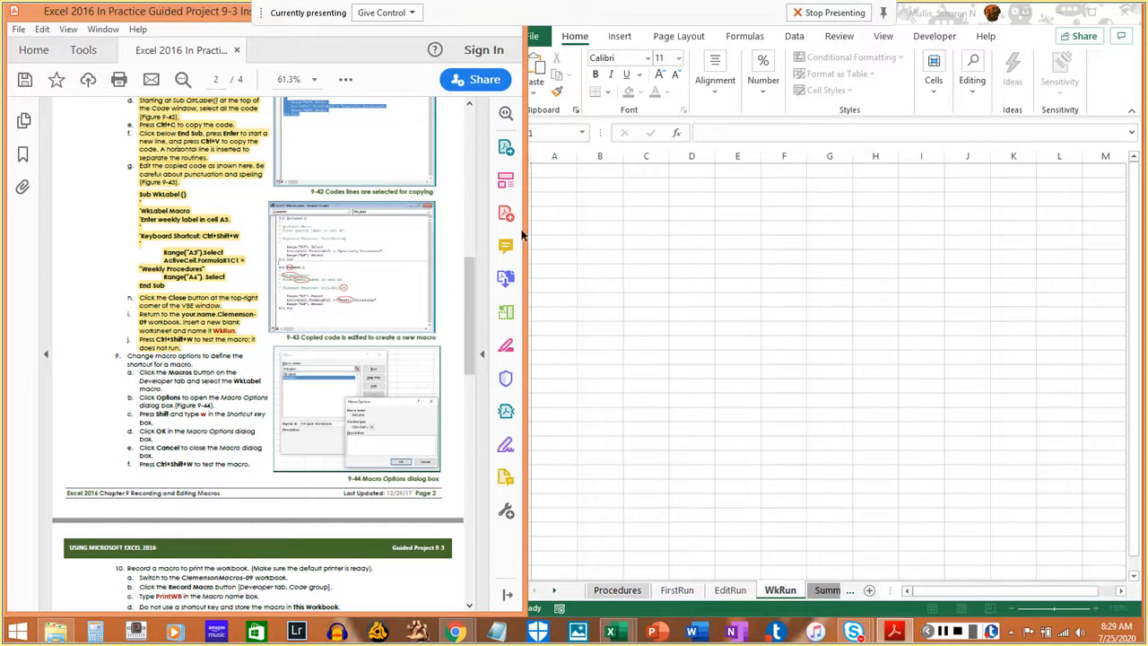
pyautogui.click(933, 37)
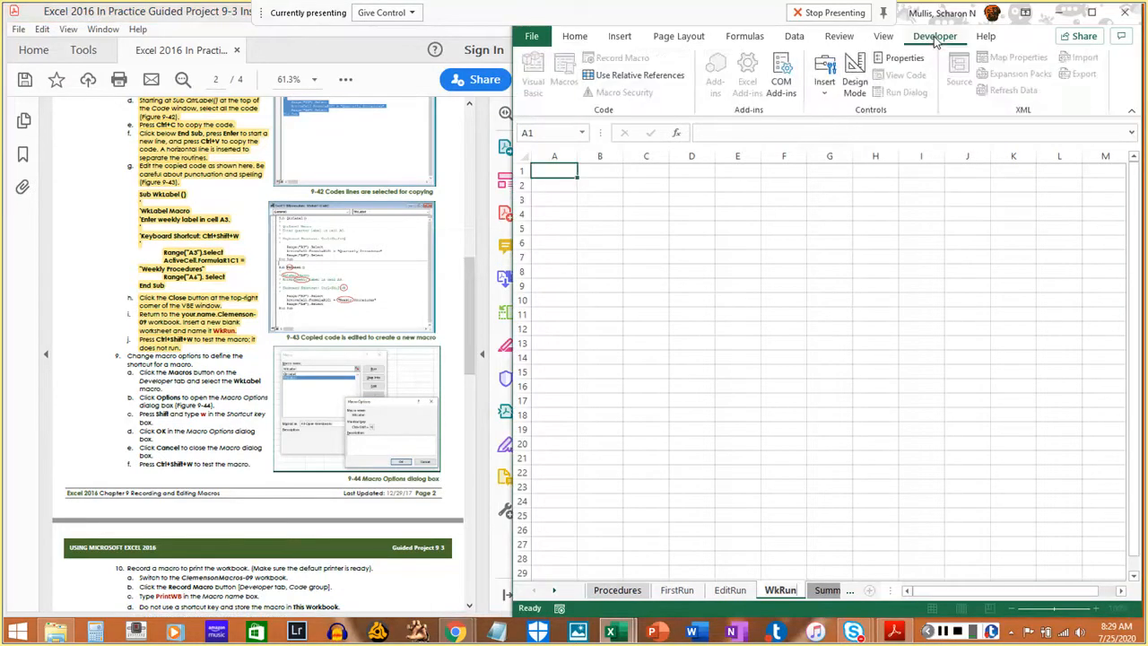
pyautogui.click(559, 344)
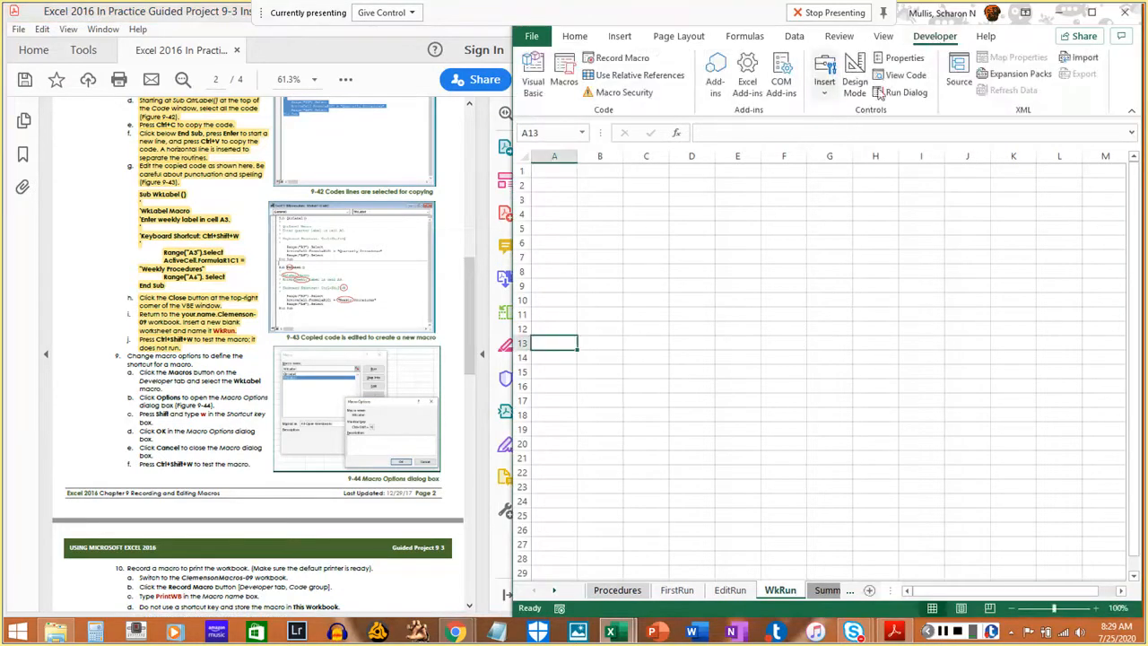
pyautogui.click(565, 82)
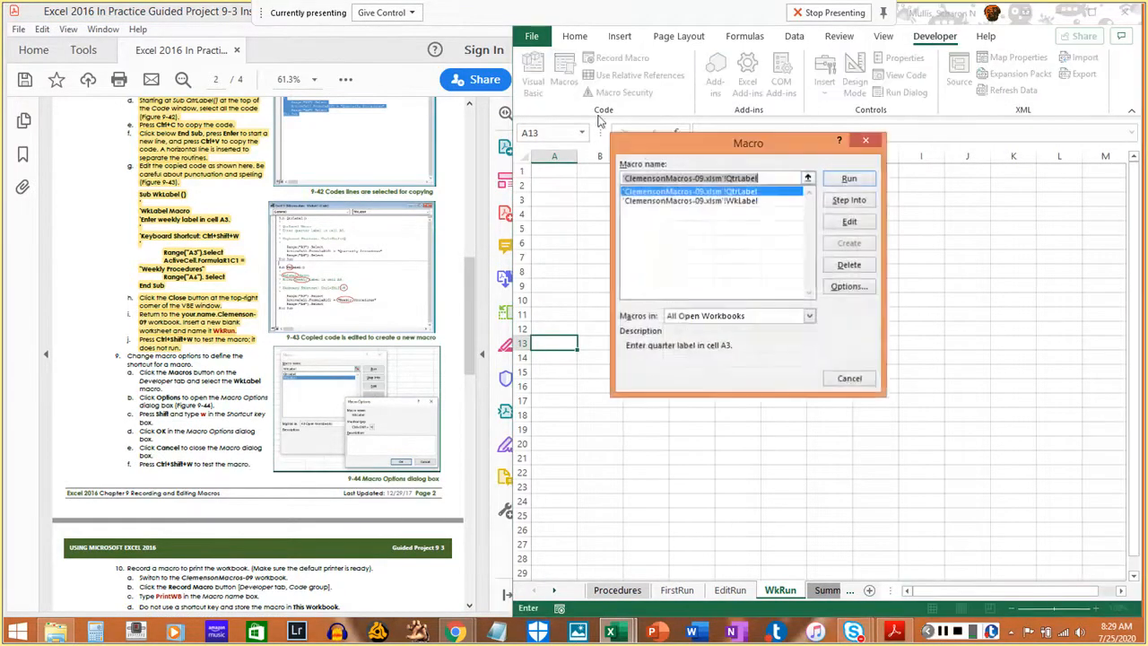
pyautogui.click(730, 202)
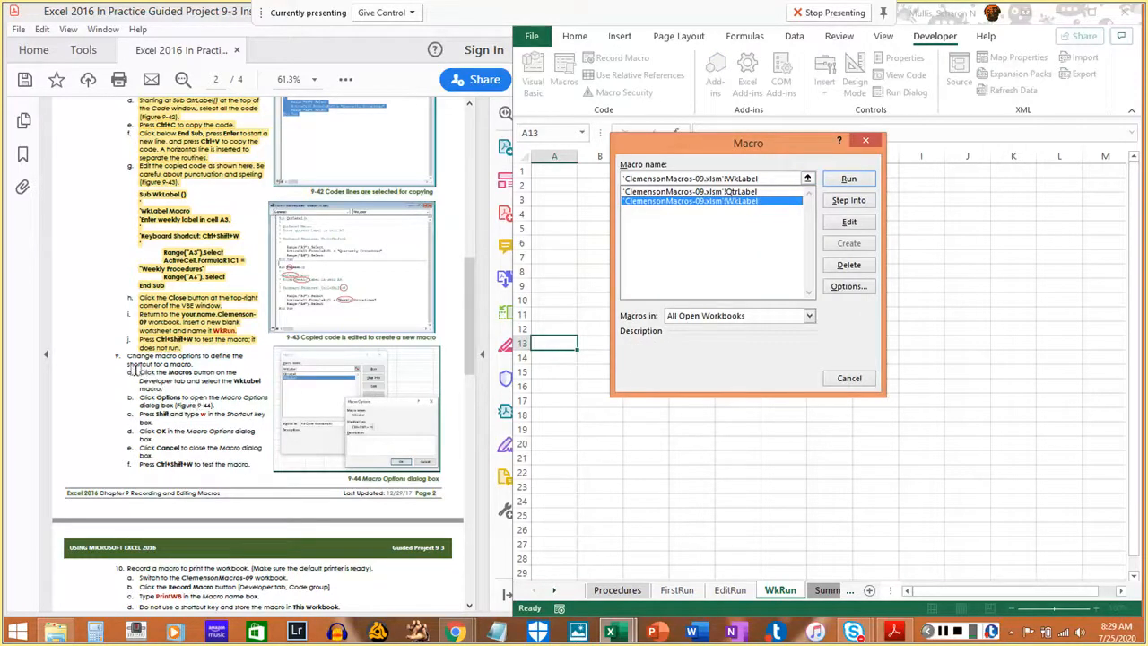
pyautogui.moveTo(132, 368); pyautogui.dragTo(190, 390)
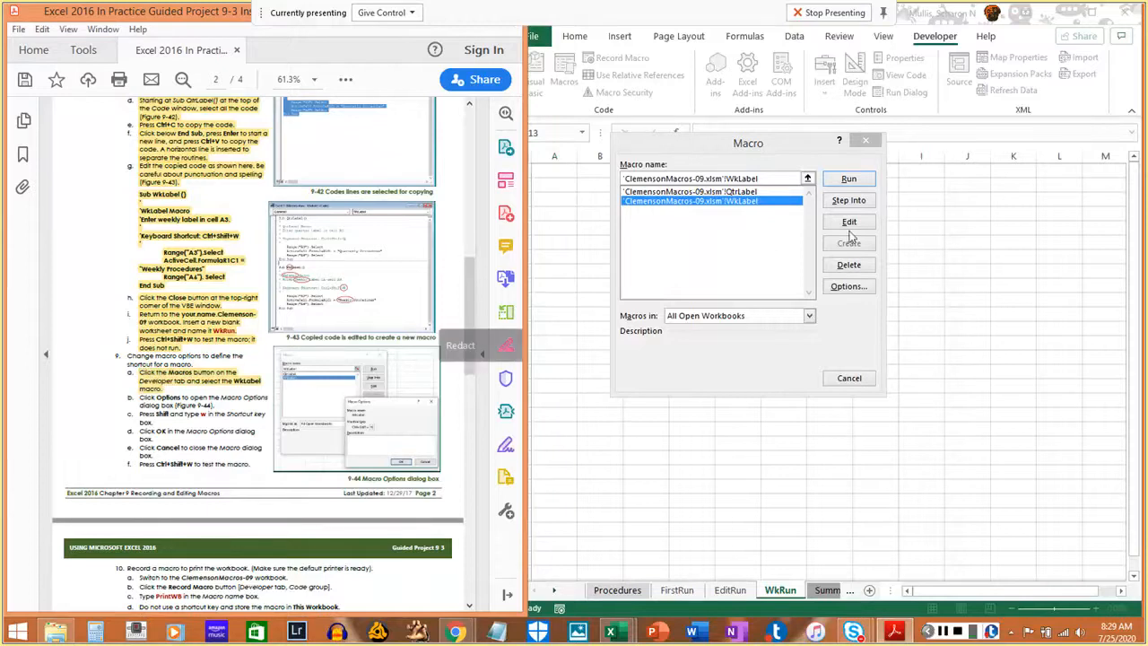
# - Open the WkLabel macro's options, enter Ctrl+Shift+W as its shortcut key, and highlight instructions 9b and 9c in the PDF
pyautogui.click(856, 290)
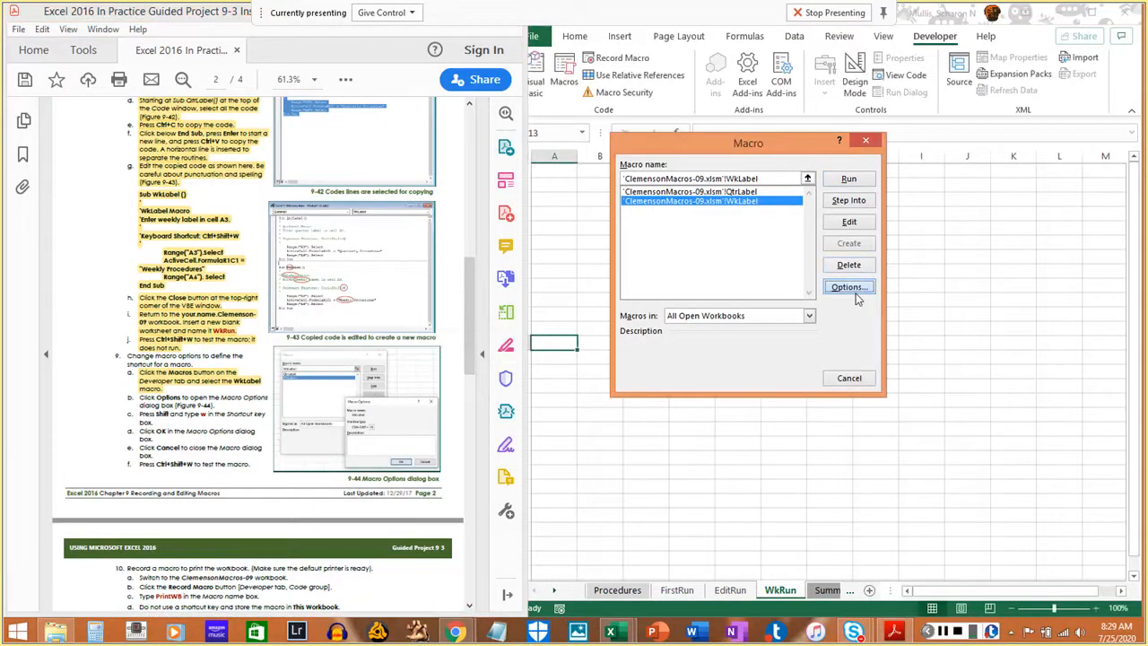
pyautogui.click(854, 288)
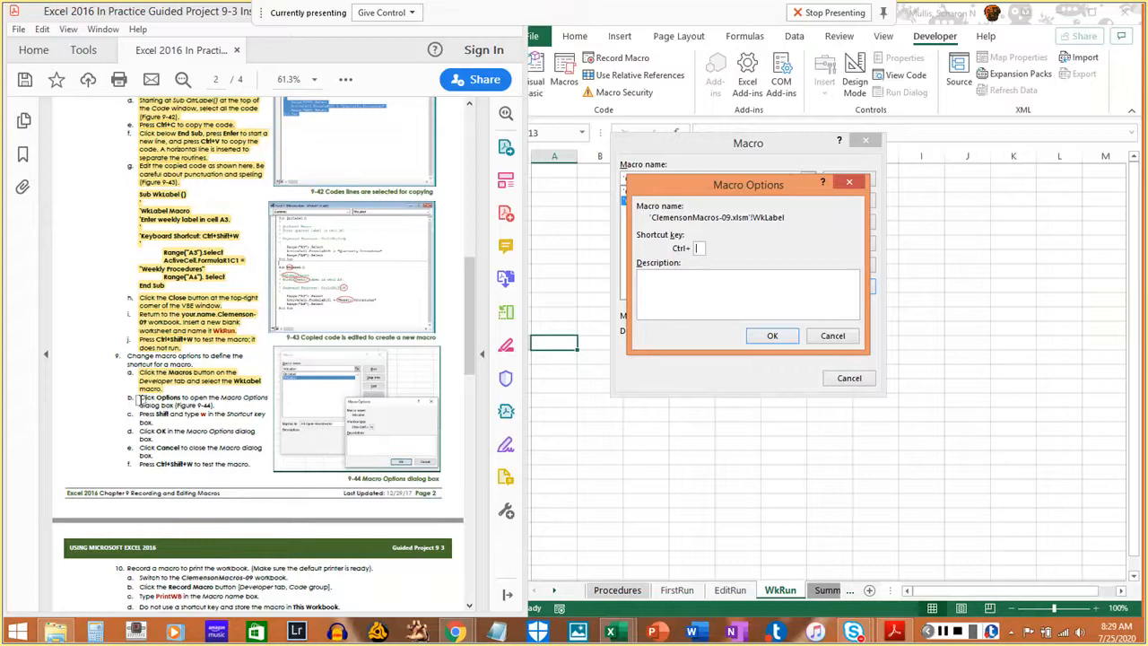
pyautogui.moveTo(140, 397); pyautogui.dragTo(221, 406)
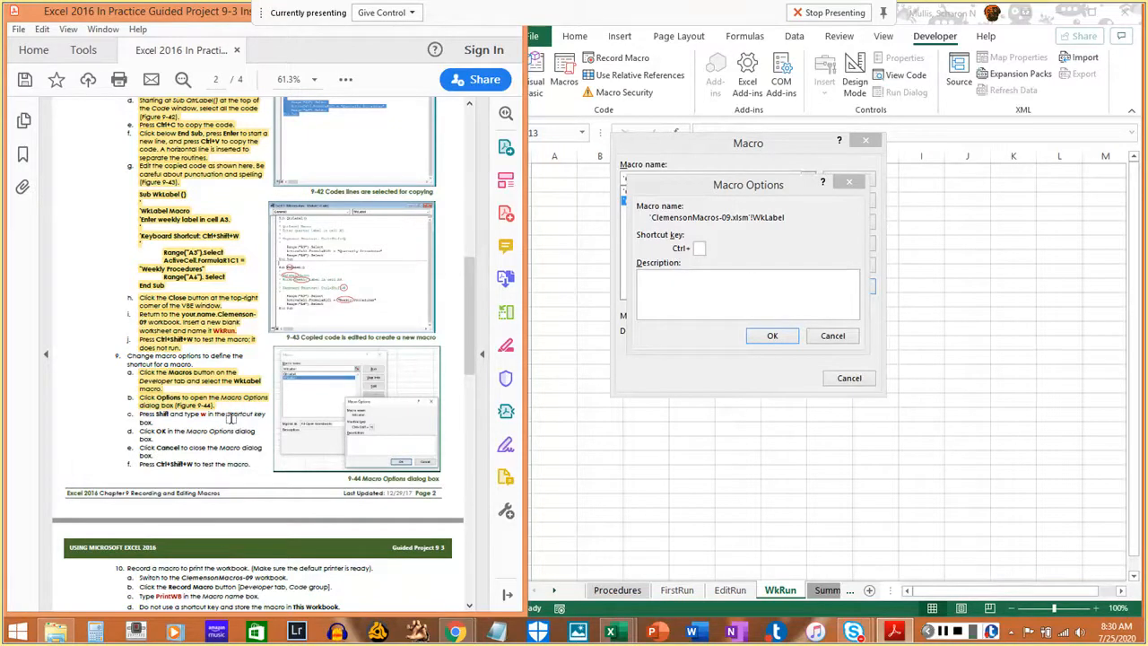
pyautogui.click(700, 249)
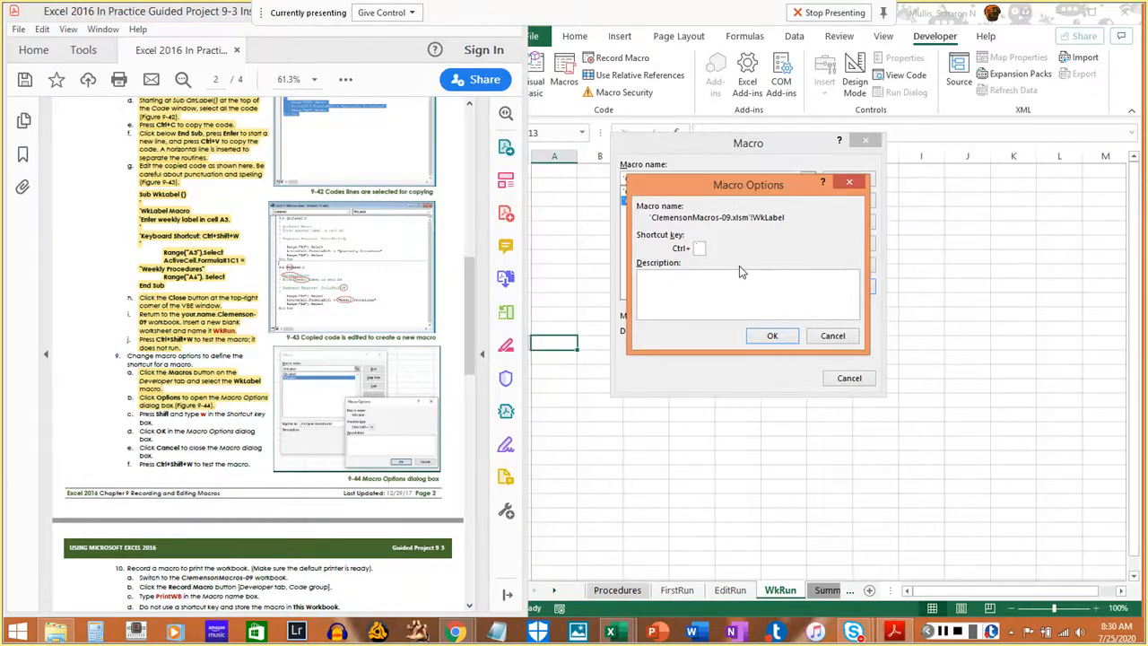
pyautogui.write('W')
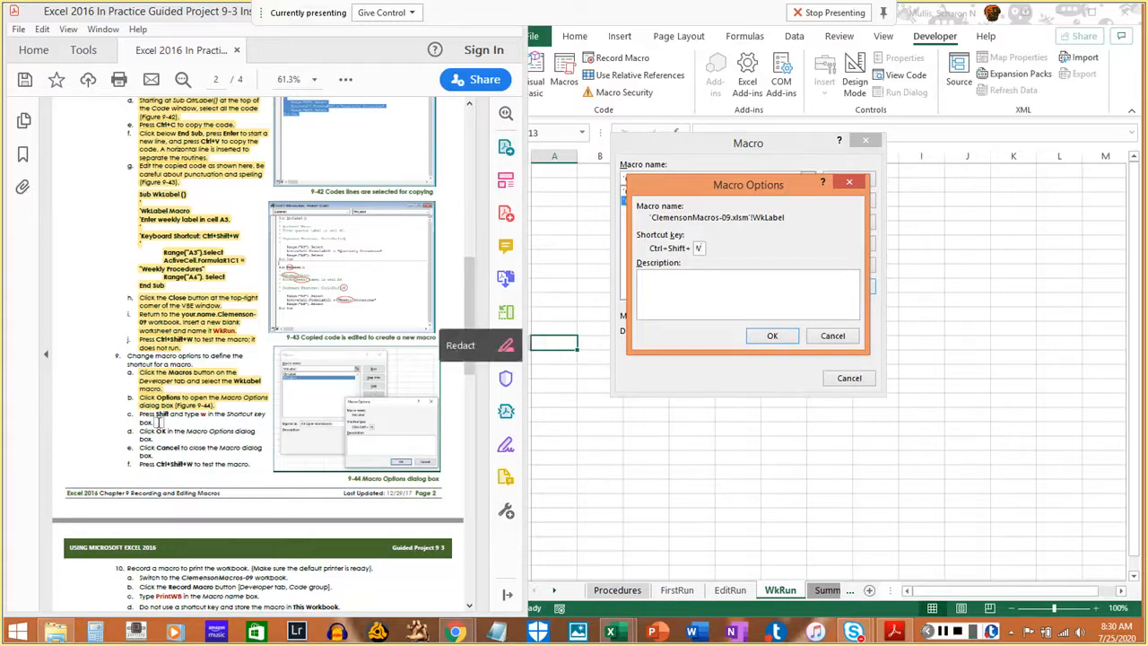
pyautogui.moveTo(137, 414); pyautogui.dragTo(160, 419)
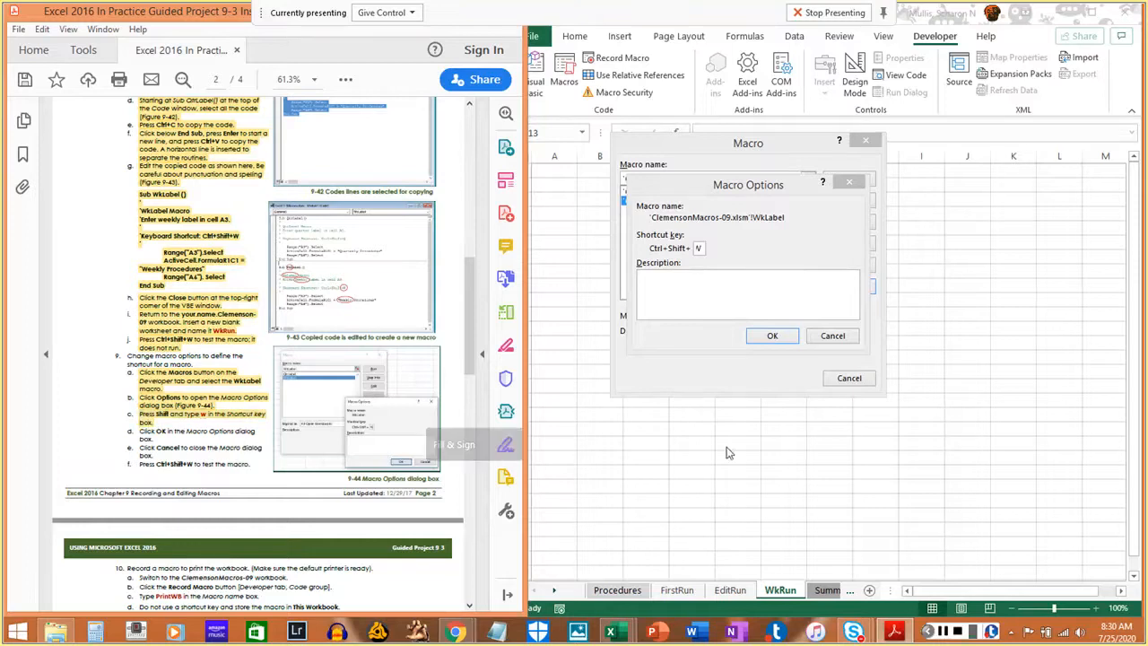
# - Confirm the macro options, close the Macro dialog, and highlight instructions 9d and 9e in the PDF
pyautogui.click(774, 337)
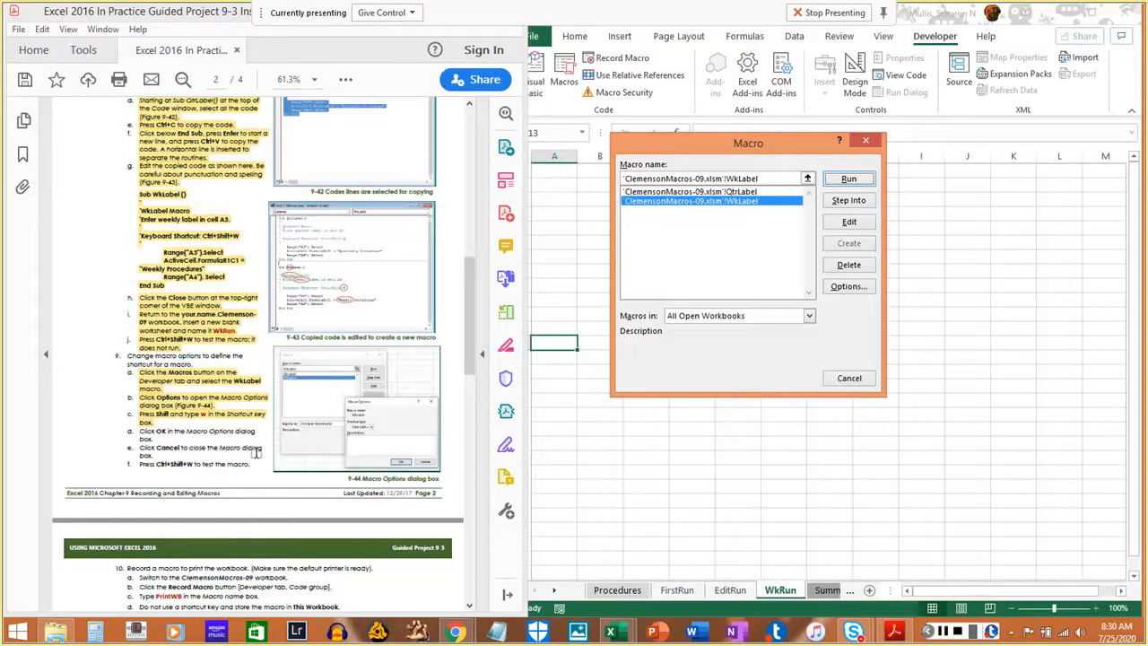
pyautogui.click(849, 377)
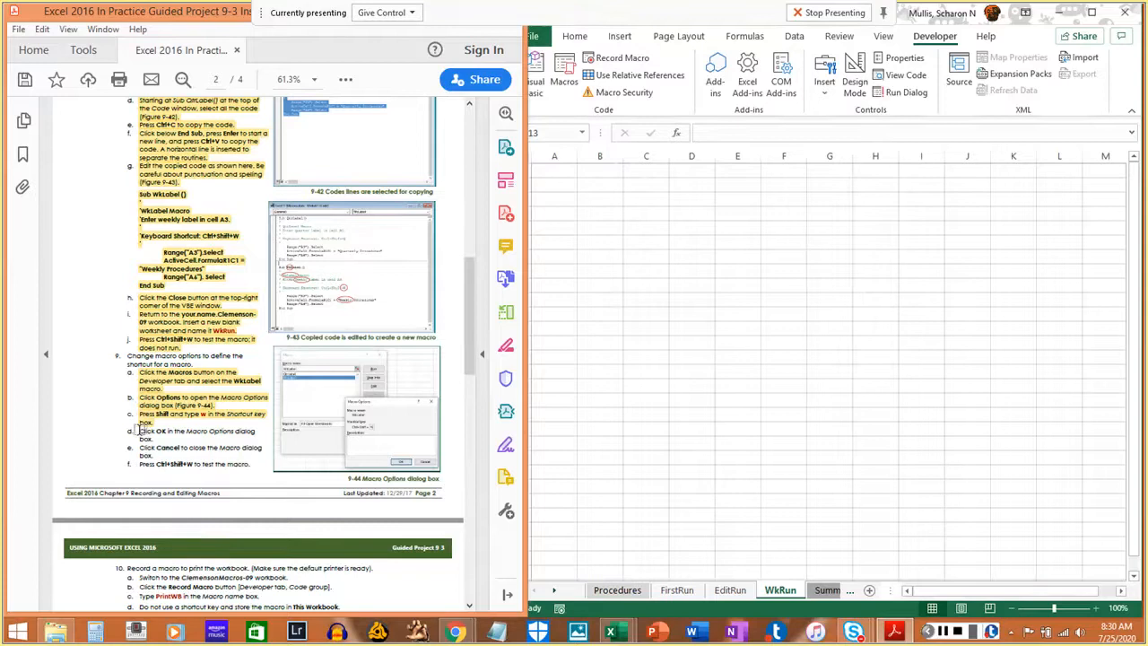
pyautogui.moveTo(141, 431)
pyautogui.mouseDown()
pyautogui.moveTo(167, 440)
pyautogui.moveTo(154, 439)
pyautogui.mouseUp()
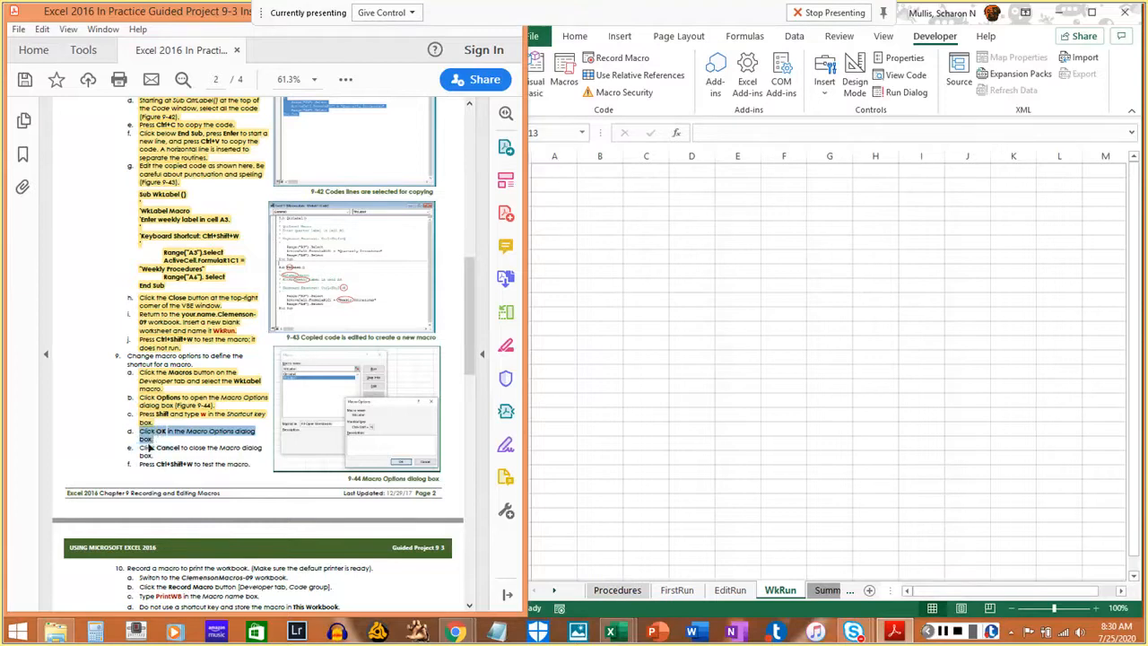
pyautogui.click(140, 446)
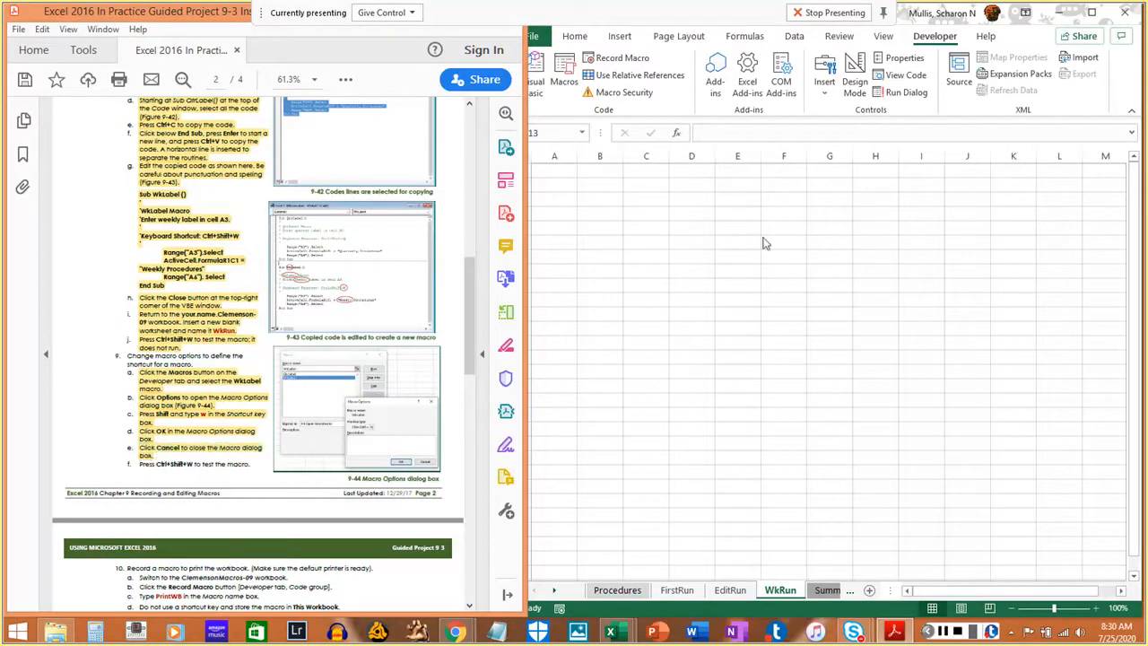
# - Test the WkLabel macro on the WkRun sheet with its assigned shortcut and highlight instruction 9f in the PDF
pyautogui.click(584, 202)
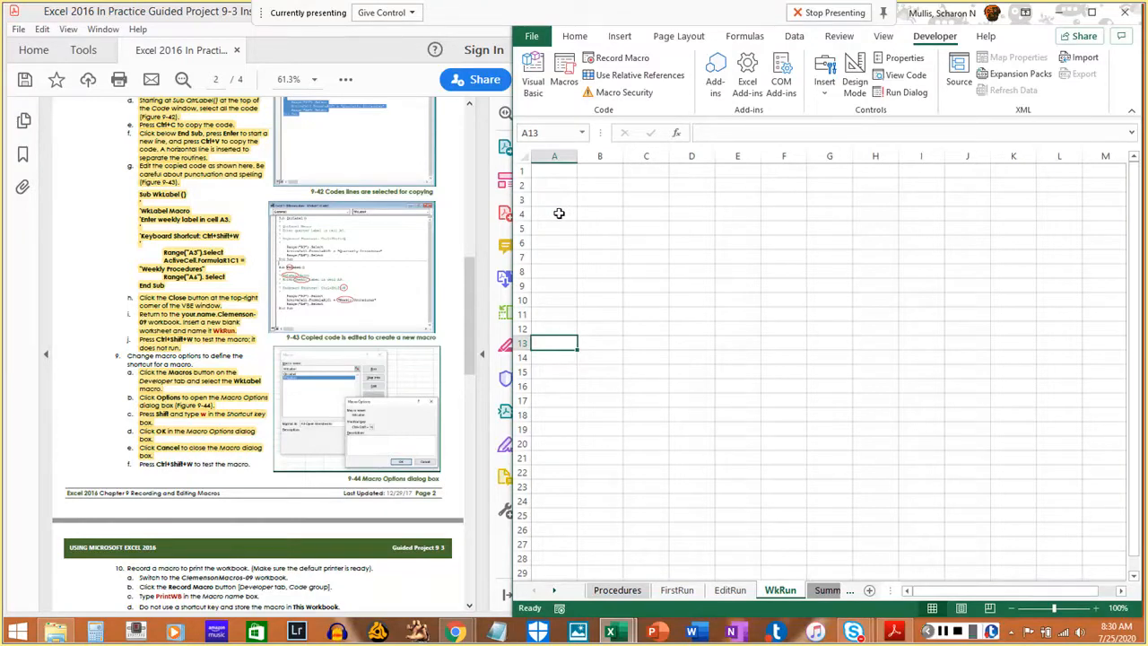
pyautogui.hotkey('ctrl', 'shift', 'w')
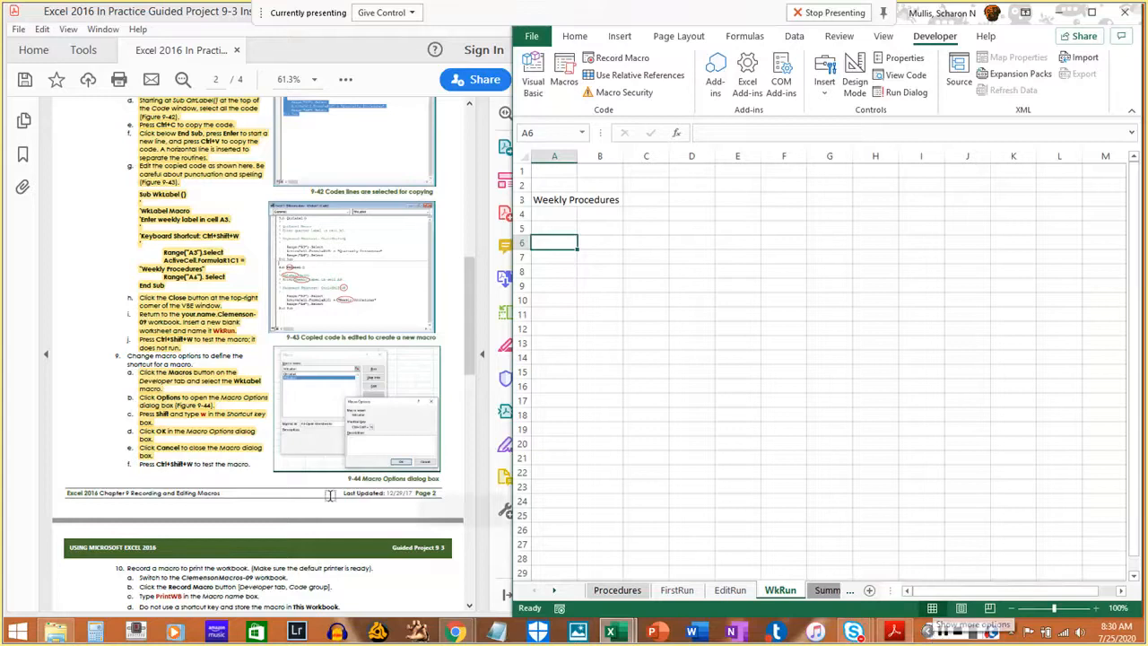
pyautogui.moveTo(139, 464); pyautogui.dragTo(242, 464)
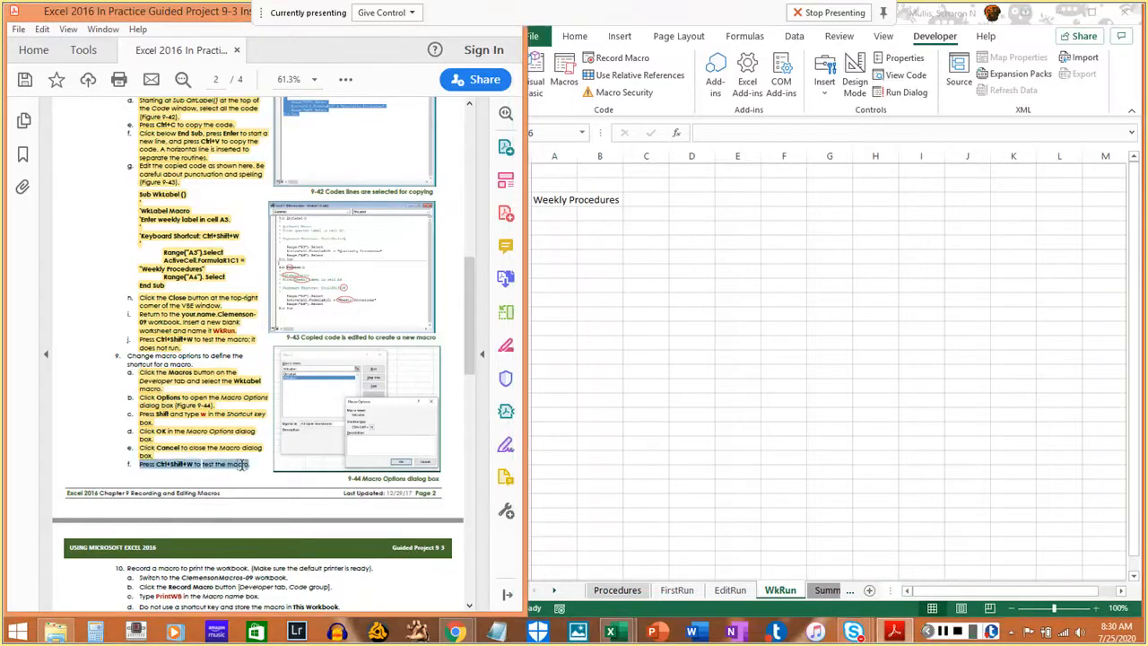
pyautogui.click(251, 464)
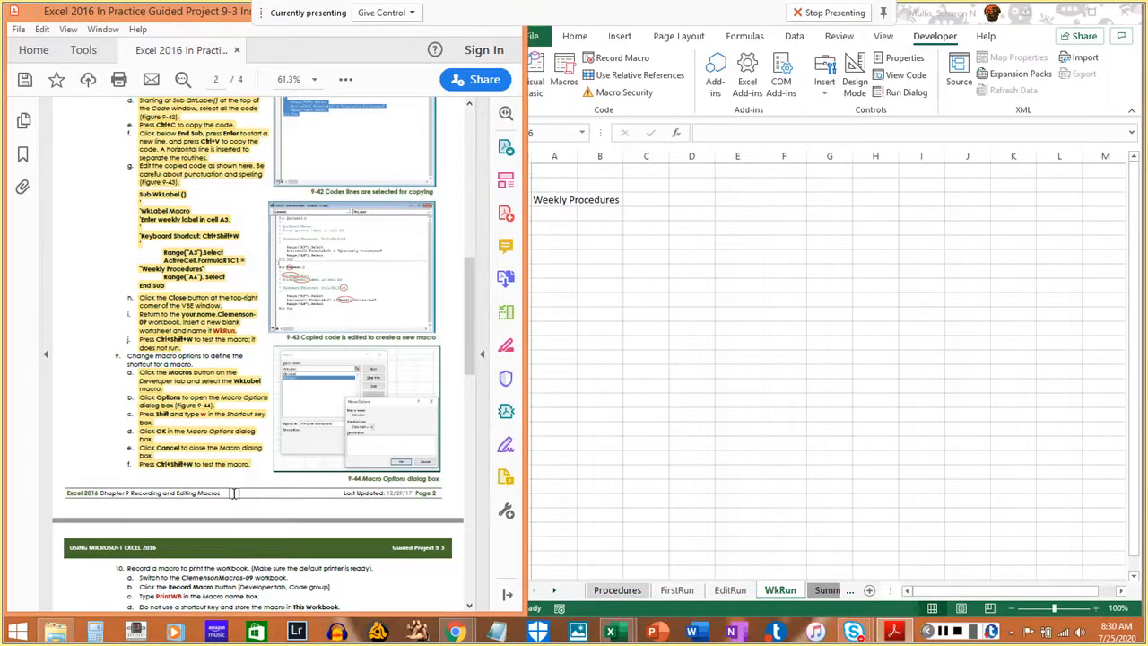
# - Save the Clemenson-09 workbook, accepting the personal information warning
pyautogui.hotkey('ctrl', 'shift', 's')
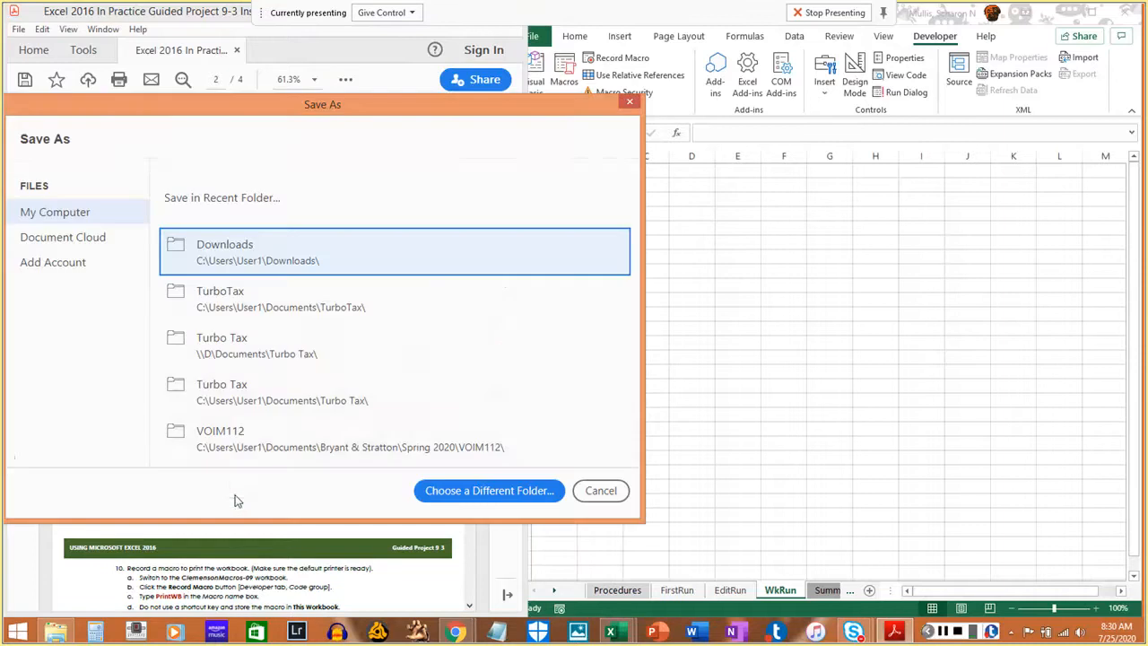
pyautogui.press('Escape')
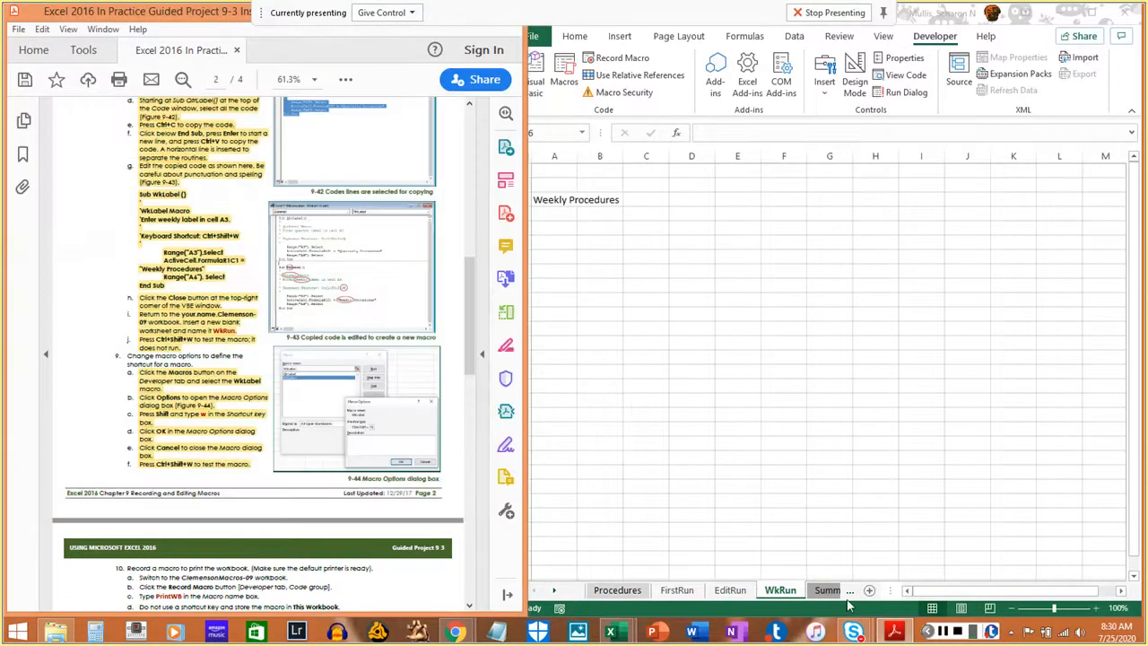
pyautogui.click(851, 607)
pyautogui.hotkey('ctrl', 's')
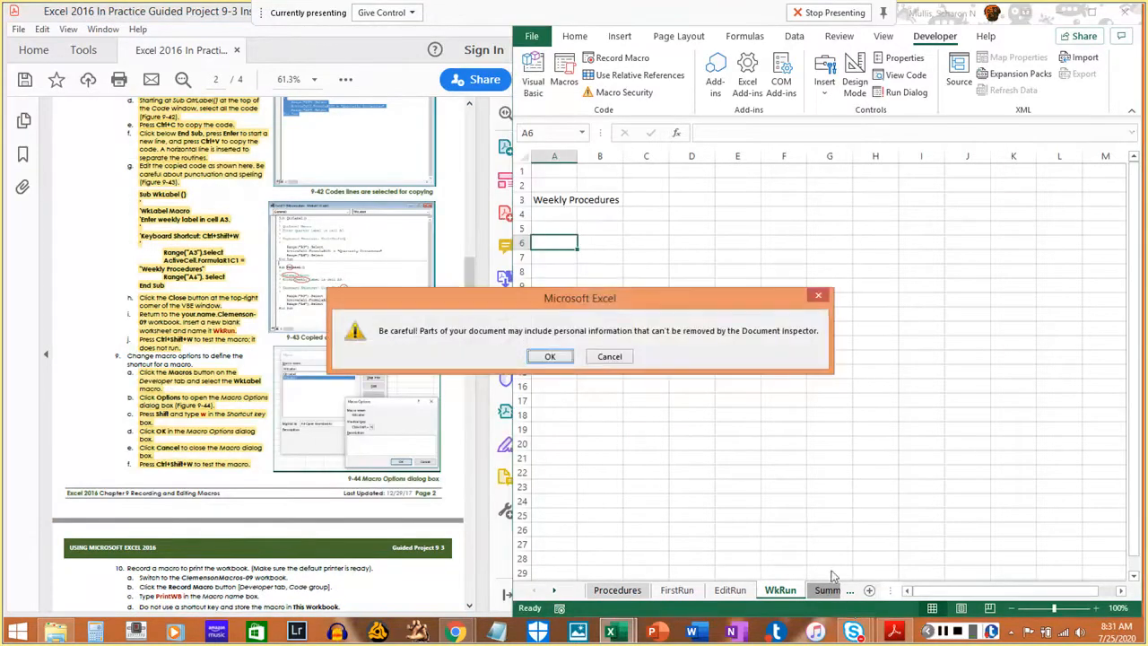
pyautogui.click(550, 357)
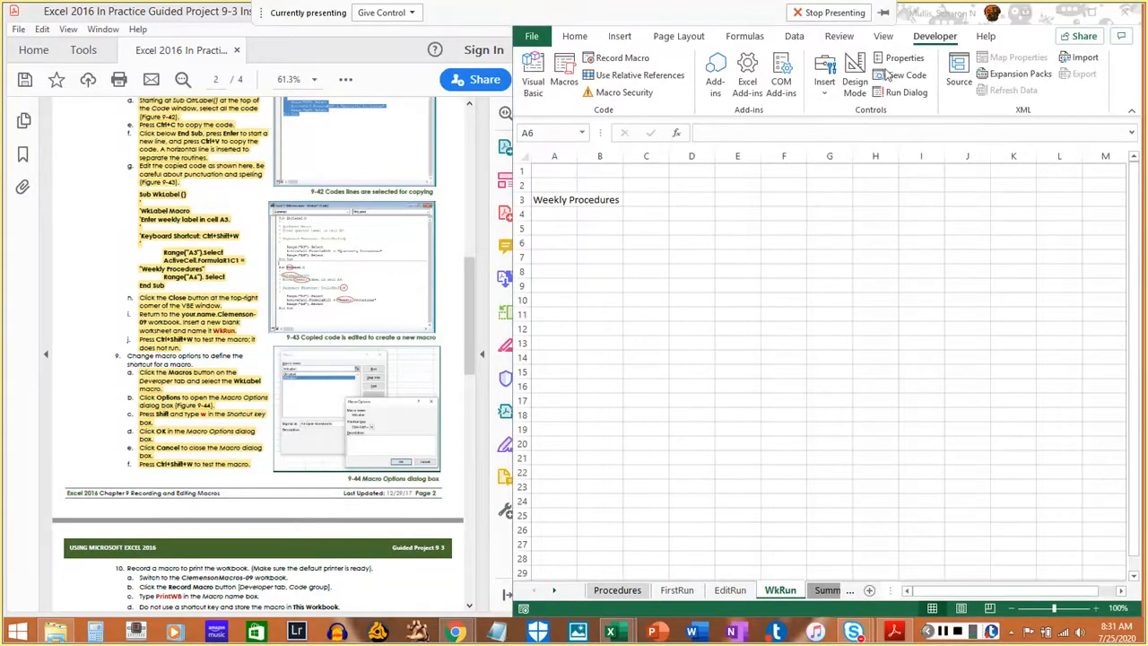
pyautogui.click(614, 13)
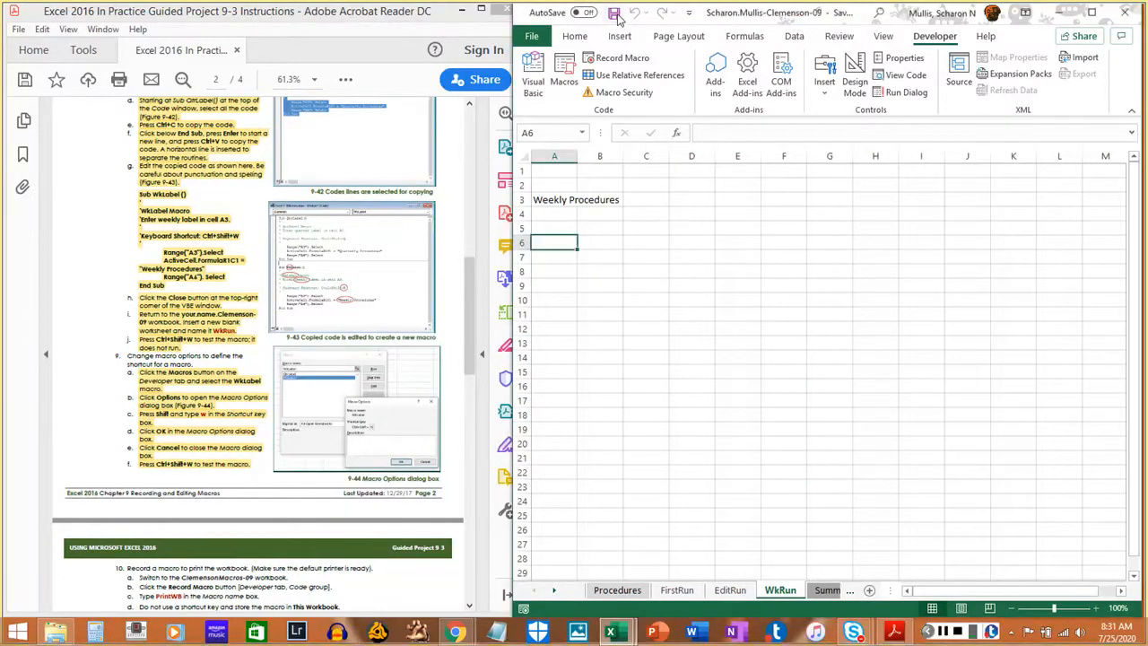
pyautogui.click(553, 356)
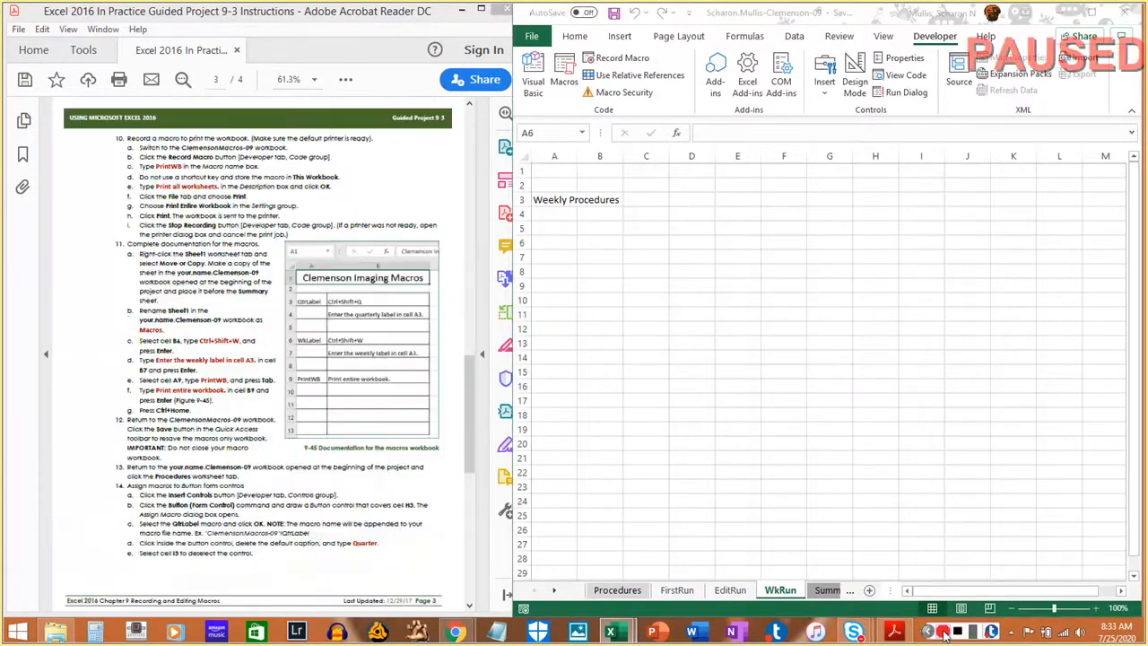
# - Minimize the Clemenson-09 workbook, switch to the ClemensonMacros-09 workbook, and highlight instruction 10a in the PDF
pyautogui.click(944, 633)
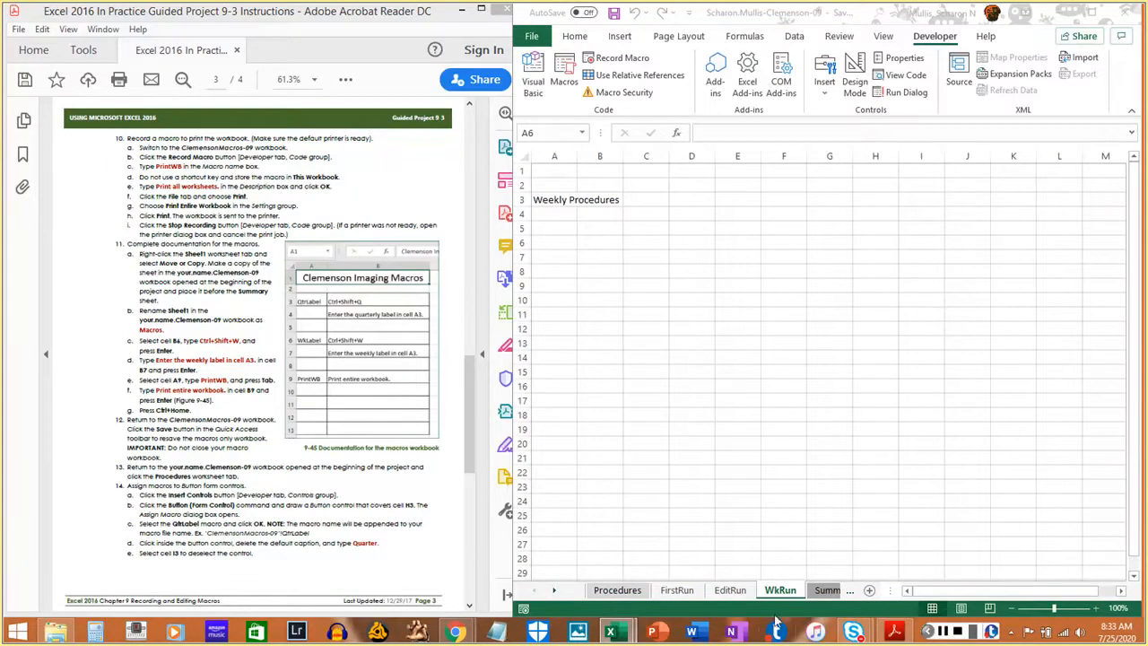
pyautogui.click(1059, 16)
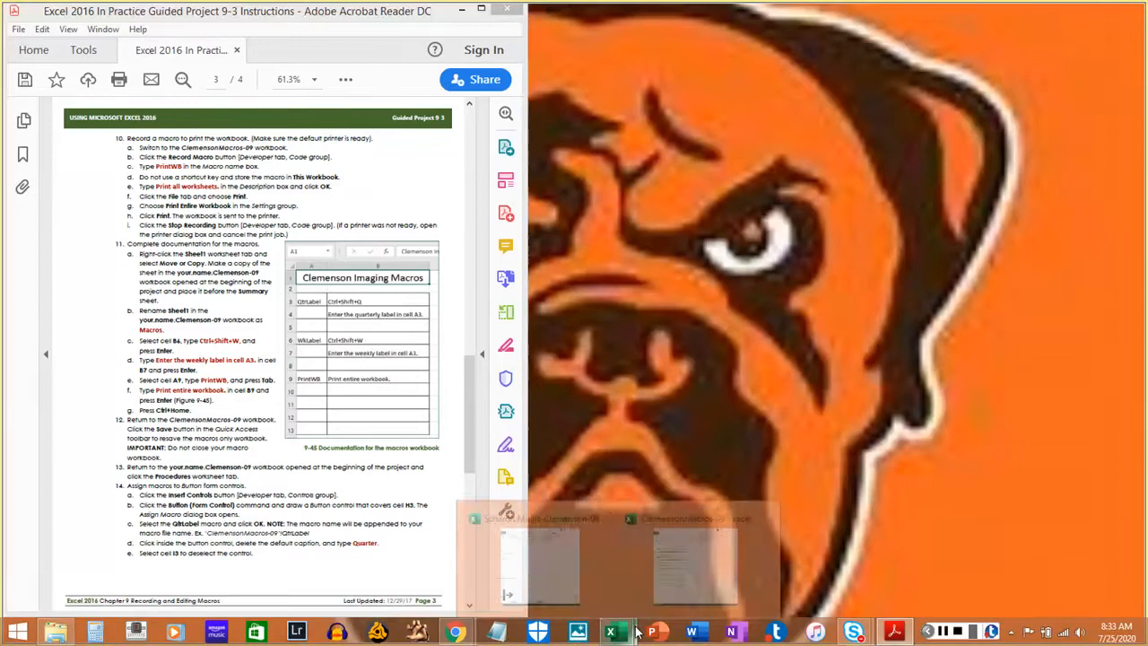
pyautogui.moveTo(610, 633)
pyautogui.click(696, 563)
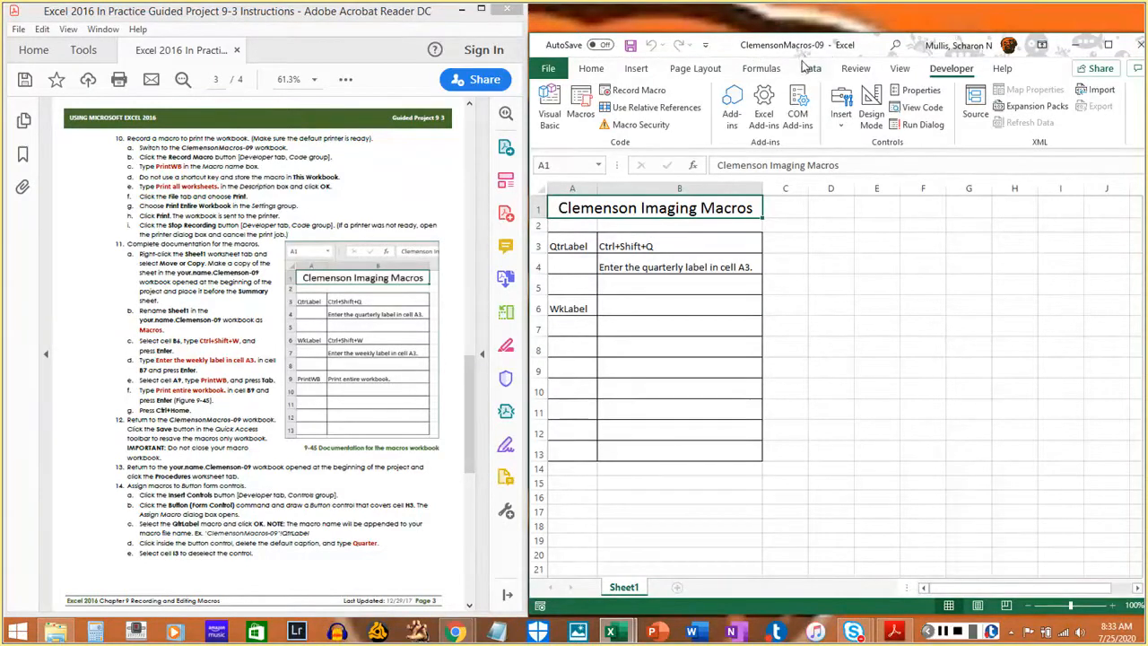
pyautogui.moveTo(138, 148); pyautogui.dragTo(286, 148)
pyautogui.click(280, 148)
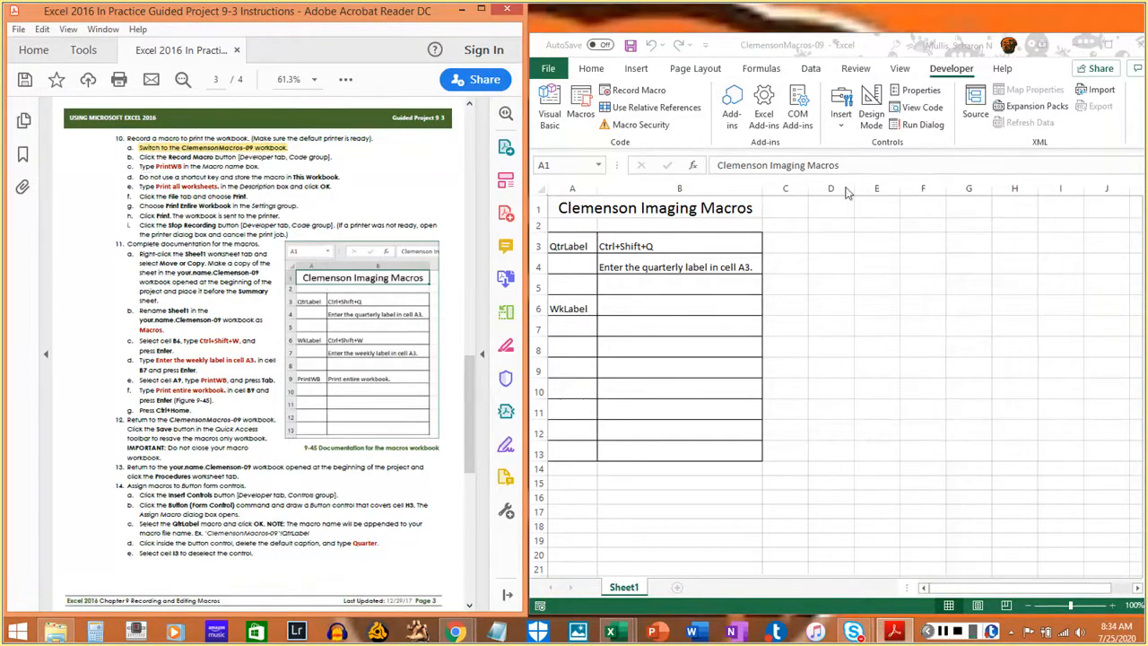
# - Open the Record Macro dialog in the ClemensonMacros-09 workbook and highlight instruction 10b in the PDF
pyautogui.click(961, 72)
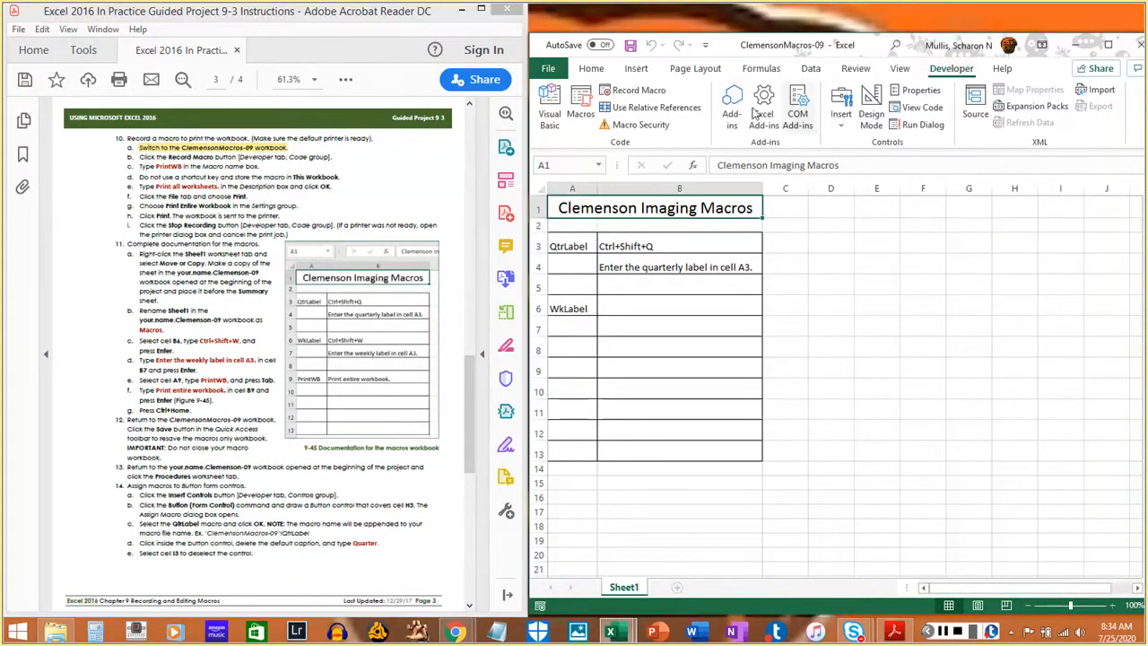
pyautogui.click(631, 93)
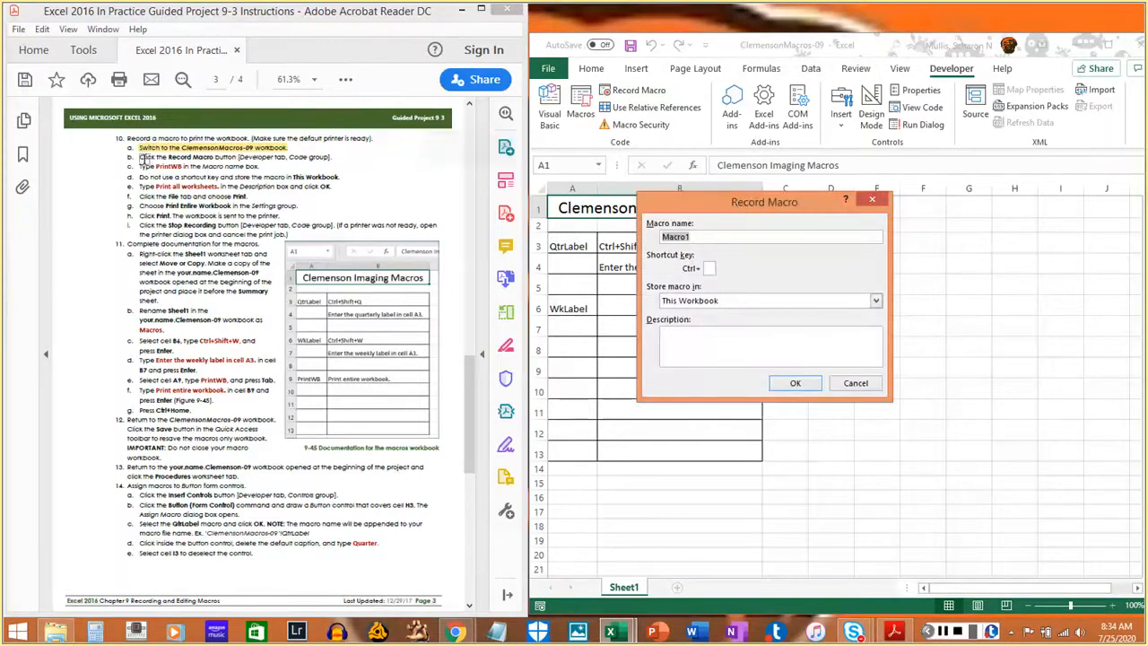
pyautogui.moveTo(139, 157); pyautogui.dragTo(331, 158)
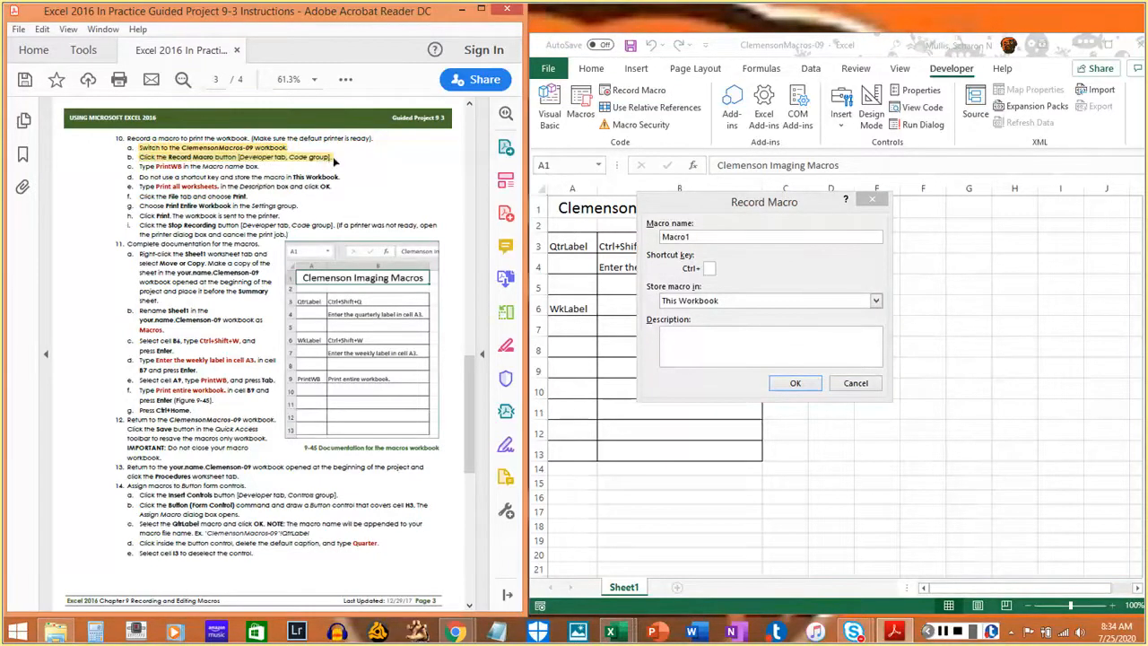
# - Name the new macro PrintWB and highlight instruction 10c in the PDF
pyautogui.click(703, 235)
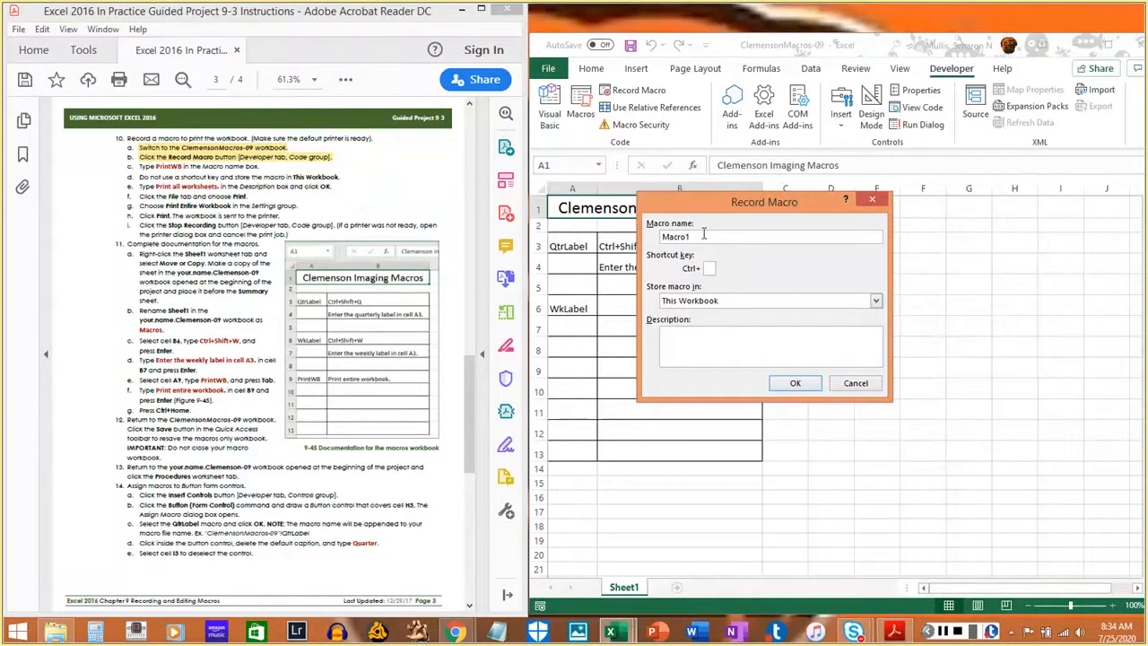
pyautogui.moveTo(704, 235); pyautogui.dragTo(633, 238)
pyautogui.write('PrintWB')
pyautogui.moveTo(139, 167); pyautogui.dragTo(255, 173)
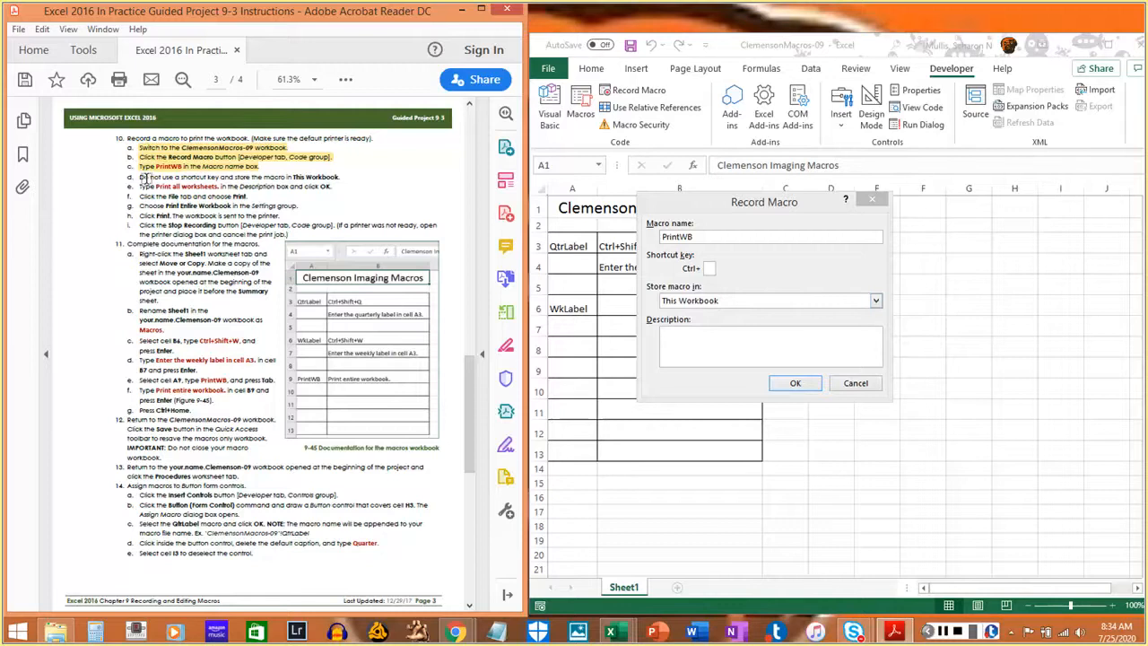
# - Describe the macro as "Print all worksheets.", start recording it, and highlight instructions 10d and 10e in the PDF
pyautogui.moveTo(136, 177); pyautogui.dragTo(341, 177)
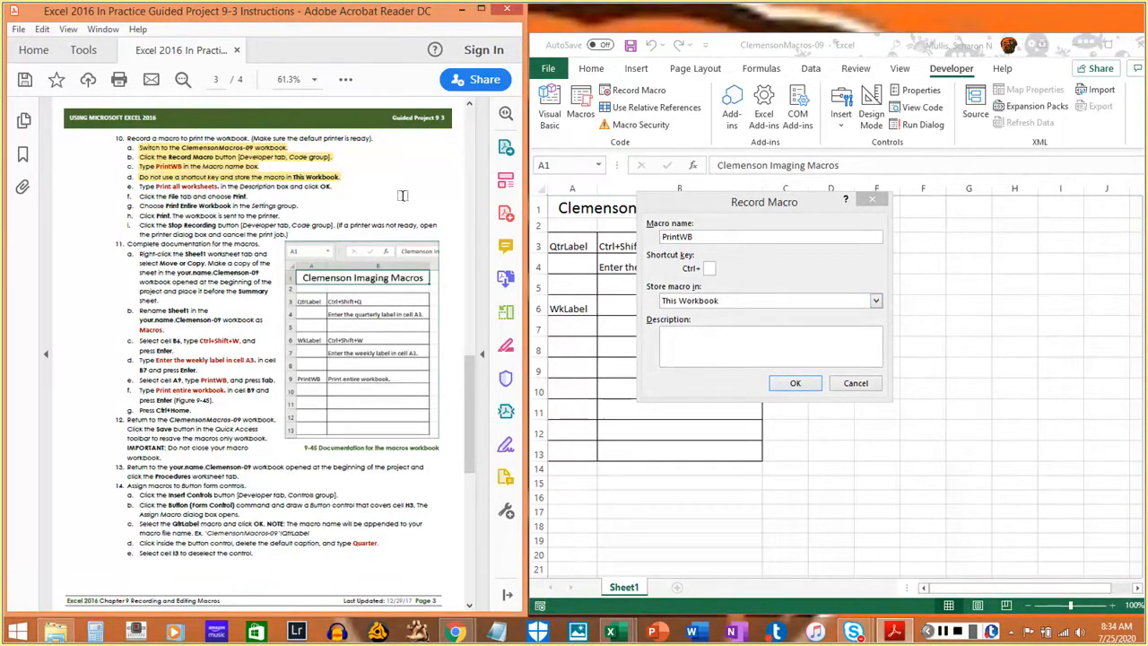
pyautogui.click(817, 344)
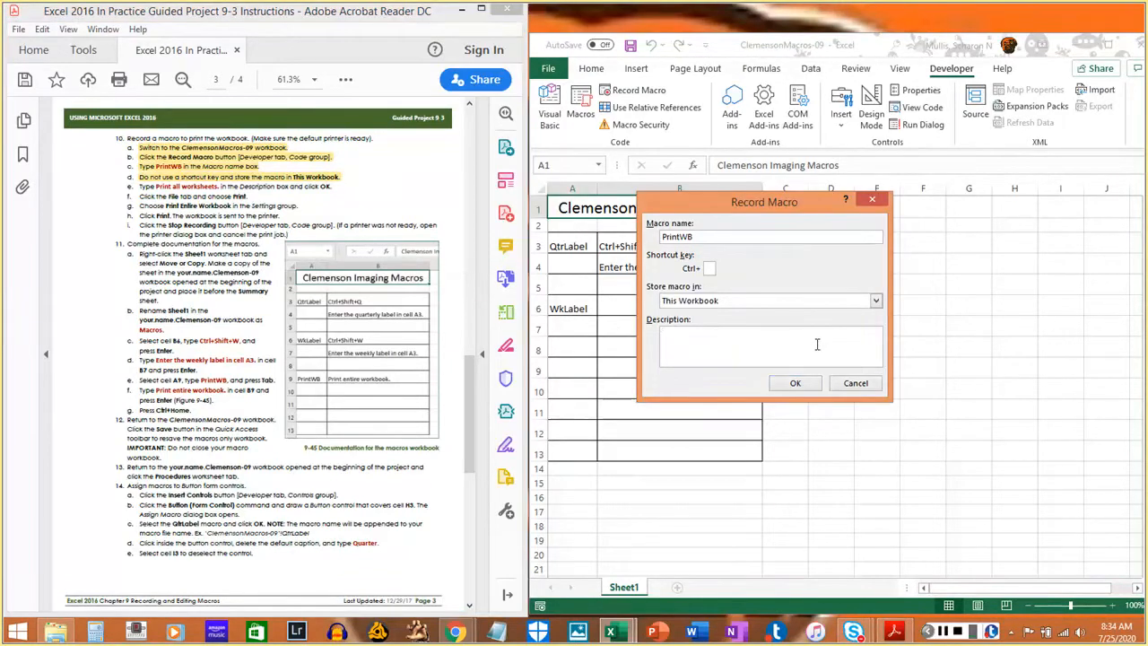
pyautogui.write('Print all workshe')
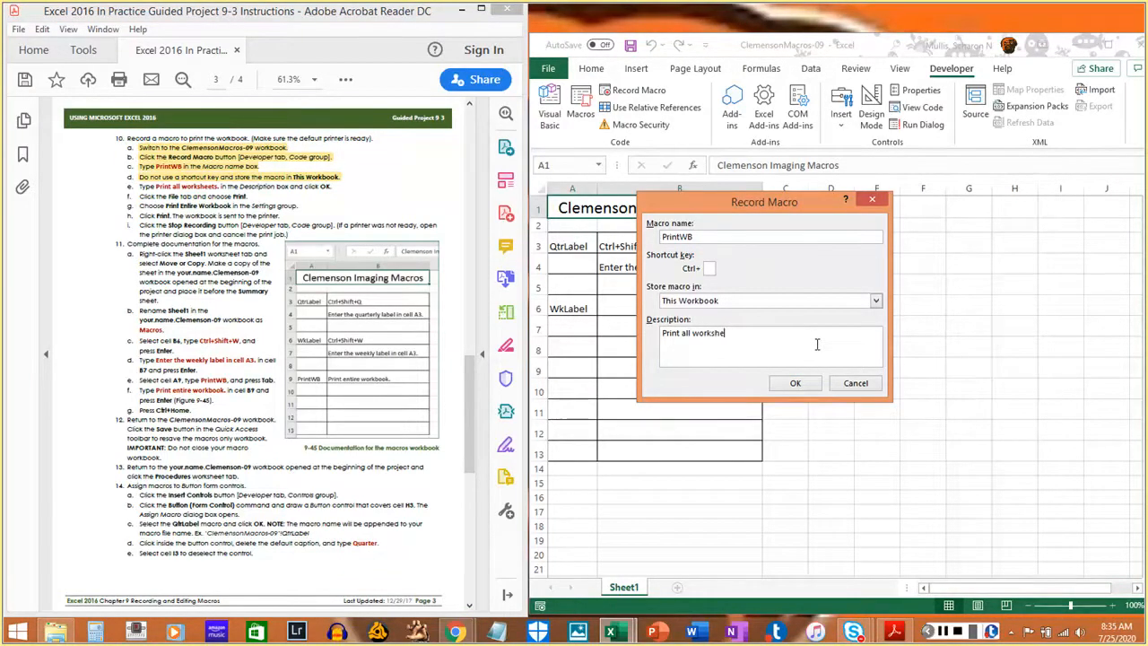
pyautogui.write('ets.')
pyautogui.moveTo(139, 188); pyautogui.dragTo(334, 187)
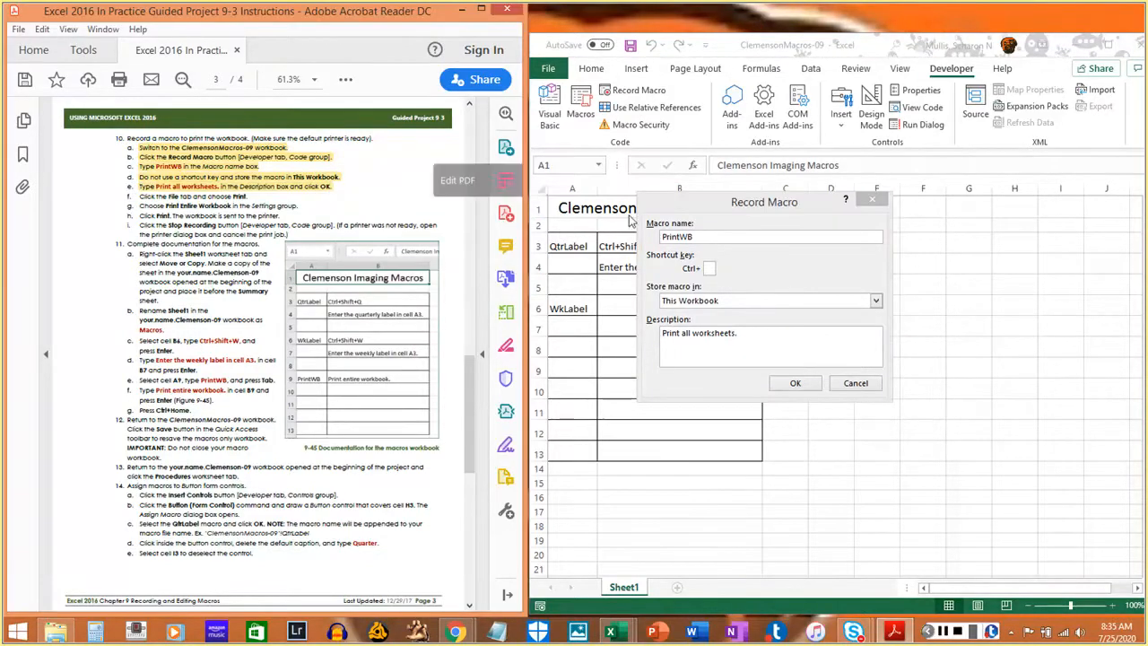
pyautogui.click(795, 384)
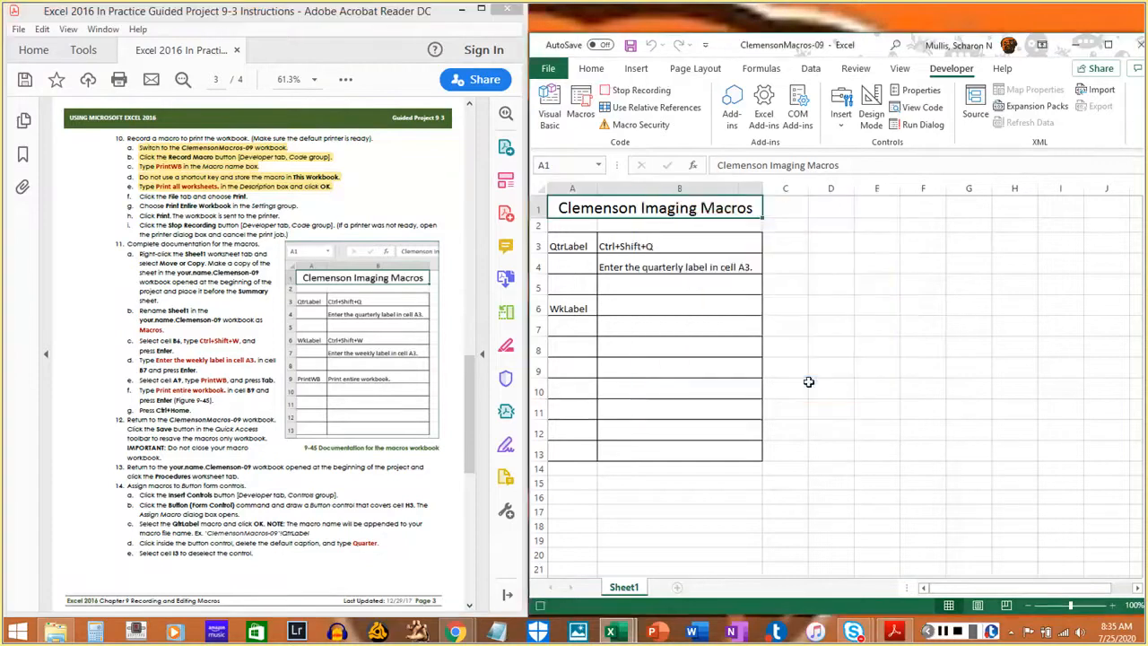
# - Open the print settings for the ClemensonMacros-09 workbook and highlight instruction 10f in the PDF
pyautogui.click(549, 70)
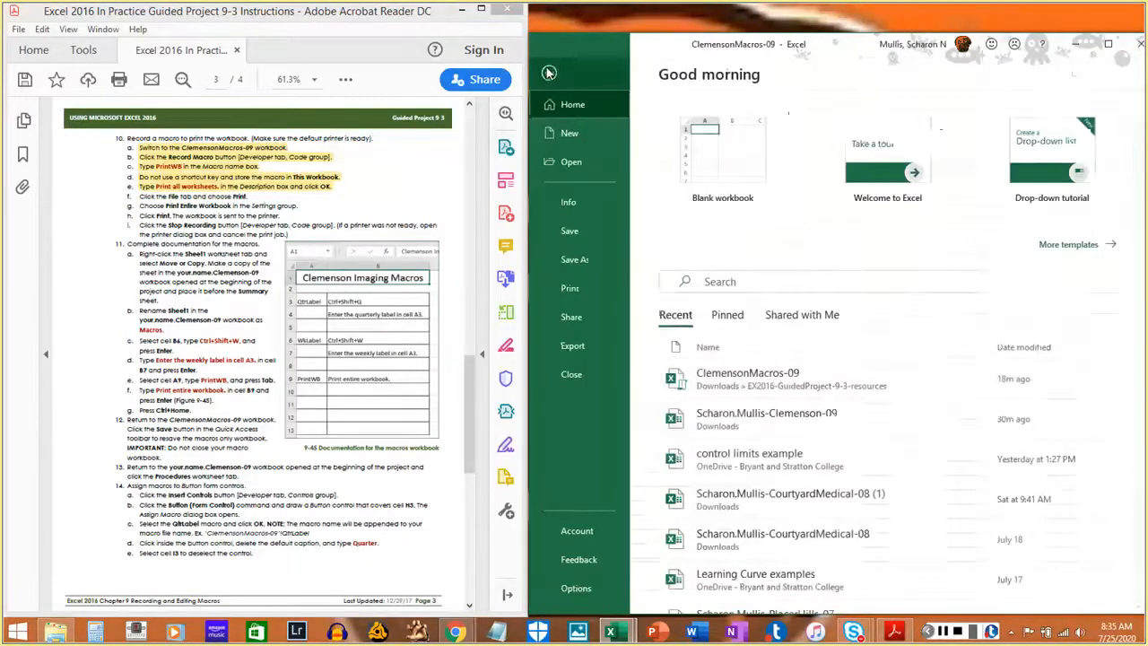
pyautogui.click(583, 288)
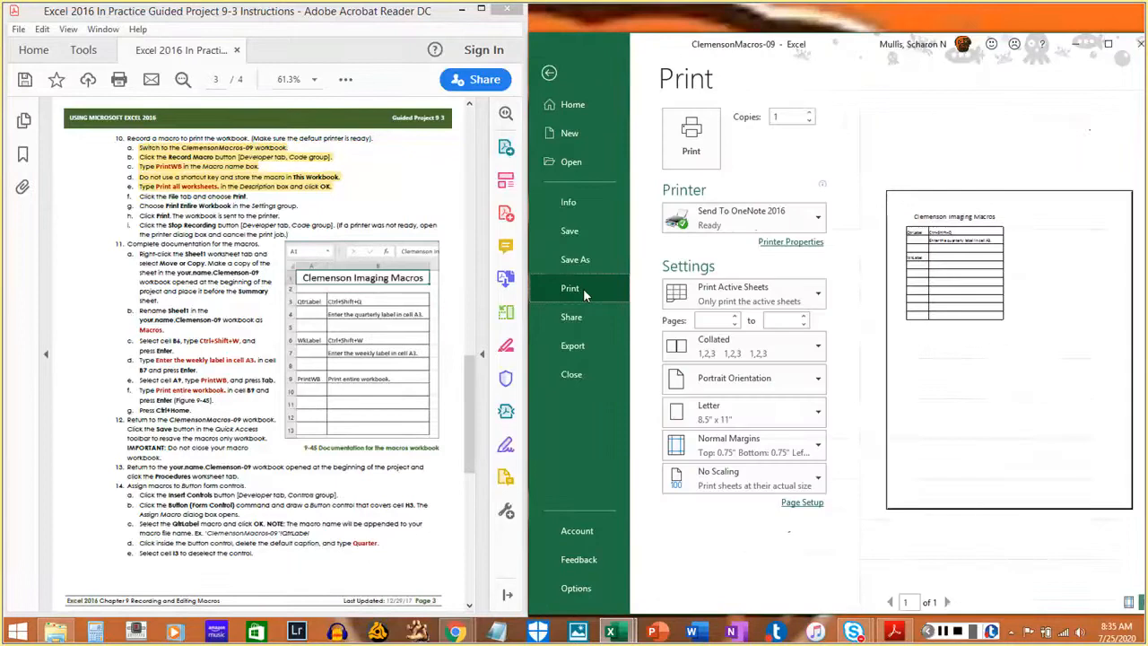
pyautogui.click(718, 226)
pyautogui.click(717, 226)
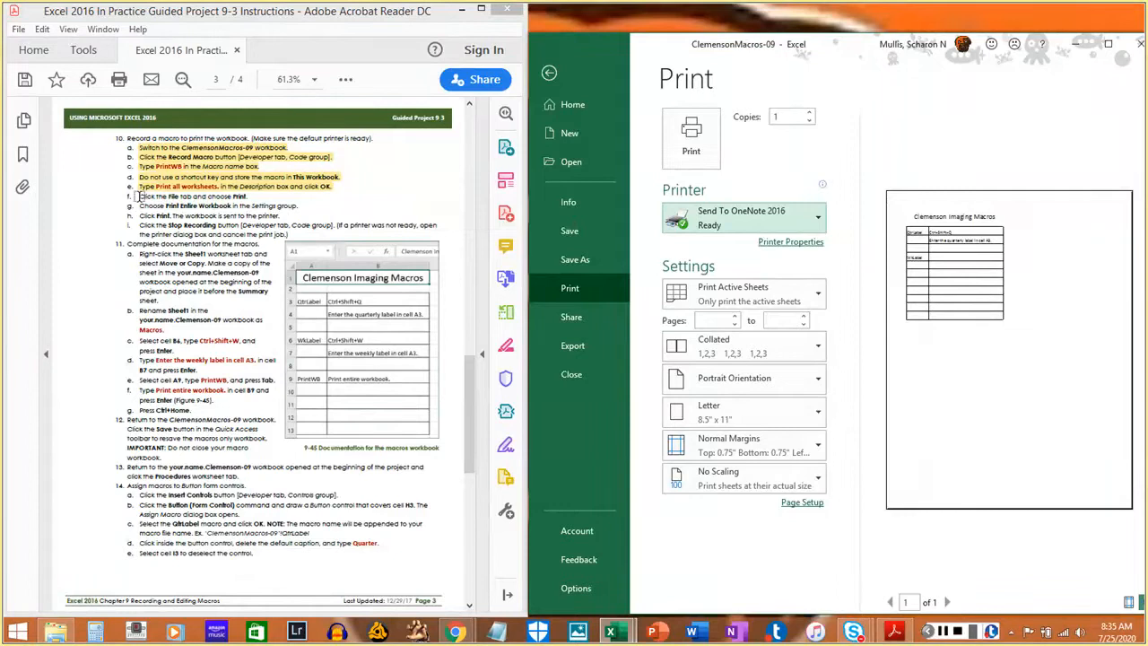
pyautogui.moveTo(139, 195); pyautogui.dragTo(253, 196)
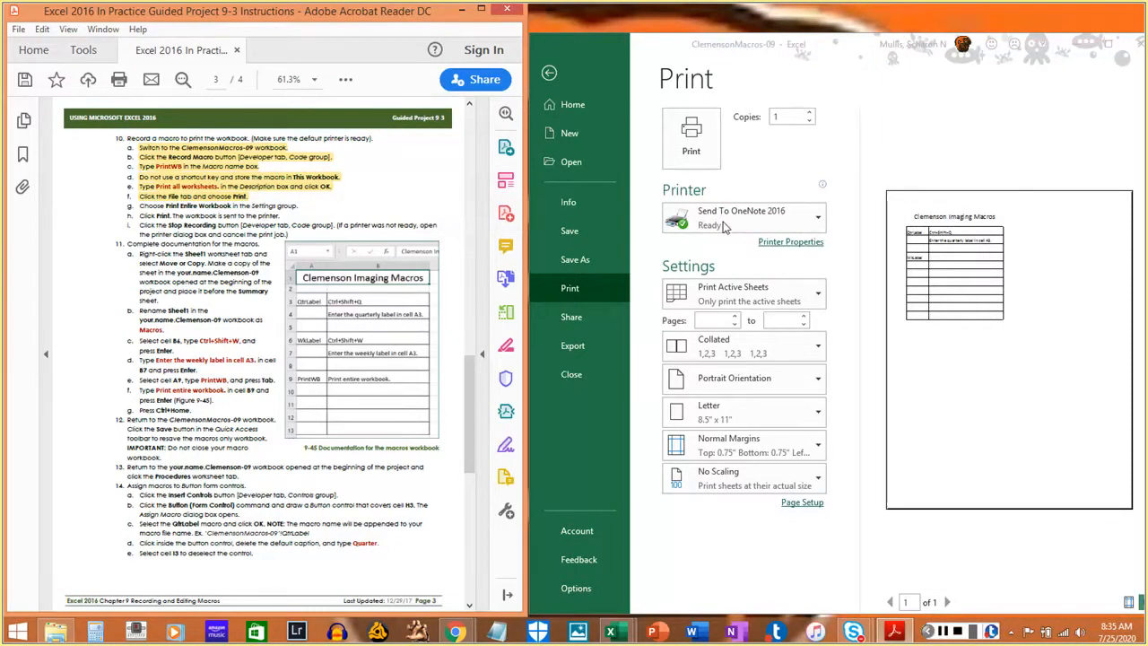
# - Print the entire workbook to the ECON195_041820 section in OneNote and close the OneNote window
pyautogui.click(729, 305)
pyautogui.click(741, 305)
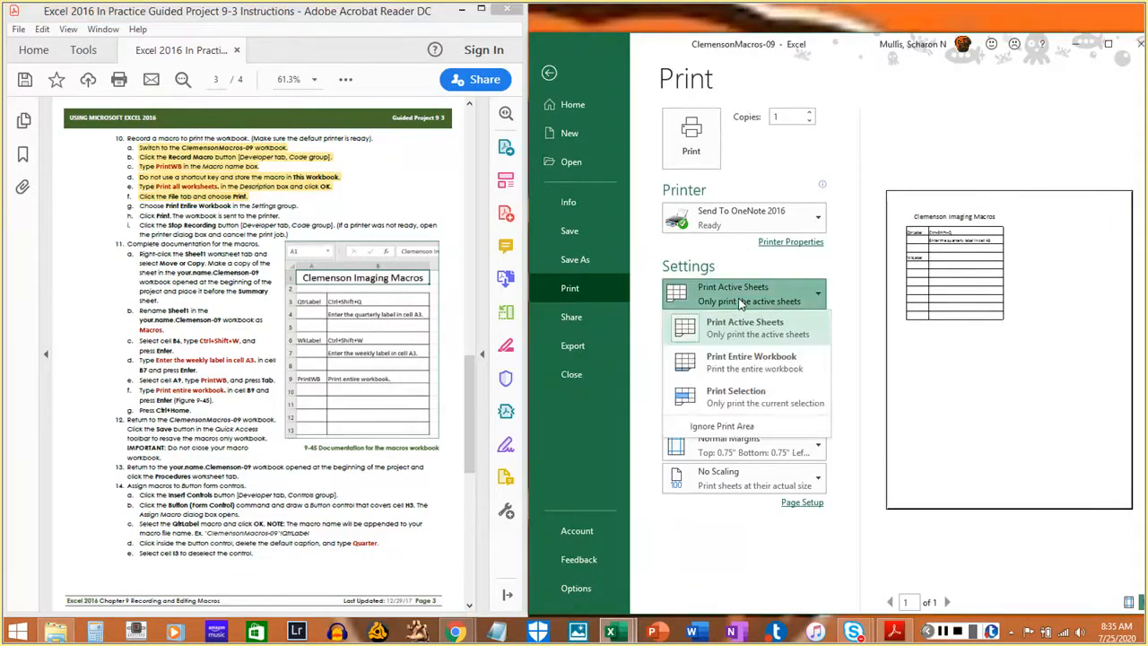
pyautogui.click(752, 363)
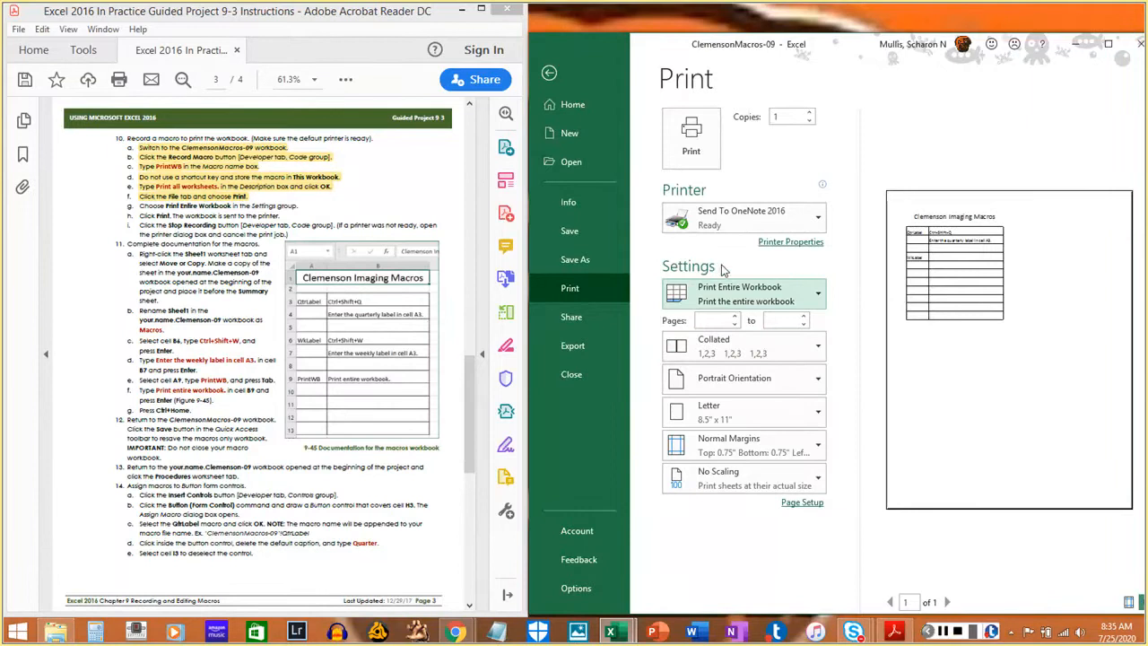
pyautogui.click(694, 146)
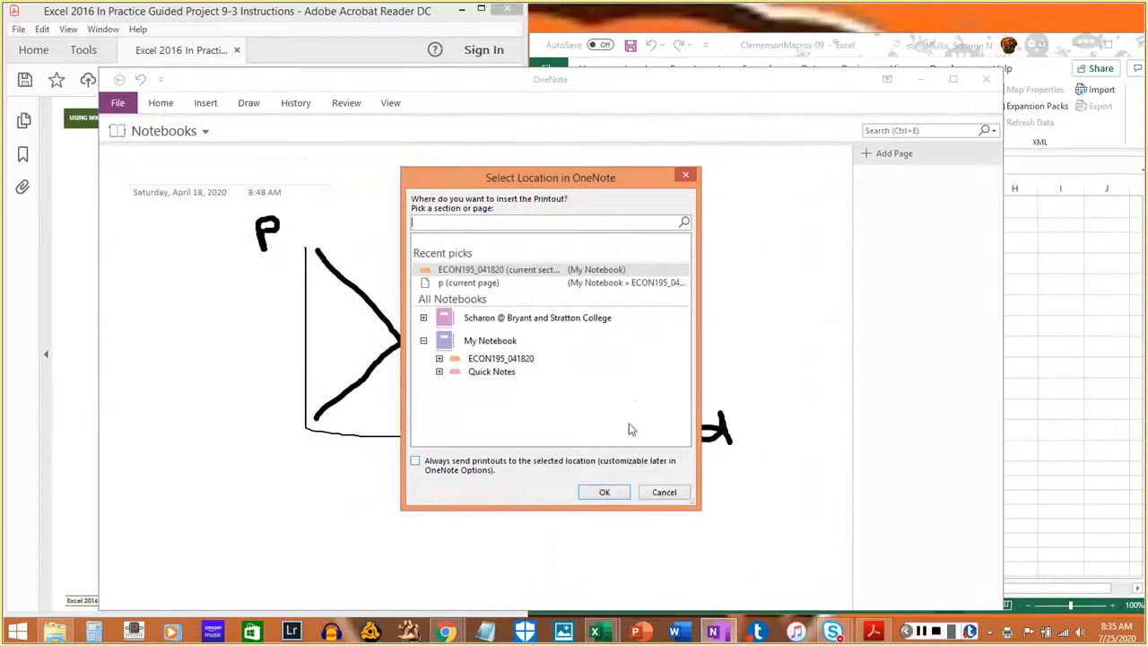
pyautogui.click(609, 493)
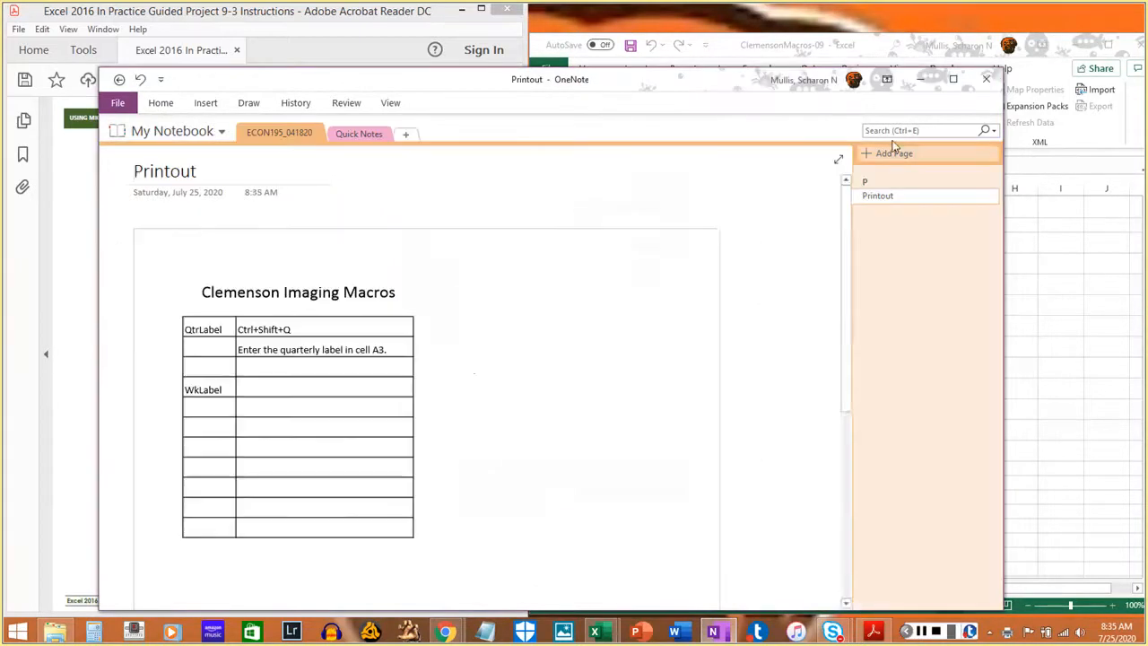
pyautogui.click(986, 79)
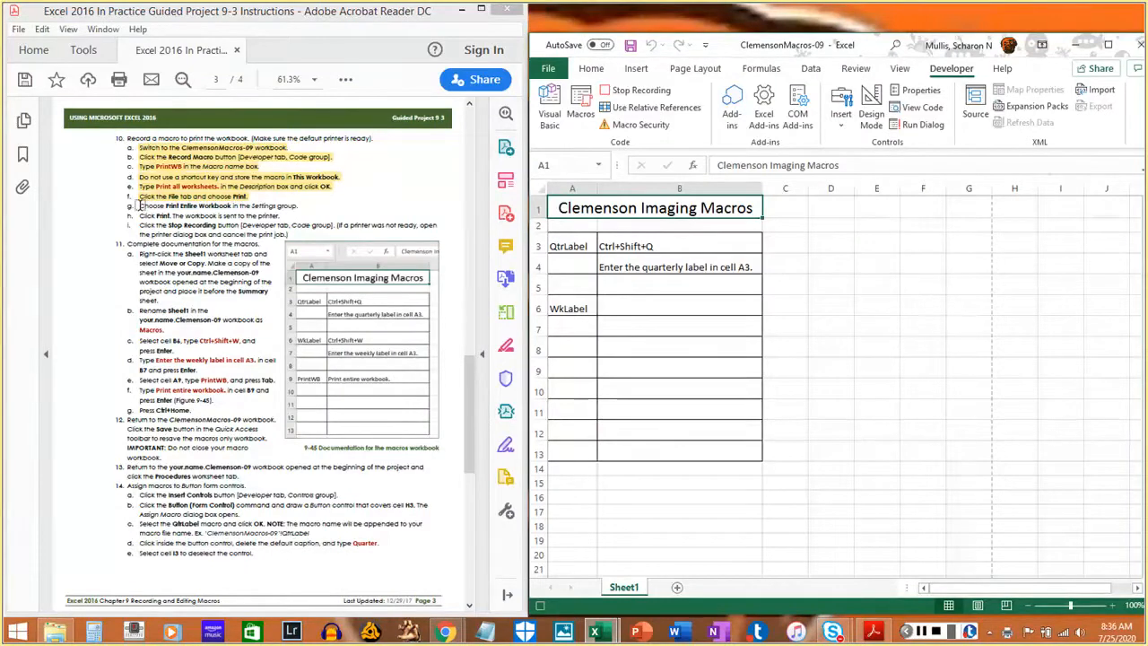
# - Highlight instructions 10g through 10i in the PDF and stop recording the macro
pyautogui.moveTo(140, 206); pyautogui.dragTo(296, 208)
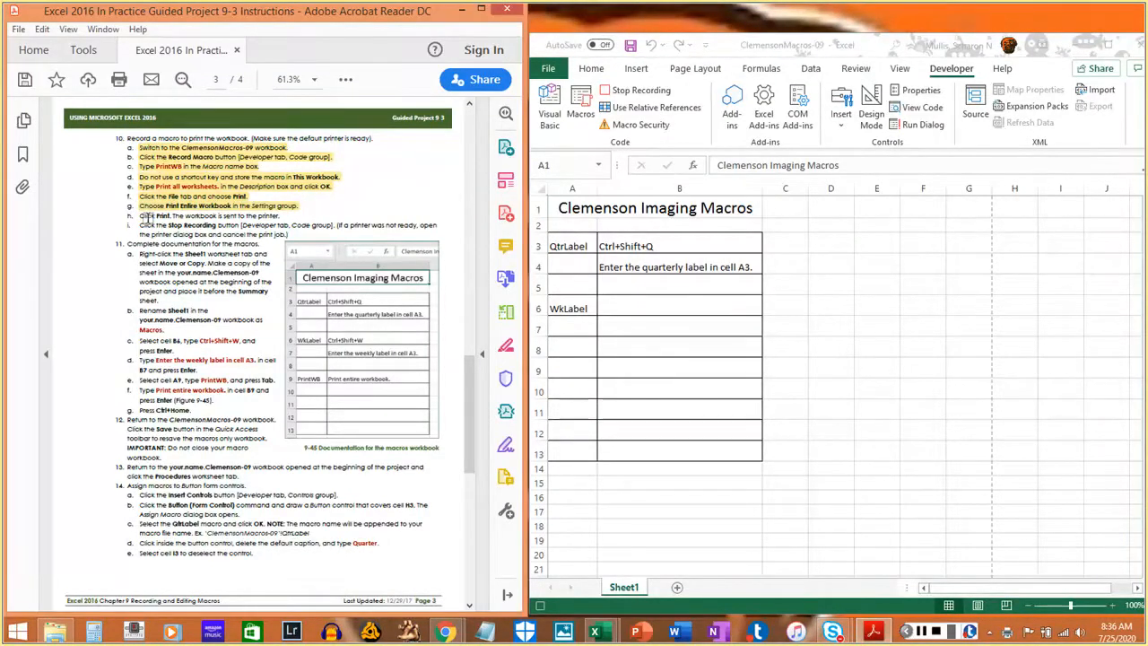
pyautogui.moveTo(138, 216); pyautogui.dragTo(280, 216)
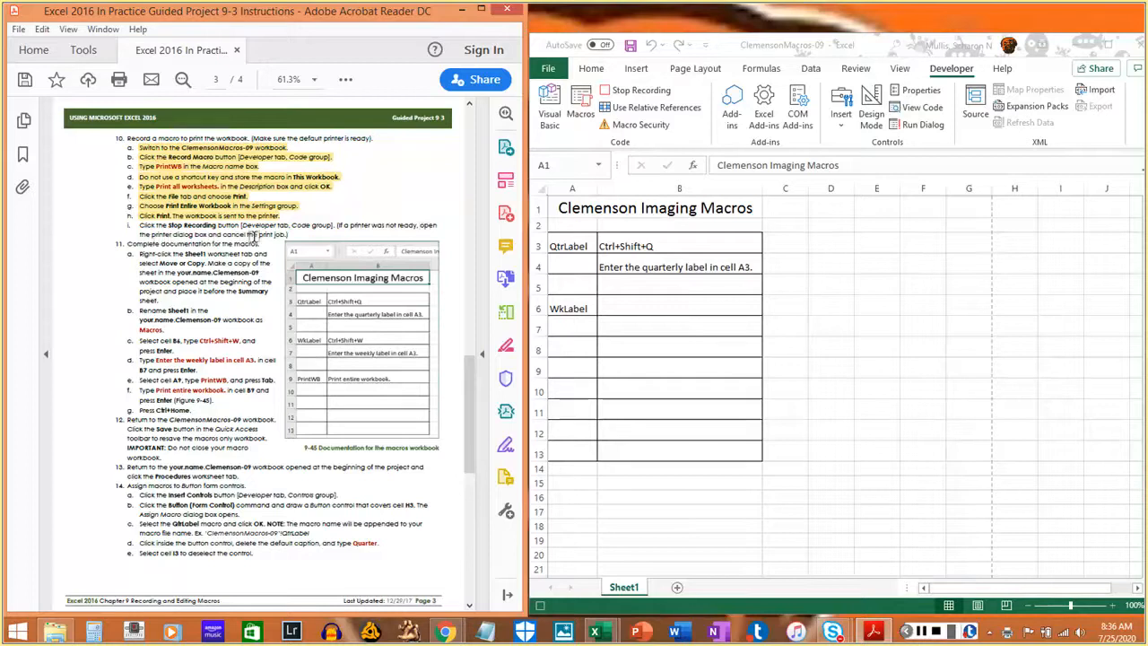
pyautogui.click(626, 98)
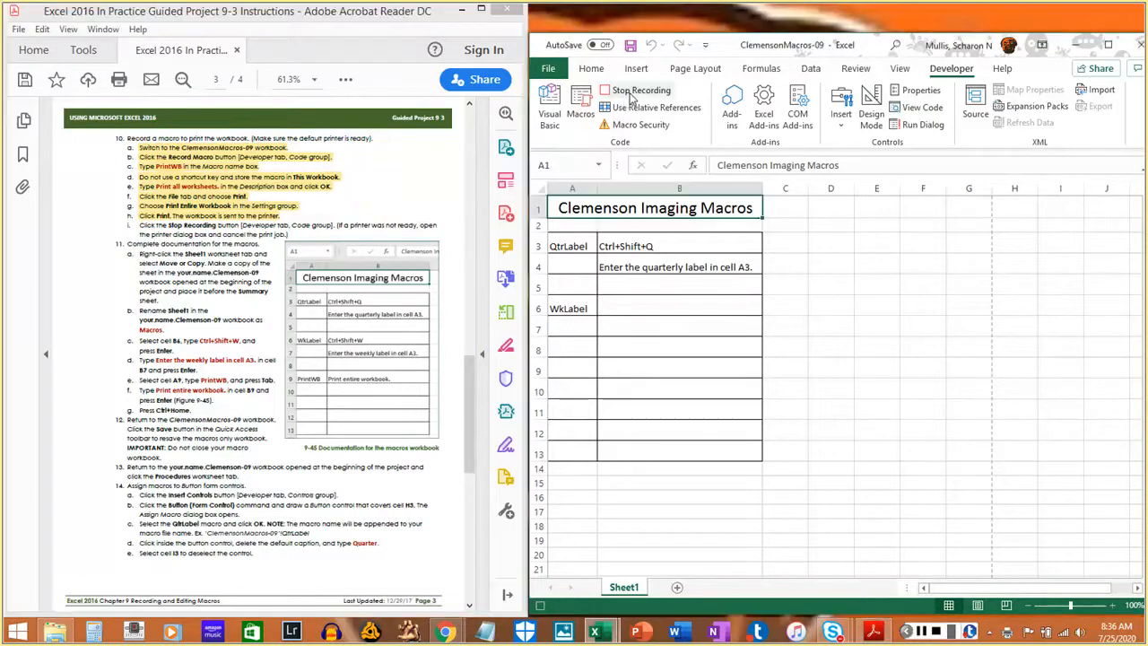
pyautogui.click(628, 94)
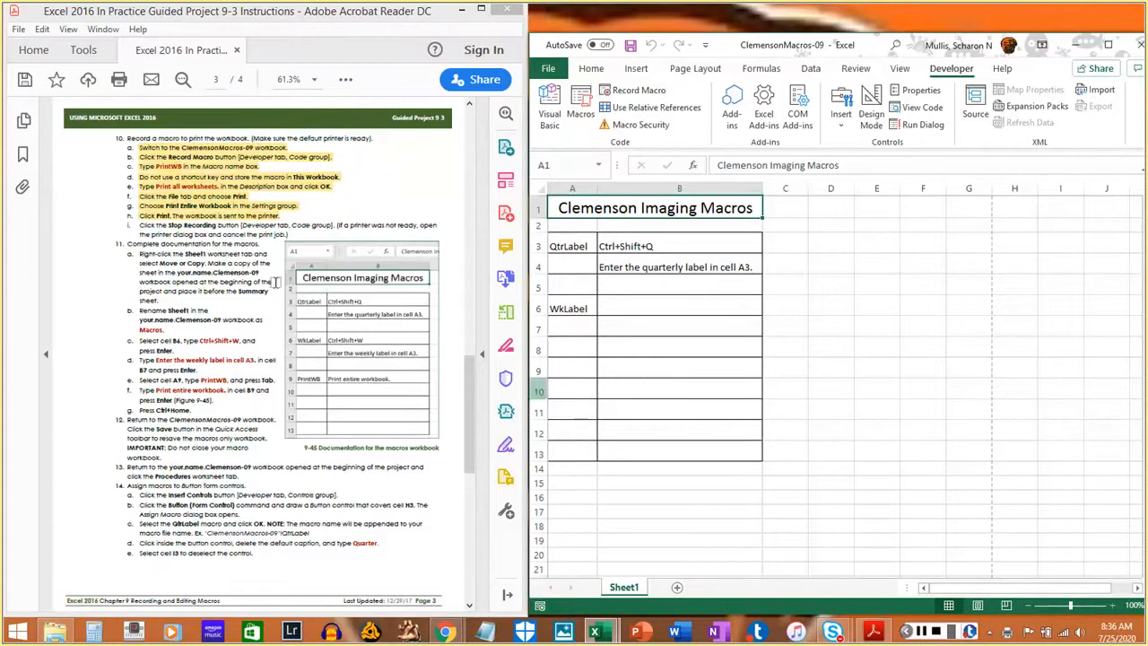
pyautogui.moveTo(140, 225); pyautogui.dragTo(287, 236)
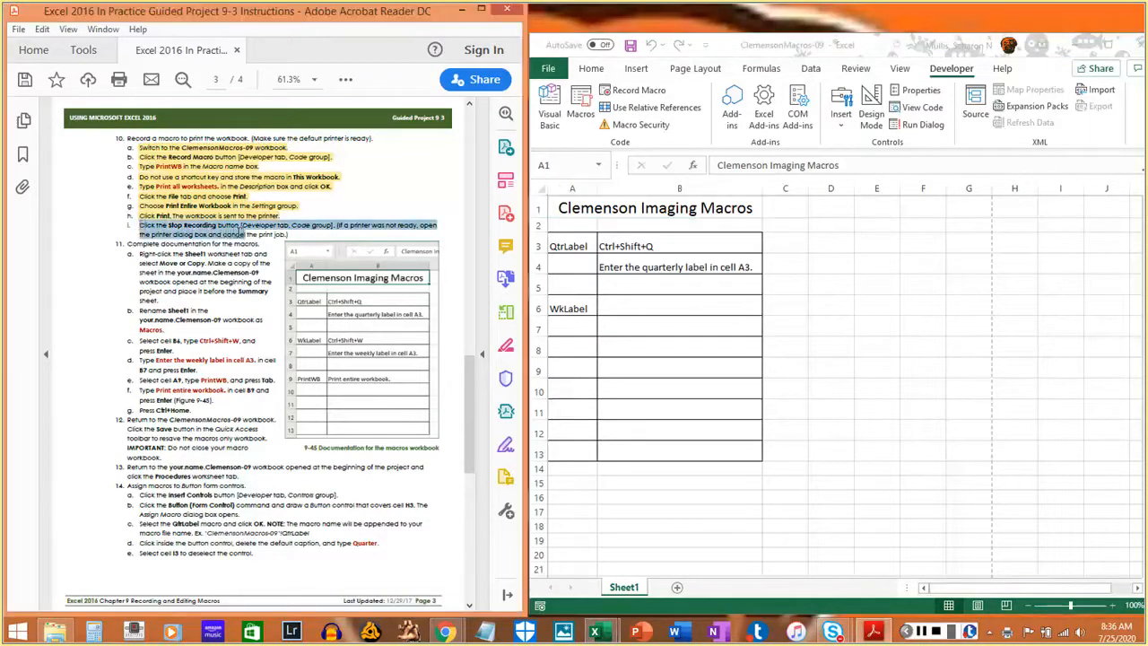
pyautogui.click(287, 238)
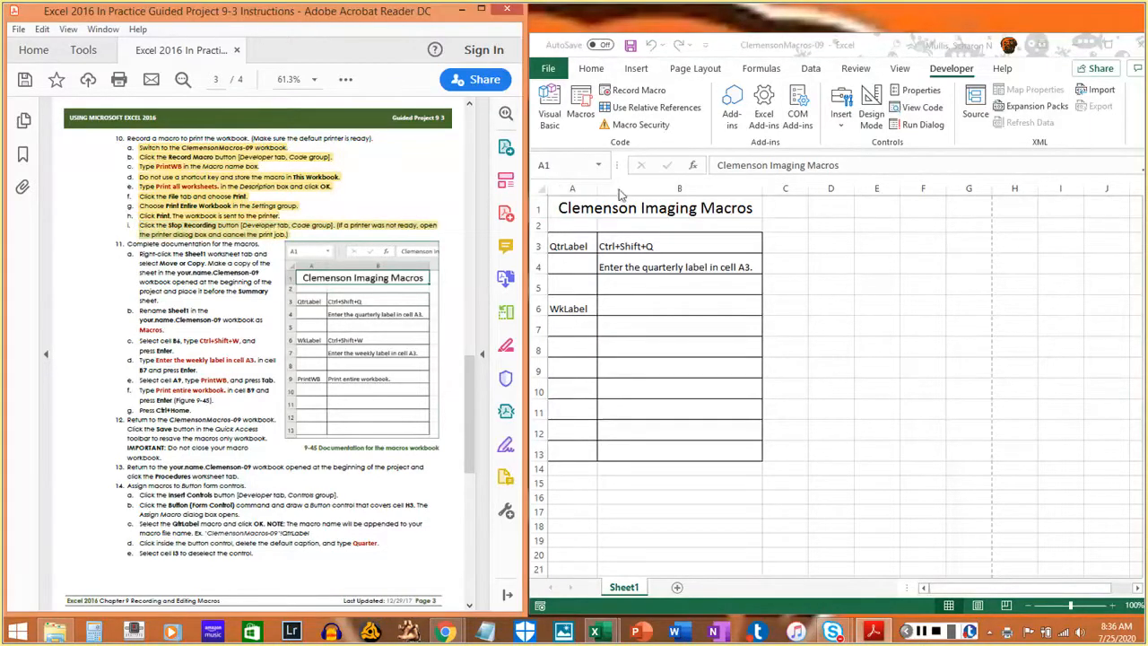
# - Save the ClemensonMacros-09 workbook
pyautogui.click(1131, 141)
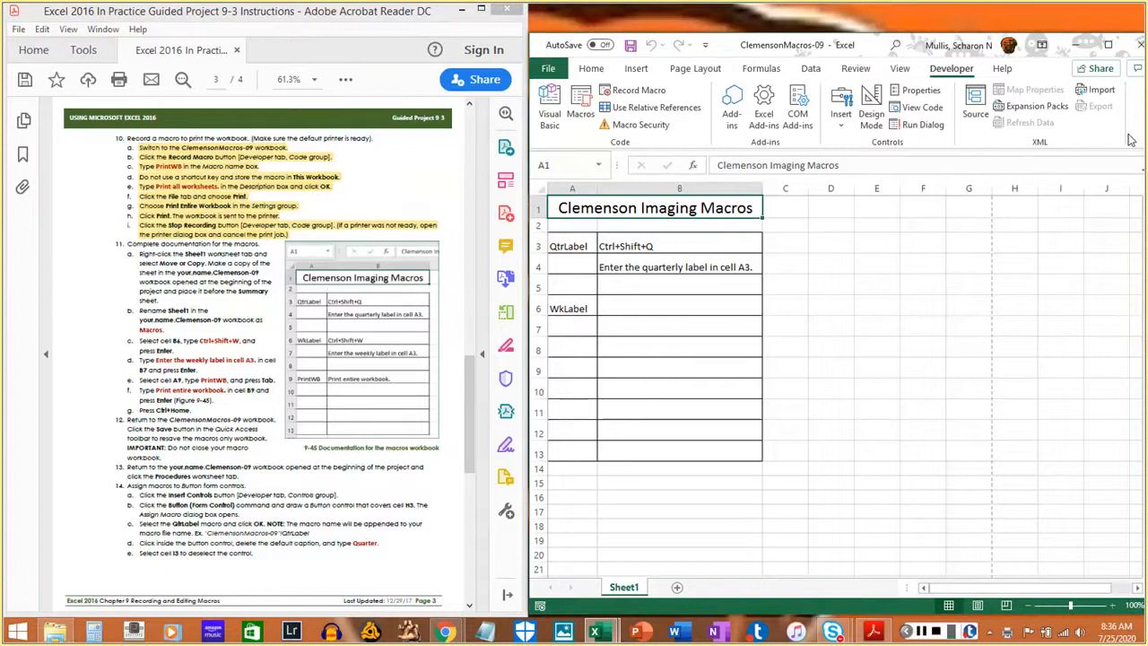
pyautogui.hotkey('ctrl', 's')
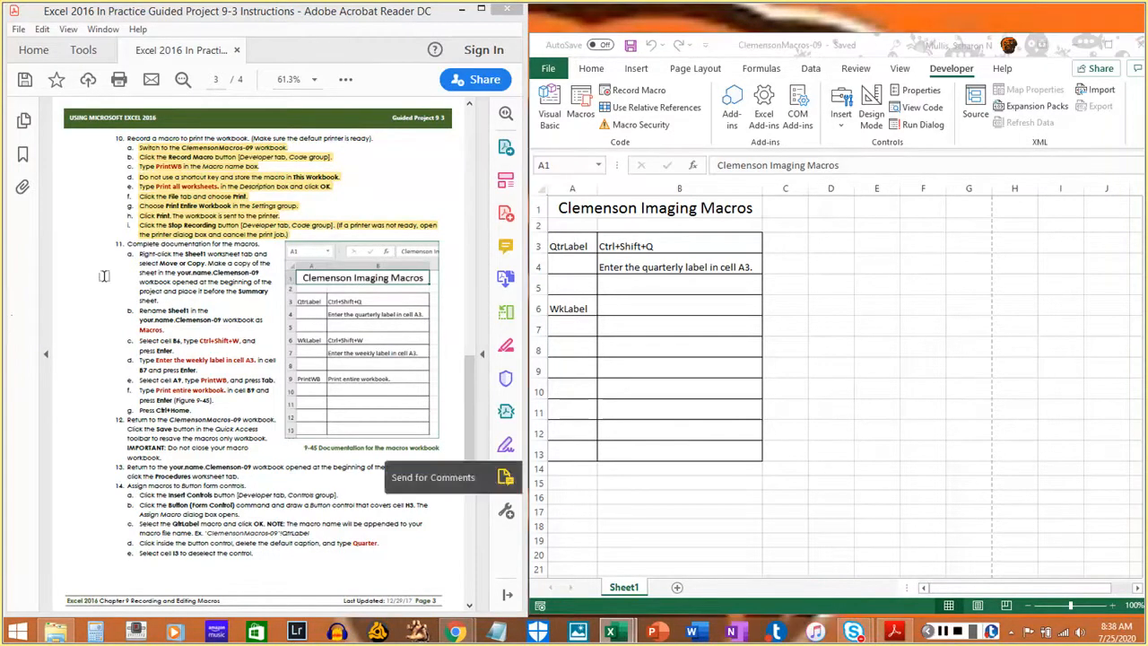
# - Open Move or Copy for Sheet1, enable creating a copy, and choose the Clemenson-09 workbook as the destination
pyautogui.scroll(-2, 170, 267)
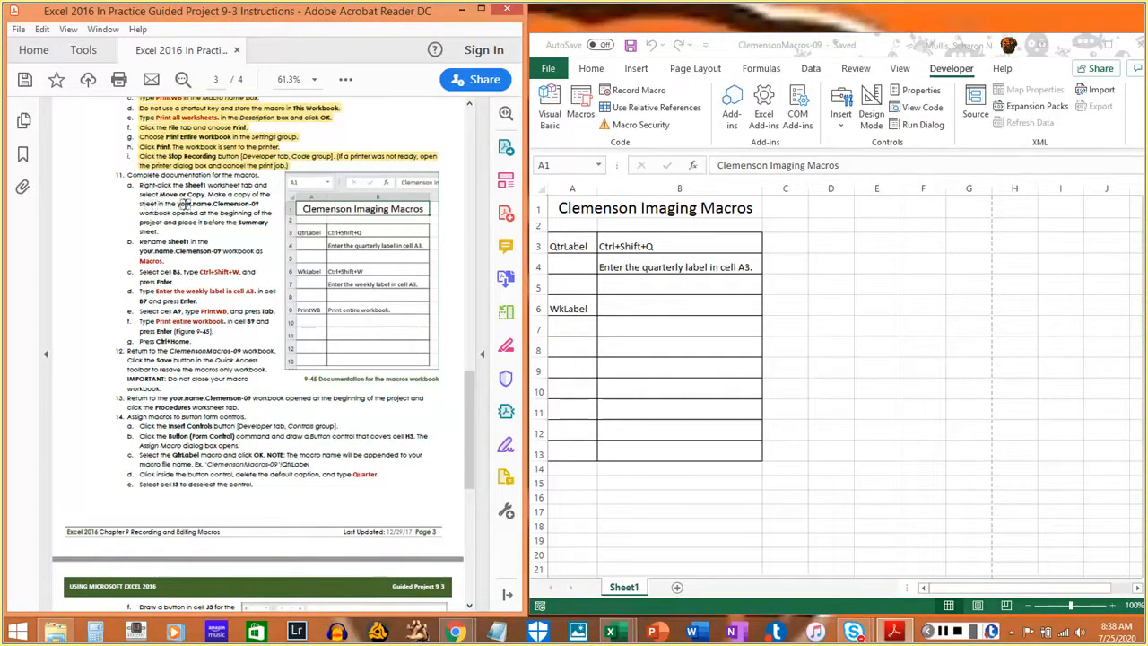
pyautogui.click(729, 608)
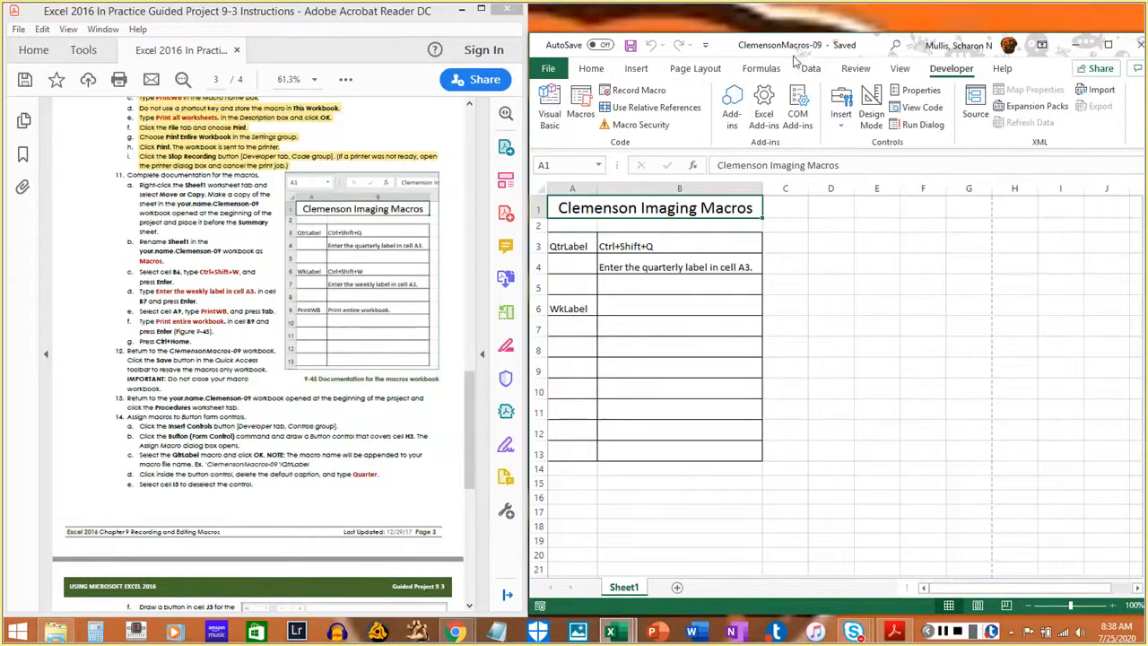
pyautogui.rightClick(631, 592)
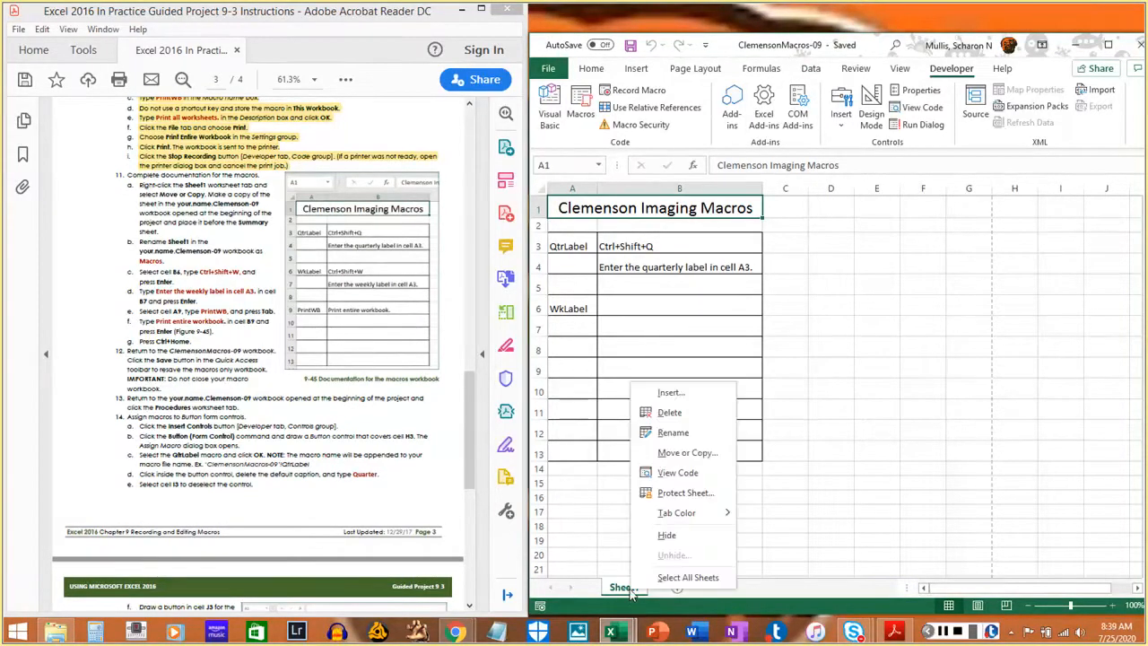
pyautogui.click(681, 459)
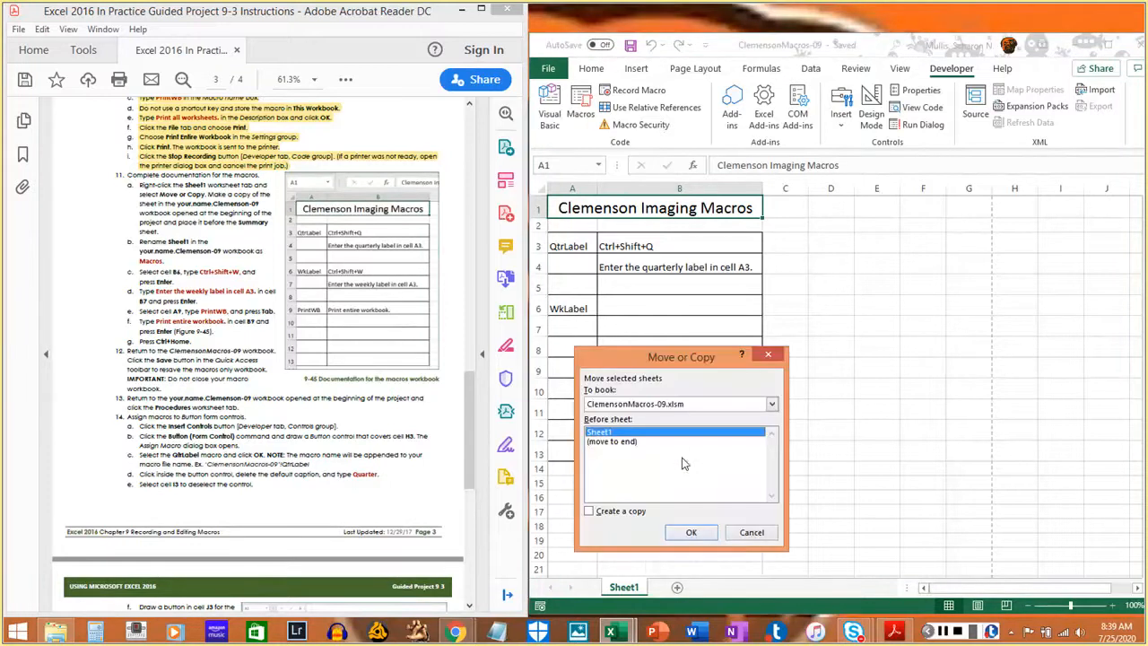
pyautogui.click(602, 515)
pyautogui.click(768, 405)
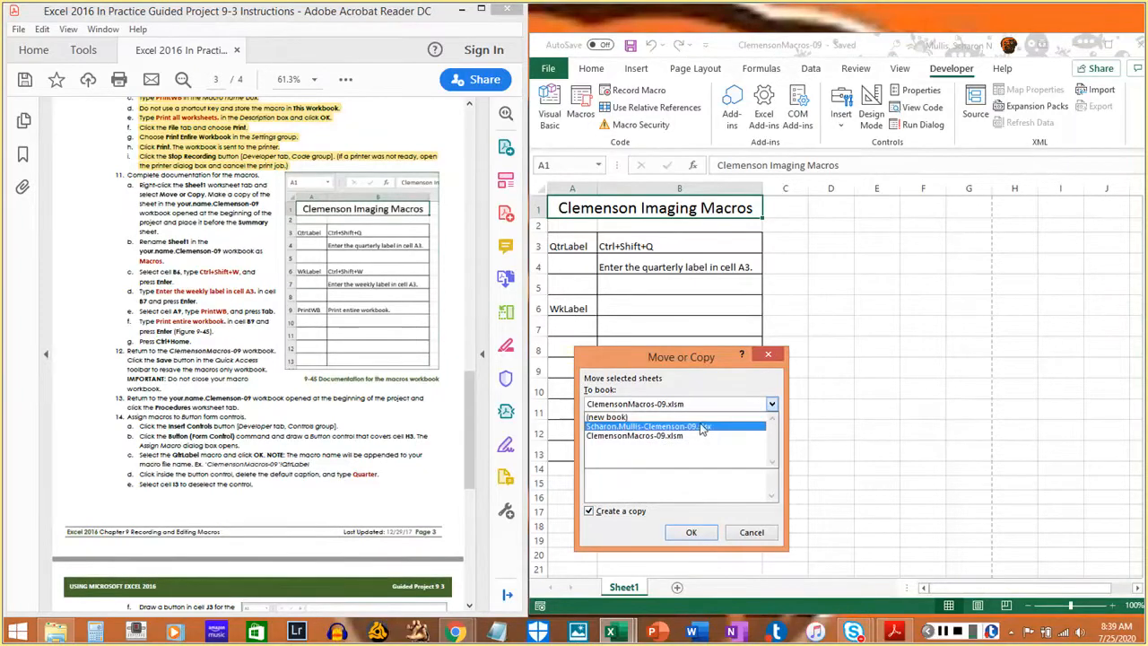
pyautogui.click(701, 427)
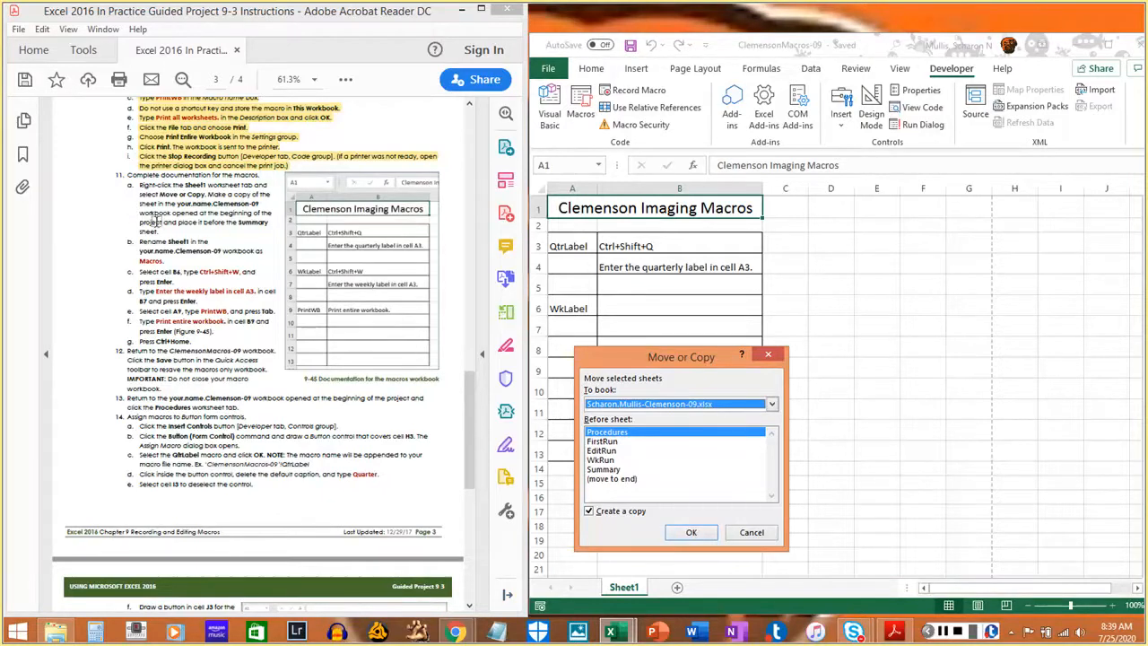
# - Highlight instruction 11a in the PDF up to "opened at the beginning of the project"
pyautogui.moveTo(139, 184); pyautogui.dragTo(191, 194)
pyautogui.moveTo(212, 194); pyautogui.dragTo(172, 219)
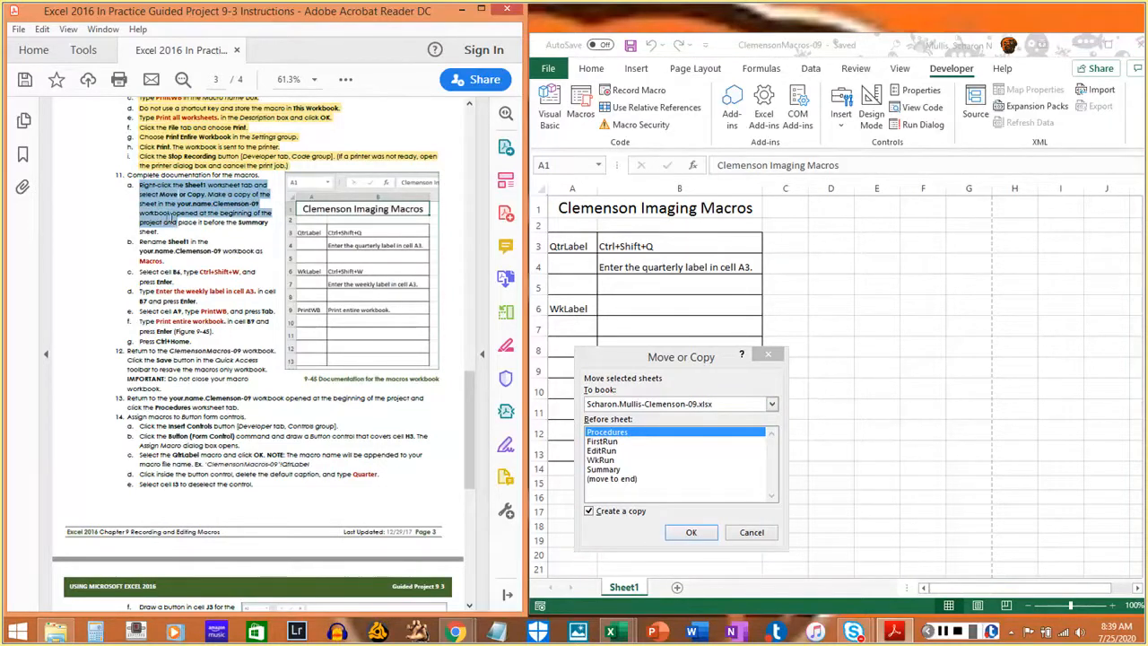
pyautogui.click(165, 222)
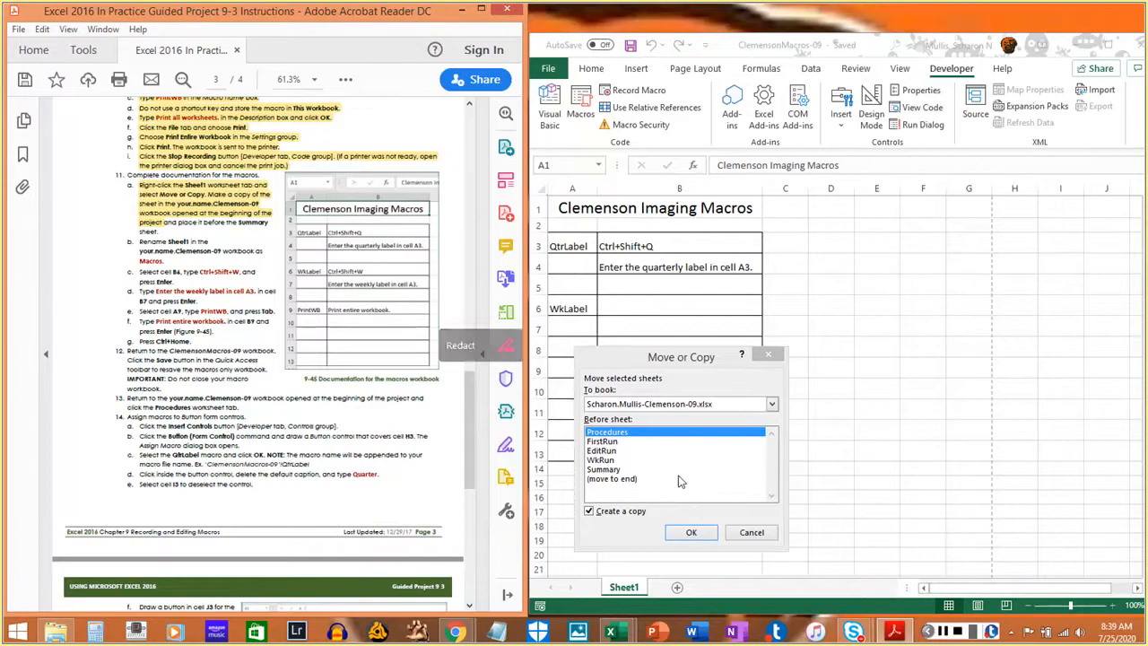
# - Place the Sheet1 copy before the WkRun sheet and complete the copy
pyautogui.click(608, 469)
pyautogui.click(623, 461)
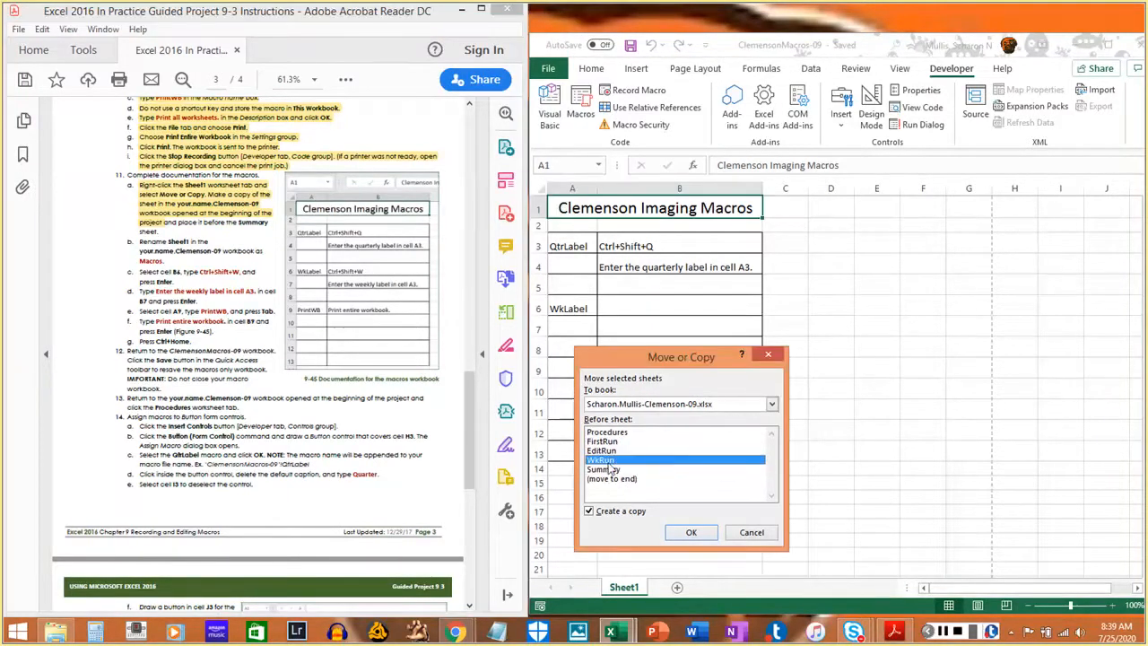
pyautogui.click(695, 533)
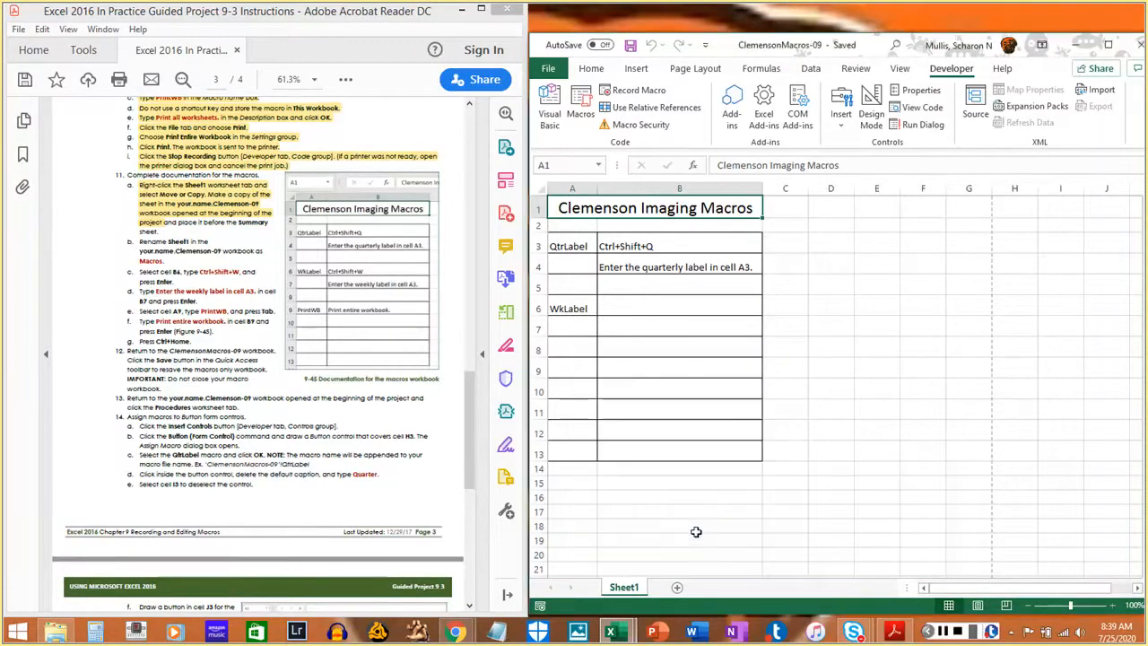
# - Minimize the ClemensonMacros-09 workbook, switch to the Clemenson-09 workbook, and bring the sheet tabs around Sheet1 and Summary into view
pyautogui.click(1077, 45)
pyautogui.moveTo(619, 634)
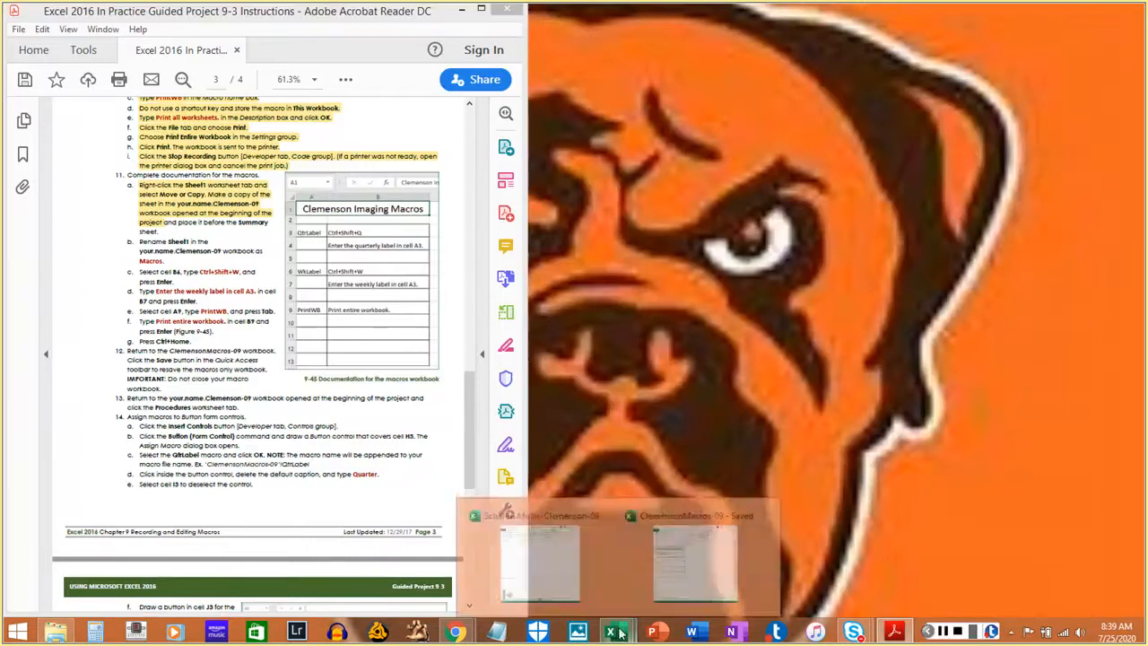
pyautogui.click(559, 579)
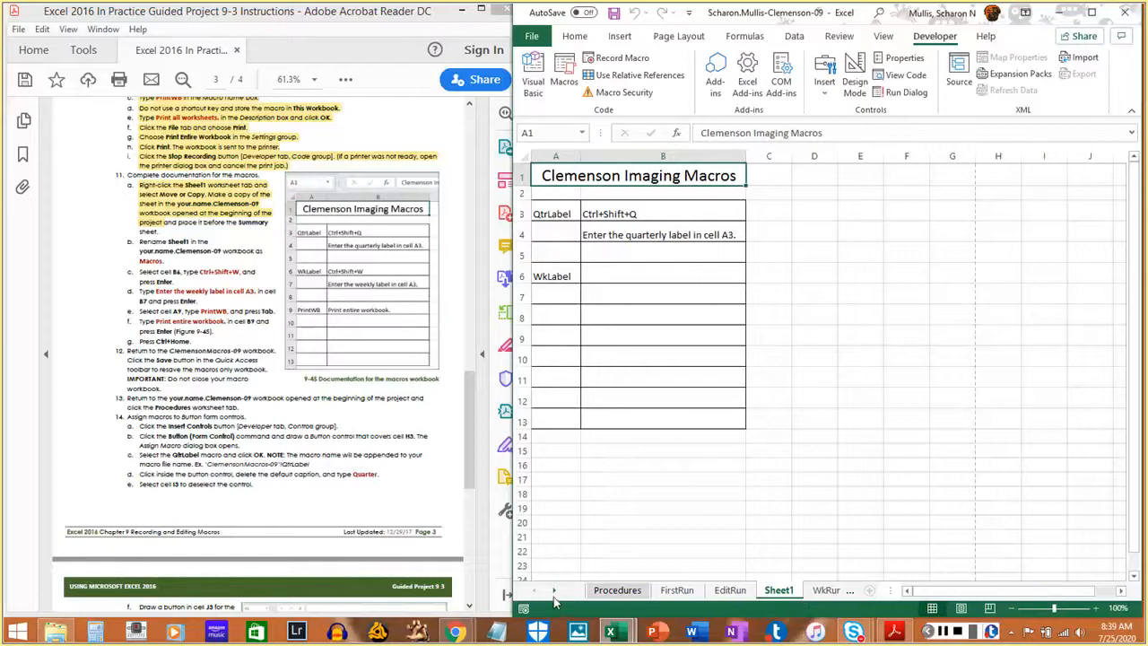
pyautogui.click(554, 592)
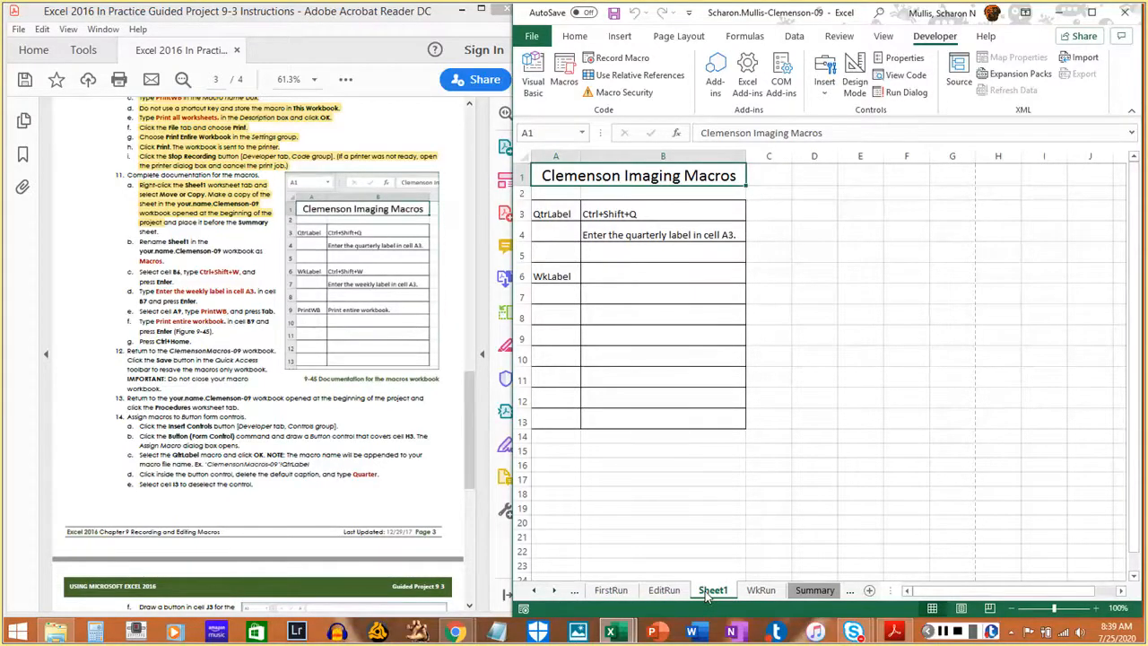
# - Move Sheet1 so it sits directly before the Summary sheet, and highlight the rest of instruction 11a in the PDF
pyautogui.moveTo(708, 599); pyautogui.dragTo(793, 599)
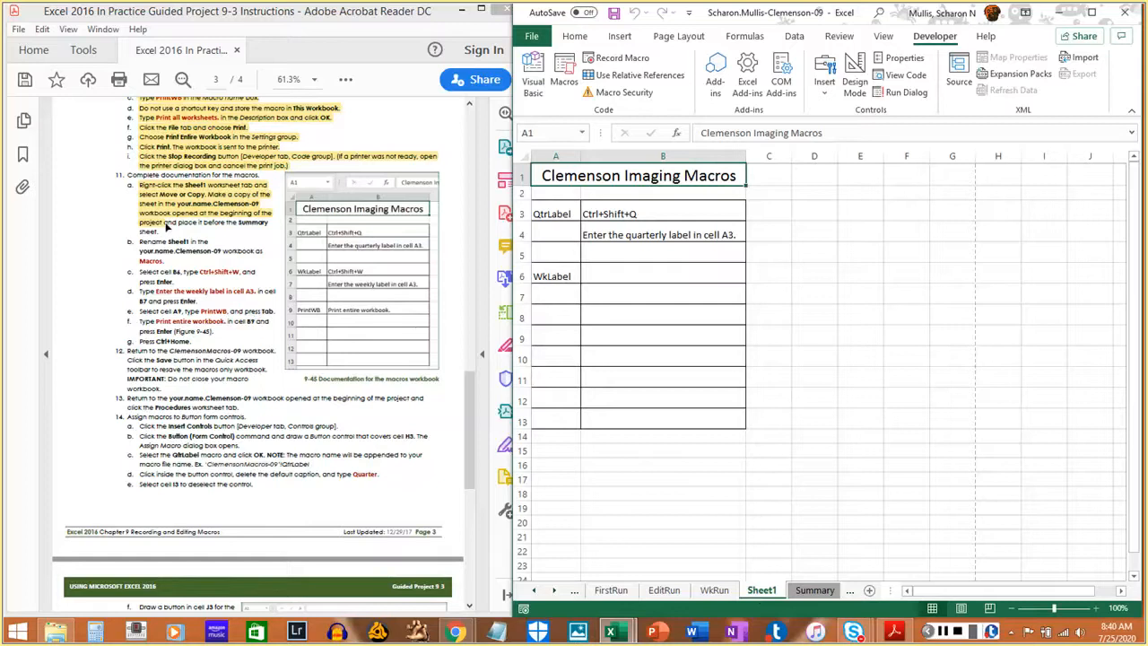
pyautogui.moveTo(167, 222); pyautogui.dragTo(163, 231)
pyautogui.click(224, 269)
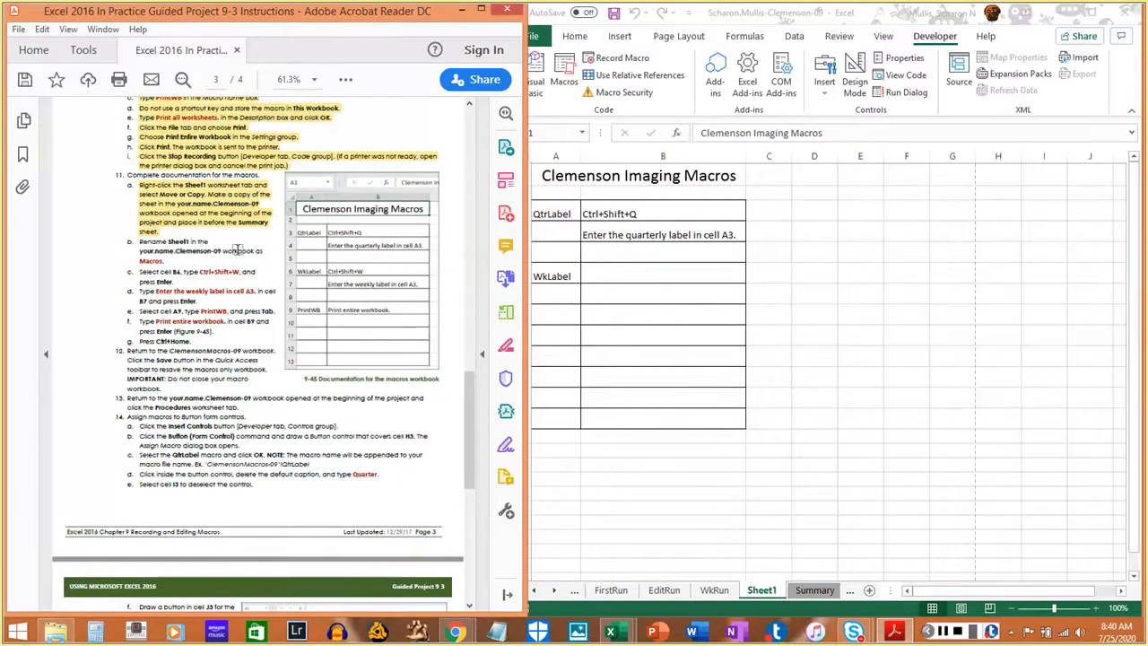
# - Rename the Sheet1 worksheet as Macros and highlight instruction 11b in the PDF
pyautogui.click(763, 592)
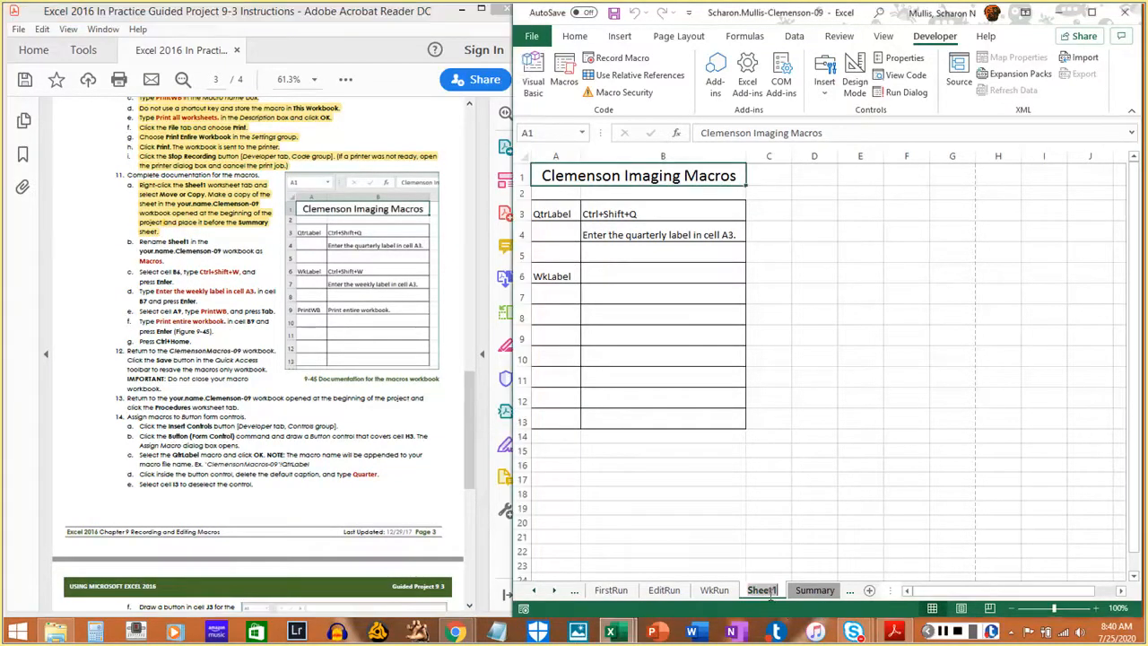
pyautogui.write('Macros')
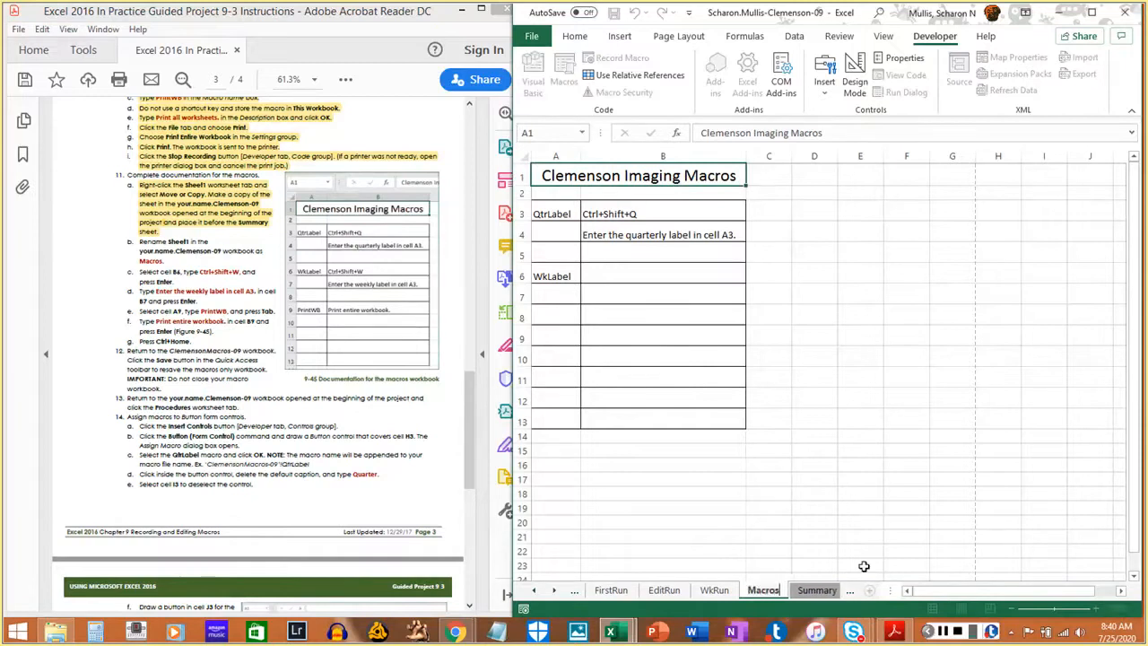
pyautogui.press('Return')
pyautogui.click(618, 437)
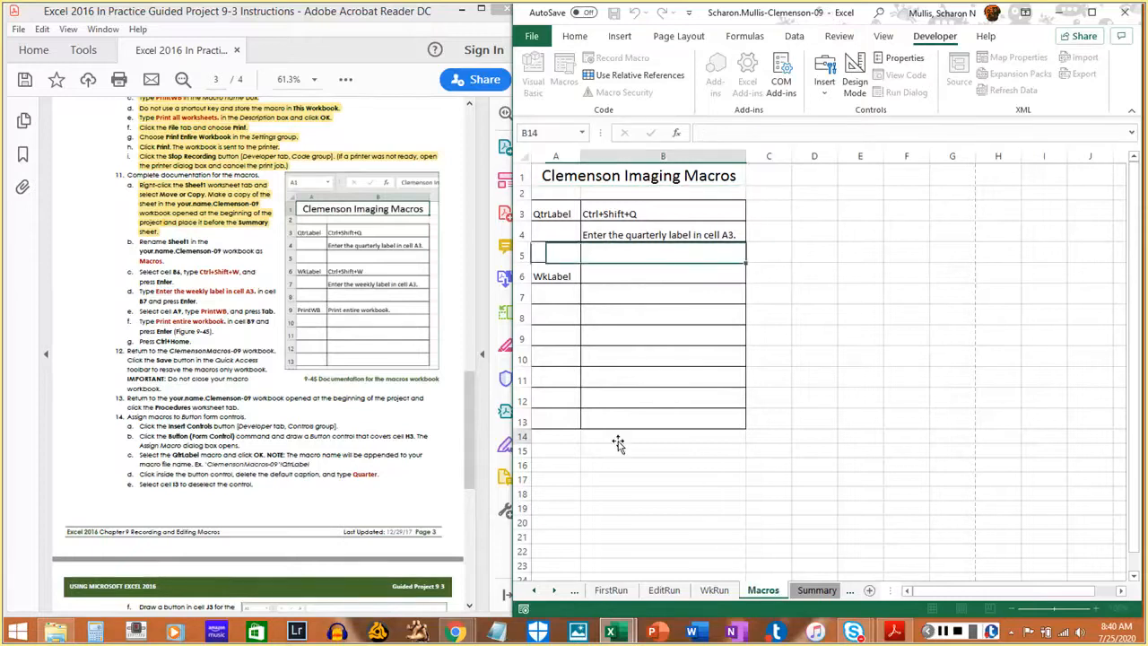
pyautogui.click(547, 277)
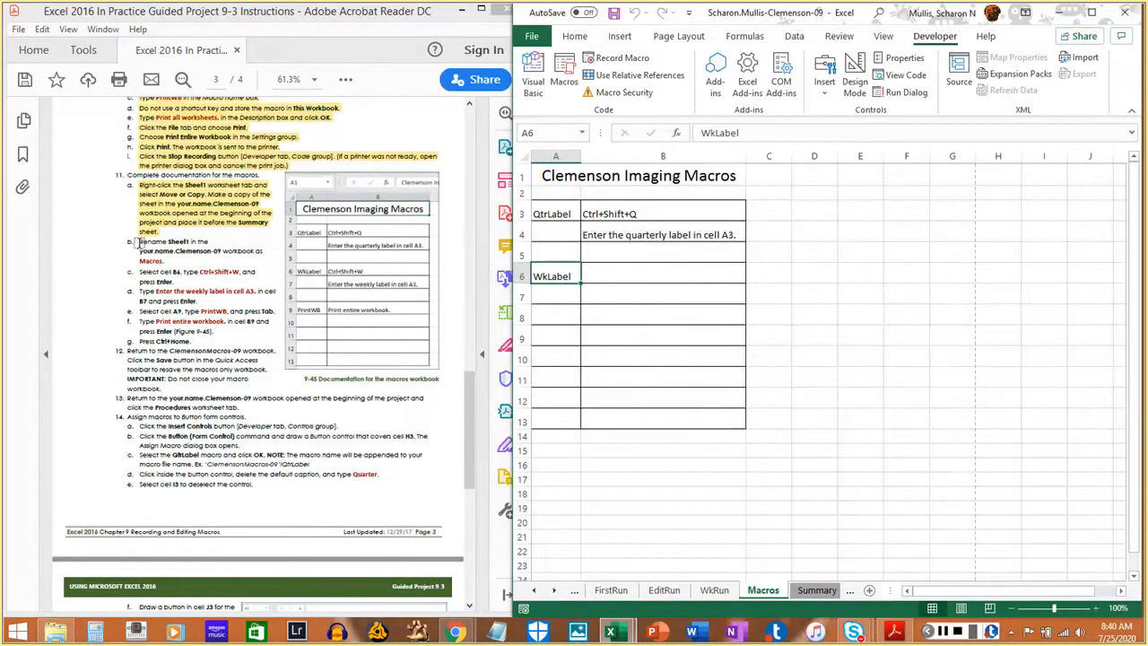
pyautogui.moveTo(139, 243); pyautogui.dragTo(163, 262)
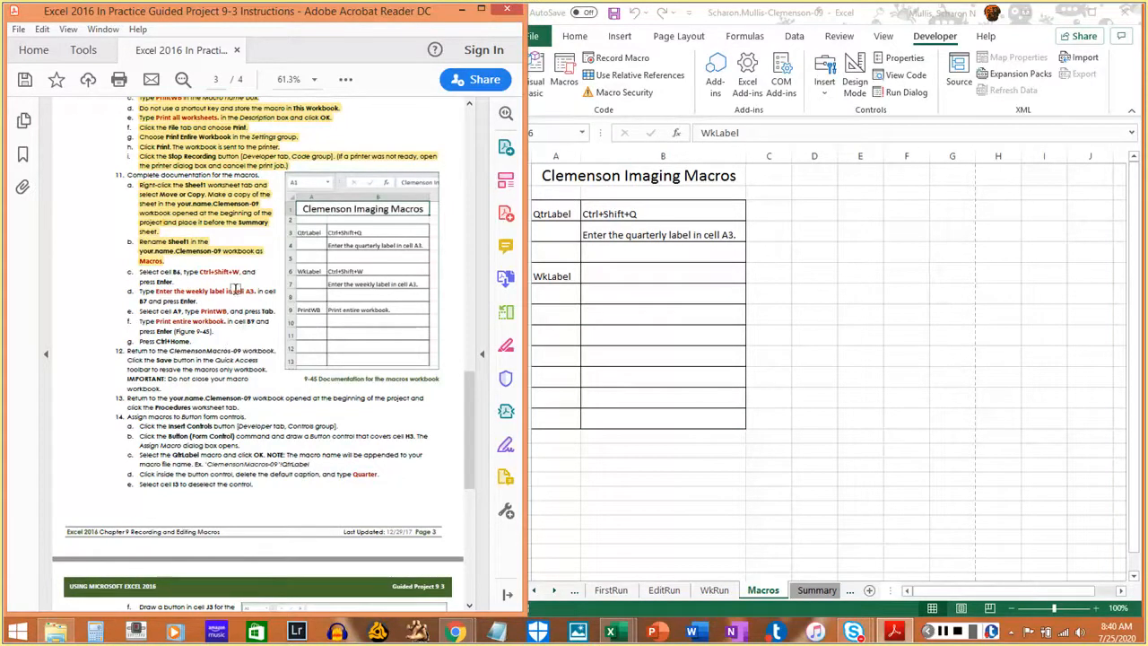
# - Enter Ctrl+Shift+W in cell B6 of the Macros sheet and highlight instruction 11c in the PDF
pyautogui.click(599, 331)
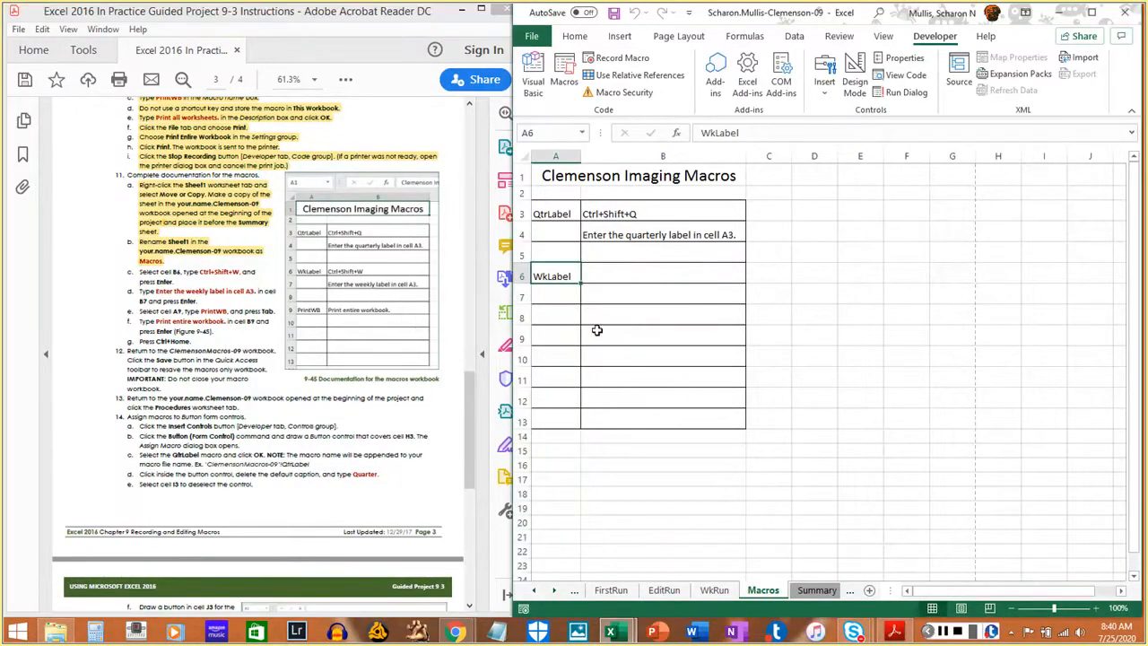
pyautogui.click(635, 281)
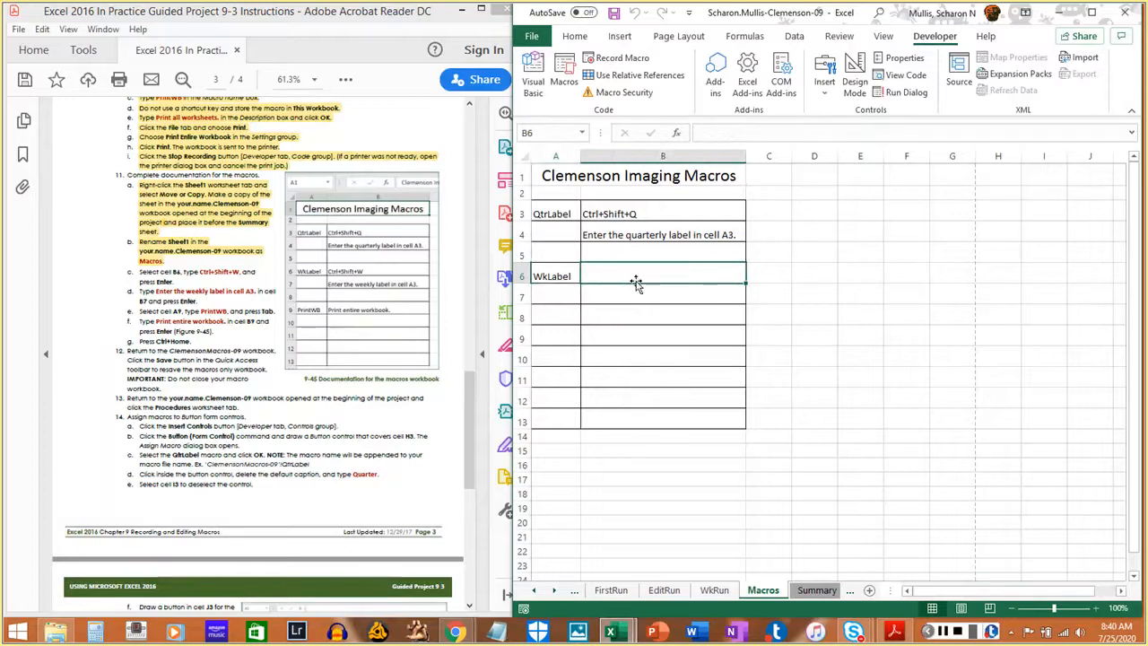
pyautogui.write('Ct')
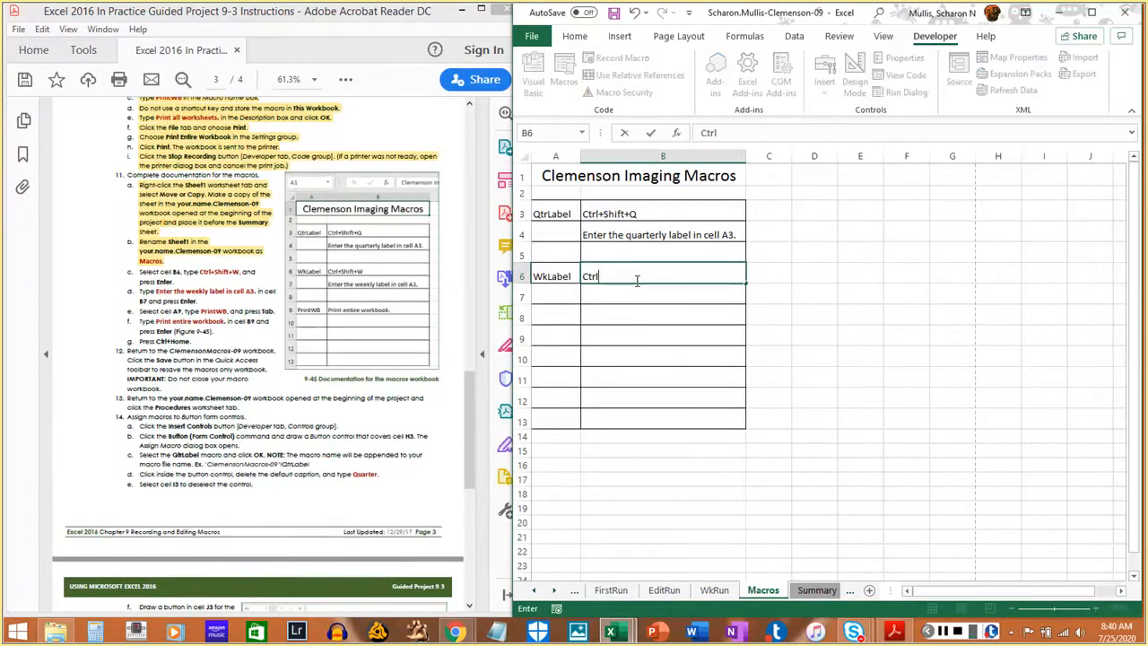
pyautogui.write('rl+Shift+W')
pyautogui.press('Return')
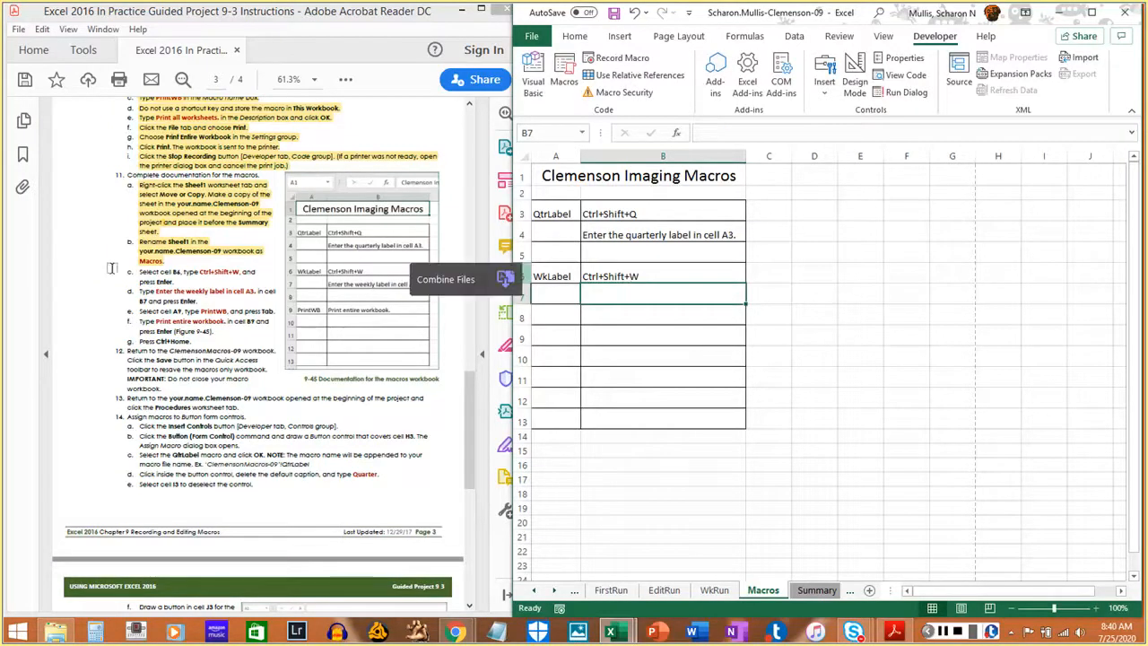
pyautogui.click(141, 274)
pyautogui.moveTo(141, 273); pyautogui.dragTo(173, 283)
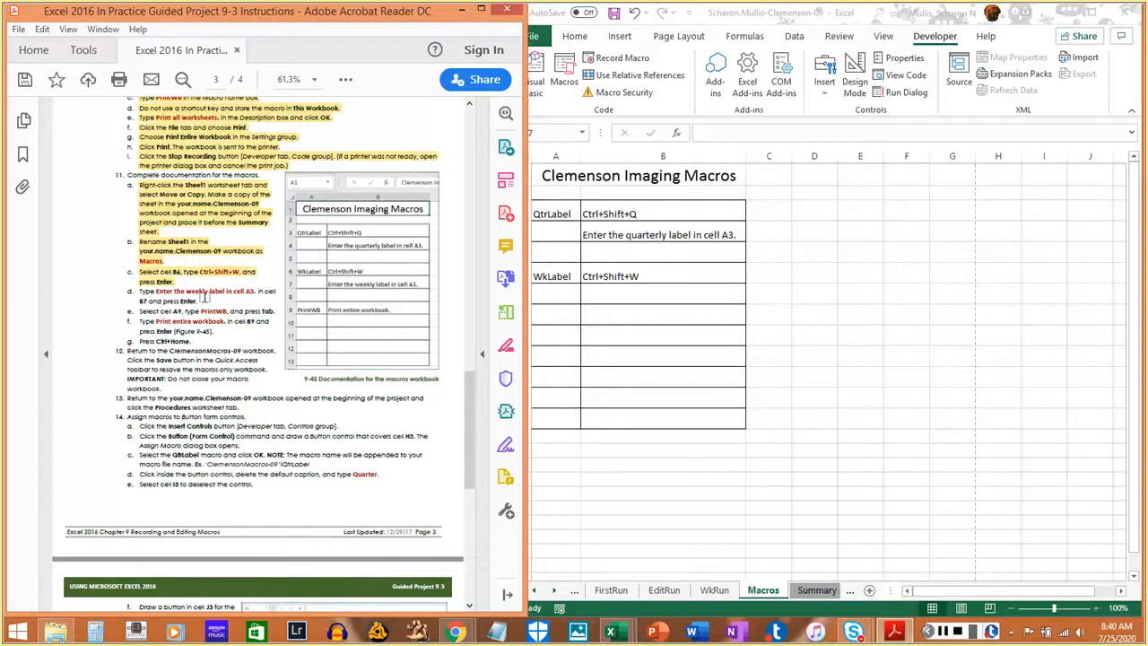
# - Enter "Enter the weekly label in cell A3." in cell B7, including the closing period, and highlight instruction 11d in the PDF
pyautogui.click(599, 295)
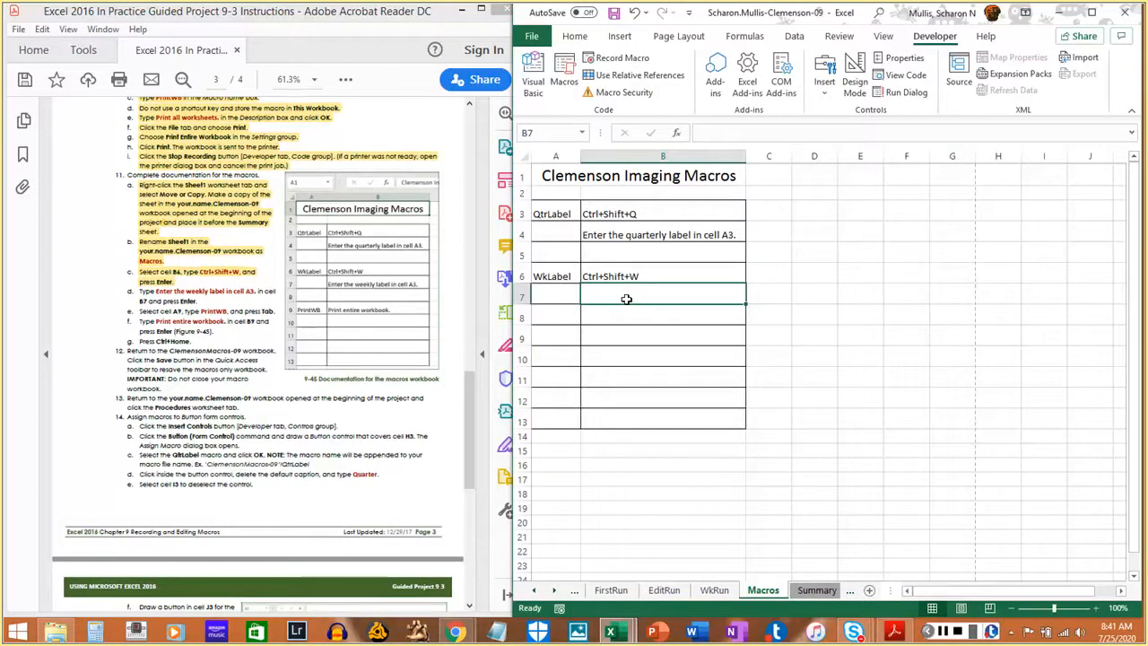
pyautogui.write('Enter')
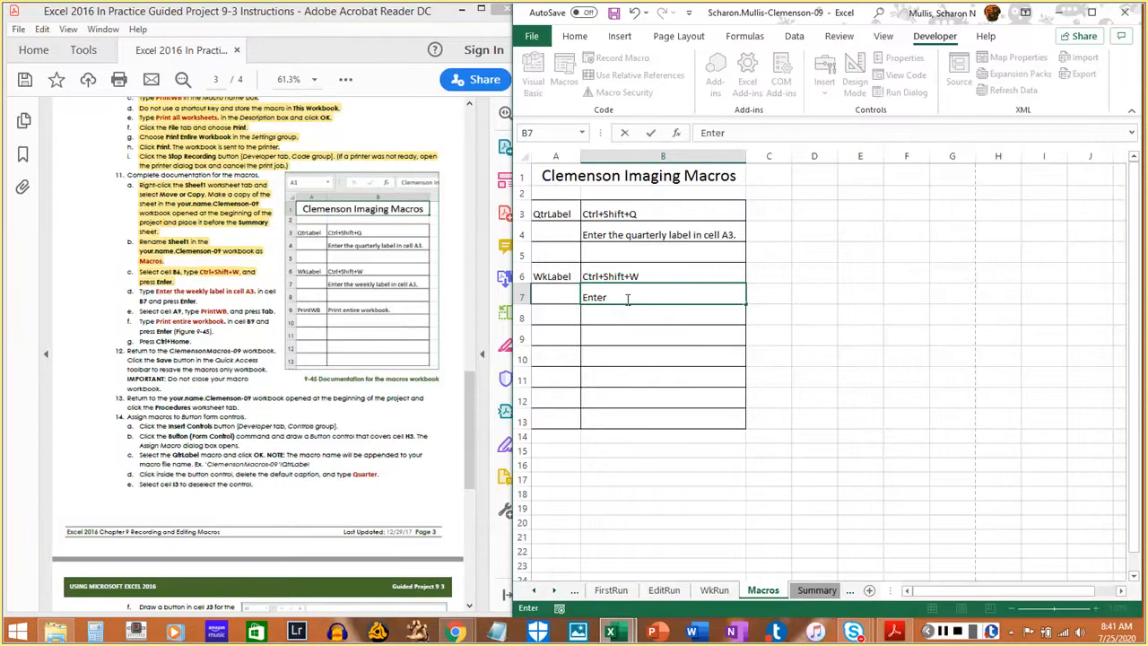
pyautogui.write(' the weekly label in ce')
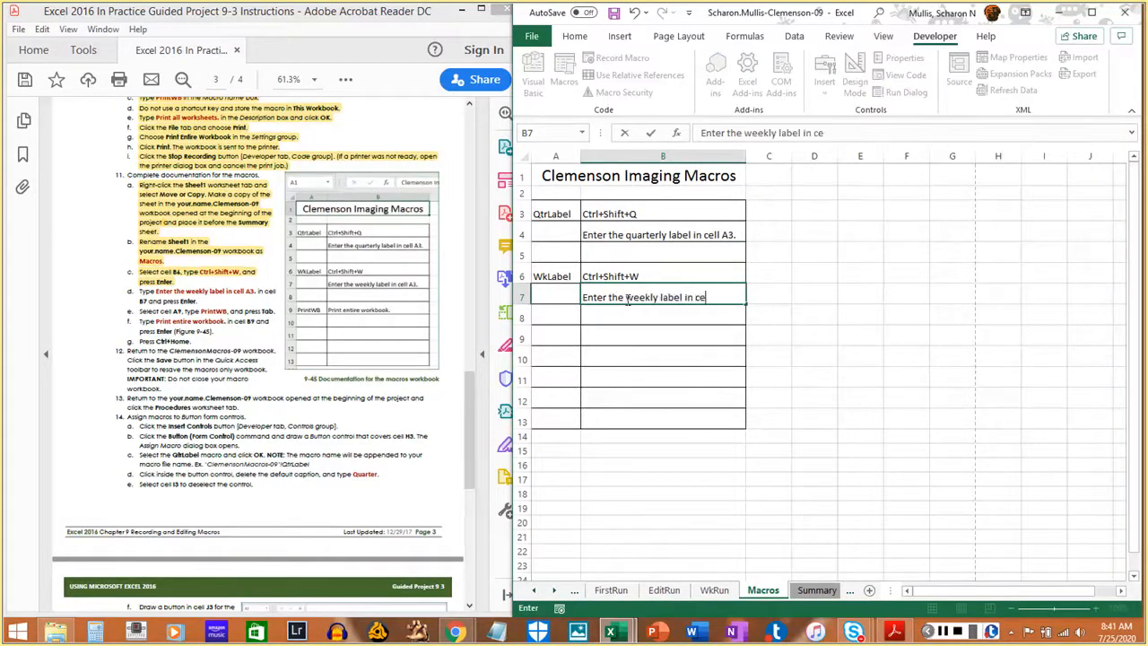
pyautogui.write('ll A3')
pyautogui.press('Return')
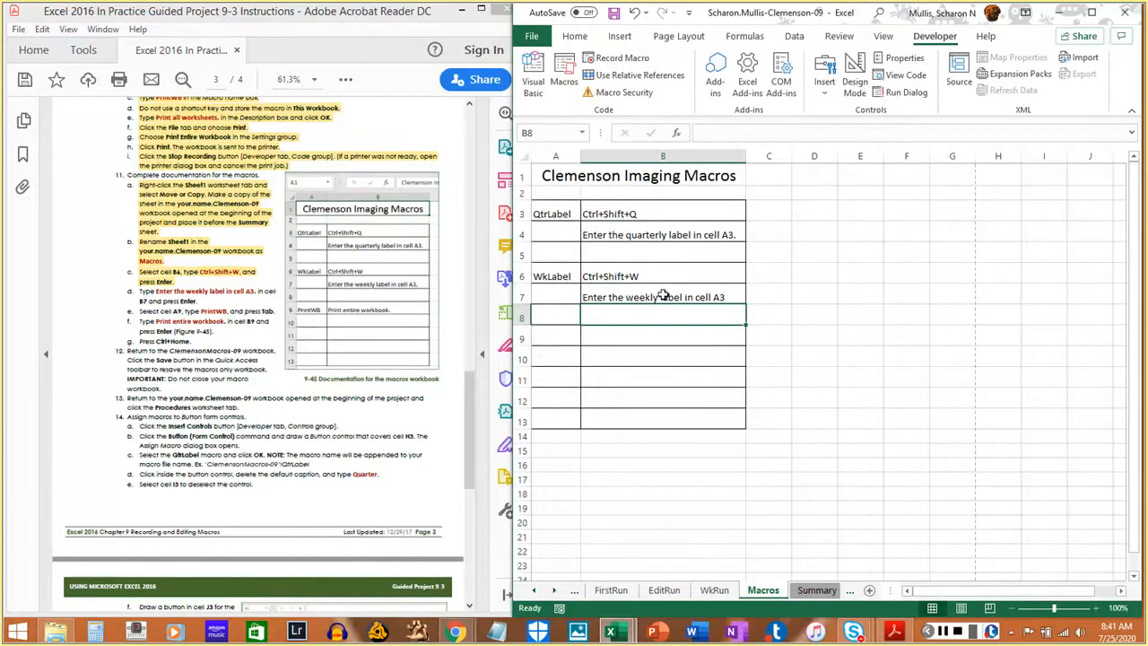
pyautogui.click(664, 296)
pyautogui.click(883, 132)
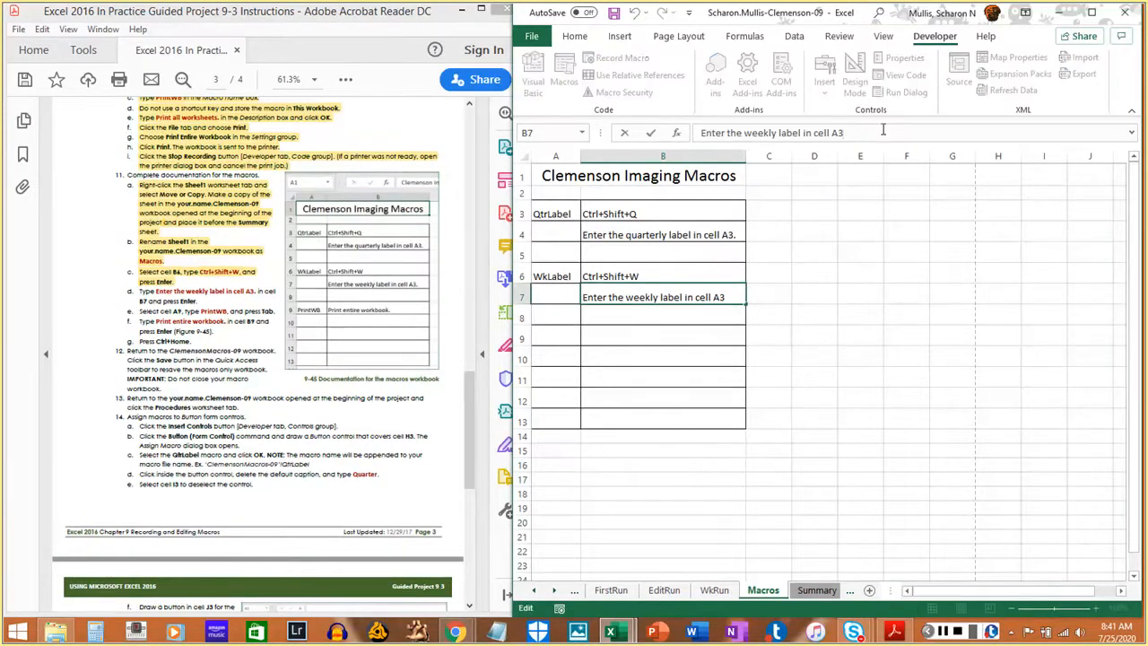
pyautogui.write('.')
pyautogui.press('Return')
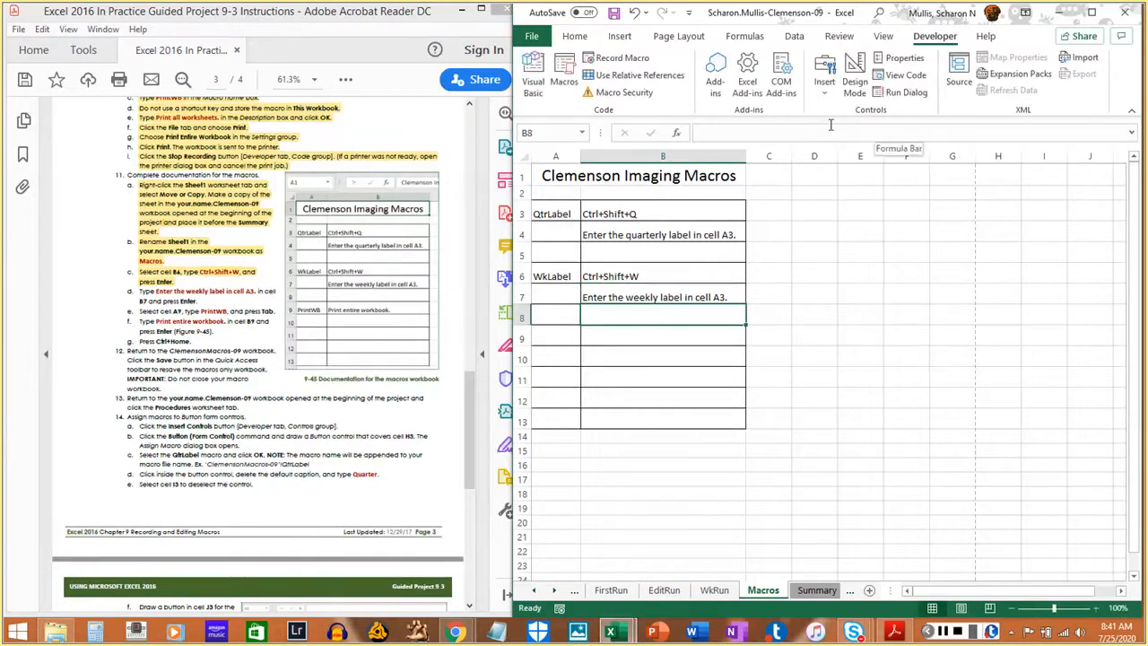
pyautogui.moveTo(139, 292); pyautogui.dragTo(191, 302)
pyautogui.click(177, 323)
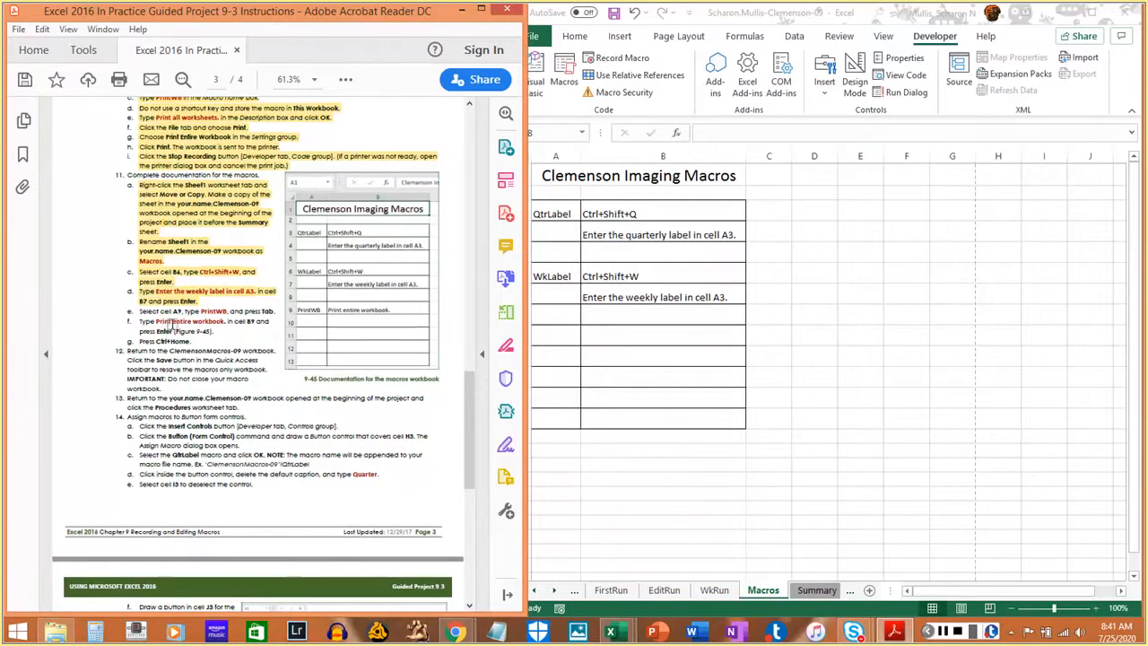
# - Enter PrintWB in cell A9 of the Macros sheet and highlight instruction 11e in the PDF
pyautogui.click(616, 358)
pyautogui.click(565, 338)
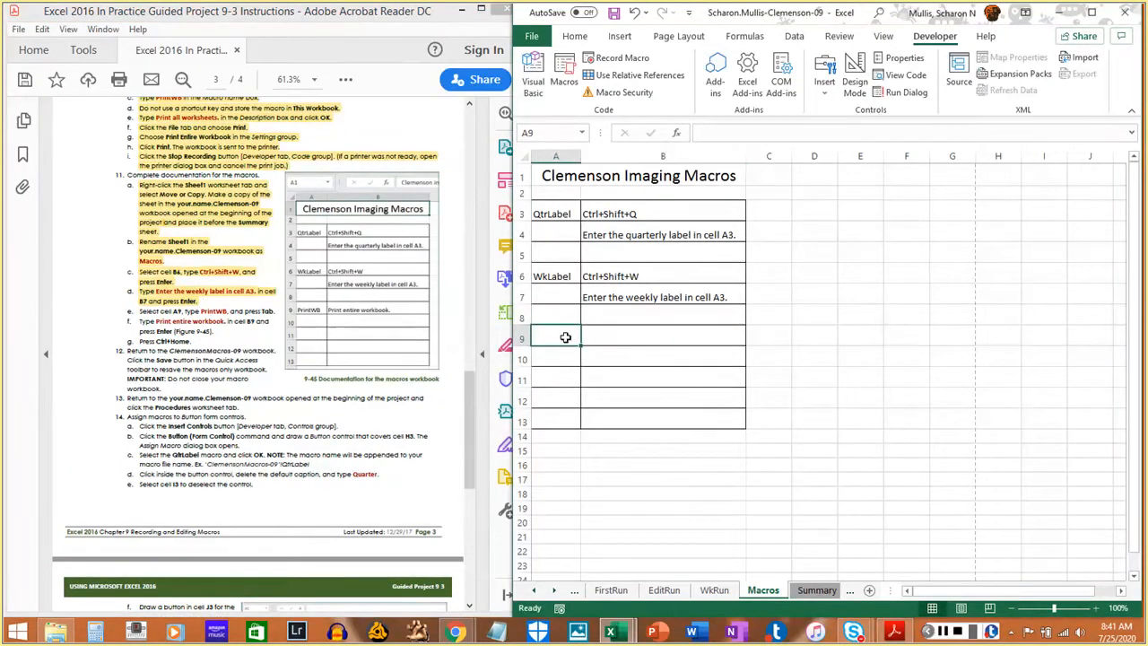
pyautogui.write('Print')
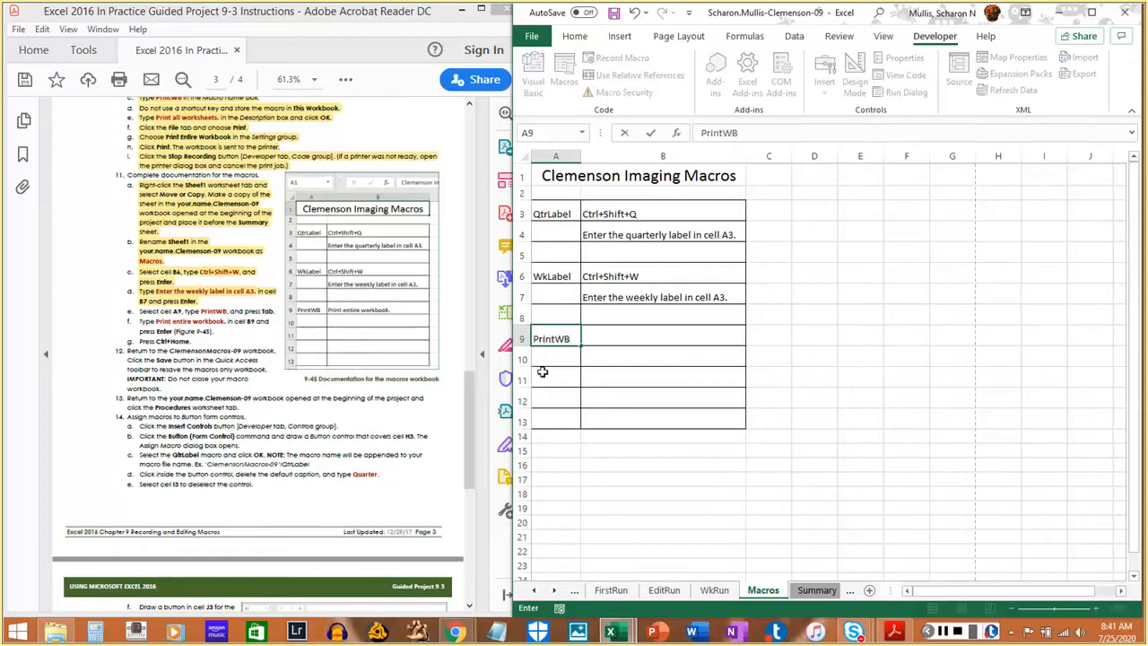
pyautogui.write('WB')
pyautogui.press('Tab')
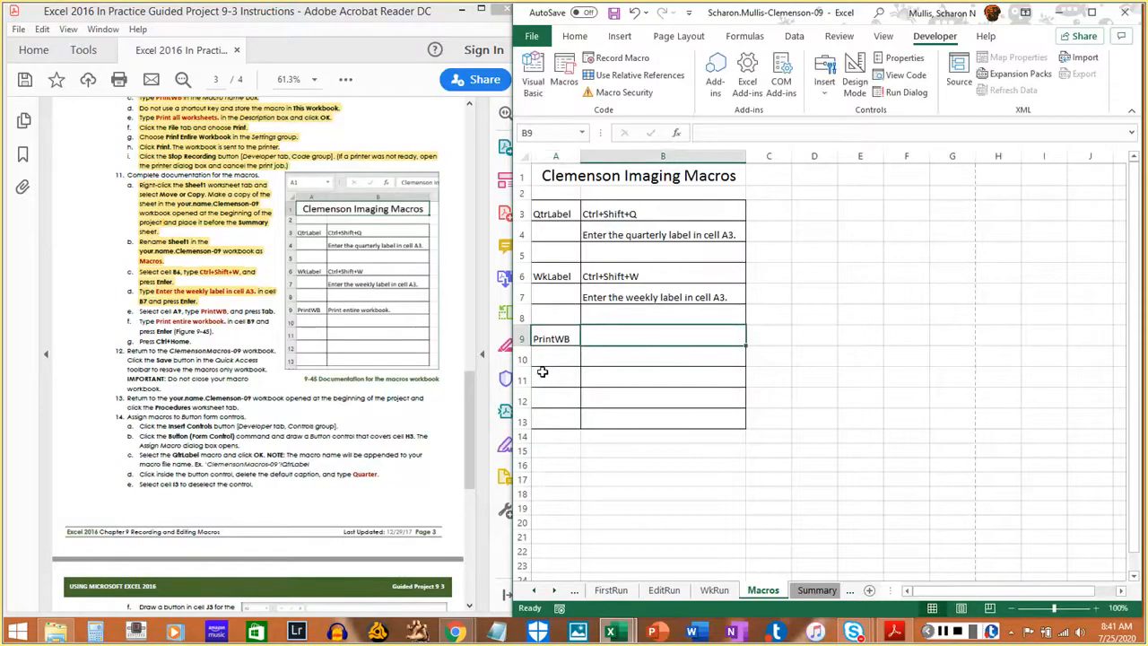
pyautogui.moveTo(131, 311); pyautogui.dragTo(248, 308)
pyautogui.click(273, 310)
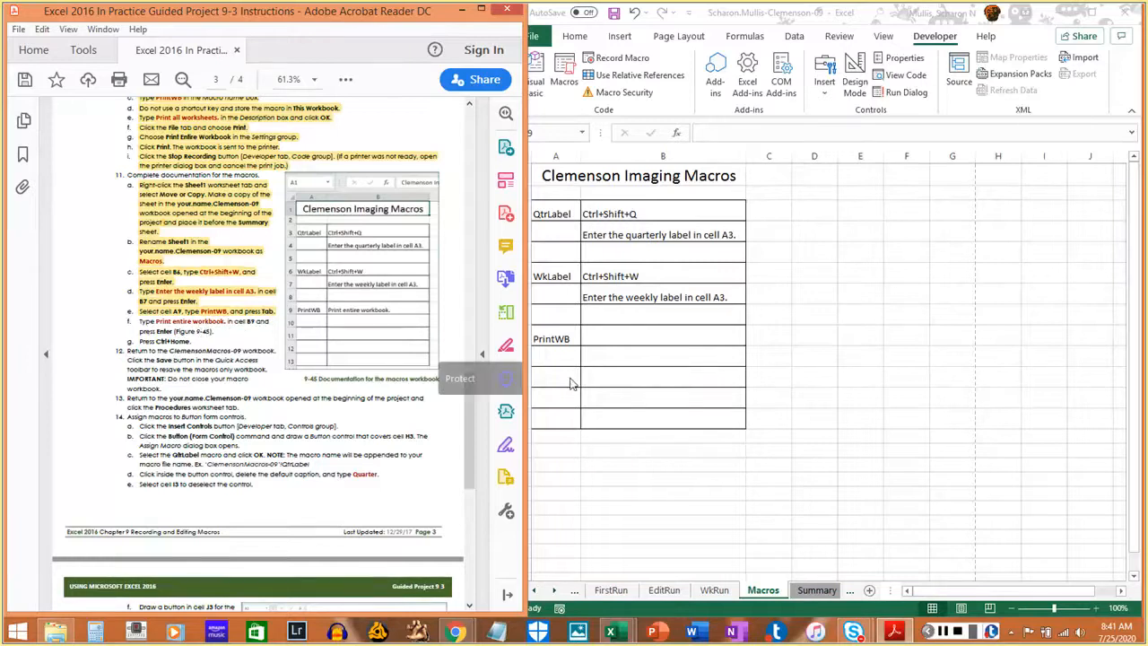
# - Enter "Print entire workbook." in cell B9 and highlight instruction 11f in the PDF
pyautogui.click(608, 348)
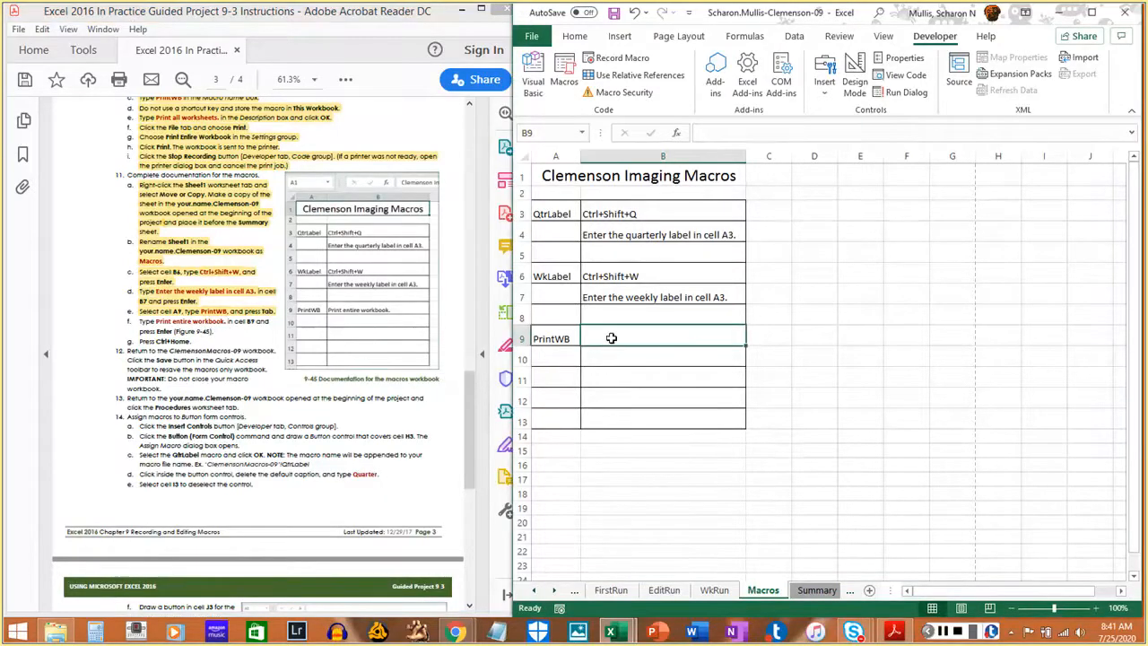
pyautogui.write('Print ')
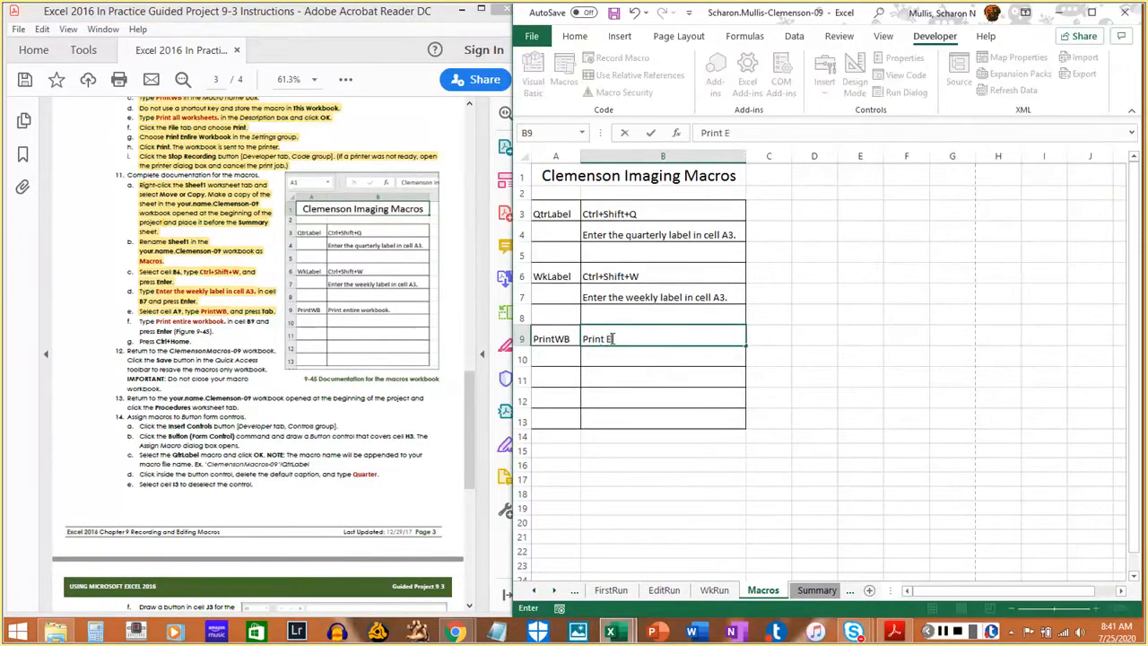
pyautogui.write('ente')
pyautogui.press('BackSpace')
pyautogui.write('ir')
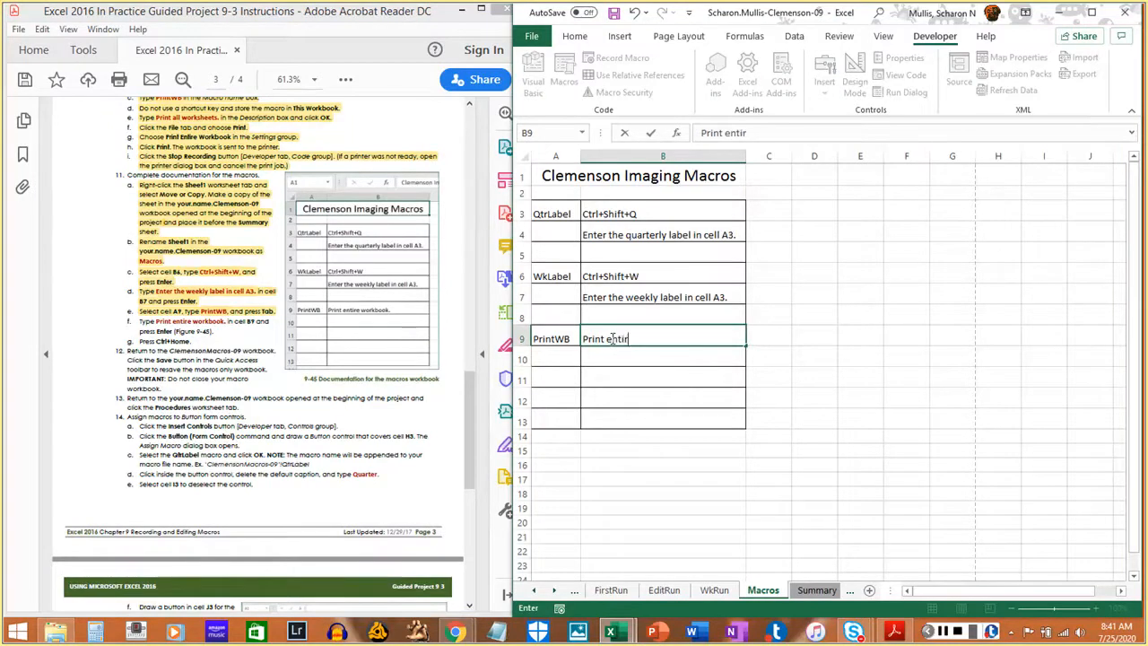
pyautogui.write('e workbook.')
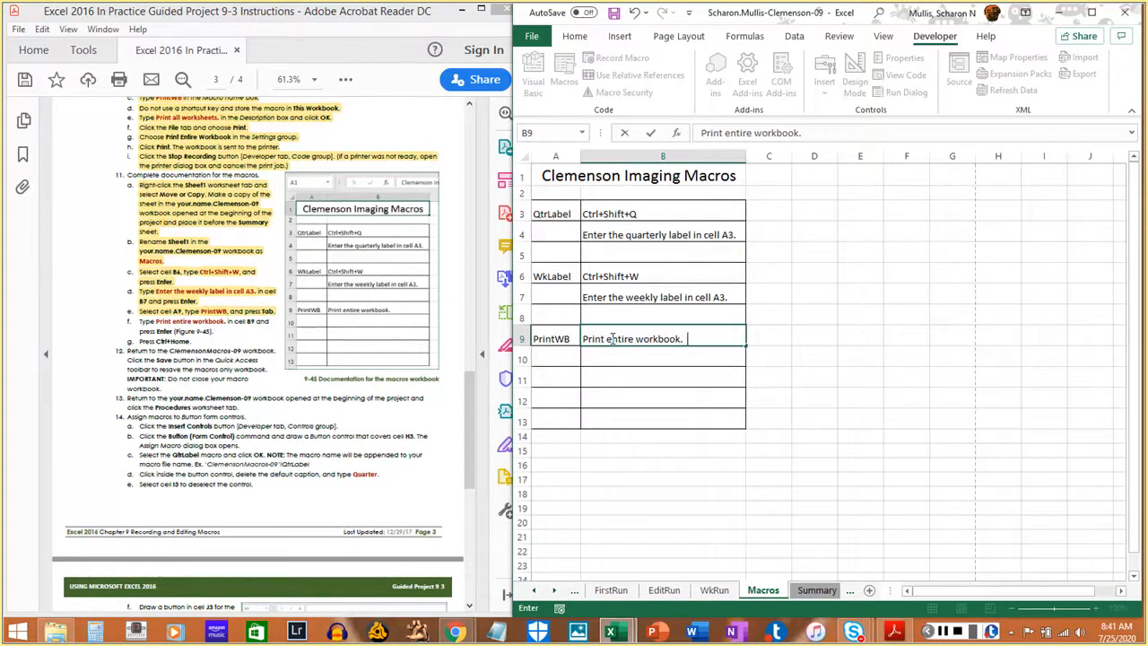
pyautogui.press('Return')
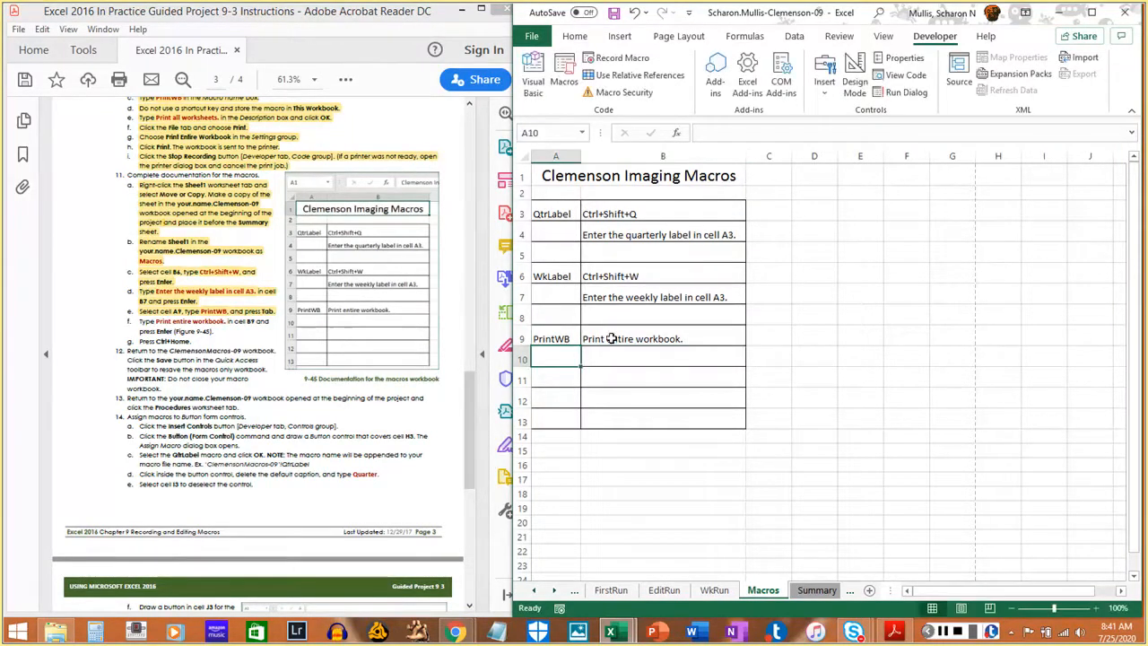
pyautogui.click(141, 326)
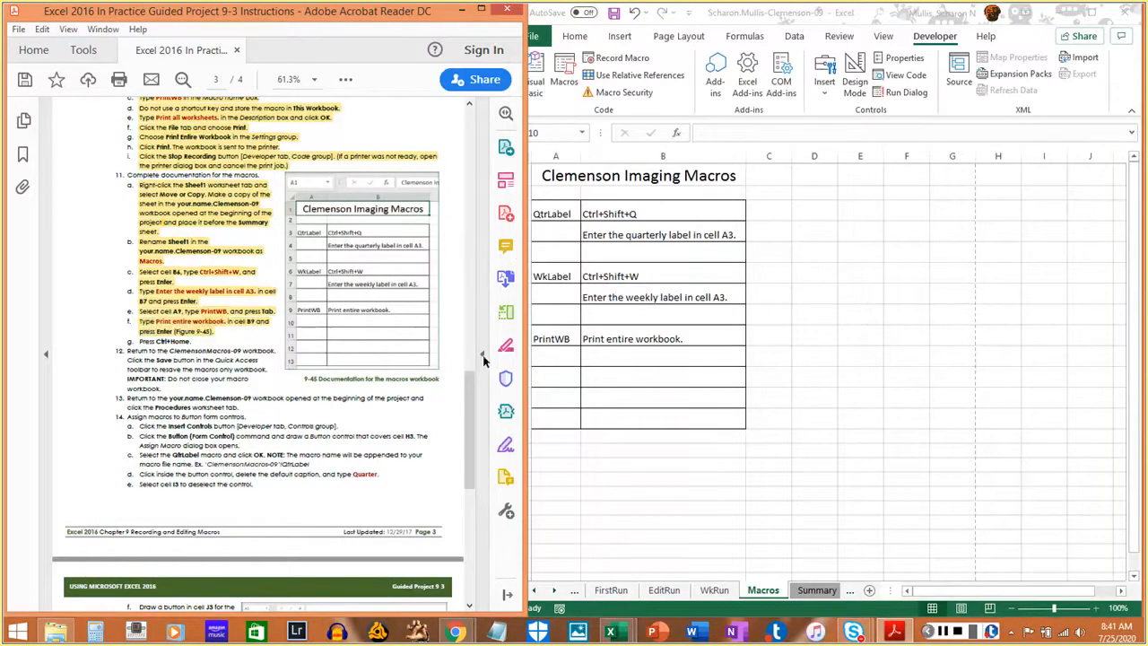
# - Return the Macros sheet's selection to cell A1 and highlight instruction 11g in the PDF
pyautogui.hotkey('alt', 'Tab')
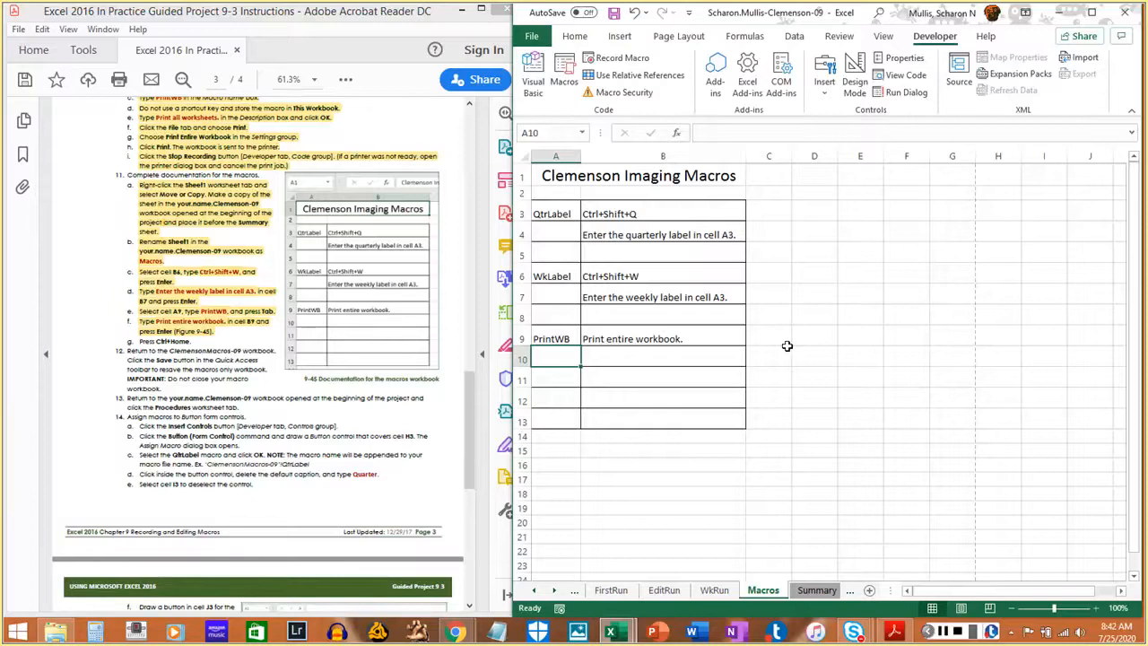
pyautogui.hotkey('ctrl', 'Home')
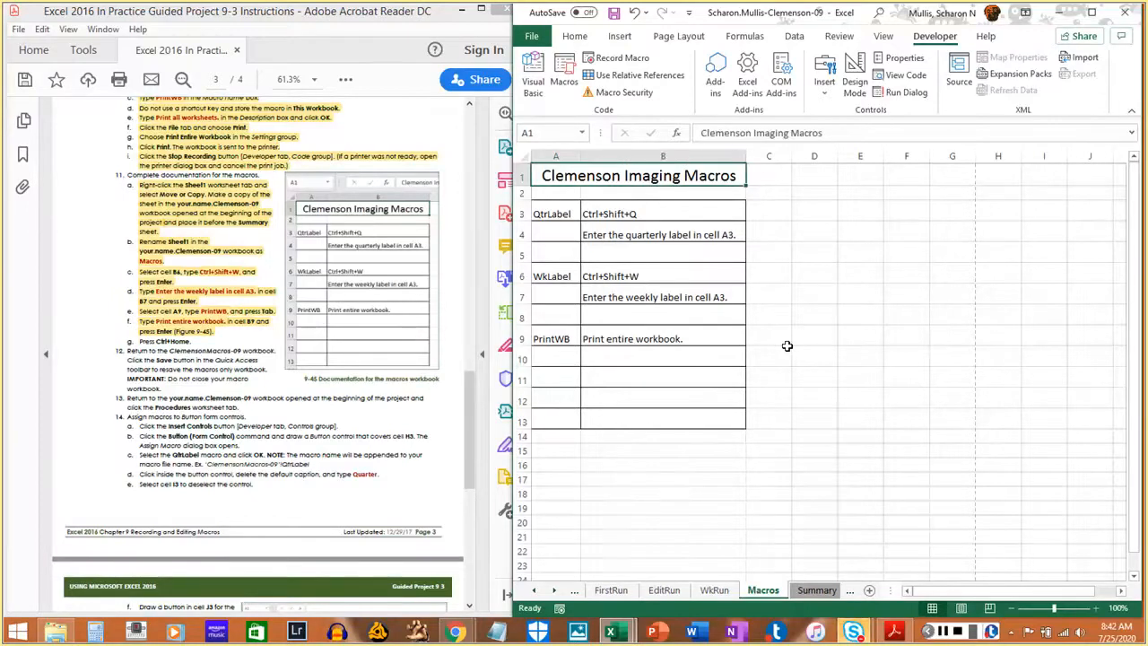
pyautogui.click(197, 342)
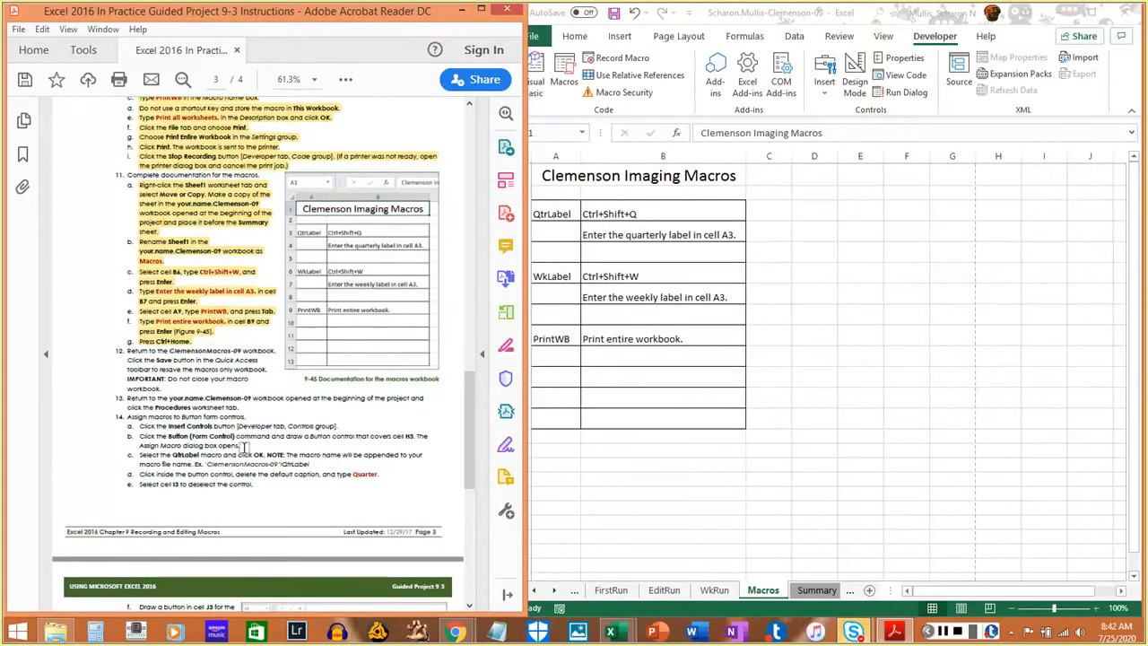
# - Save the Clemenson-09 workbook and accept the personal information notice
pyautogui.click(908, 591)
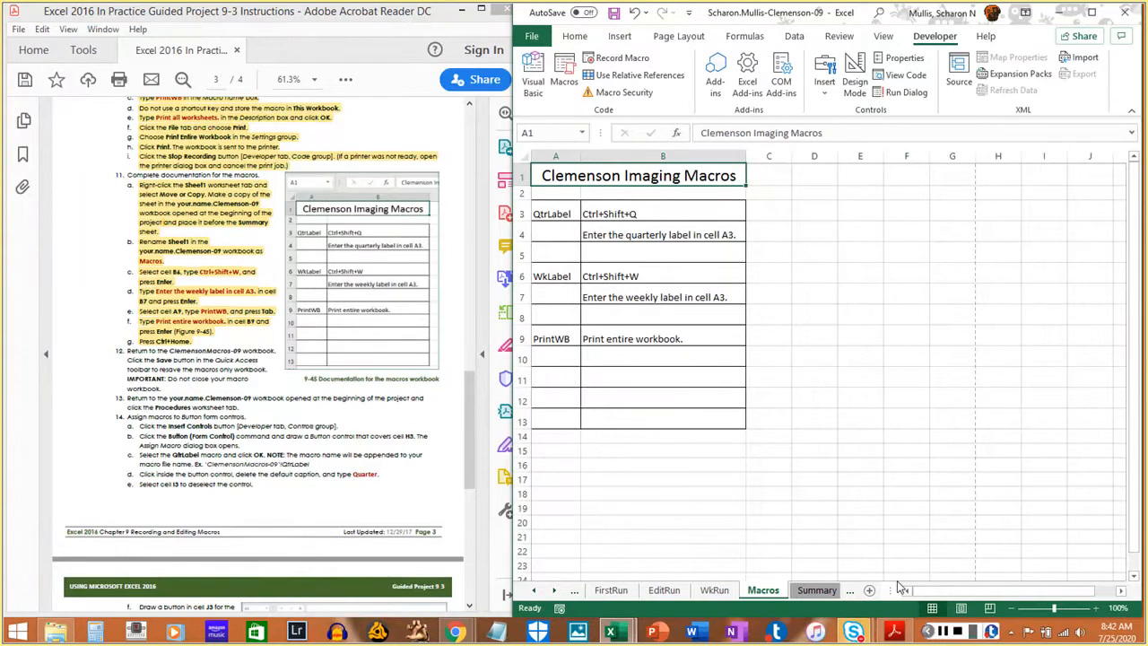
pyautogui.hotkey('ctrl', 's')
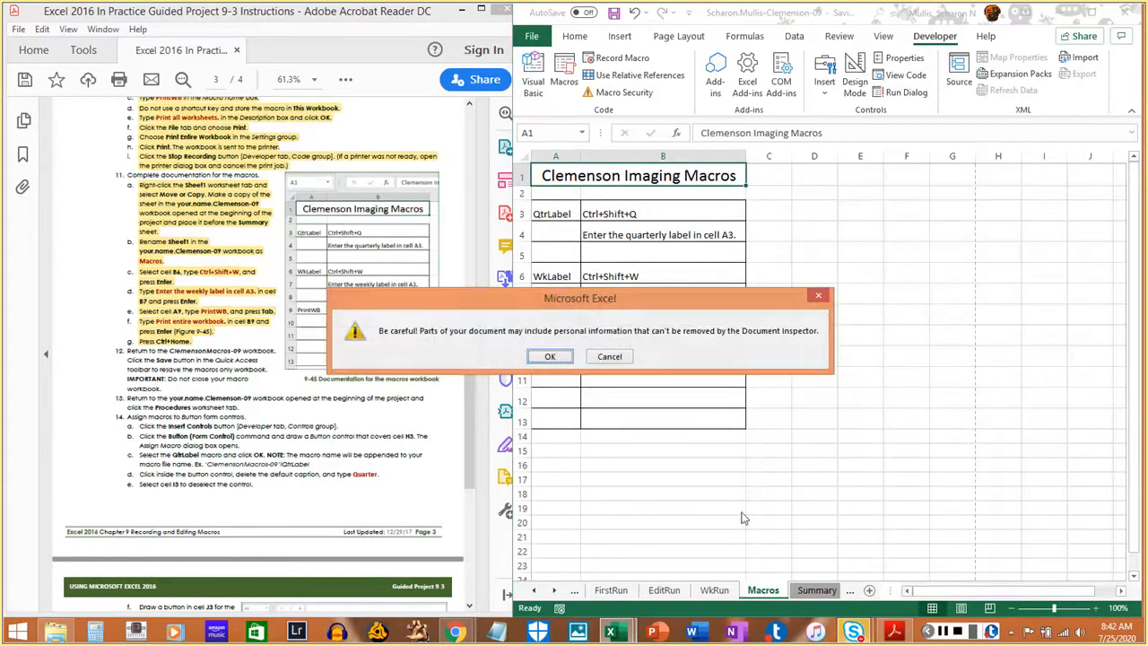
pyautogui.click(550, 356)
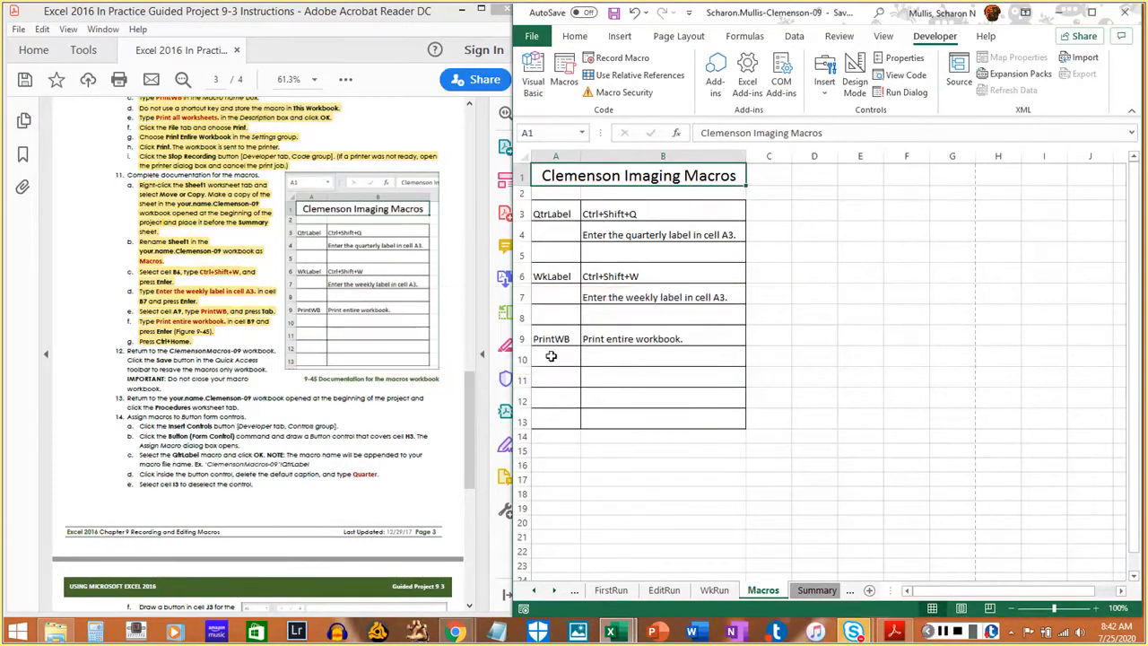
# - Resave the Clemenson-09 workbook twice, accepting the personal information notice each time
pyautogui.click(615, 13)
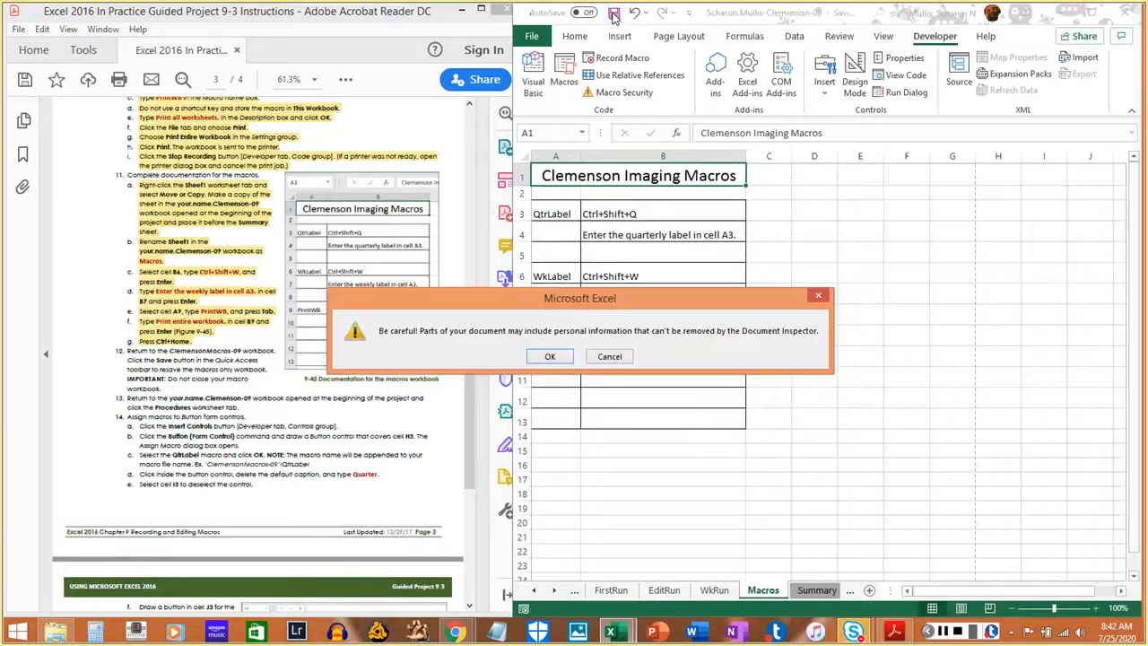
pyautogui.click(550, 356)
pyautogui.click(533, 36)
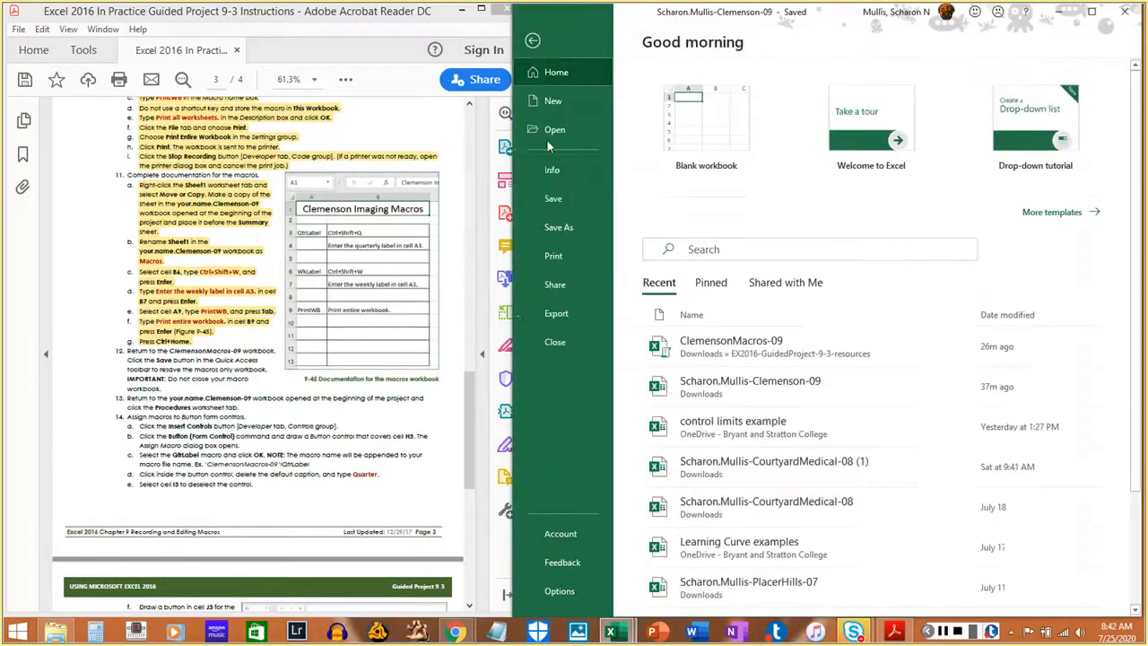
pyautogui.click(556, 202)
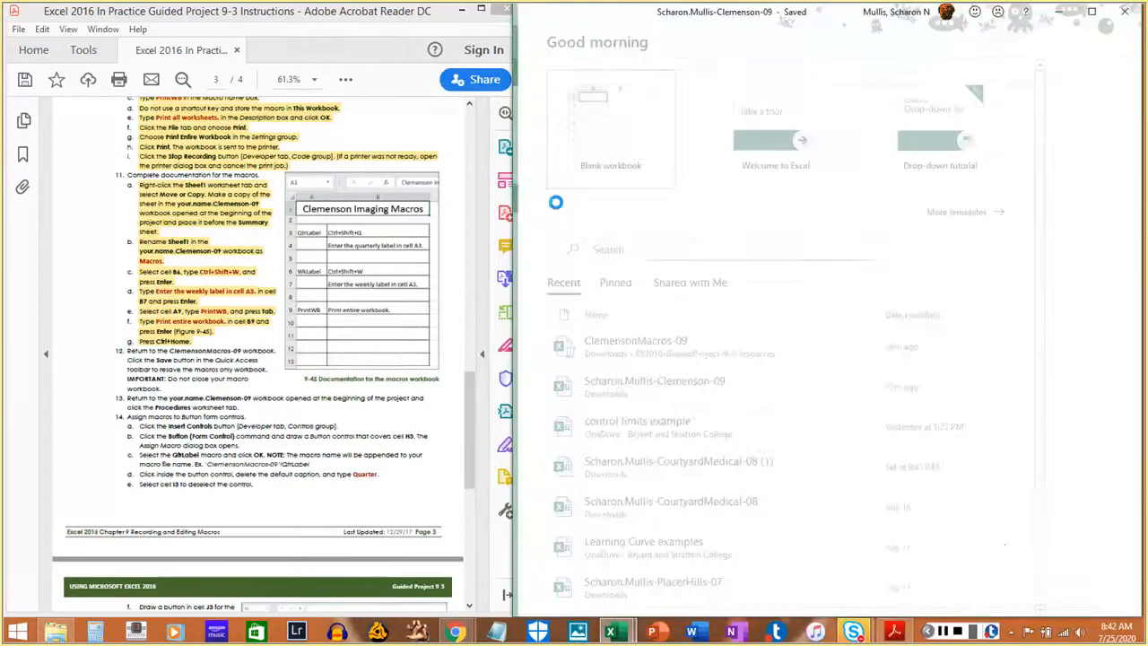
pyautogui.click(550, 356)
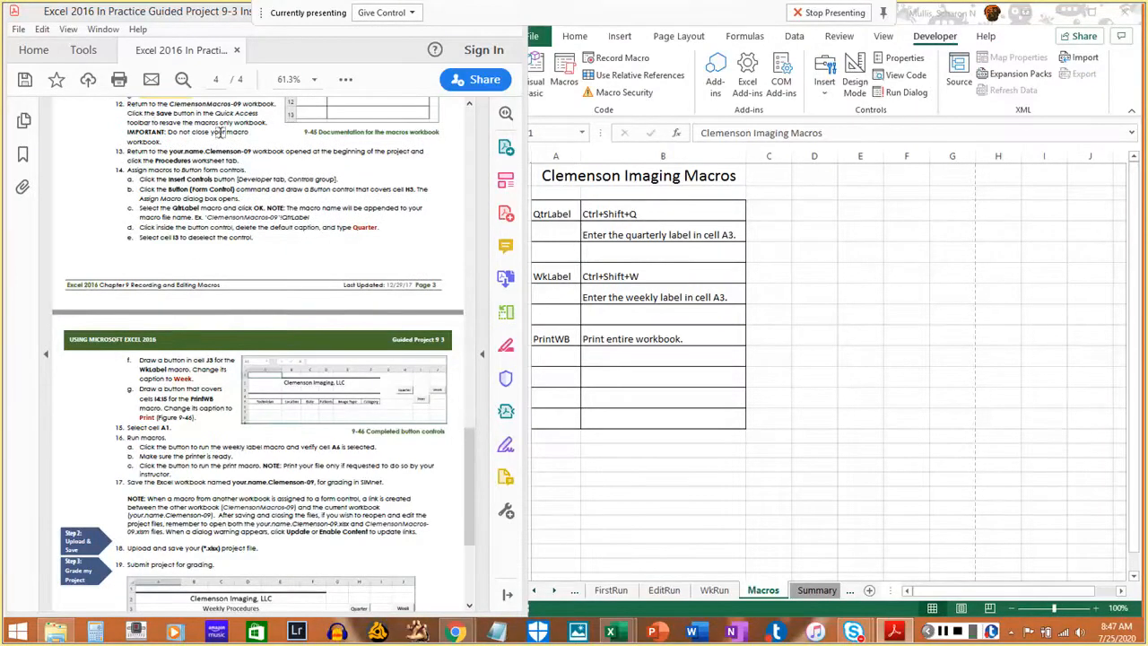
# - Switch to the ClemensonMacros-09 workbook, save it, and highlight instruction 12 in the PDF
pyautogui.click(1053, 16)
pyautogui.moveTo(614, 634)
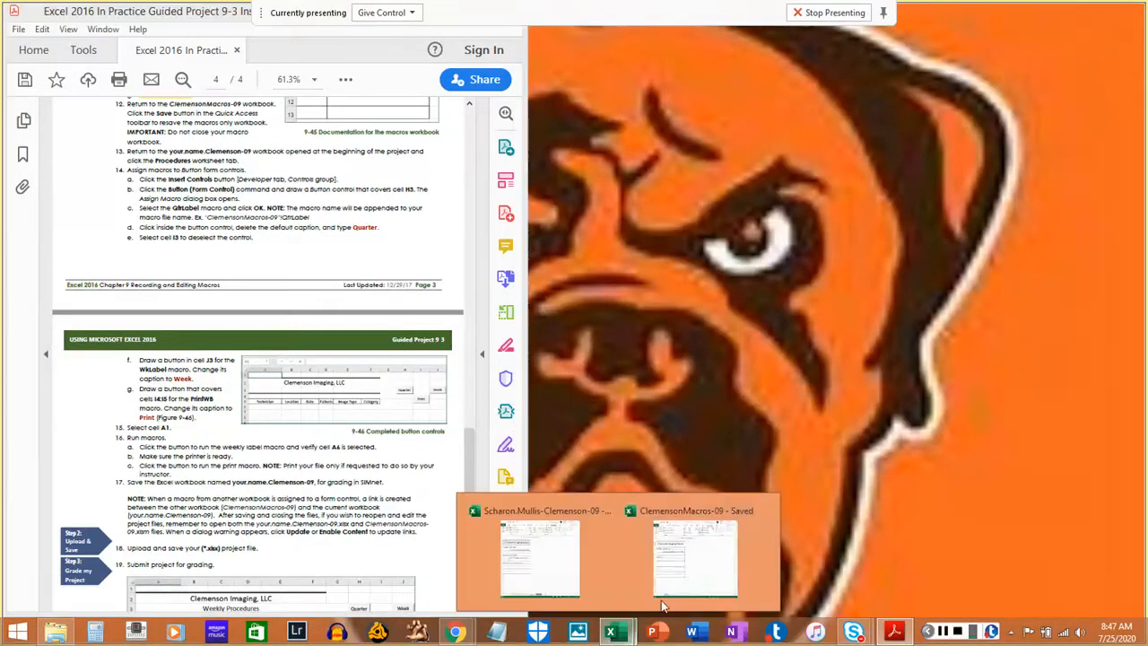
pyautogui.click(683, 571)
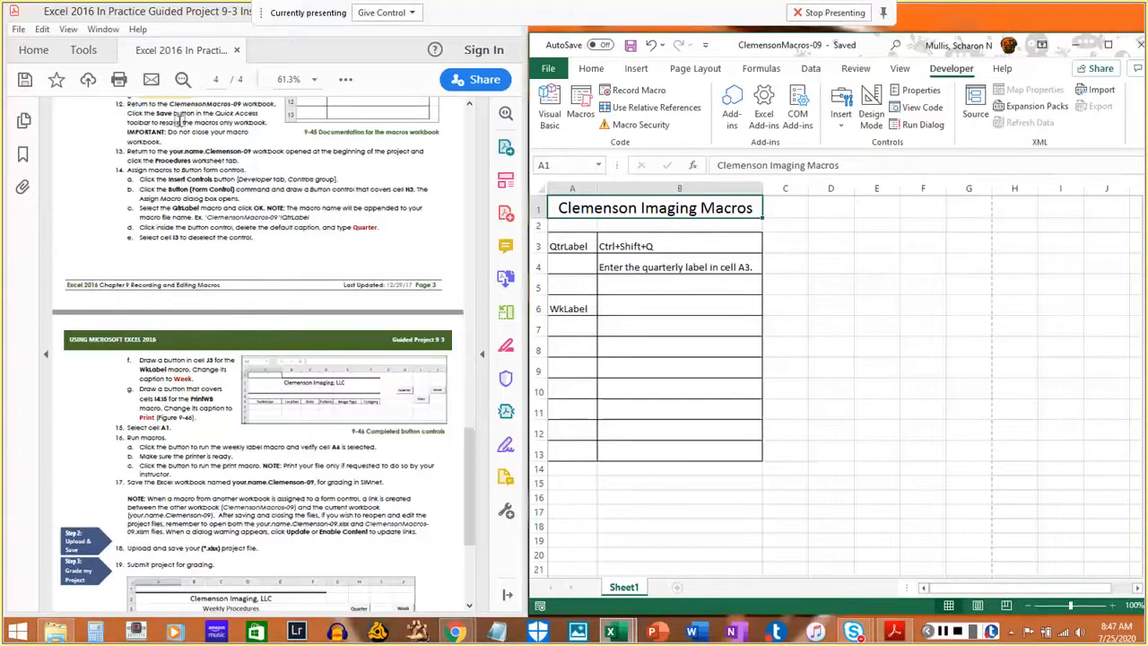
pyautogui.click(631, 49)
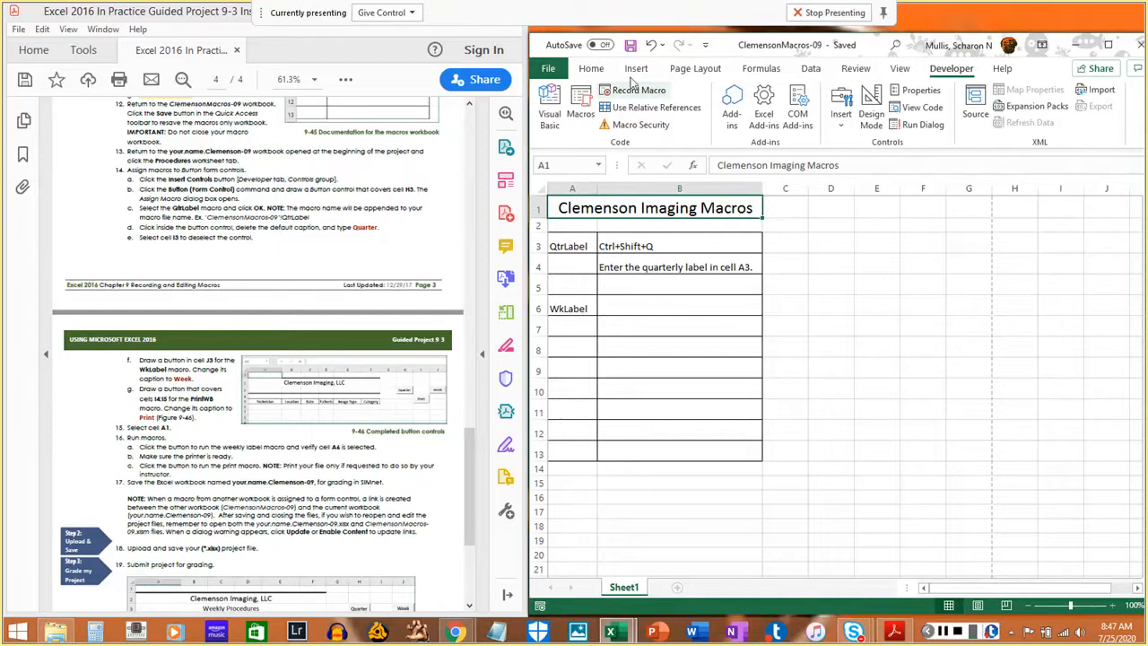
pyautogui.click(549, 69)
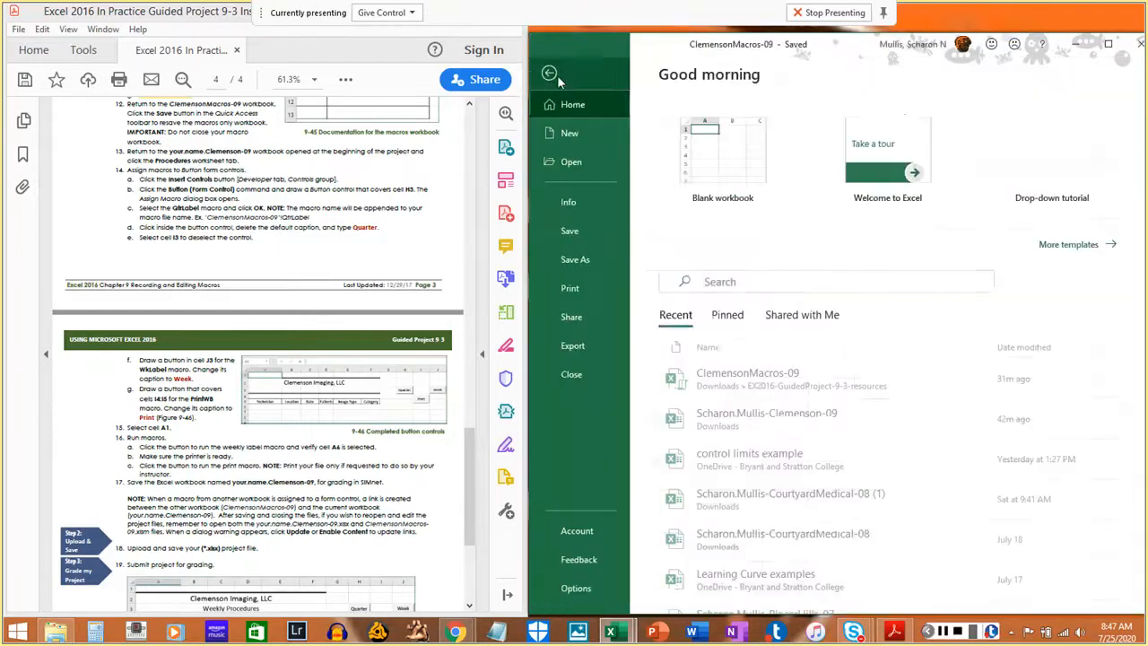
pyautogui.click(597, 230)
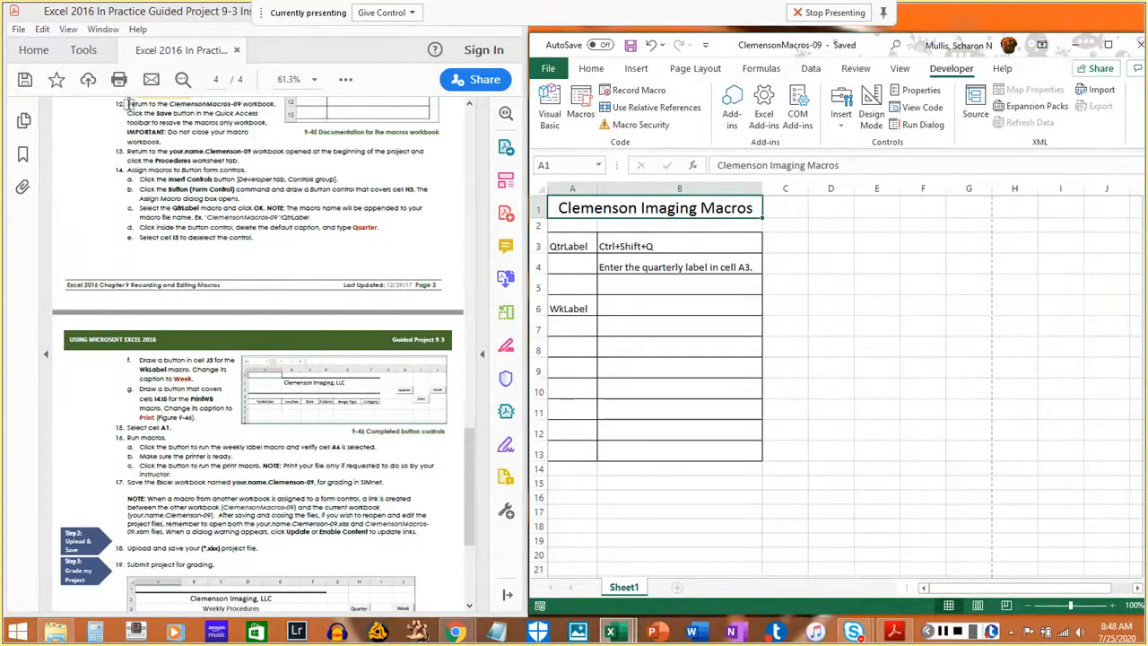
pyautogui.moveTo(128, 103); pyautogui.dragTo(162, 141)
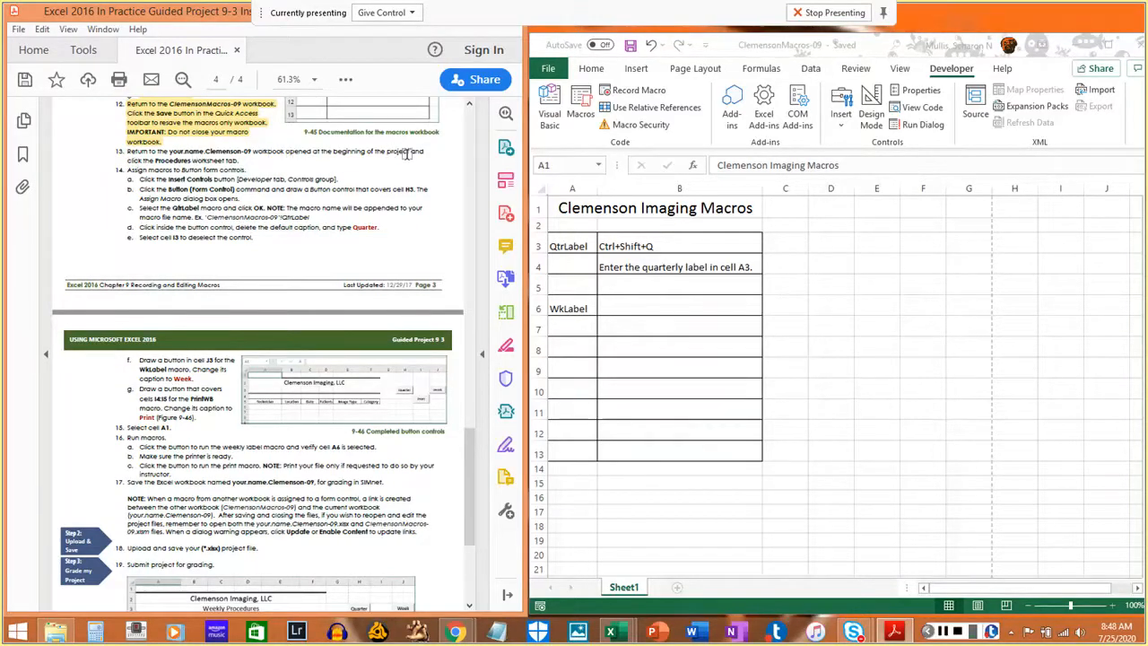
# - Return to the Procedures sheet of the Clemenson-09 workbook and highlight instruction 13 in the PDF
pyautogui.click(1076, 44)
pyautogui.moveTo(857, 634)
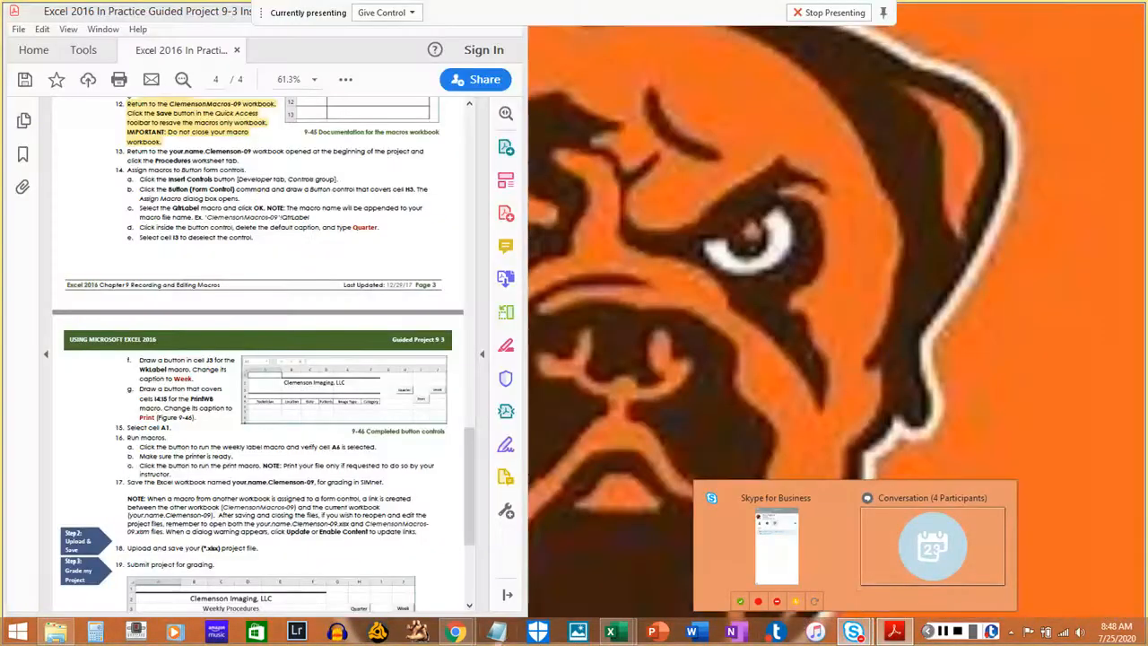
pyautogui.moveTo(610, 635)
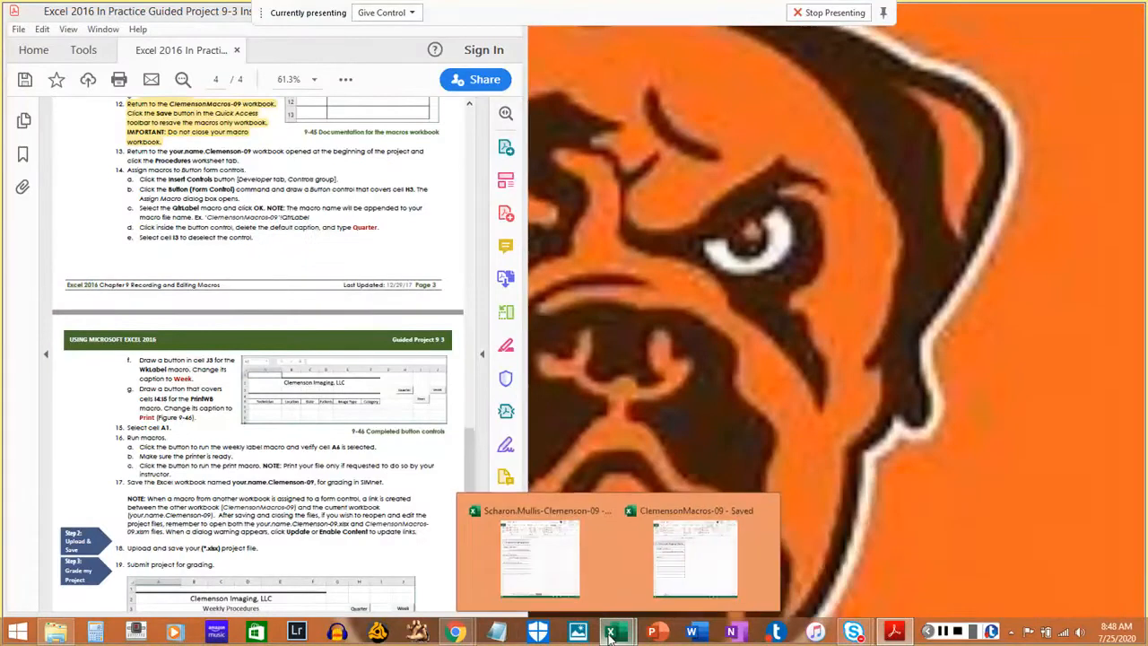
pyautogui.click(695, 556)
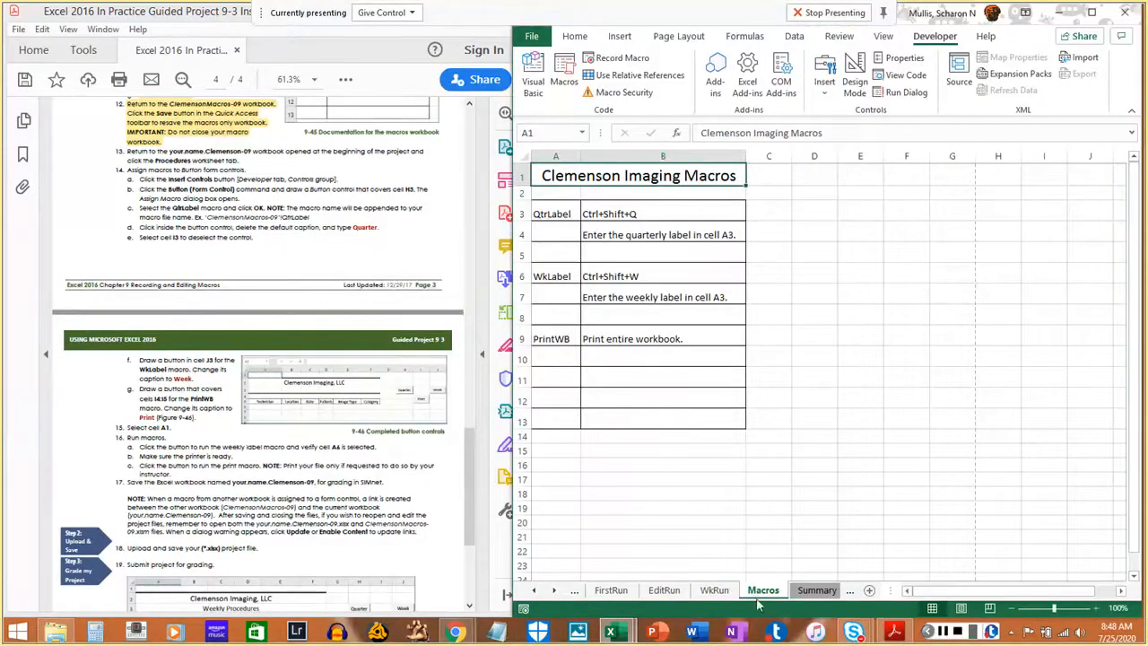
pyautogui.click(535, 591)
pyautogui.click(617, 591)
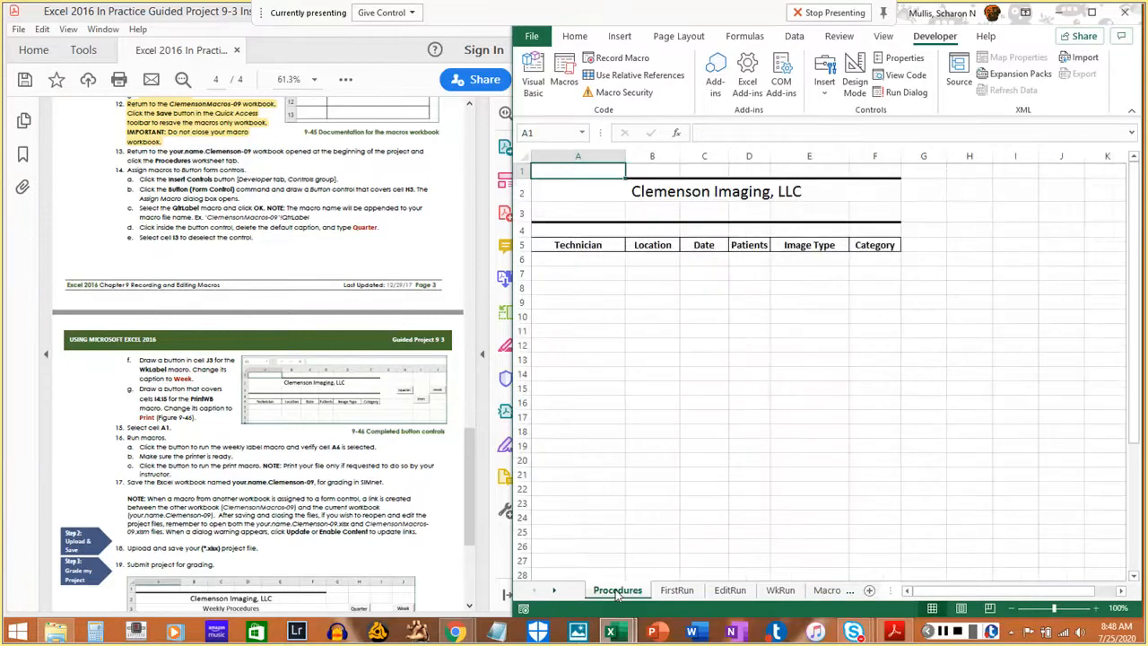
pyautogui.moveTo(125, 151); pyautogui.dragTo(235, 163)
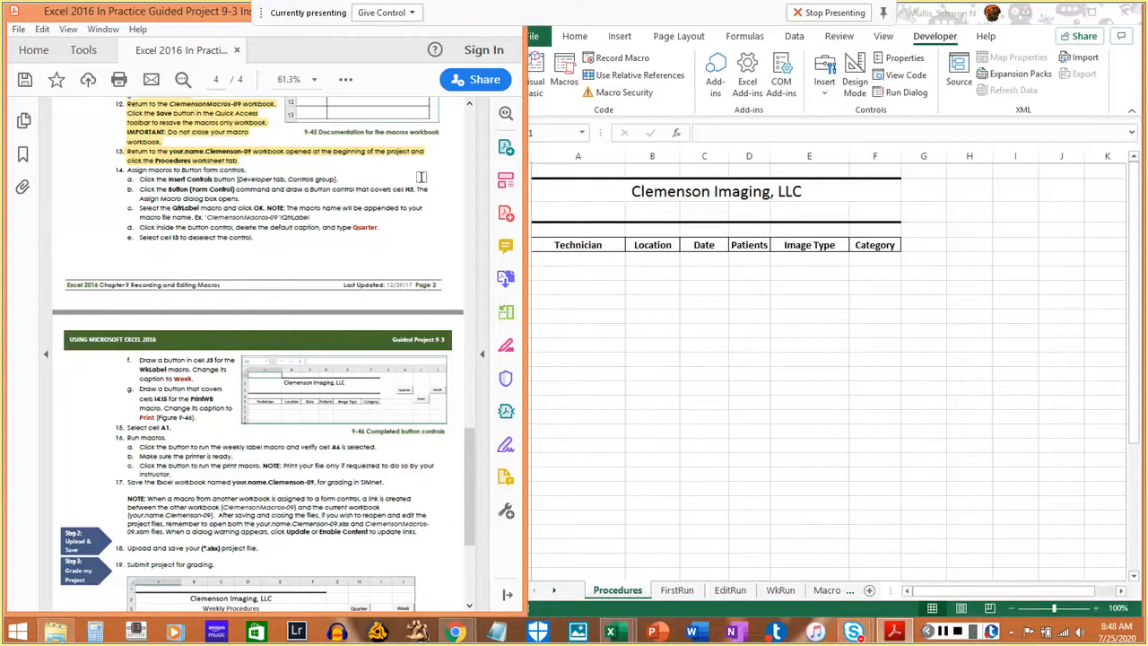
# - Draw a Button form control covering cell H3 on the Procedures sheet and highlight instructions 14a and 14b in the PDF
pyautogui.click(941, 38)
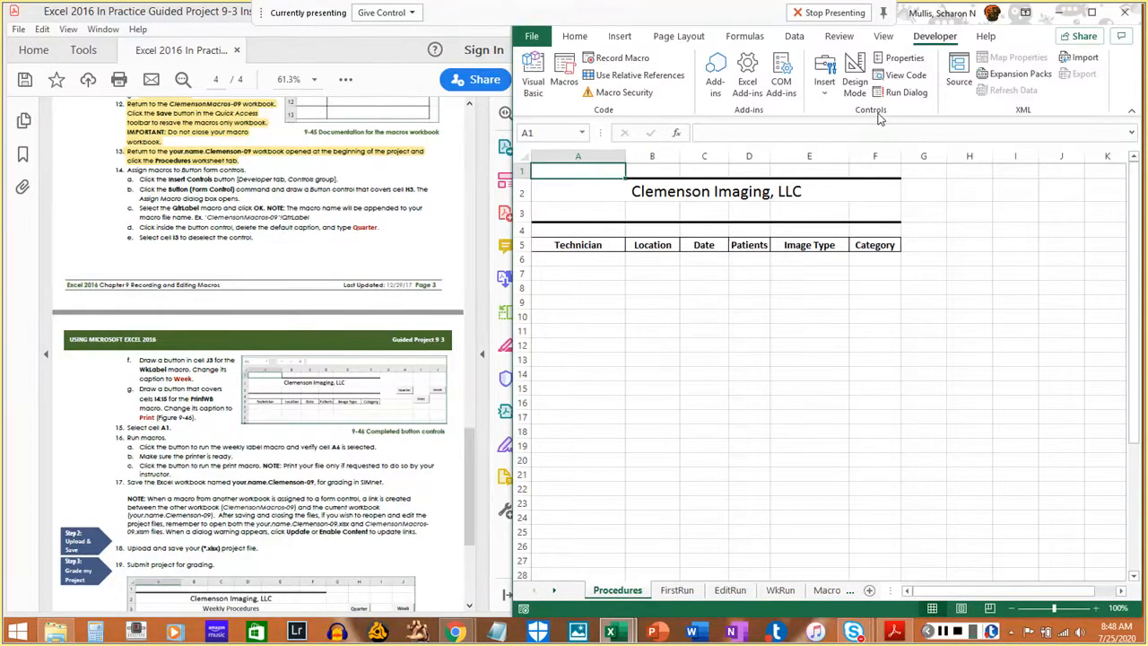
pyautogui.click(824, 93)
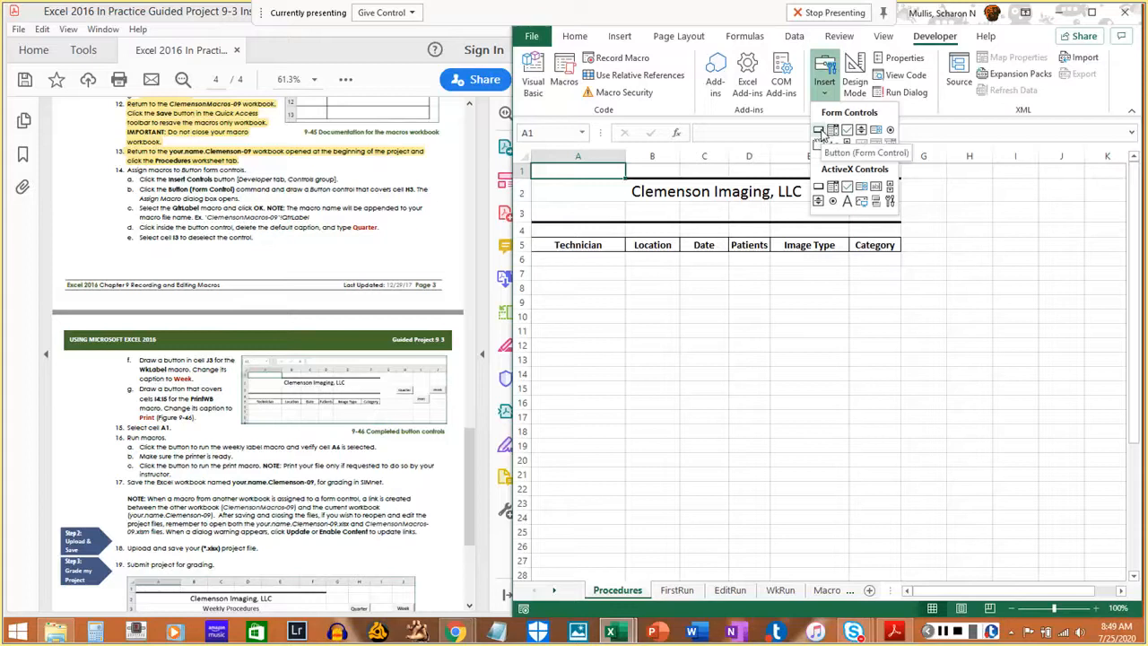
pyautogui.click(819, 132)
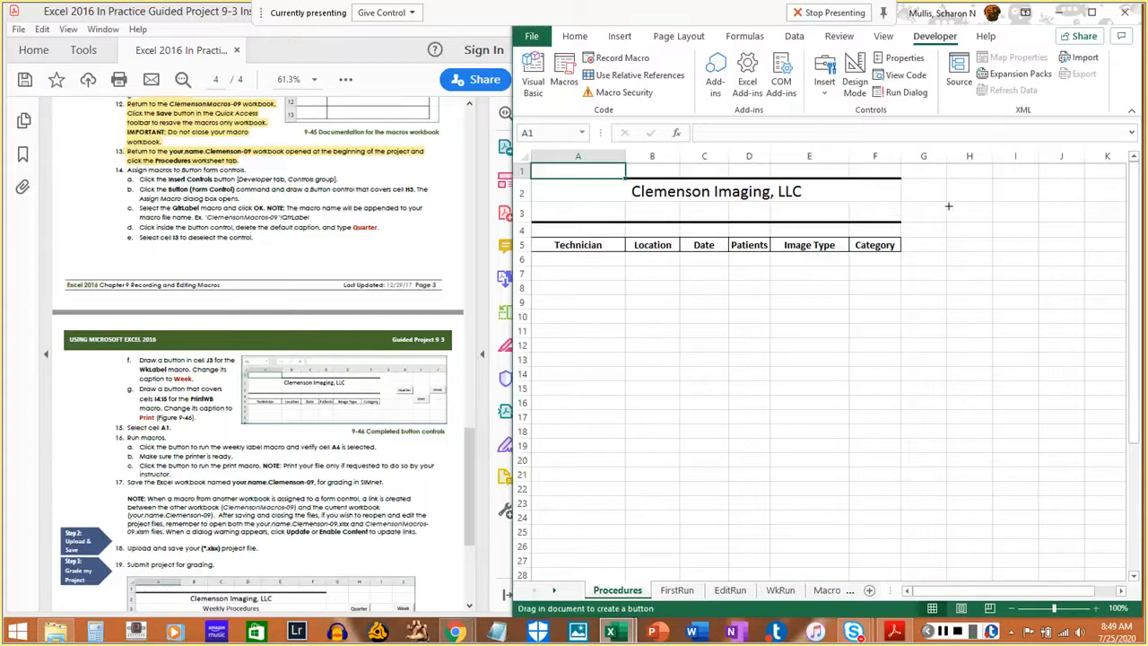
pyautogui.moveTo(947, 200); pyautogui.dragTo(994, 222)
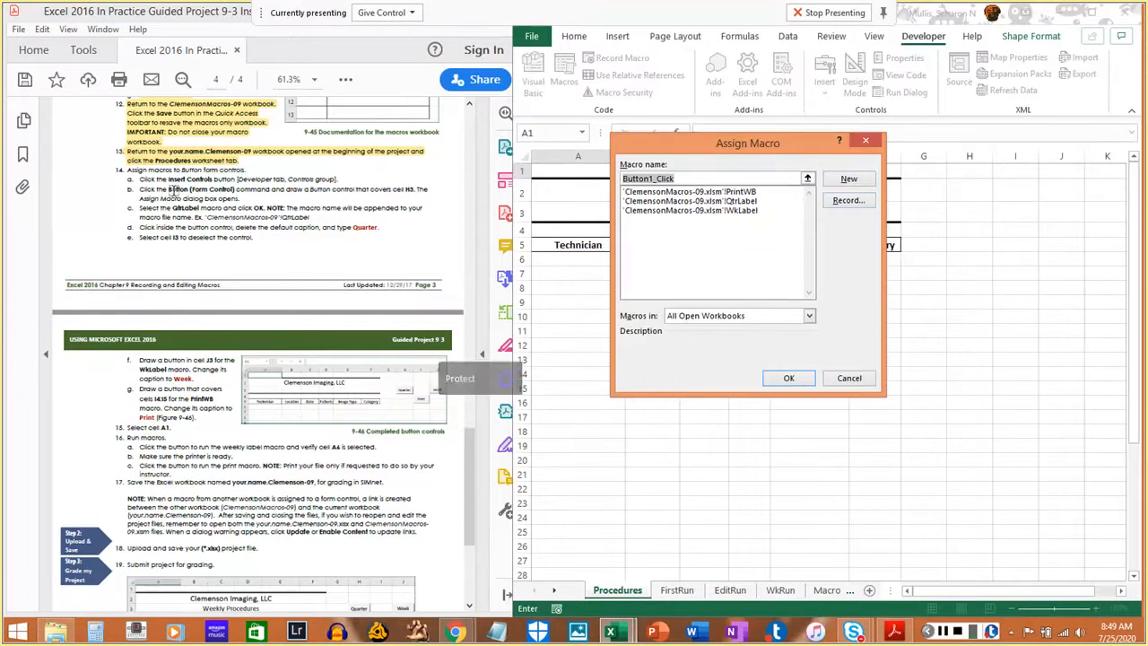
pyautogui.moveTo(134, 179); pyautogui.dragTo(341, 180)
pyautogui.click(305, 185)
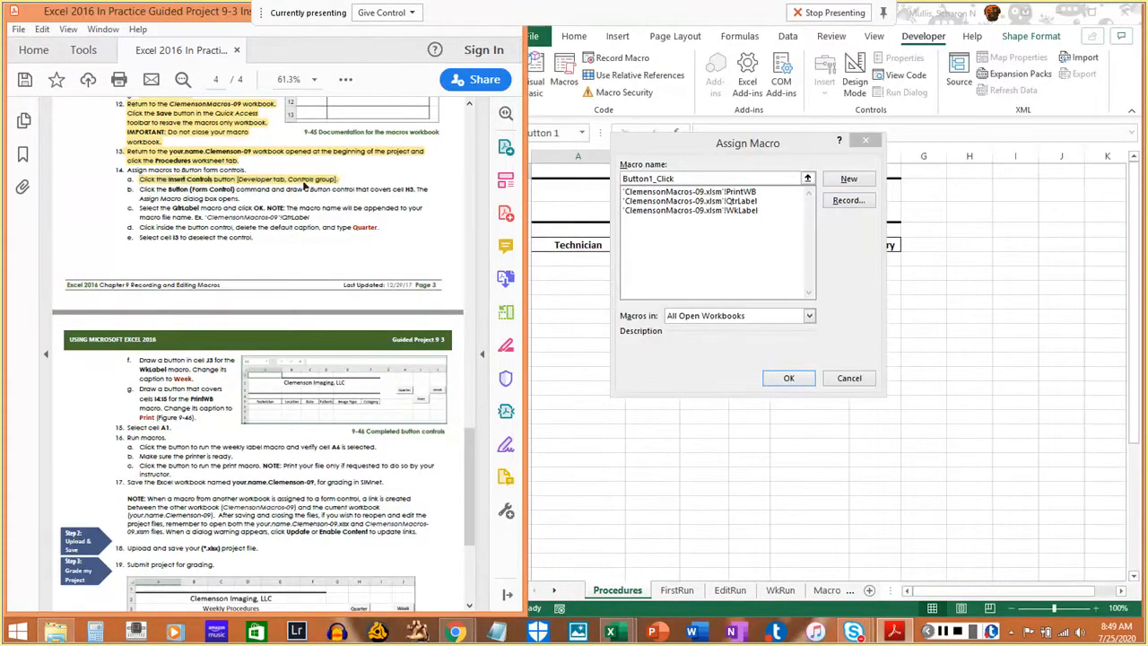
pyautogui.moveTo(139, 190); pyautogui.dragTo(236, 198)
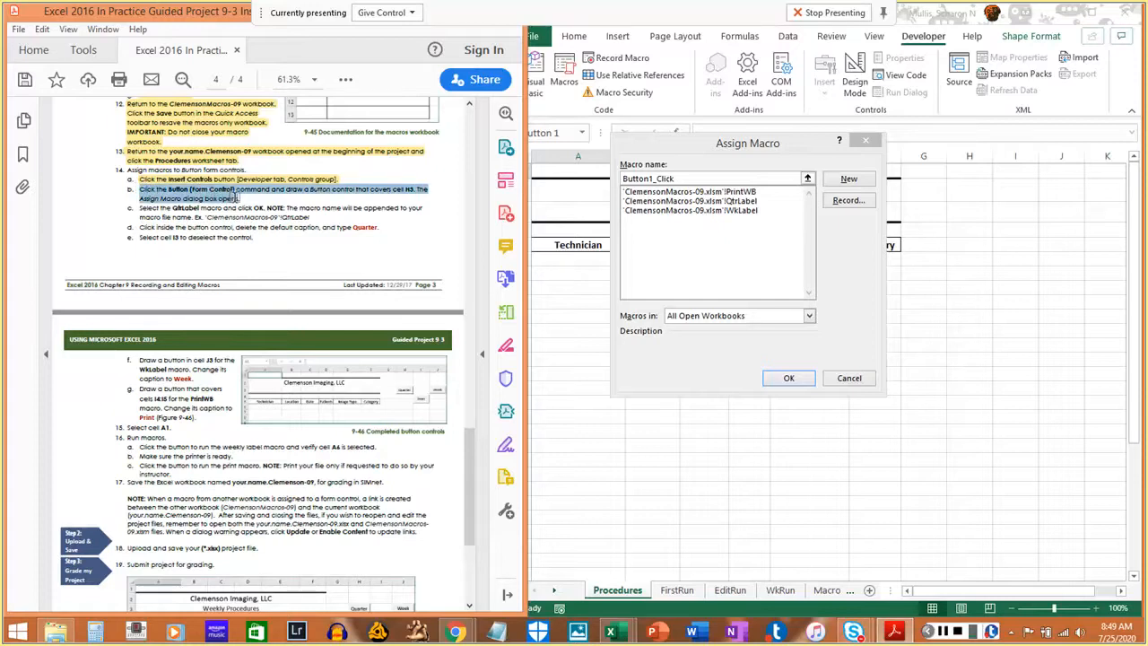
pyautogui.click(252, 199)
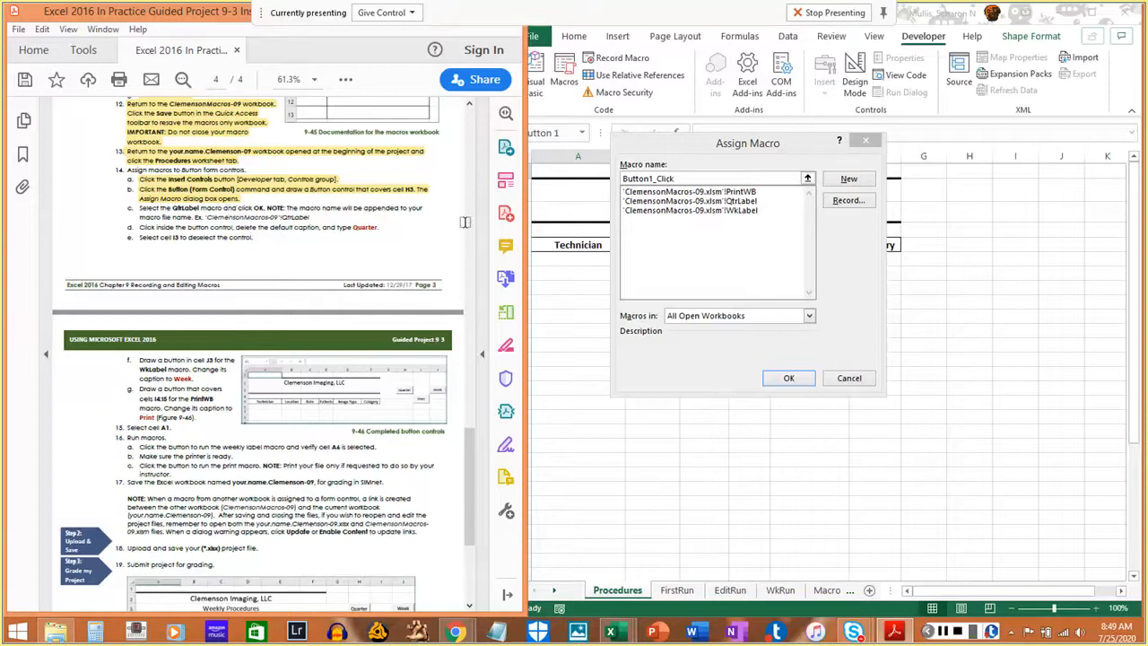
# - Assign the QtrLabel macro from ClemensonMacros-09 to the new button and highlight instruction 14c in the PDF
pyautogui.click(673, 202)
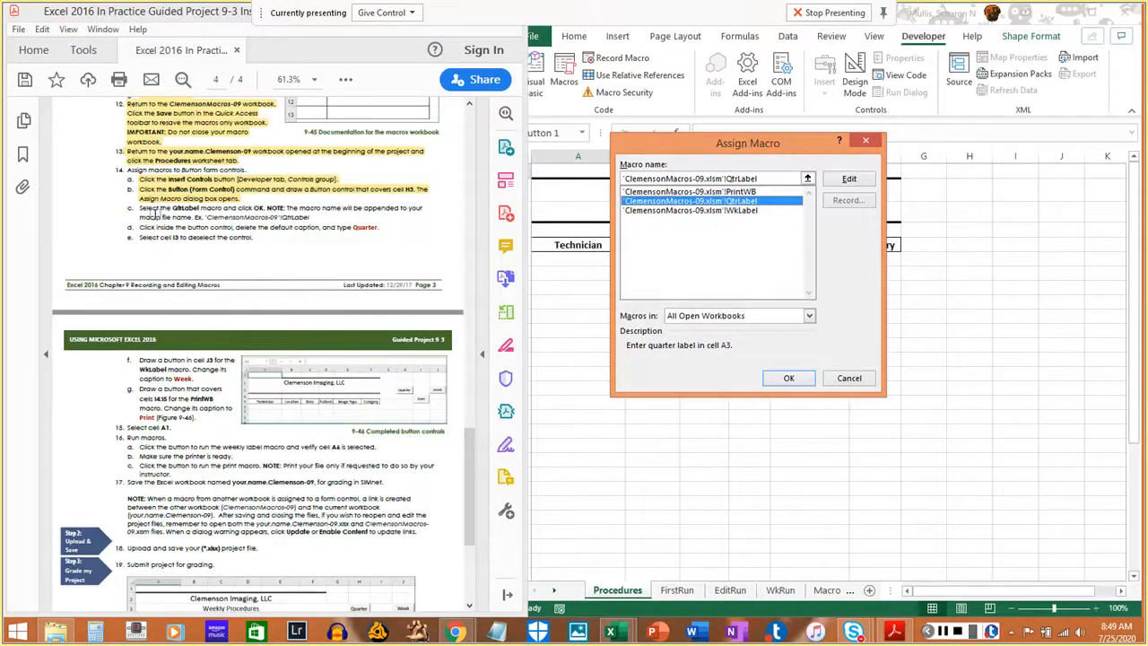
pyautogui.moveTo(141, 209); pyautogui.dragTo(312, 218)
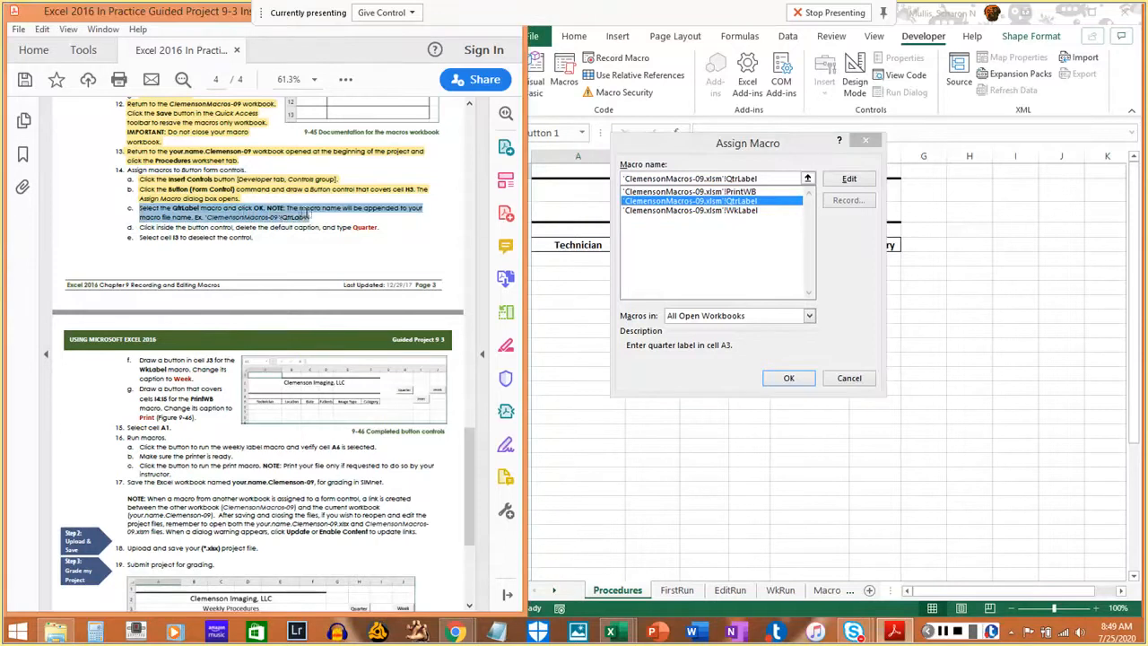
pyautogui.click(256, 222)
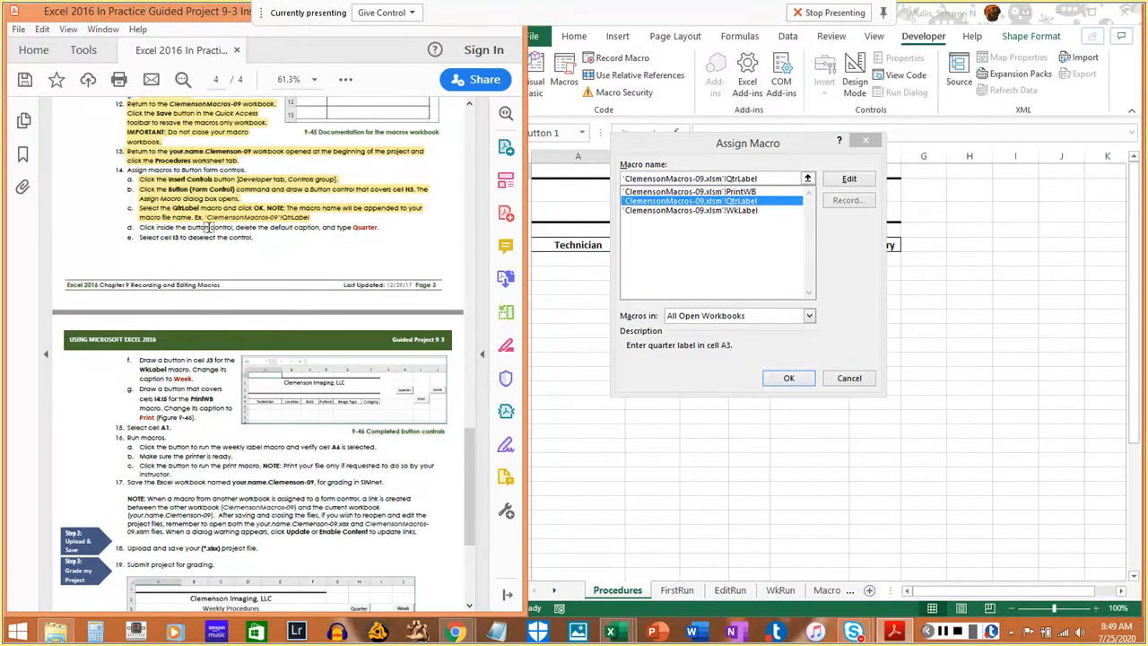
pyautogui.click(790, 379)
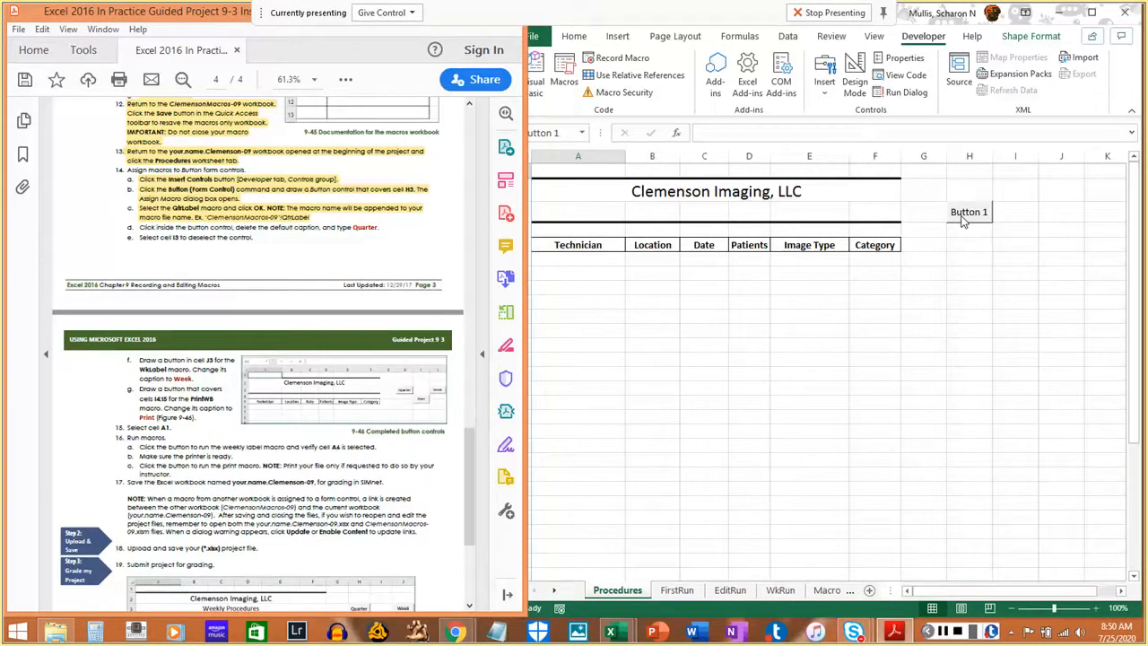
# - Replace the default caption of the button in H3 with Quarter and select cell I3 to deselect the control
pyautogui.click(962, 222)
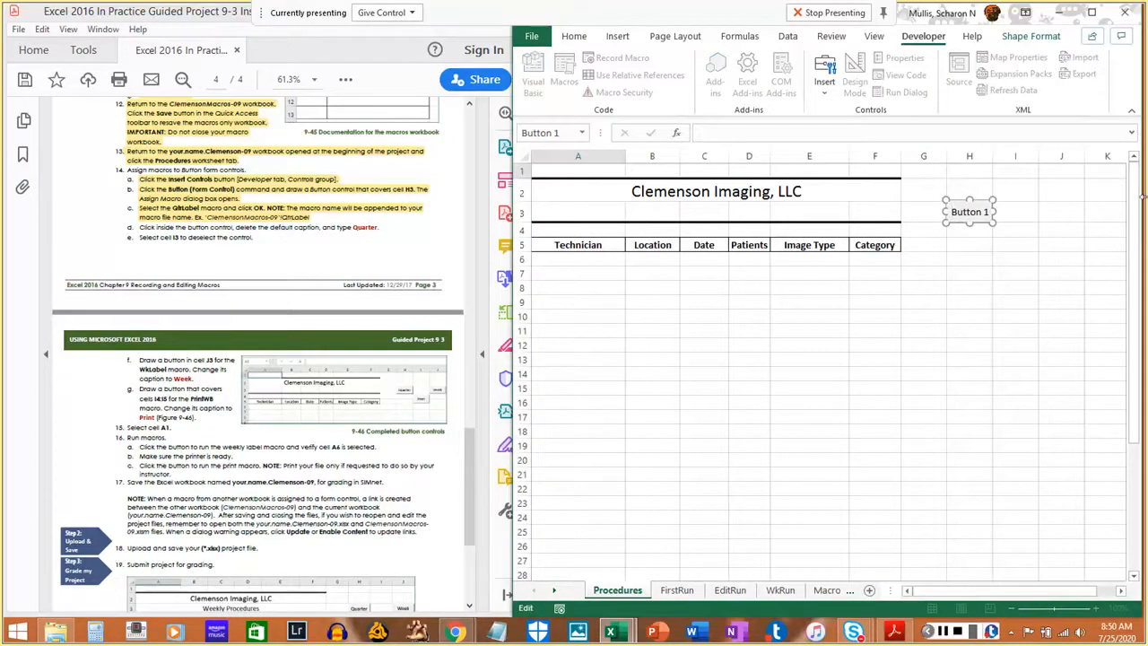
pyautogui.moveTo(952, 211); pyautogui.dragTo(989, 212)
pyautogui.write('Quarter')
pyautogui.click(1027, 213)
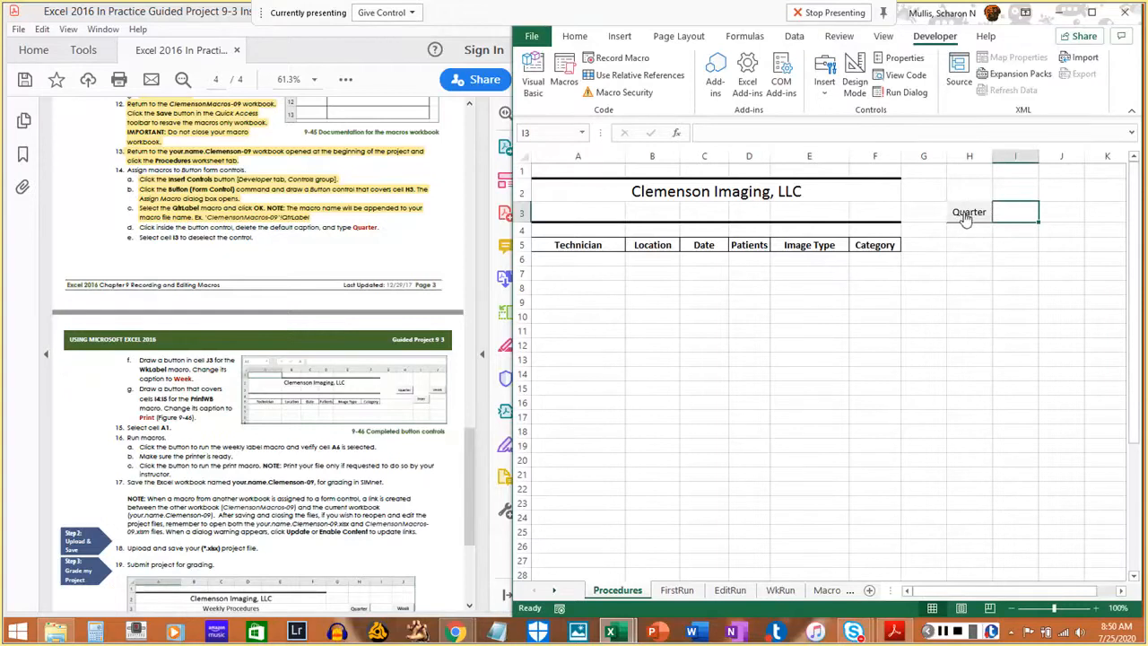
# - Highlight instructions 14d and 14e in the PDF
pyautogui.click(144, 227)
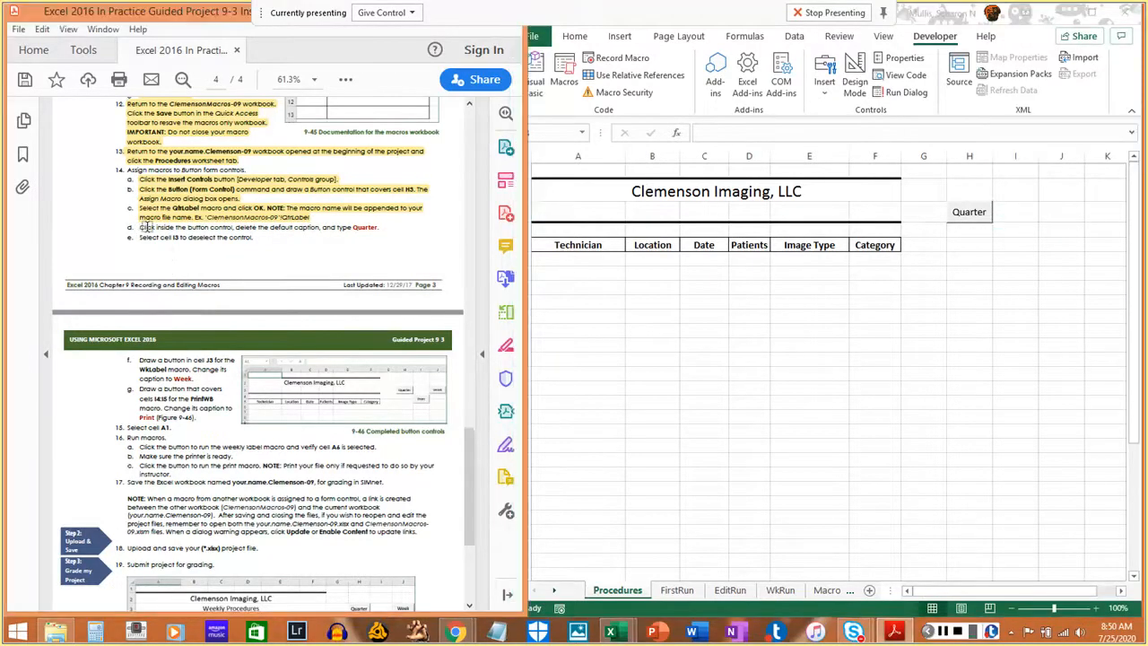
pyautogui.moveTo(144, 227); pyautogui.dragTo(378, 229)
pyautogui.click(224, 244)
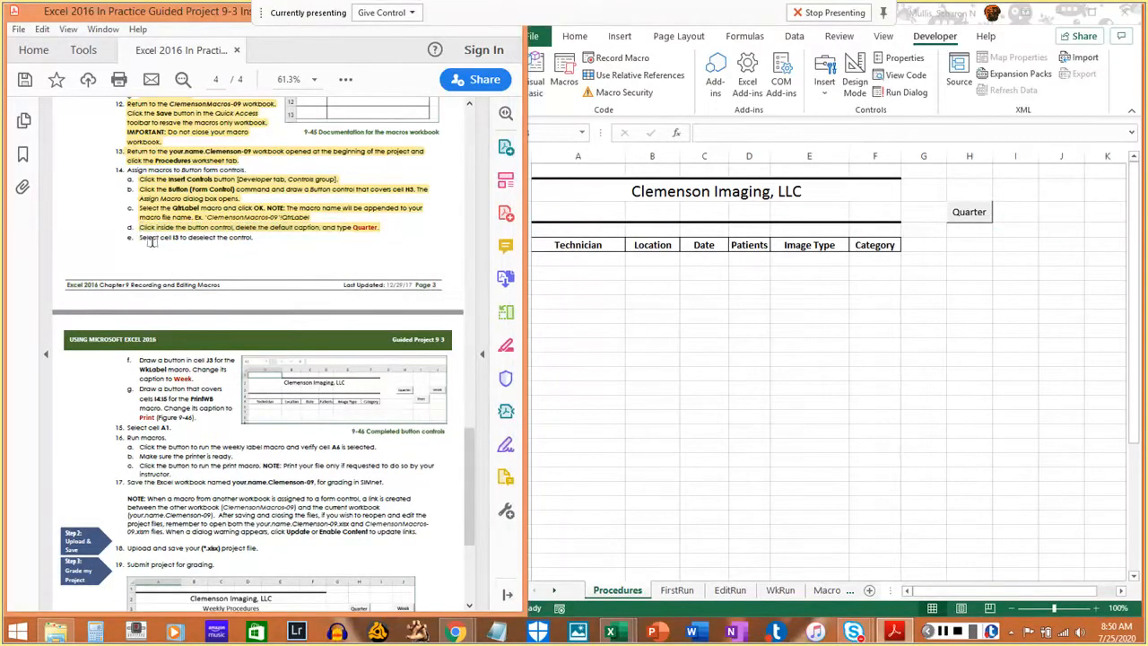
pyautogui.moveTo(139, 237); pyautogui.dragTo(253, 237)
pyautogui.click(218, 336)
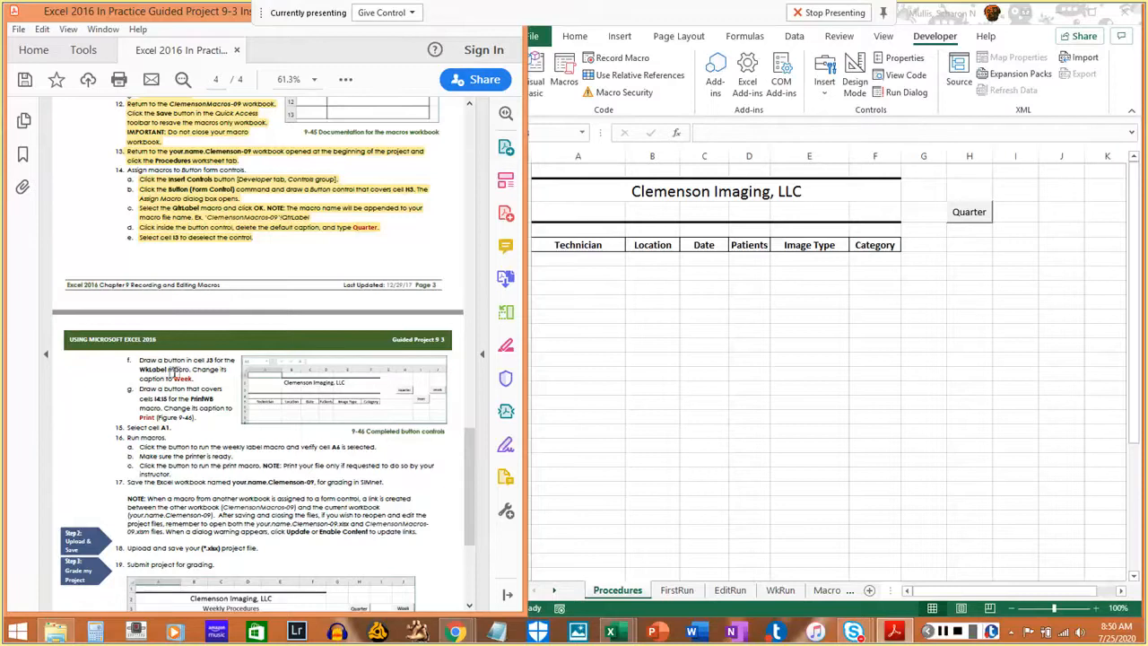
# - Draw a Button form control covering cell J3 on the Procedures sheet and assign it the WkLabel macro from ClemensonMacros-09
pyautogui.click(1019, 213)
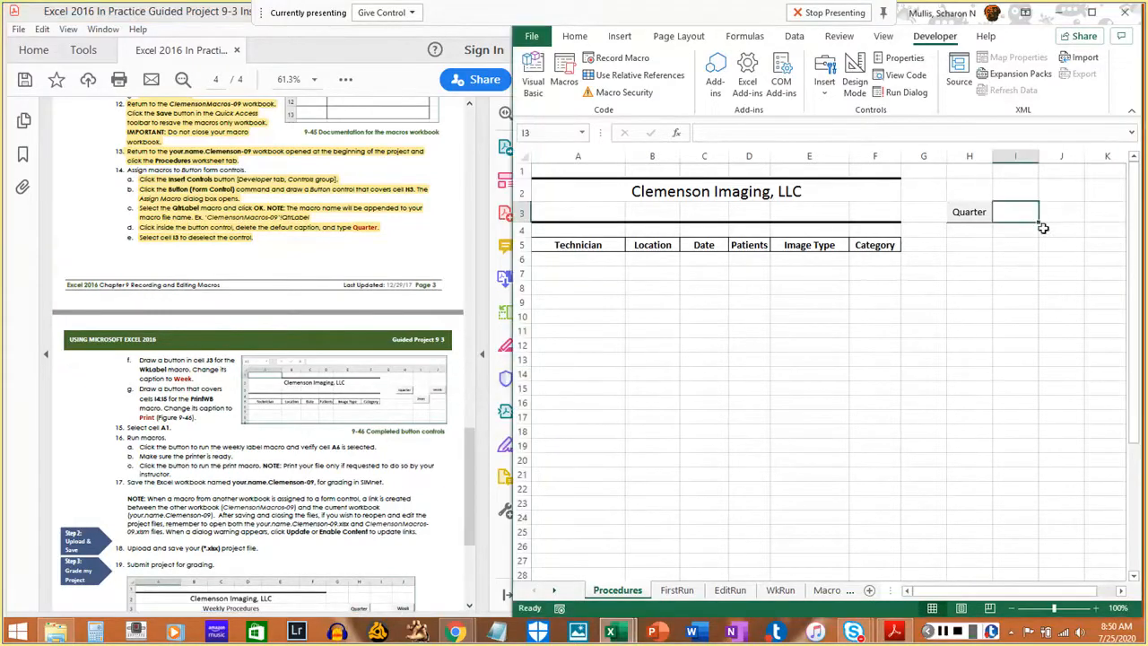
pyautogui.click(1066, 215)
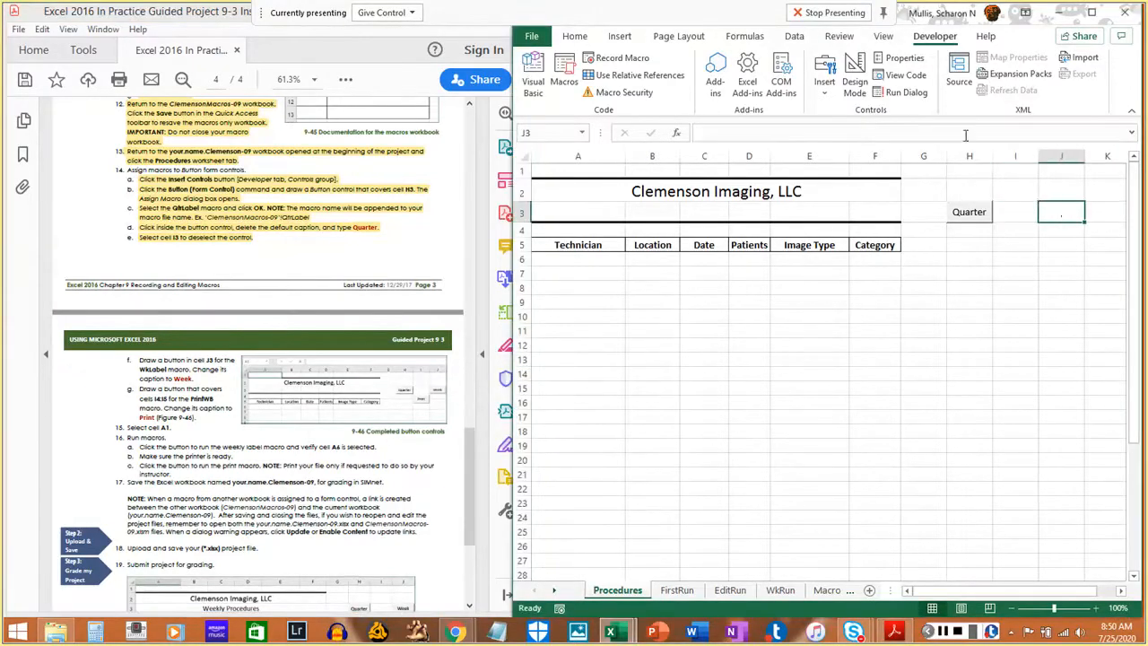
pyautogui.click(826, 94)
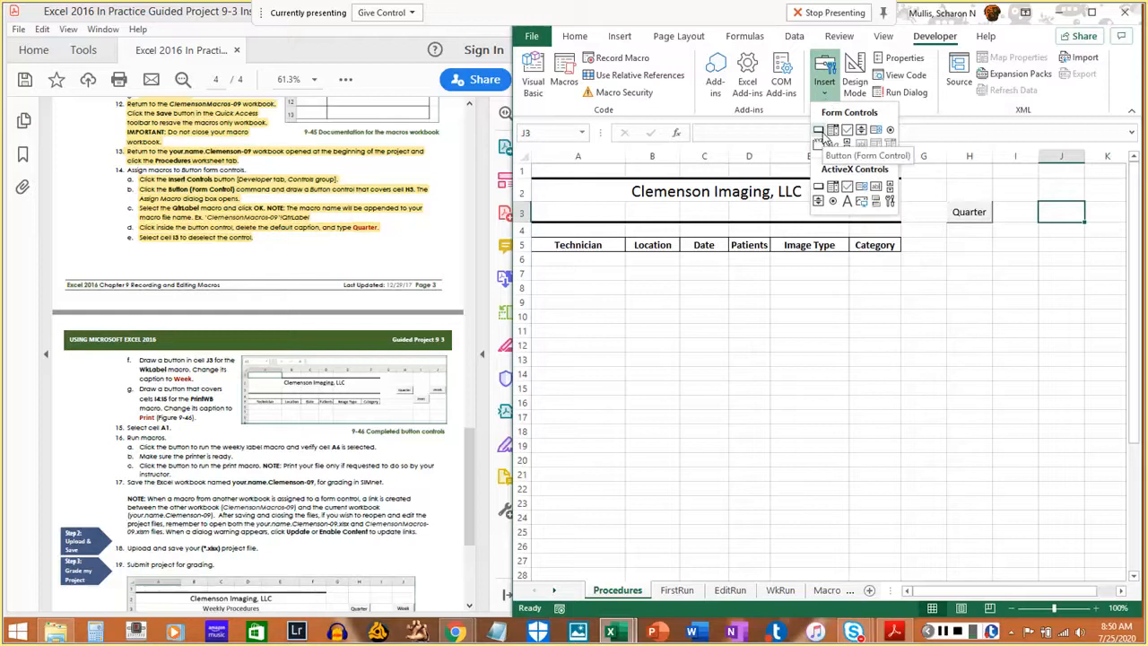
pyautogui.click(819, 132)
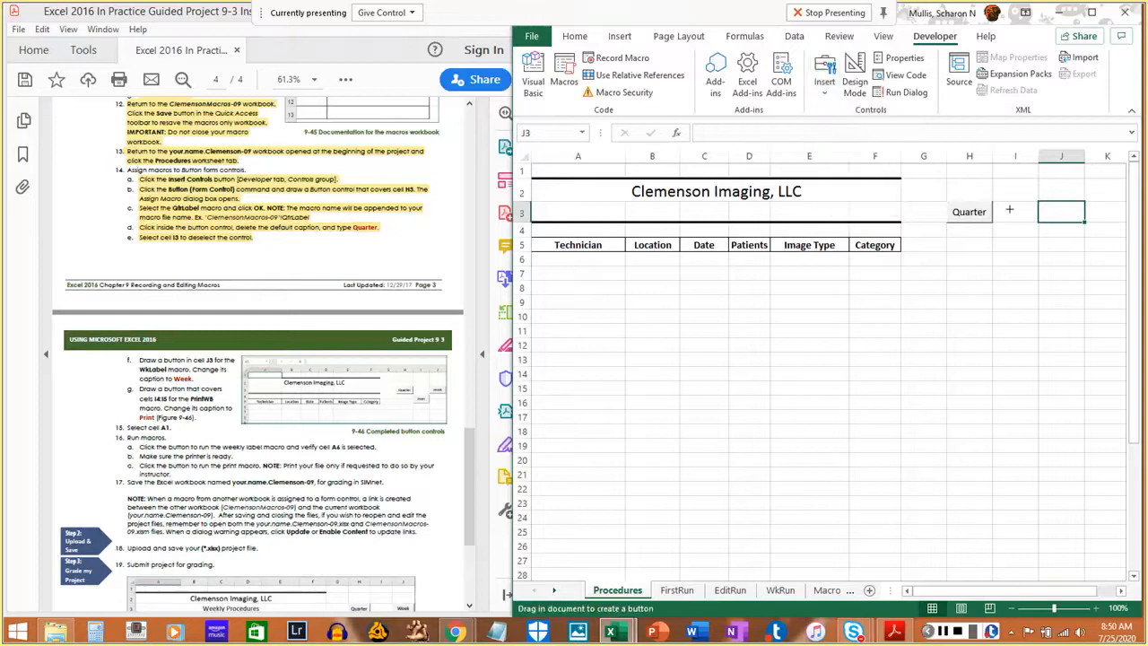
pyautogui.moveTo(1039, 200); pyautogui.dragTo(1085, 223)
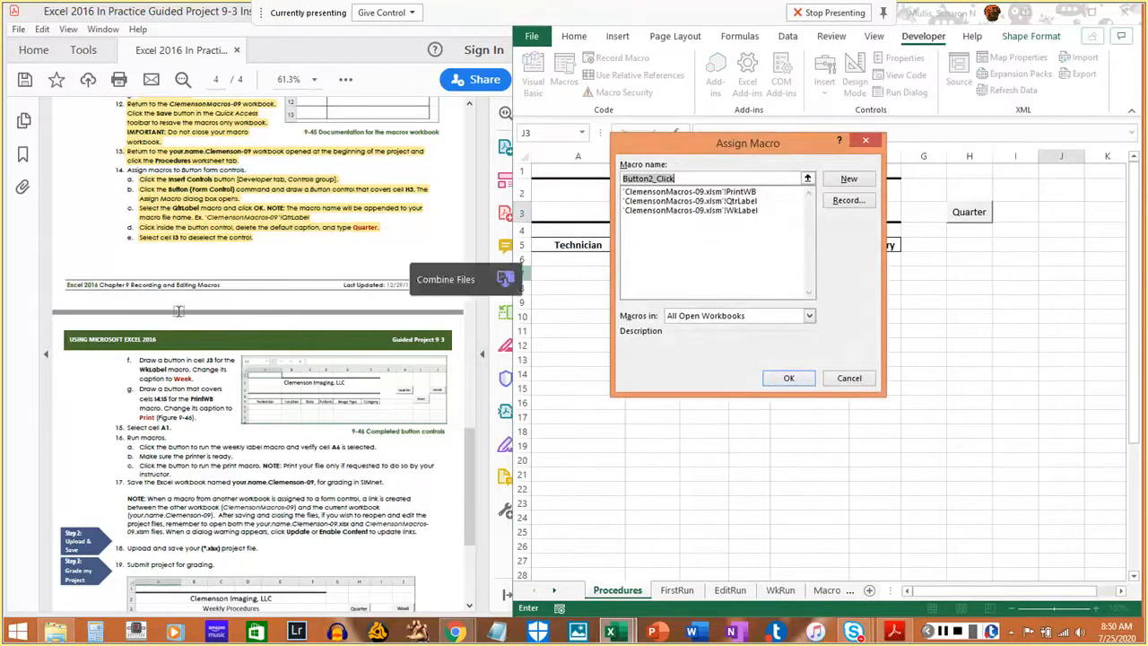
pyautogui.click(148, 397)
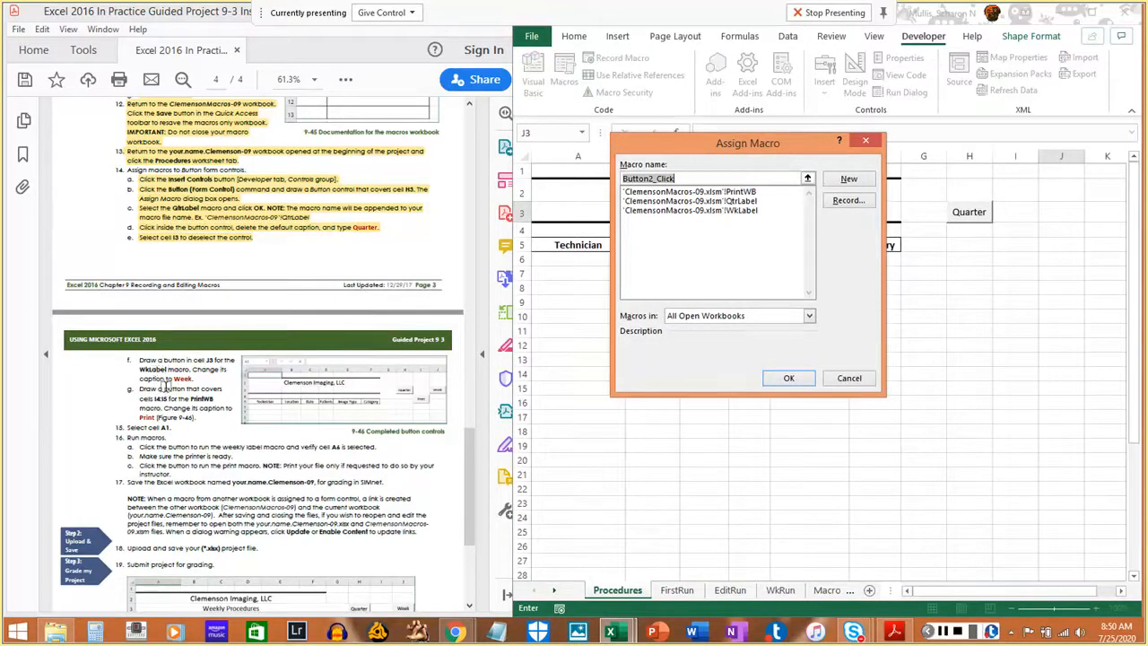
pyautogui.click(731, 211)
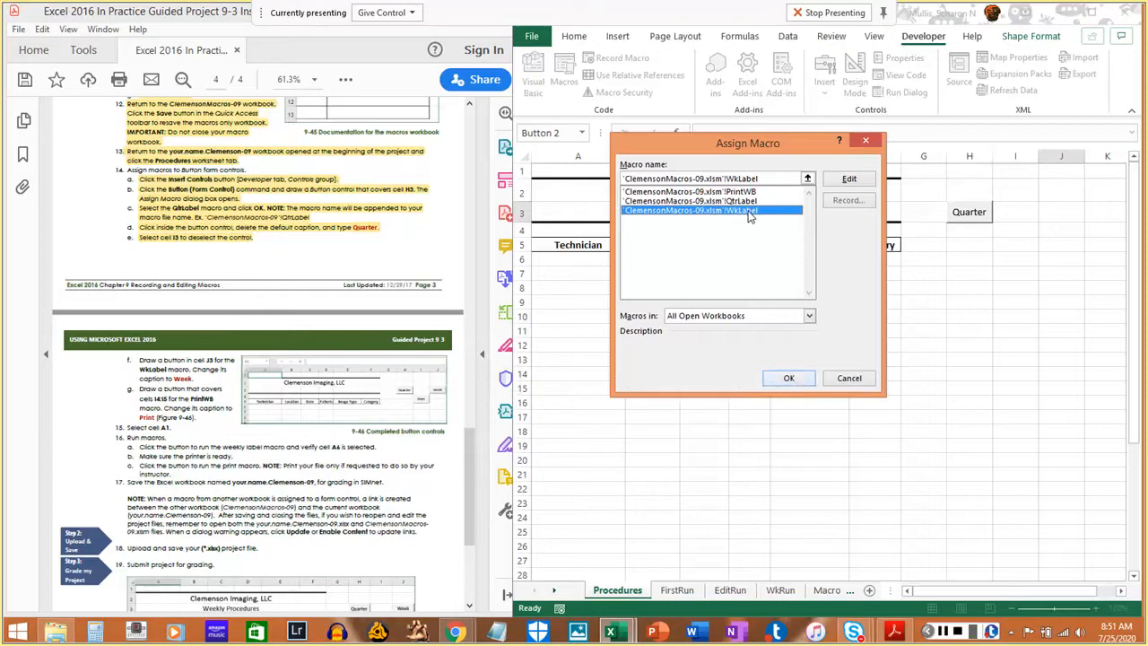
pyautogui.click(790, 380)
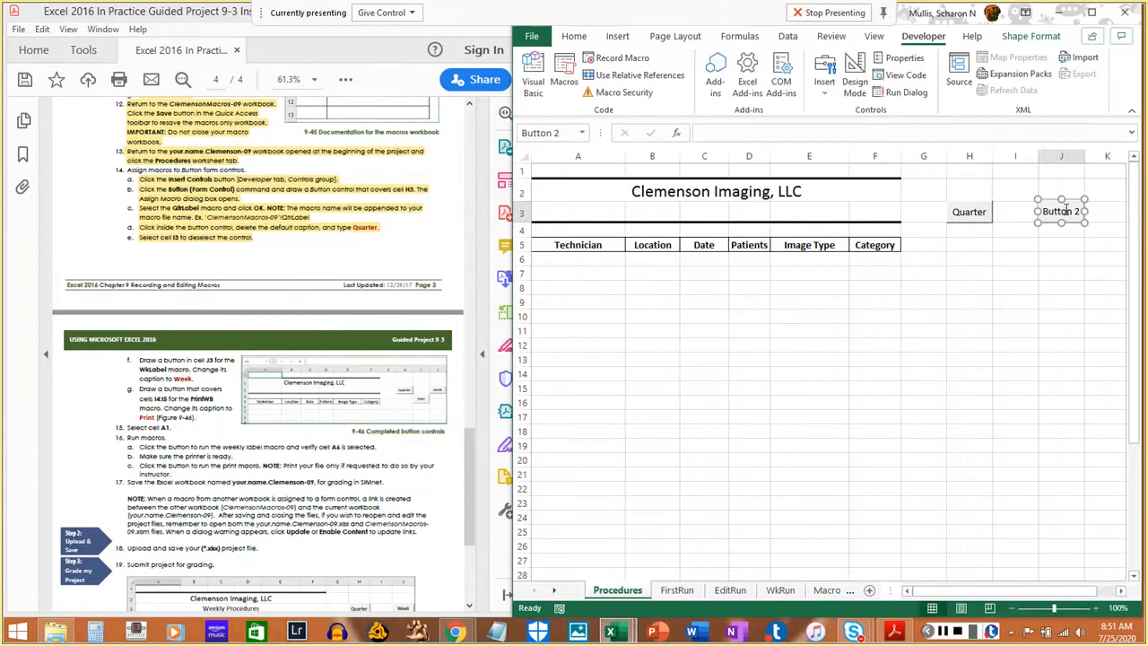
# - Replace the default caption of the button in J3 with Week, deselect the control, and highlight instruction 14f in the PDF
pyautogui.click(1066, 210)
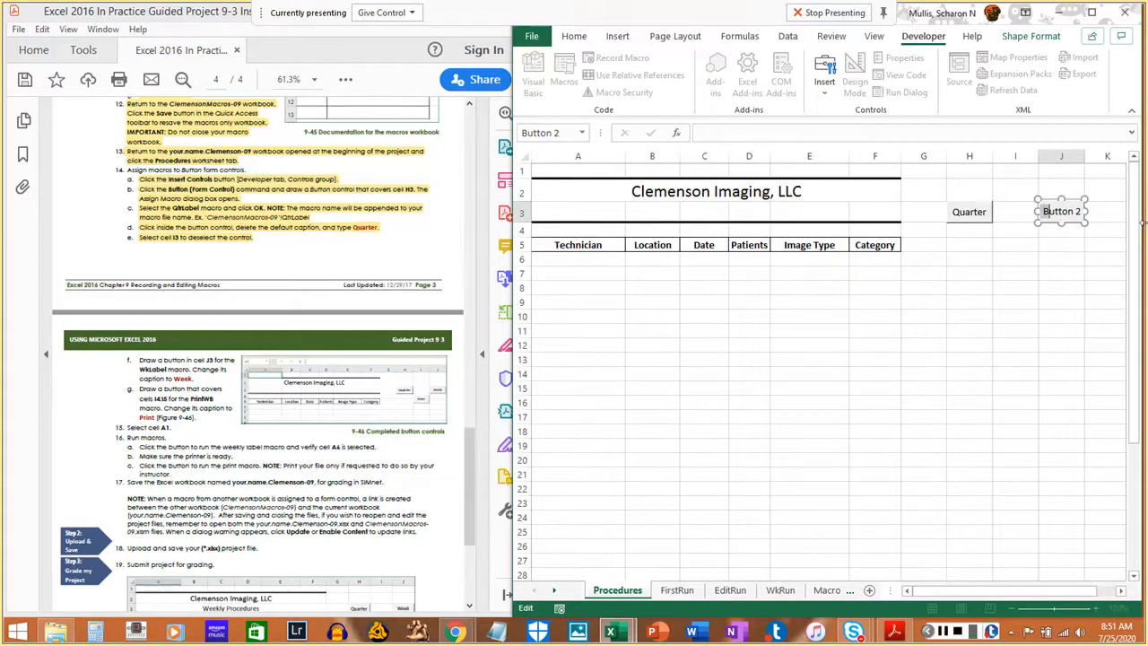
pyautogui.moveTo(1047, 212); pyautogui.dragTo(1074, 212)
pyautogui.write('Week')
pyautogui.press('Return')
pyautogui.press('BackSpace')
pyautogui.click(1013, 208)
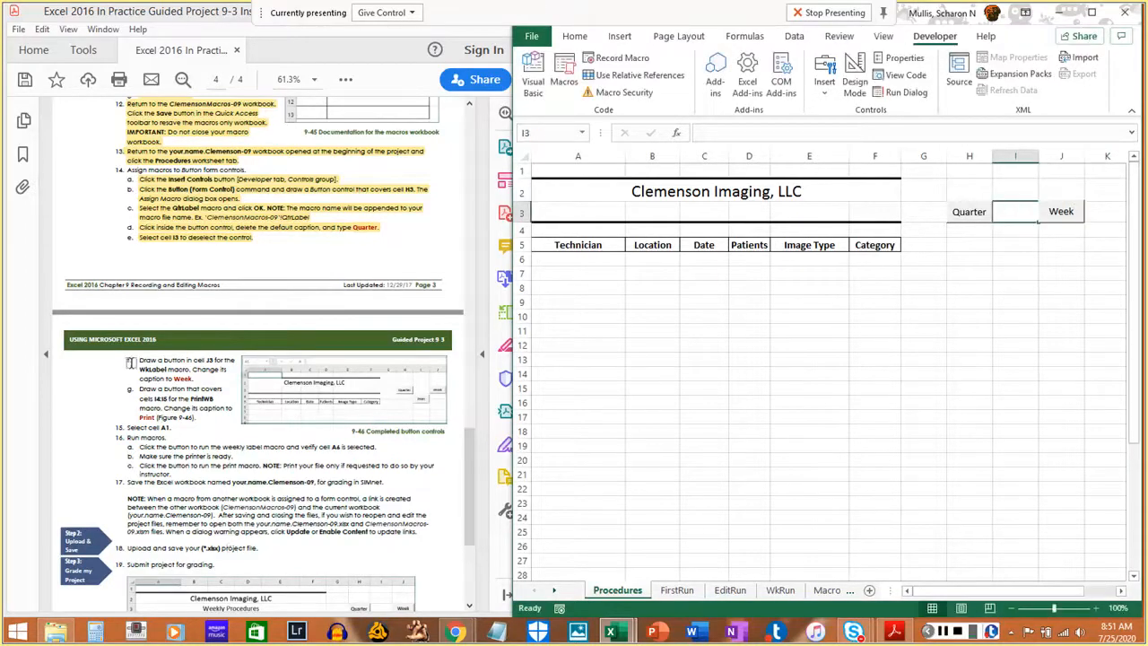
pyautogui.moveTo(138, 360); pyautogui.dragTo(194, 379)
pyautogui.click(195, 379)
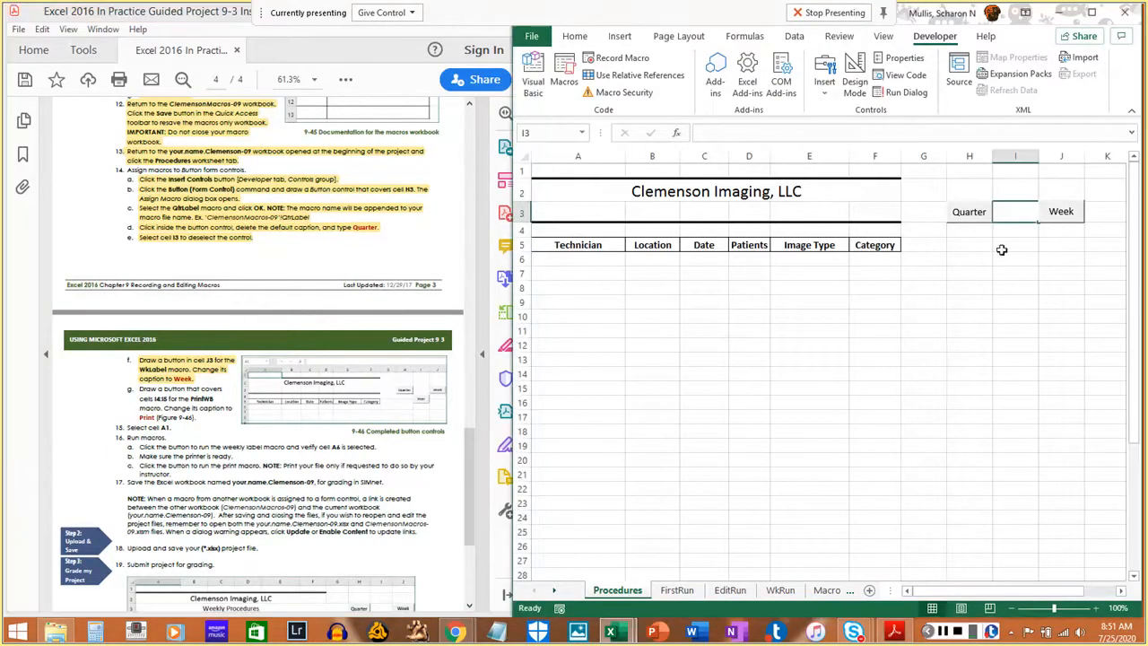
# - Draw a Button form control covering cells I4:I5 and assign it the PrintWB macro from ClemensonMacros-09
pyautogui.click(824, 81)
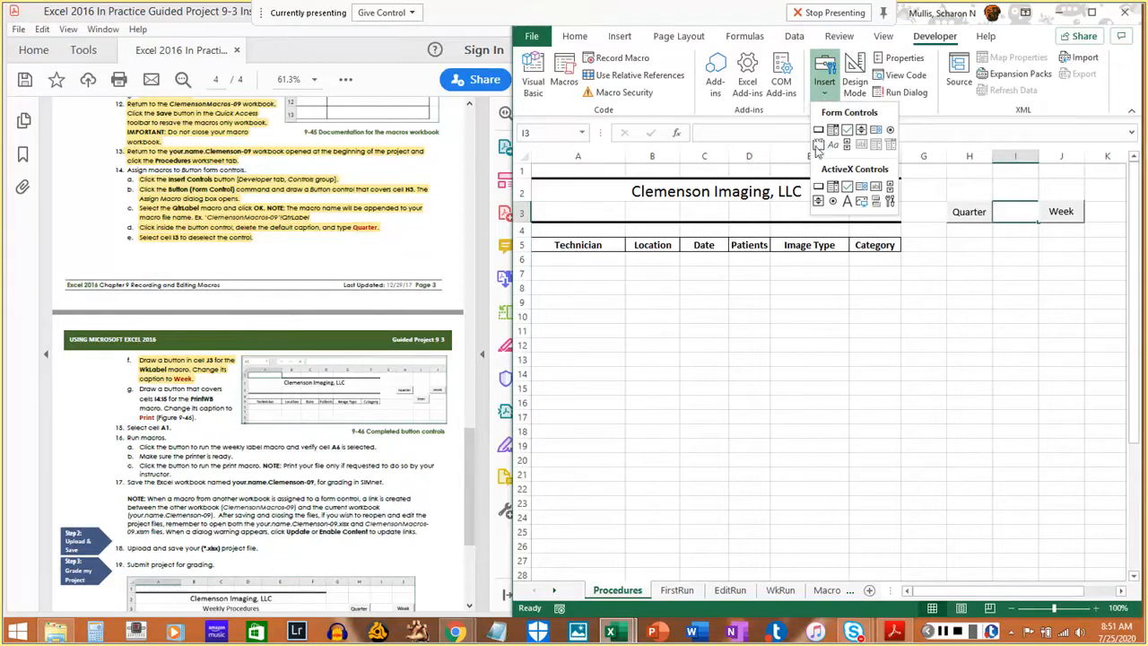
pyautogui.click(818, 131)
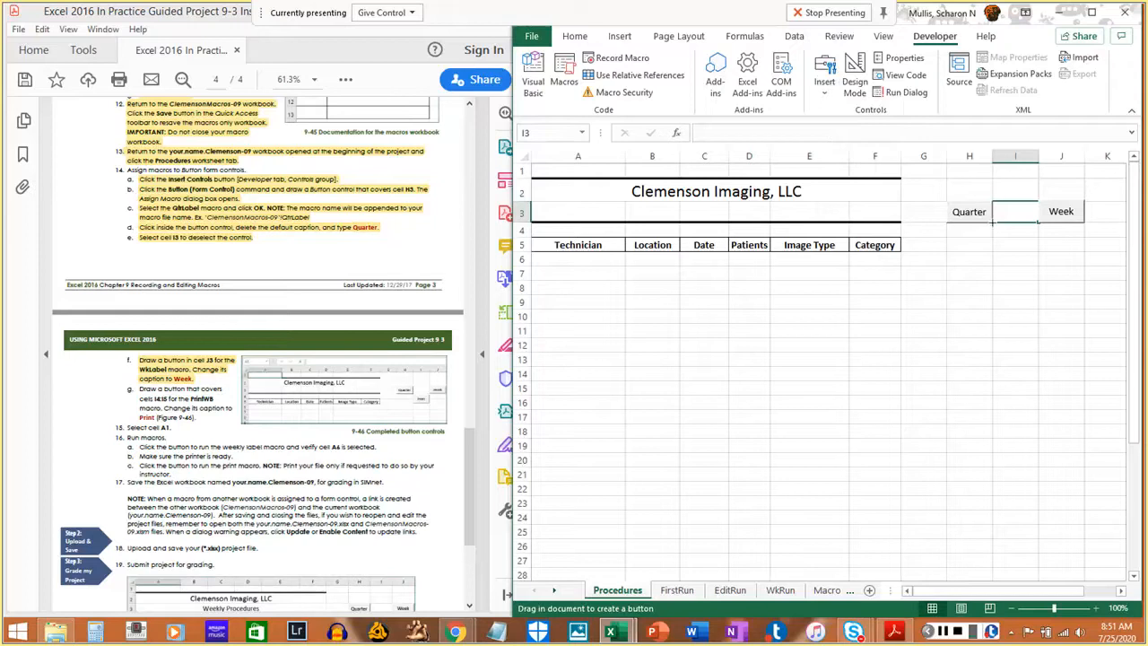
pyautogui.moveTo(993, 222); pyautogui.dragTo(1038, 251)
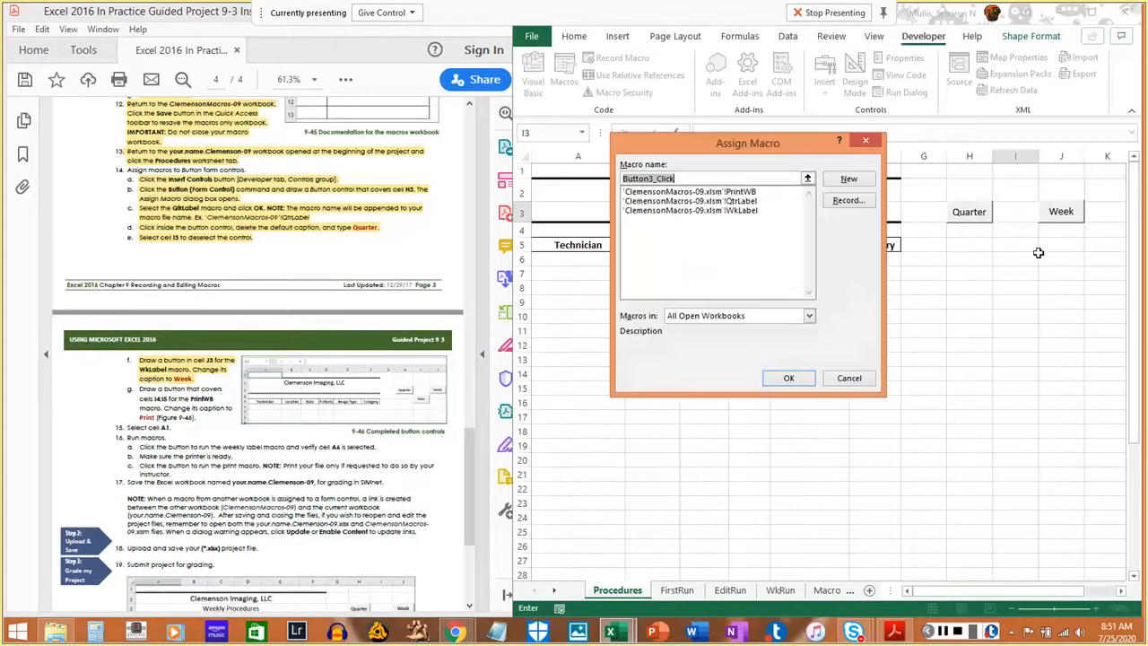
pyautogui.click(702, 192)
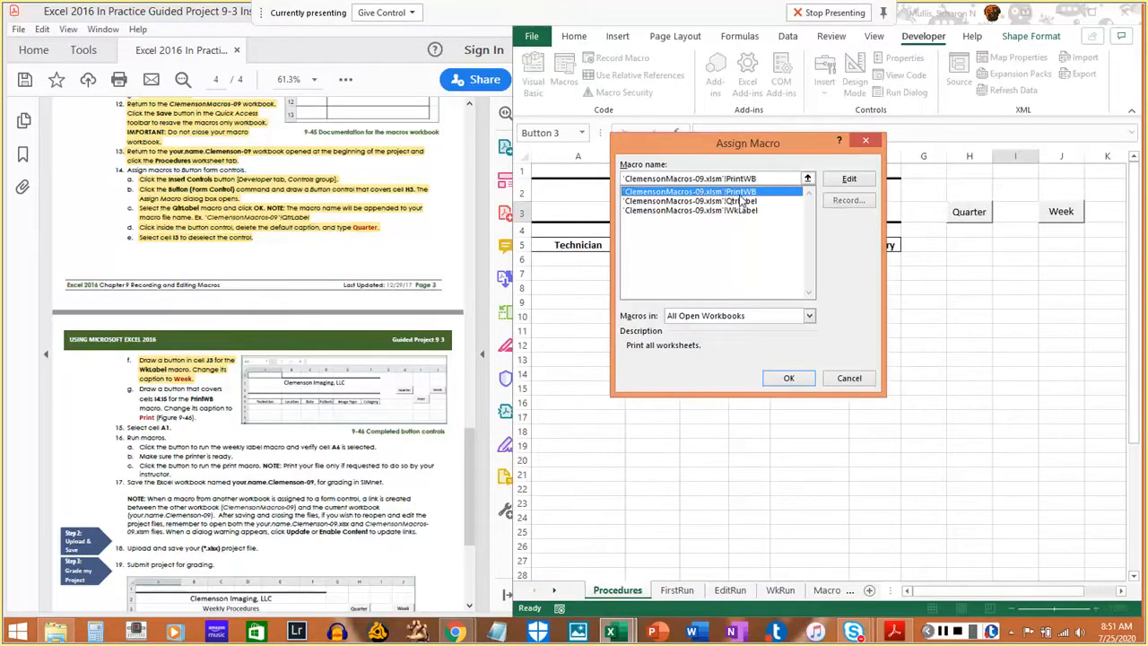
pyautogui.click(793, 380)
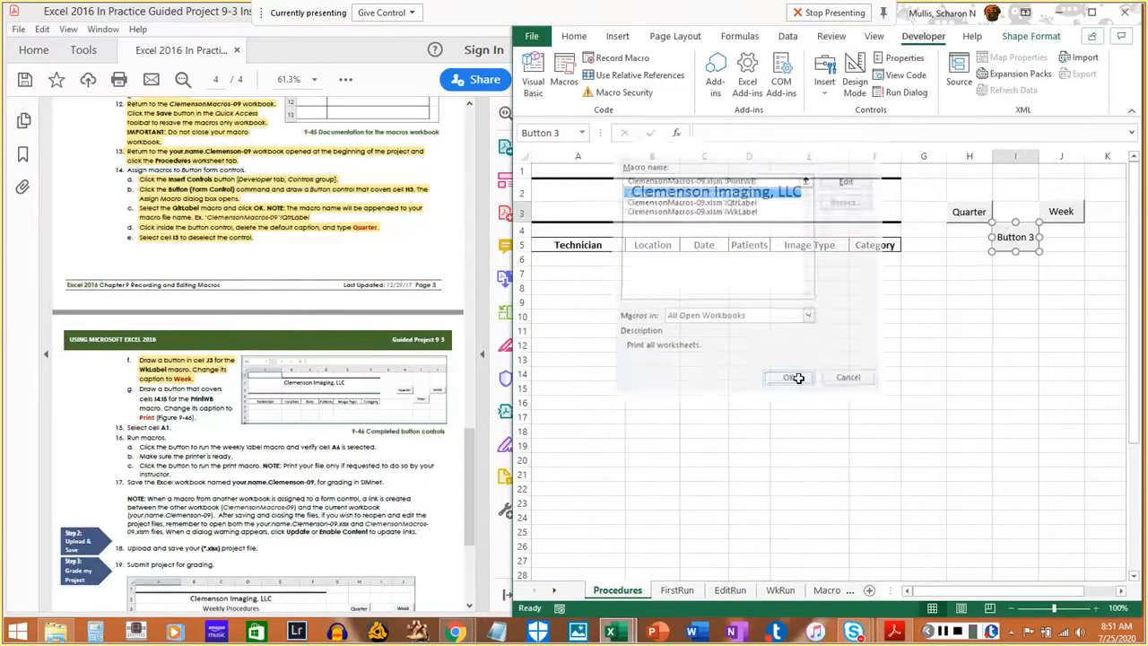
# - Replace the default caption of the button in I4:I5 with PrintWB, deselect it, and highlight instruction 14g in the PDF
pyautogui.click(1009, 236)
pyautogui.moveTo(999, 237); pyautogui.dragTo(1034, 234)
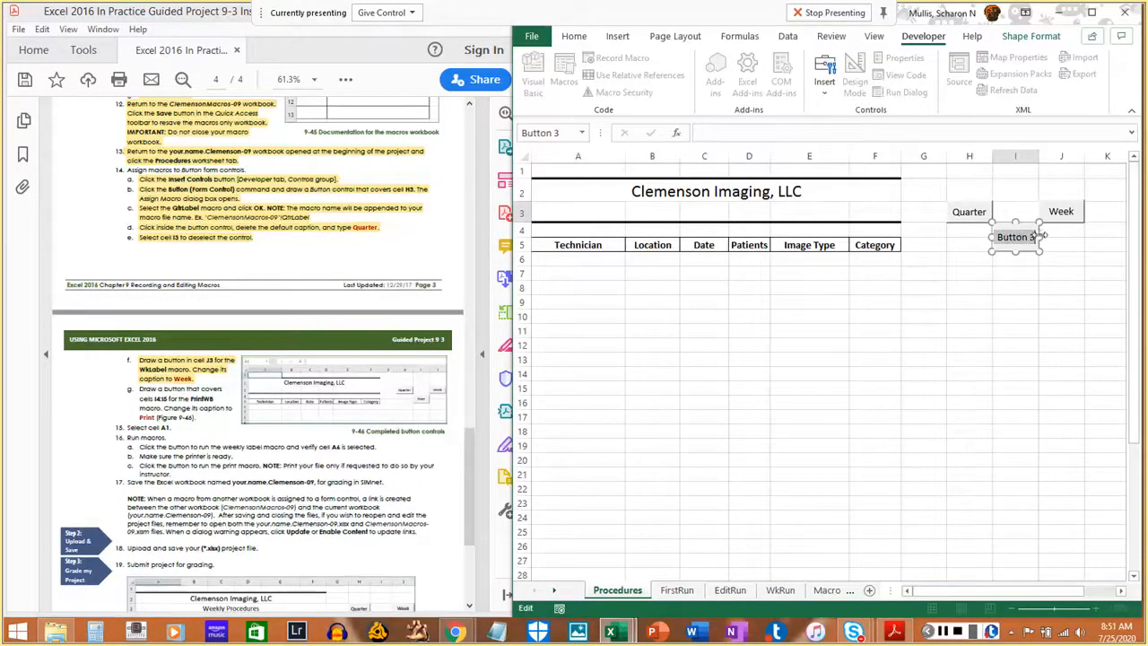
pyautogui.write('PRintWB')
pyautogui.click(995, 331)
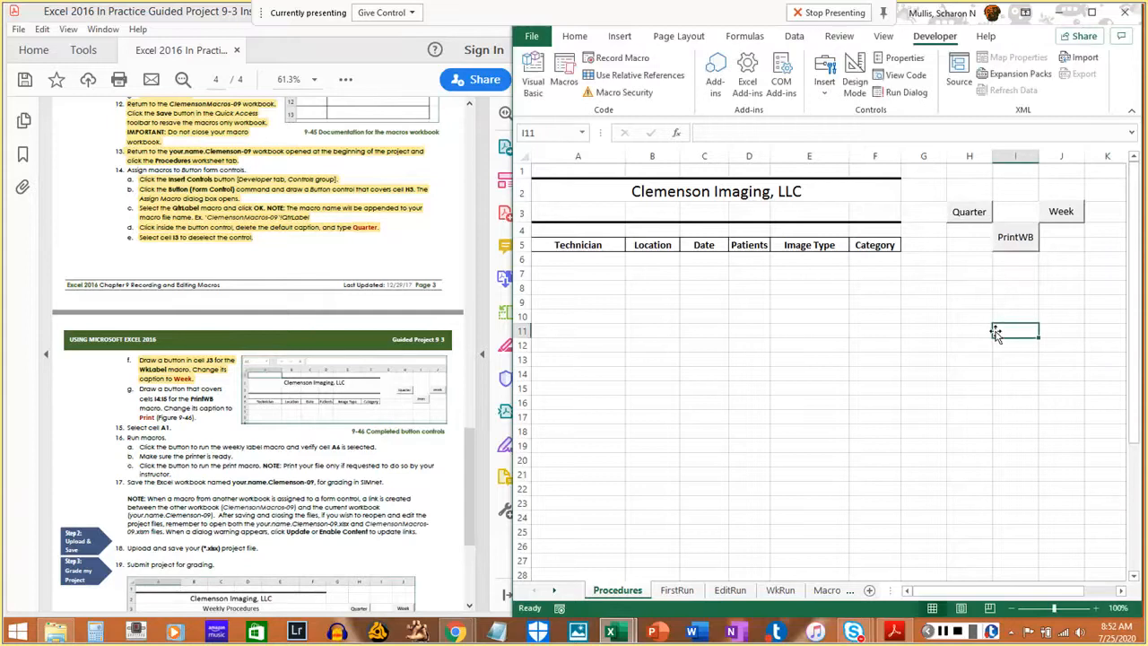
pyautogui.click(1011, 207)
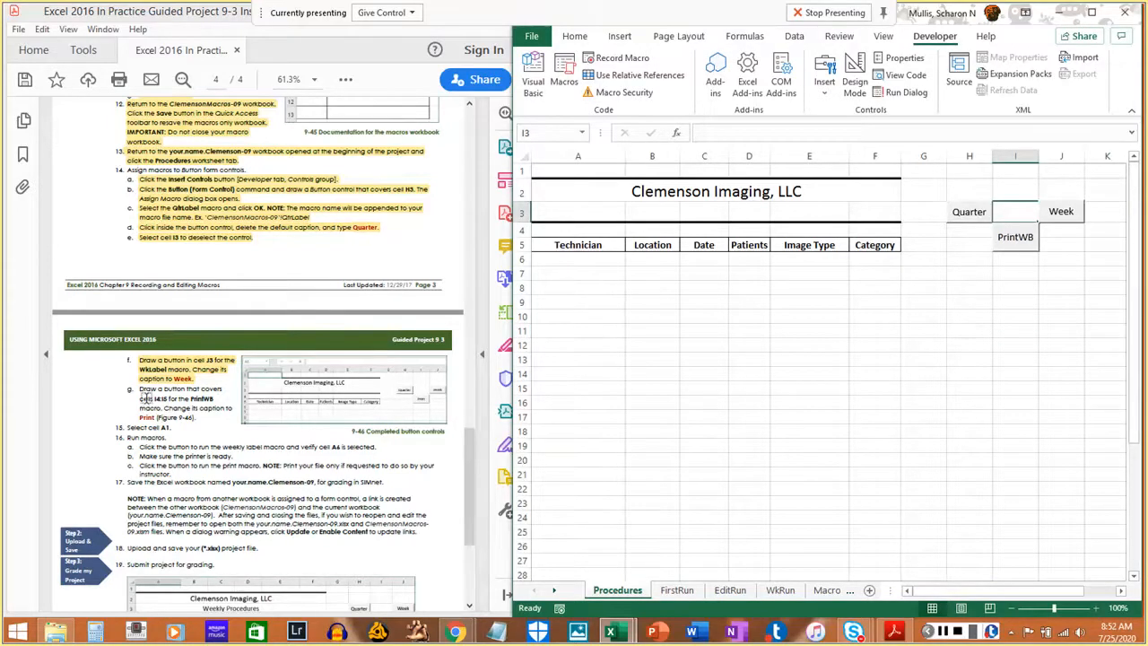
pyautogui.moveTo(134, 393); pyautogui.dragTo(203, 419)
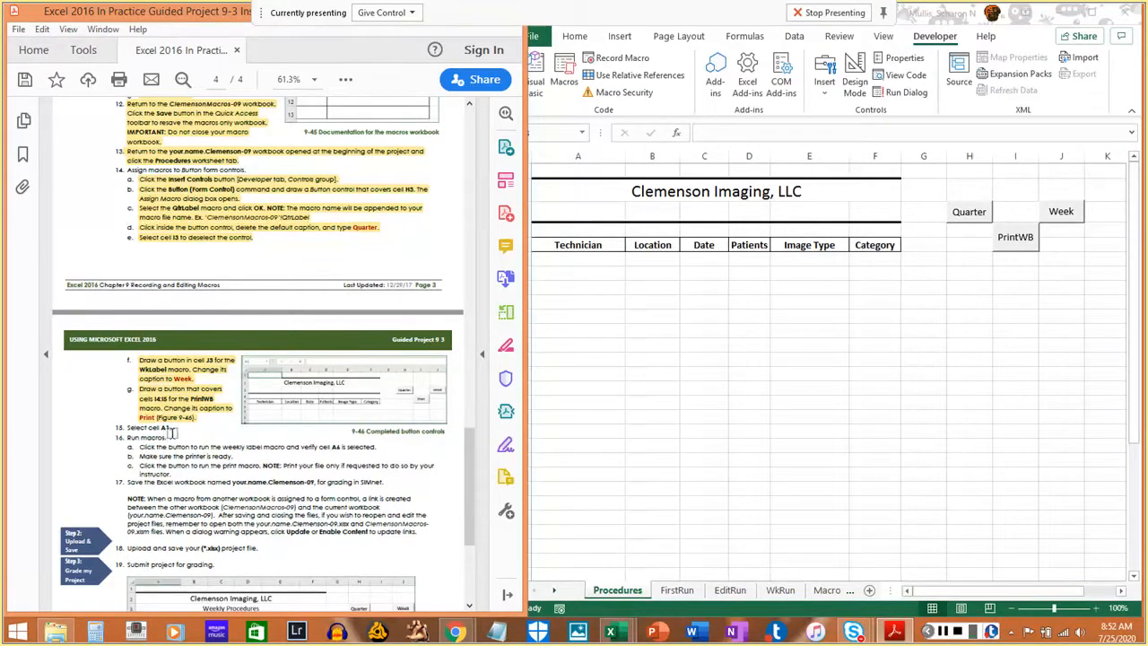
# - Select cell A1 on the Procedures sheet and highlight instruction 15 in the PDF
pyautogui.click(954, 450)
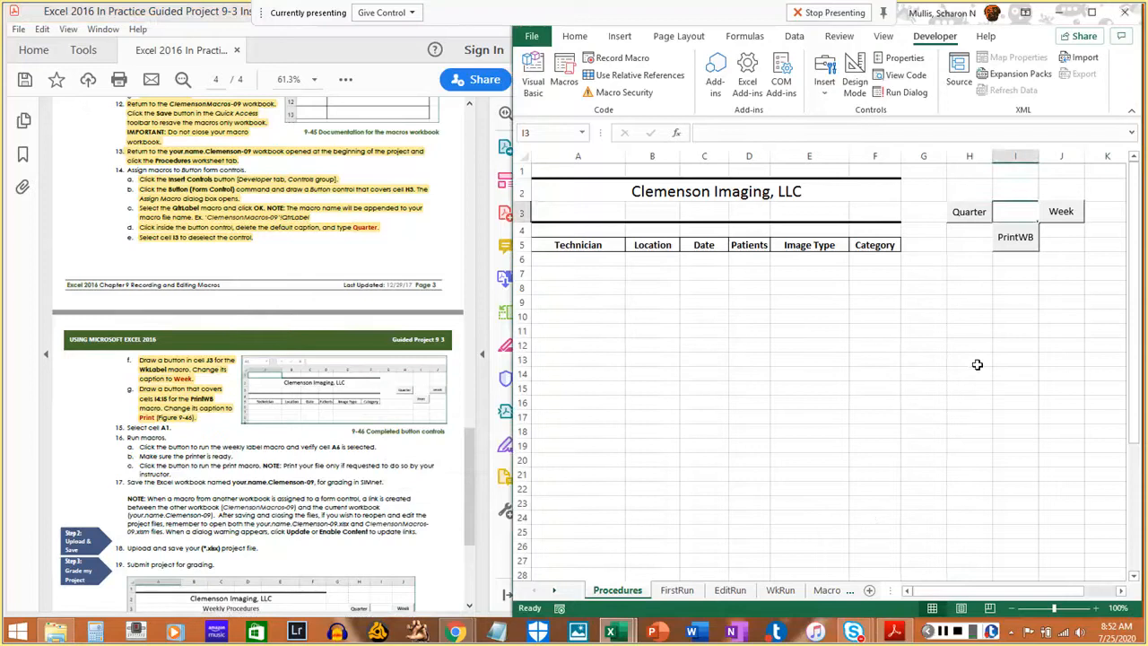
pyautogui.hotkey('ctrl', 'Home')
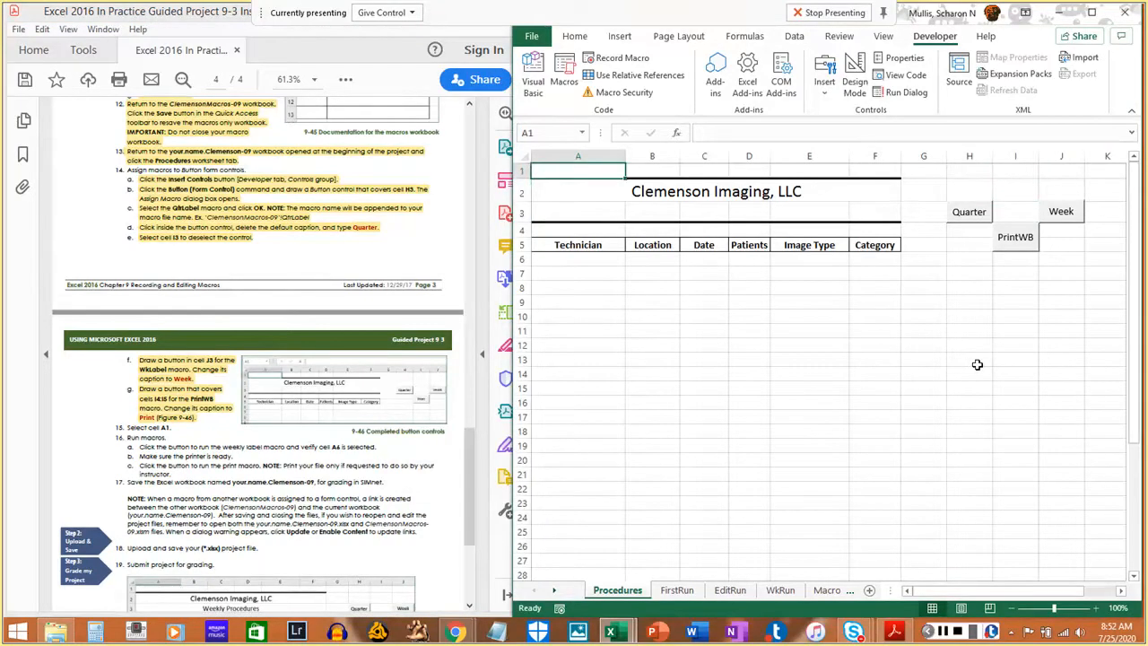
pyautogui.click(128, 428)
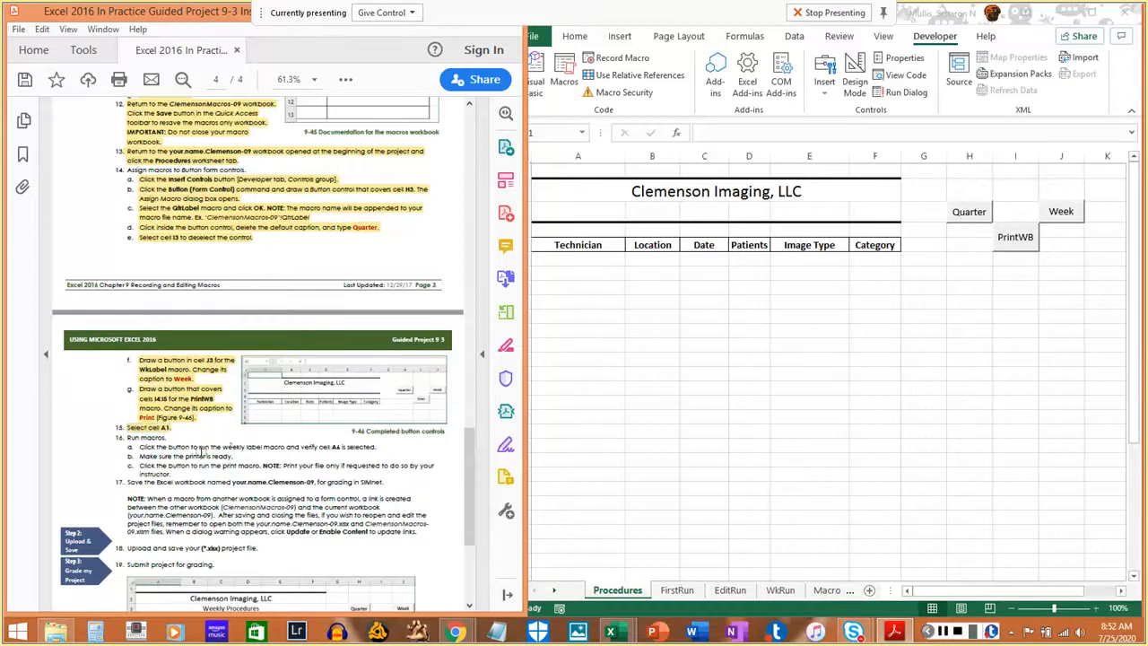
# - Save the Clemenson-09 workbook, accepting the Document Inspector notice about personal information
pyautogui.click(1043, 471)
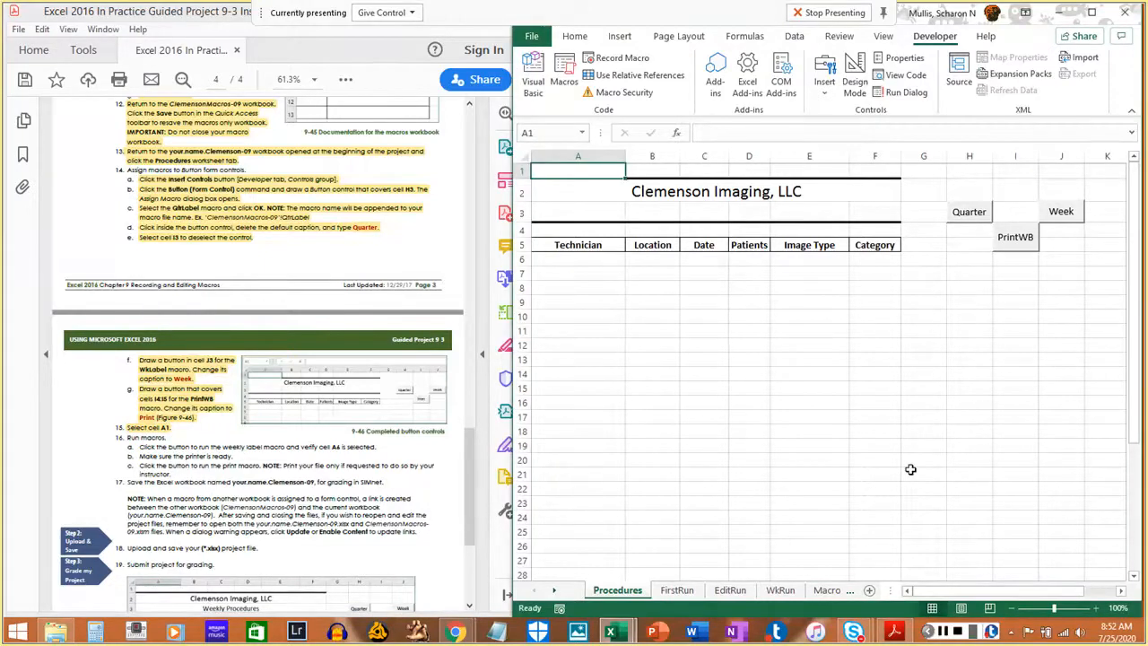
pyautogui.hotkey('ctrl', 's')
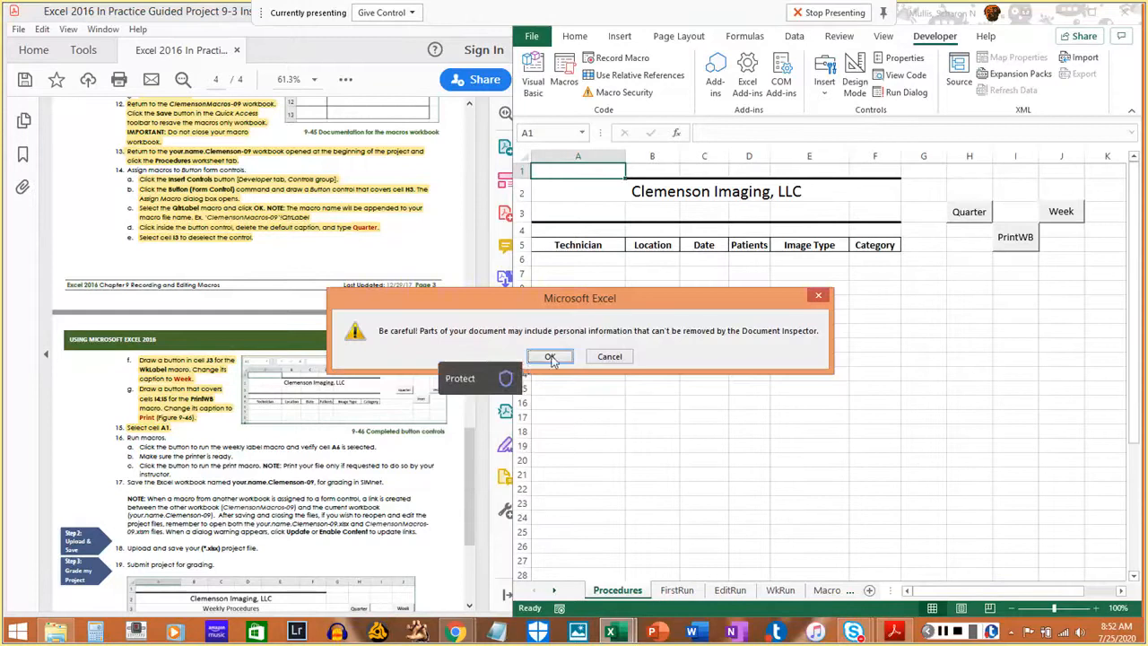
pyautogui.click(550, 357)
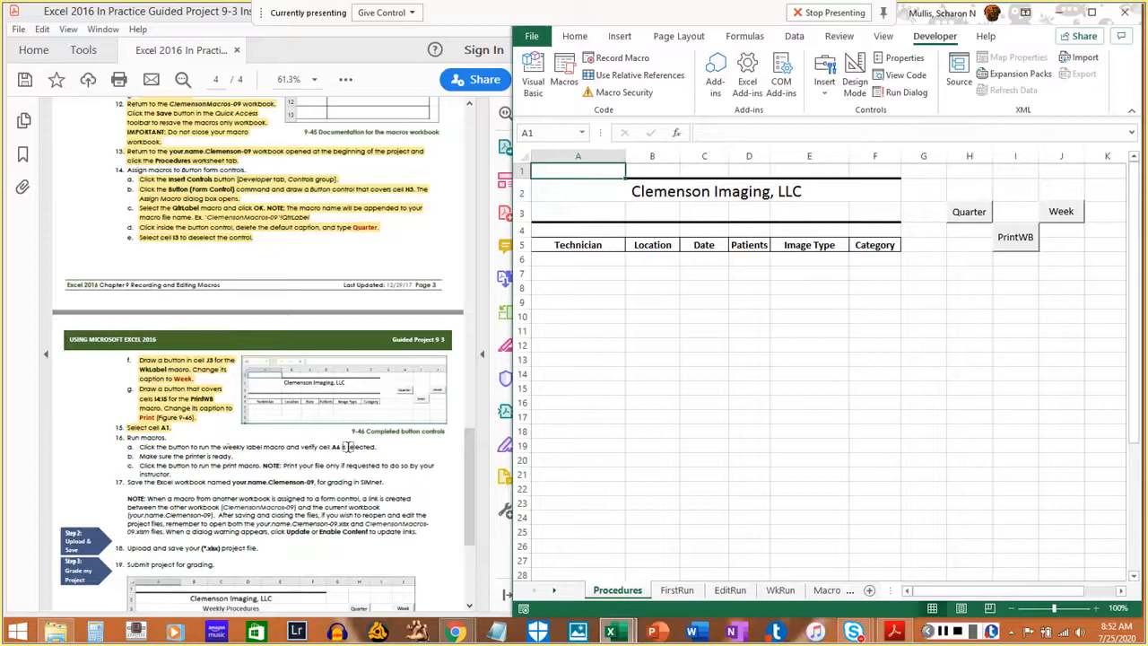
# - Run the weekly label macro with the Week button and highlight instruction 16a in the PDF
pyautogui.click(1061, 212)
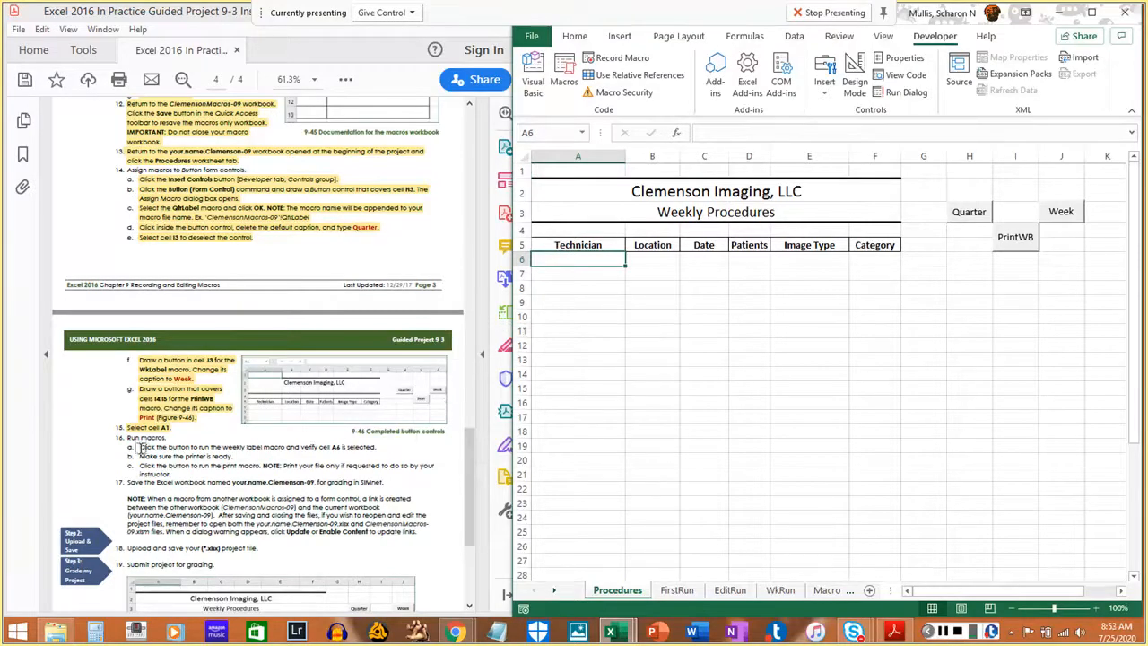
pyautogui.moveTo(140, 447); pyautogui.dragTo(380, 449)
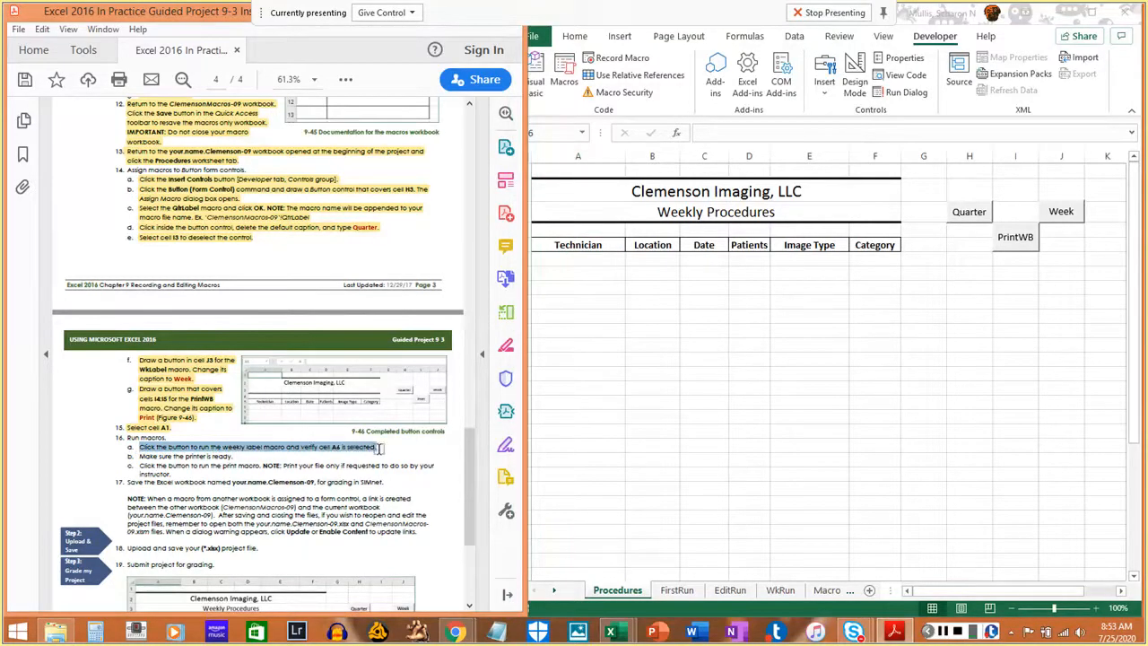
pyautogui.click(380, 448)
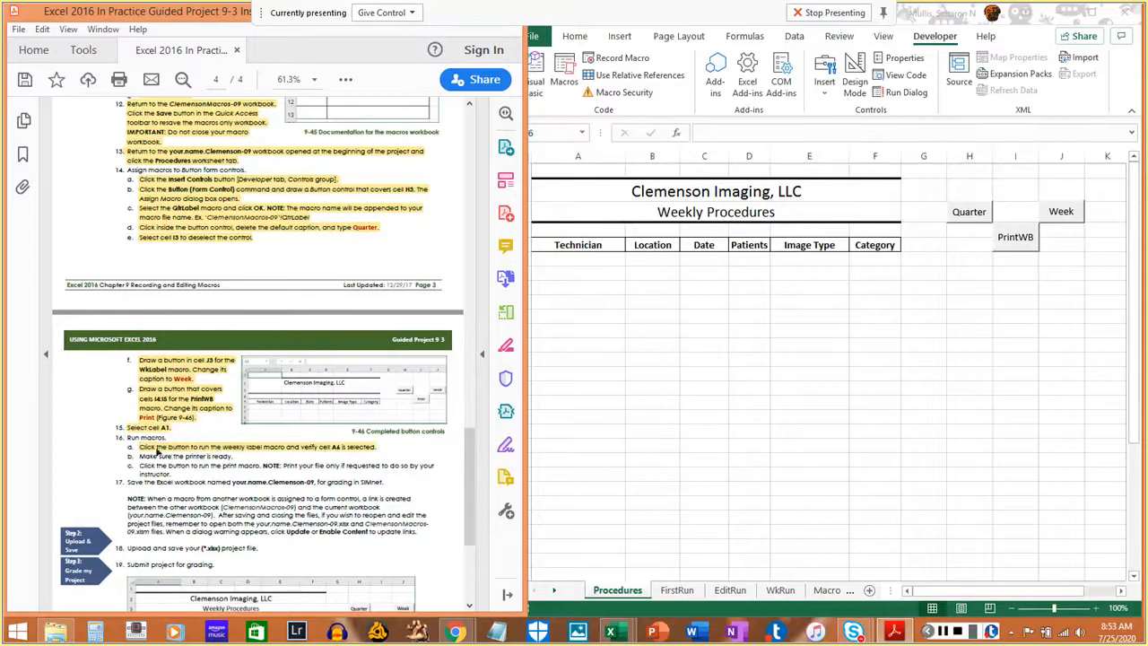
# - Highlight instructions 16b and 16c about readying the printer and running the print macro in the PDF
pyautogui.moveTo(140, 457); pyautogui.dragTo(235, 456)
pyautogui.click(235, 457)
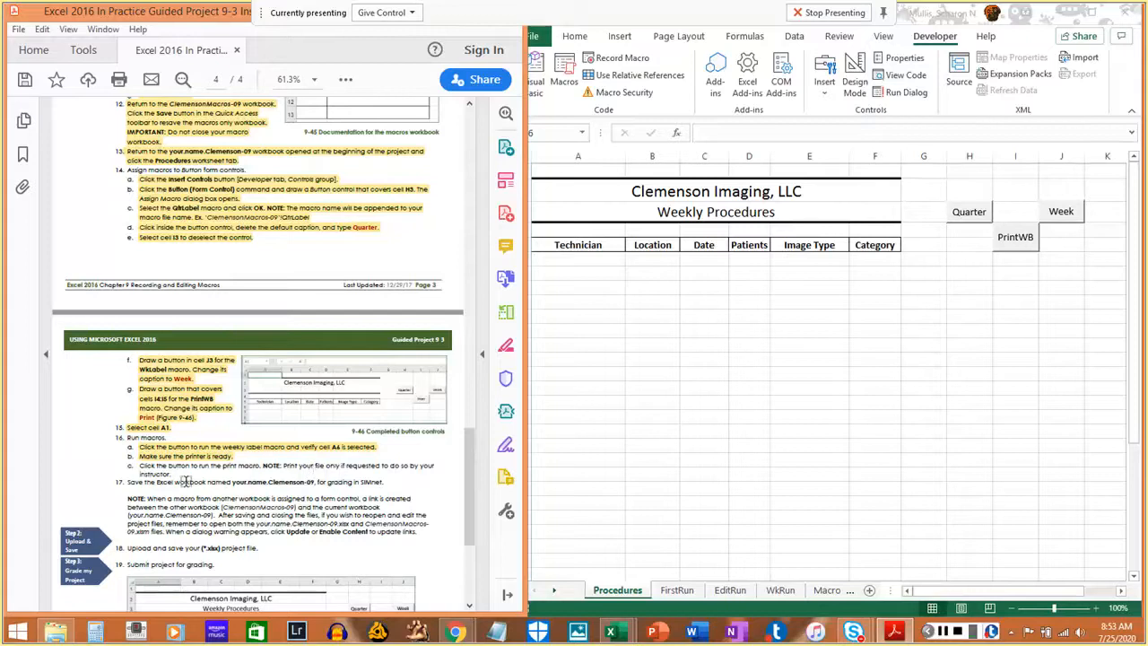
pyautogui.moveTo(140, 465); pyautogui.dragTo(166, 473)
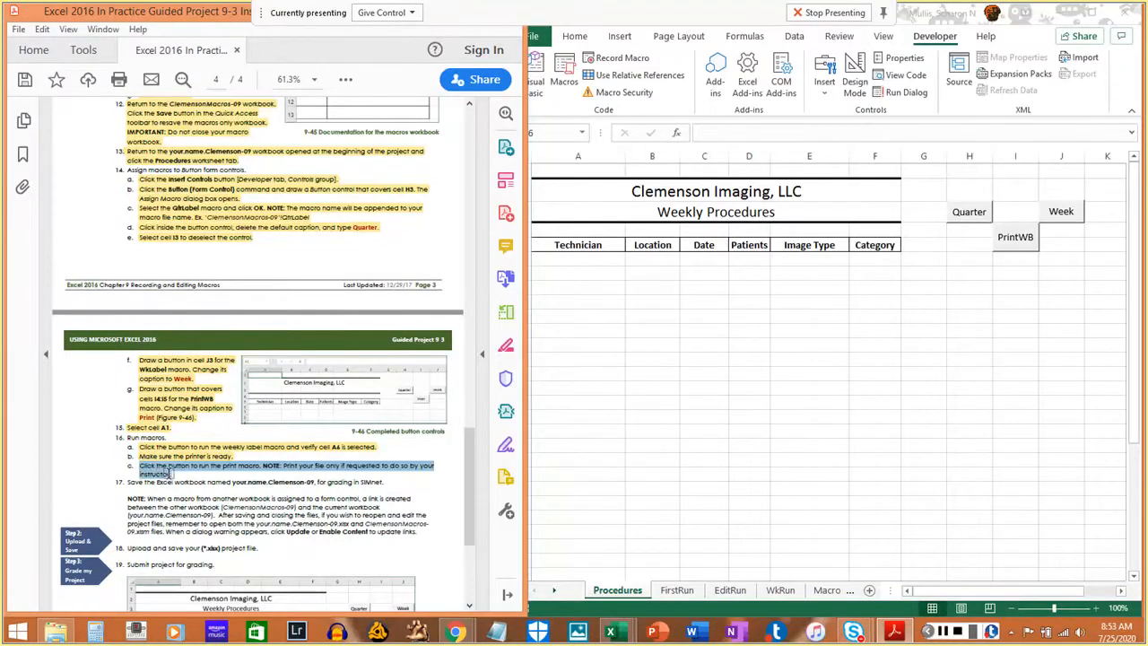
pyautogui.click(299, 473)
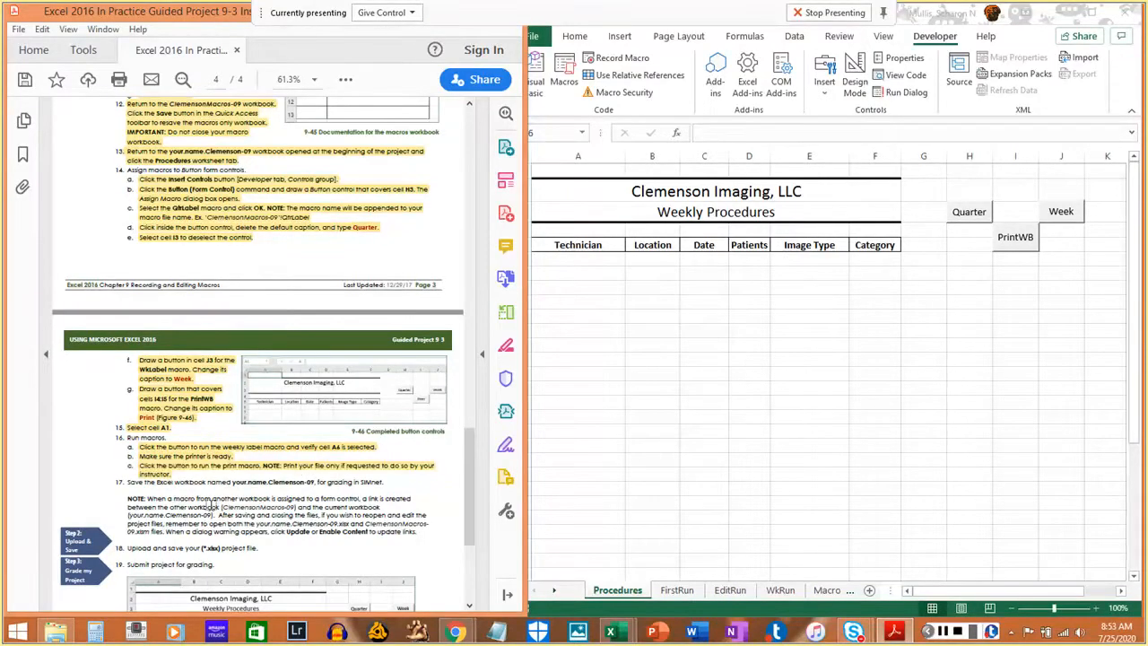
# - Run the workbook print macro with the PrintWB button and insert the printout into the ECON195_041820 section in OneNote
pyautogui.click(1032, 251)
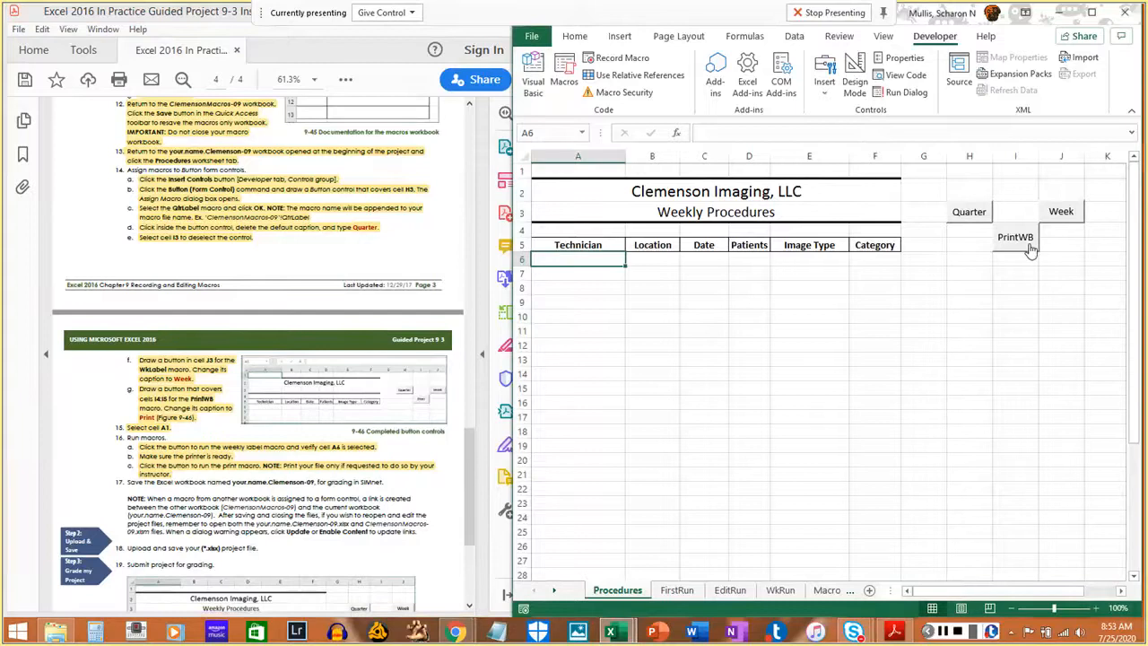
pyautogui.click(1028, 246)
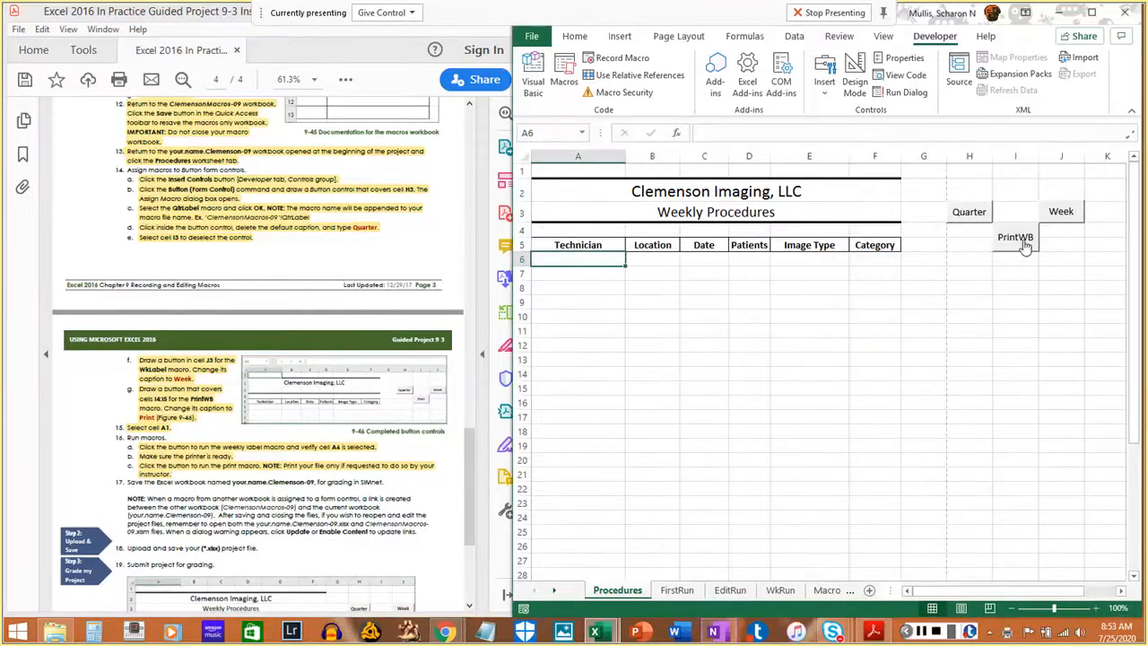
pyautogui.click(721, 633)
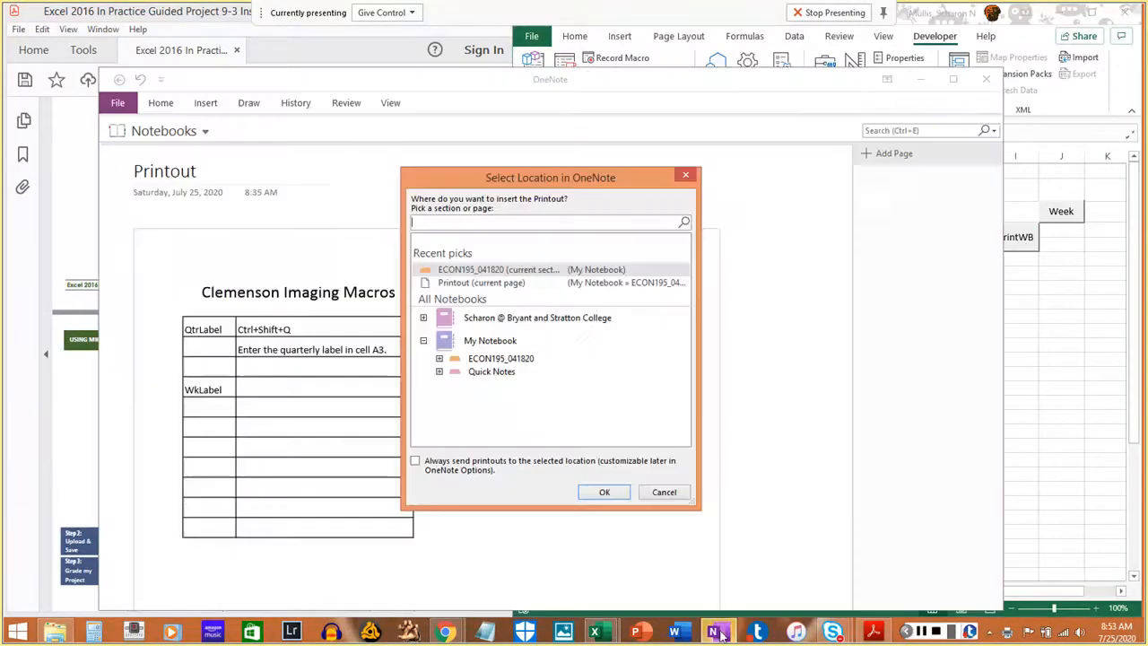
pyautogui.click(614, 495)
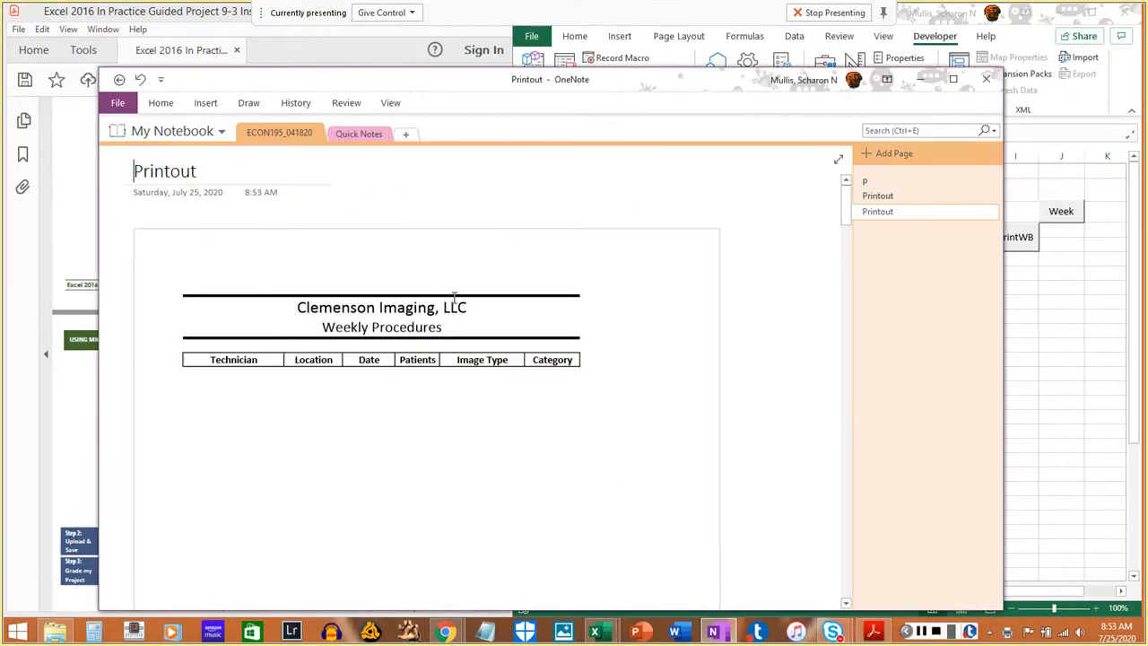
# - Look through all the pages of the new OneNote printout, returning to the second quarter label page
pyautogui.scroll(-10, 455, 303)
pyautogui.scroll(-15, 455, 305)
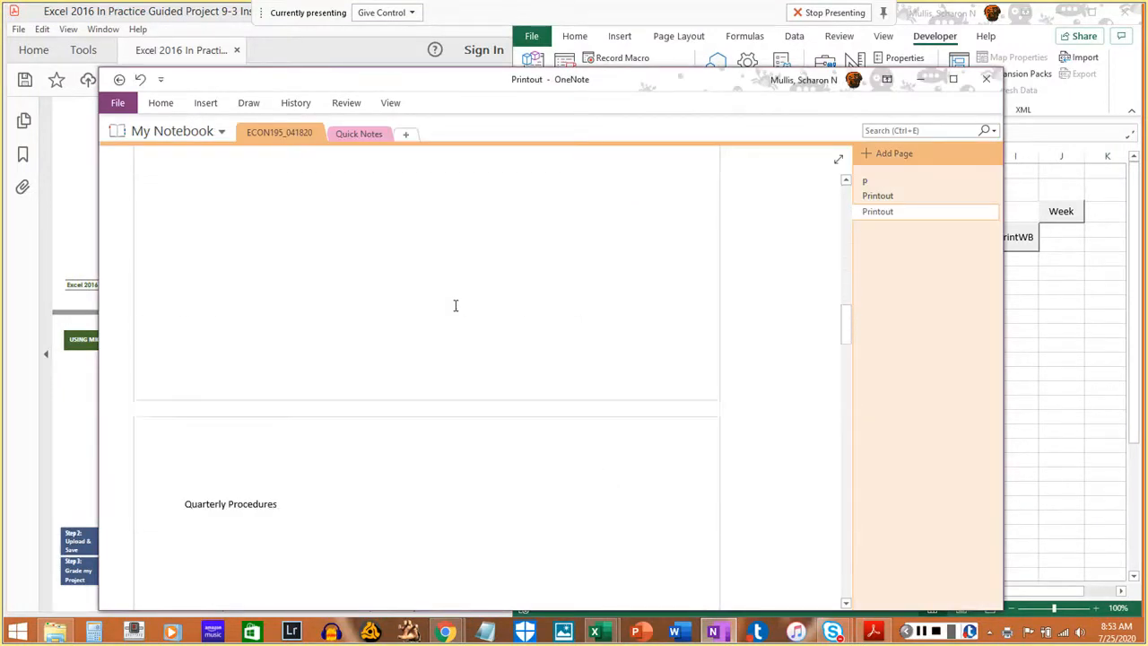
pyautogui.scroll(10, 455, 305)
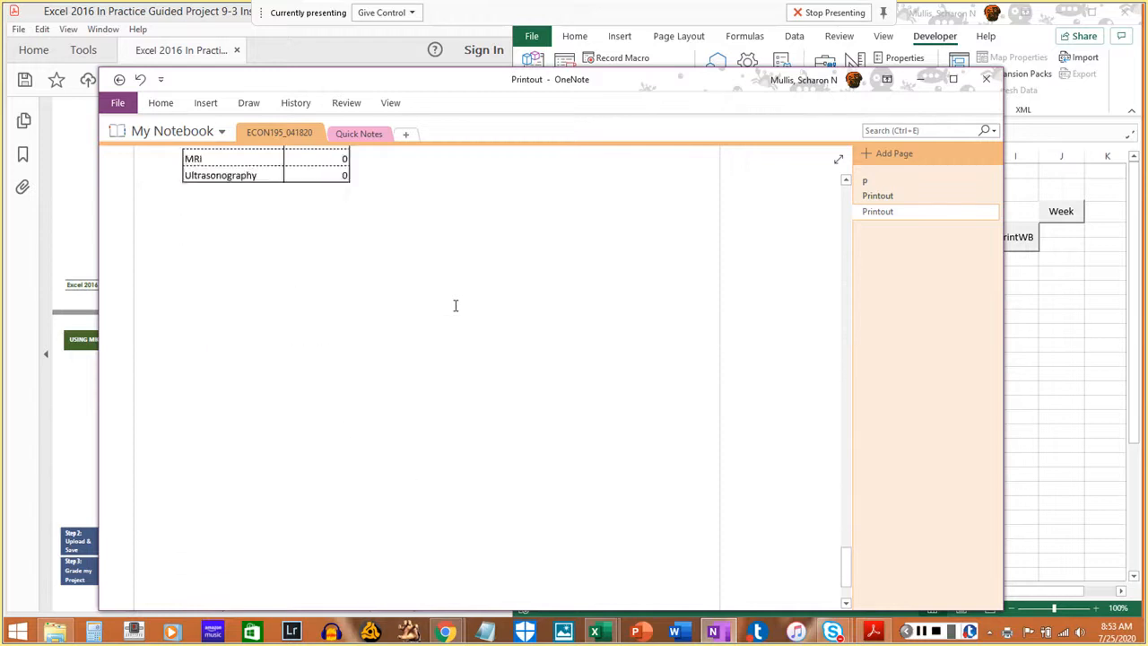
pyautogui.scroll(15, 456, 306)
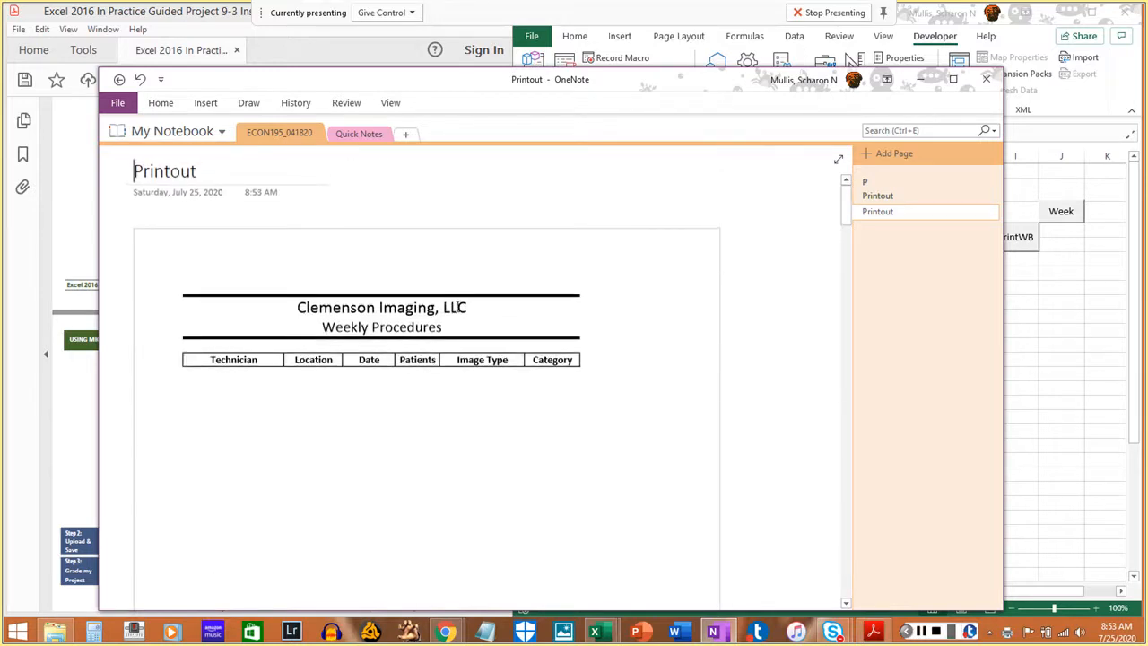
pyautogui.scroll(-5, 456, 306)
pyautogui.scroll(5, 457, 306)
pyautogui.scroll(-6, 457, 306)
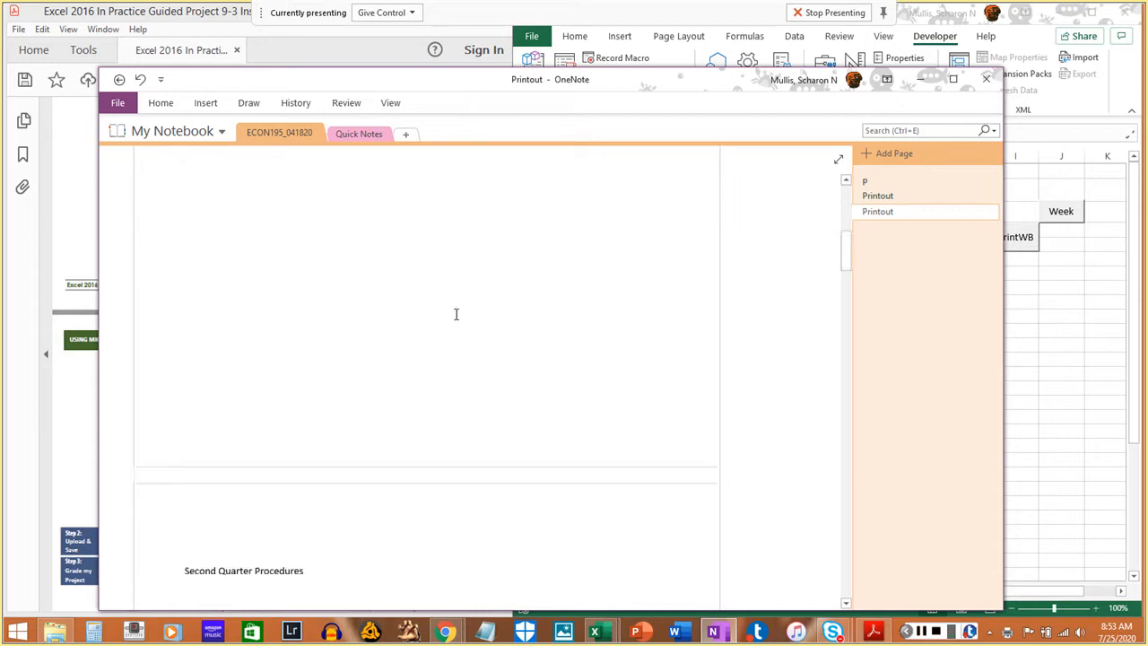
pyautogui.scroll(-4, 456, 314)
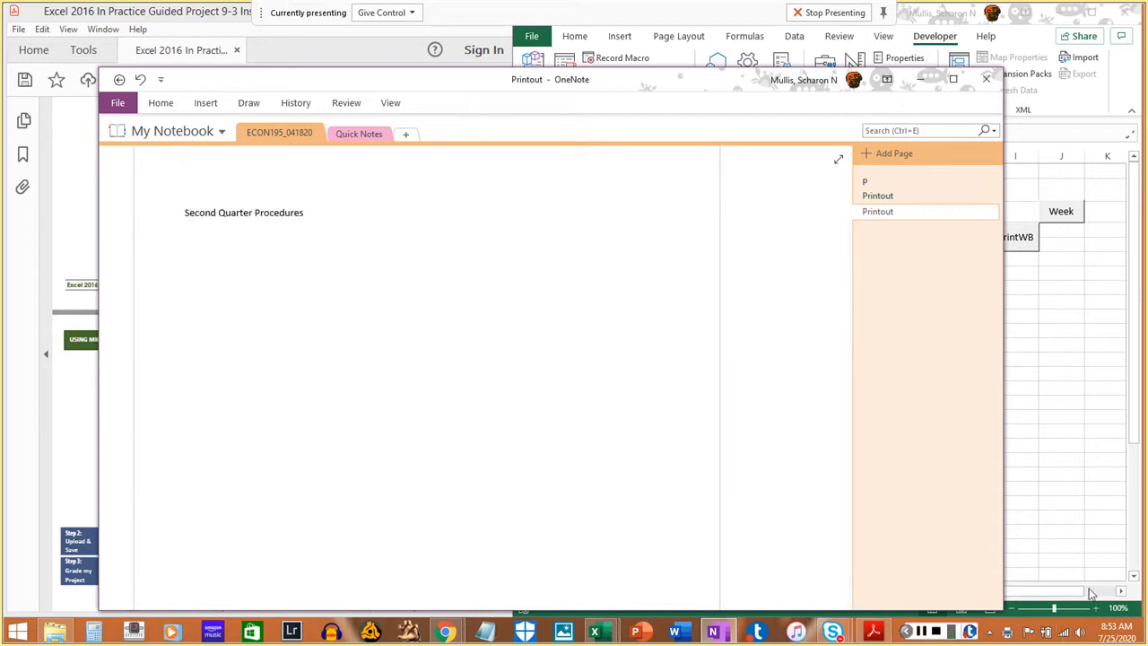
# - Compare the printed quarterly label pages in OneNote with the FirstRun and EditRun sheets in Excel
pyautogui.click(1127, 401)
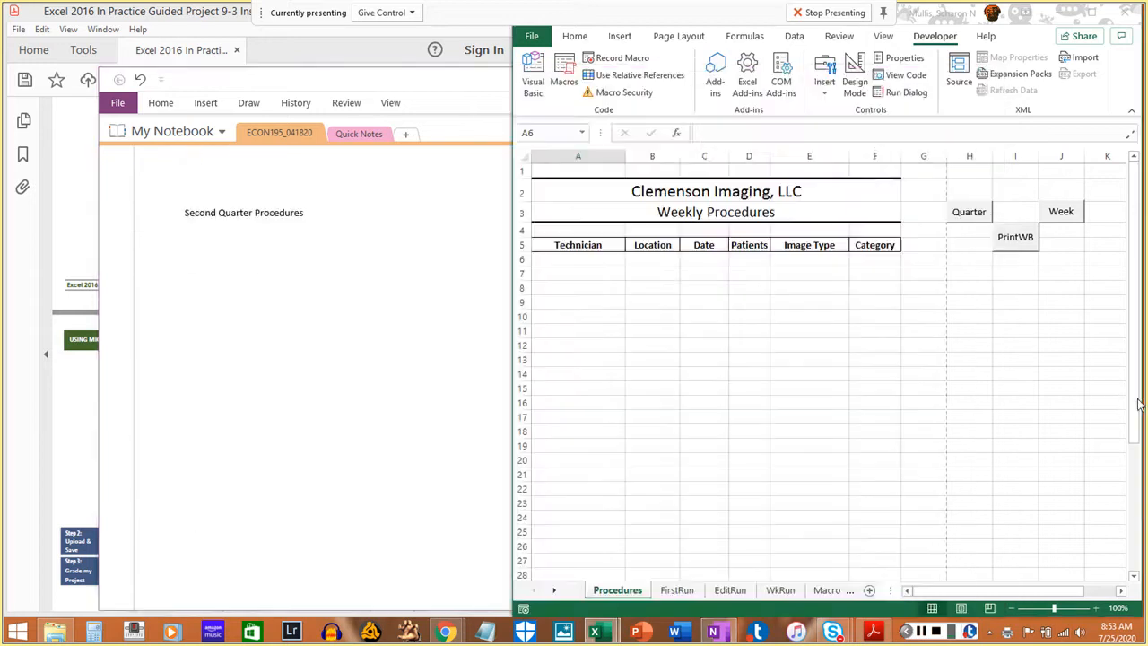
pyautogui.click(679, 590)
pyautogui.click(315, 427)
pyautogui.scroll(-5, 315, 427)
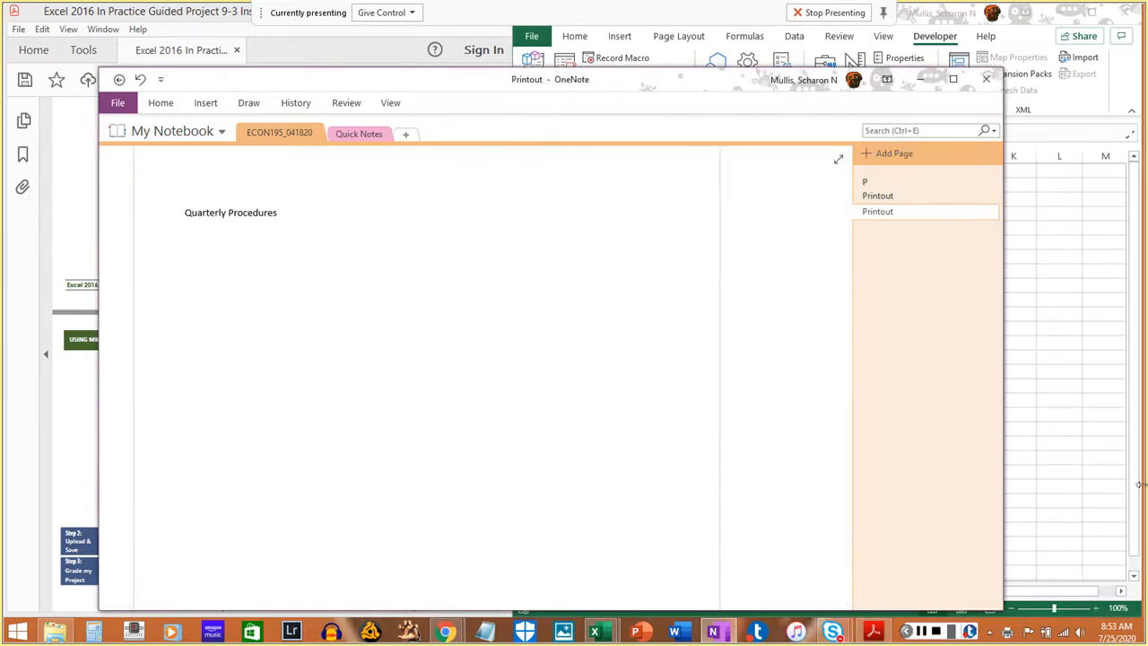
pyautogui.click(1110, 483)
pyautogui.click(729, 590)
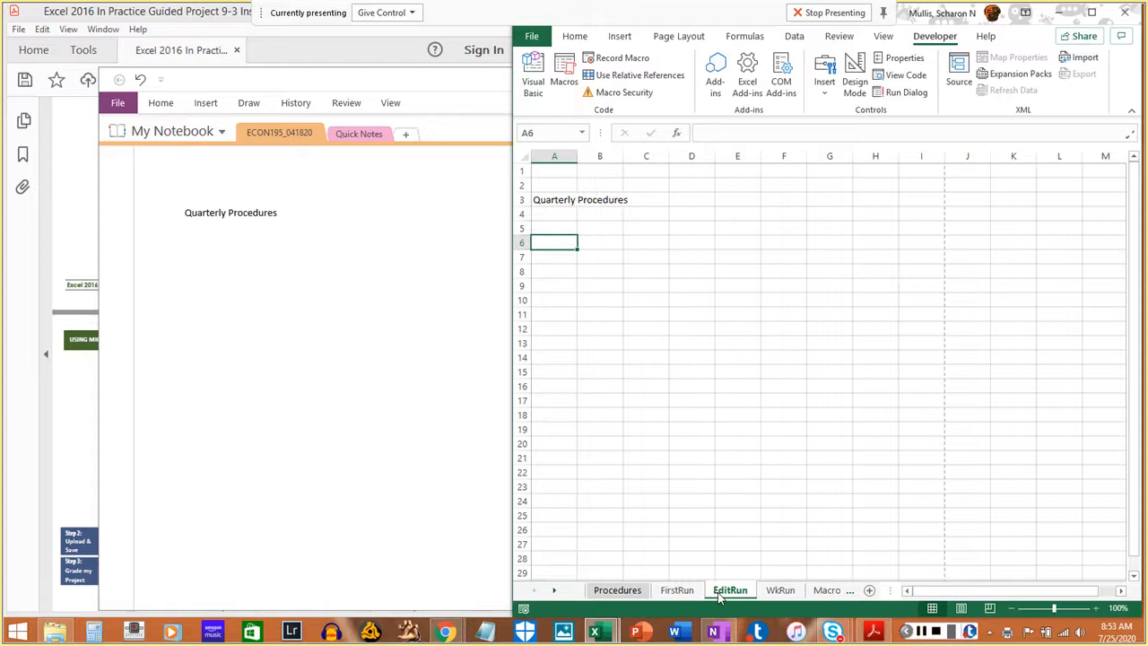
# - Compare the printed weekly label and macro documentation pages with the WkRun and Macros sheets
pyautogui.click(330, 418)
pyautogui.scroll(-5, 329, 418)
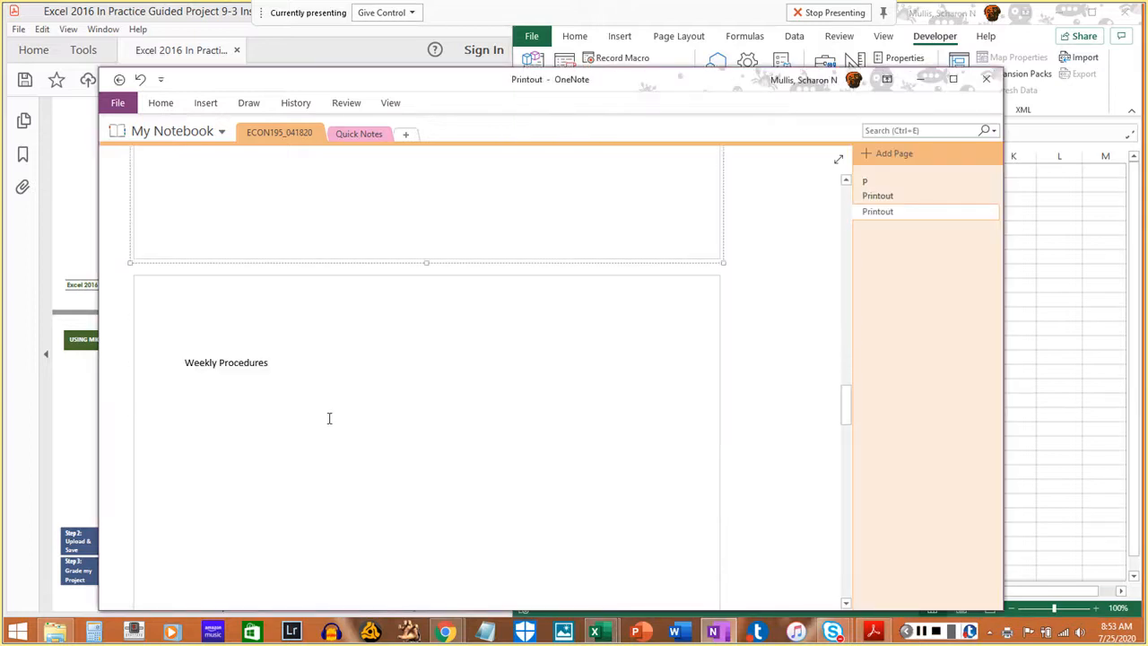
pyautogui.click(1134, 461)
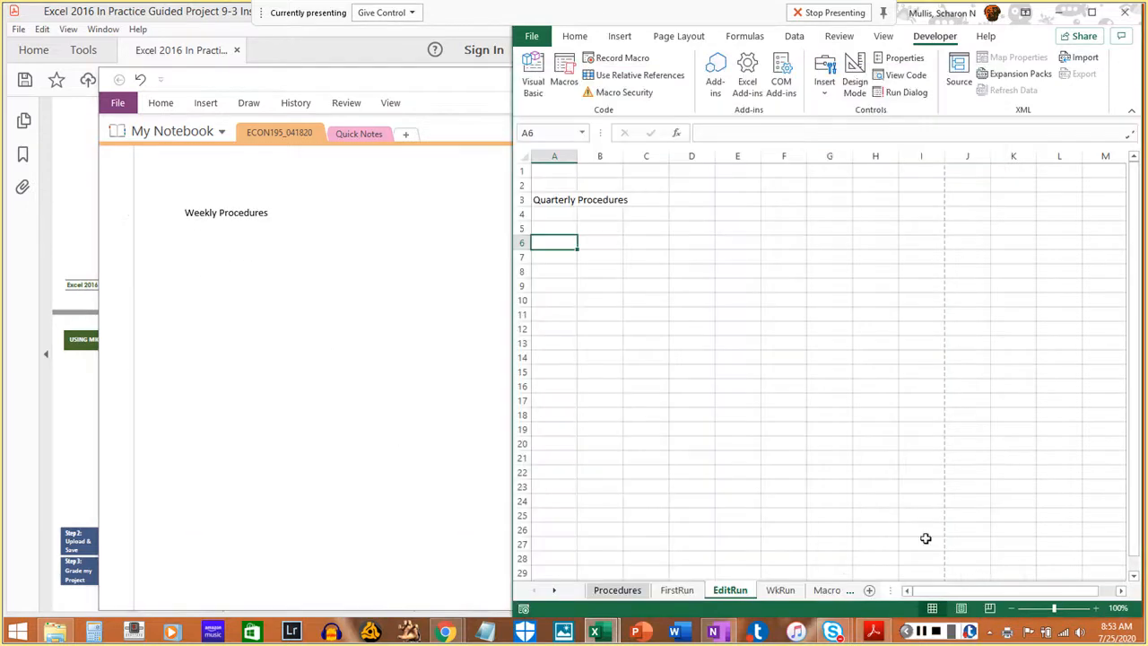
pyautogui.click(780, 590)
pyautogui.click(212, 289)
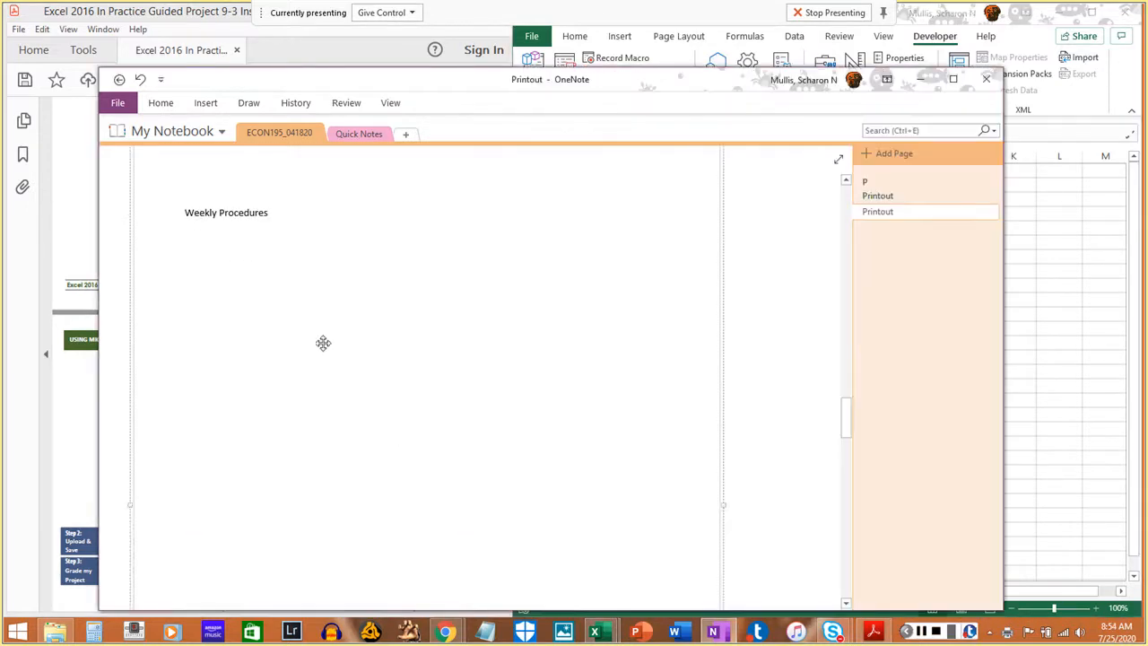
pyautogui.scroll(-5, 323, 341)
pyautogui.click(1123, 429)
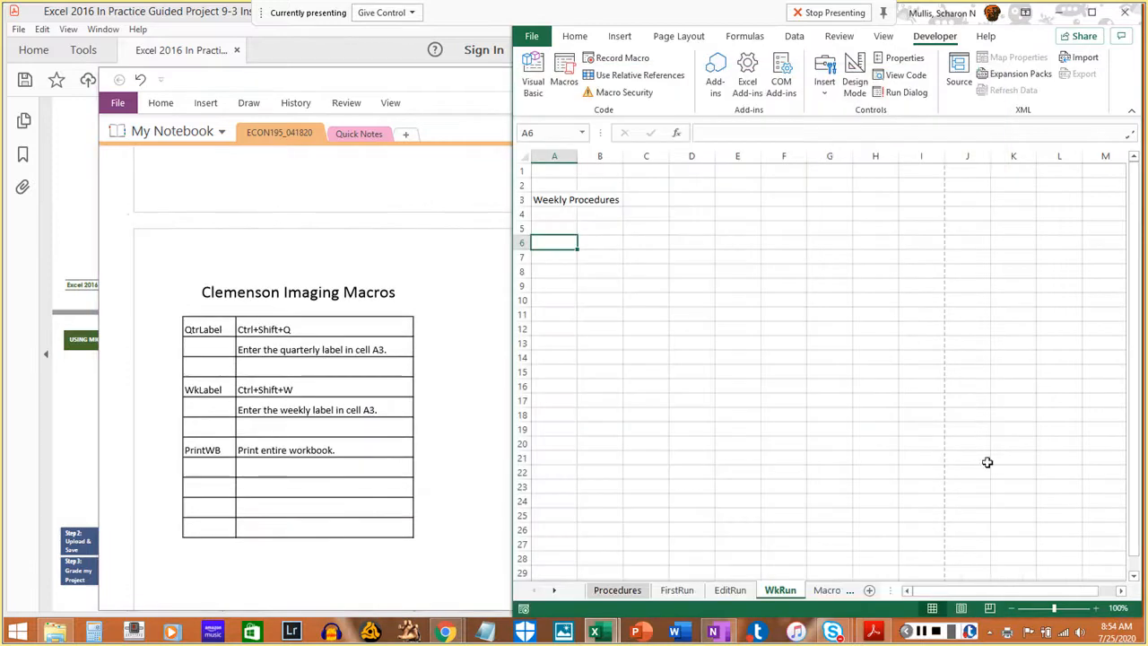
pyautogui.click(827, 590)
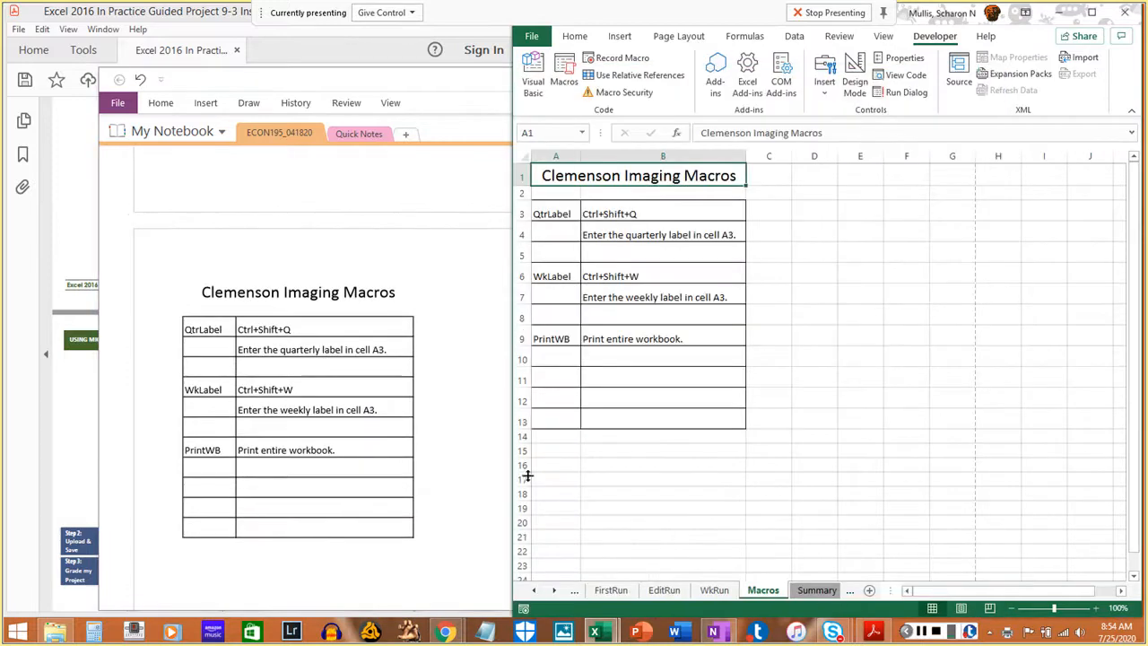
# - Compare the printed Current Summary page in OneNote with the Summary sheet in Excel
pyautogui.click(338, 387)
pyautogui.scroll(-8, 339, 388)
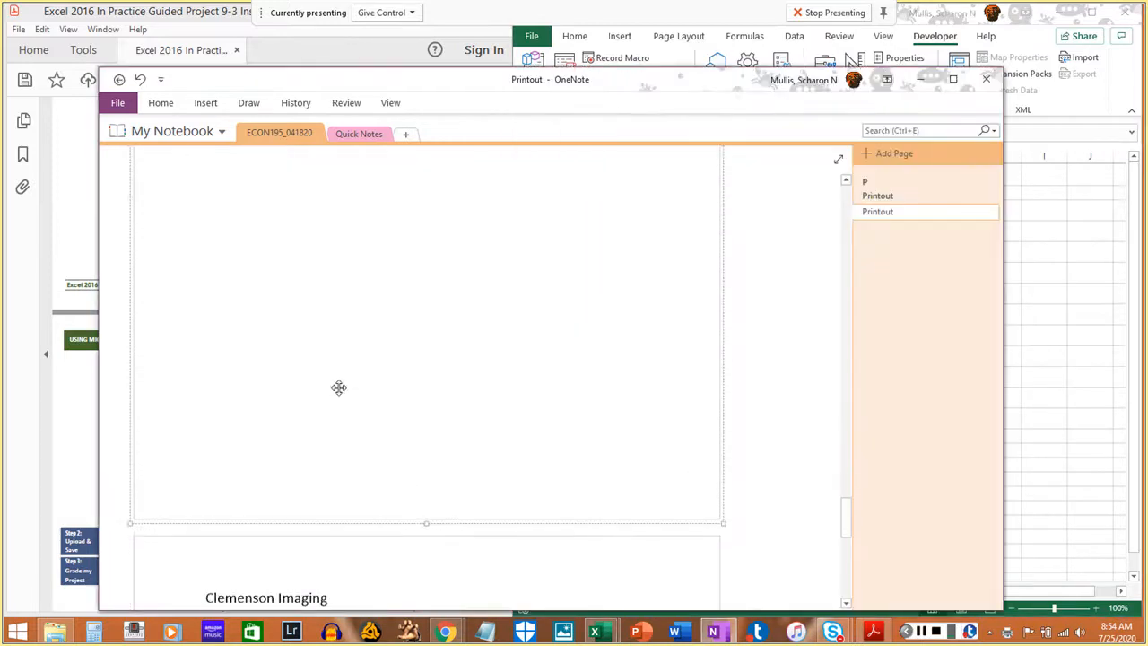
pyautogui.click(1092, 355)
pyautogui.click(818, 594)
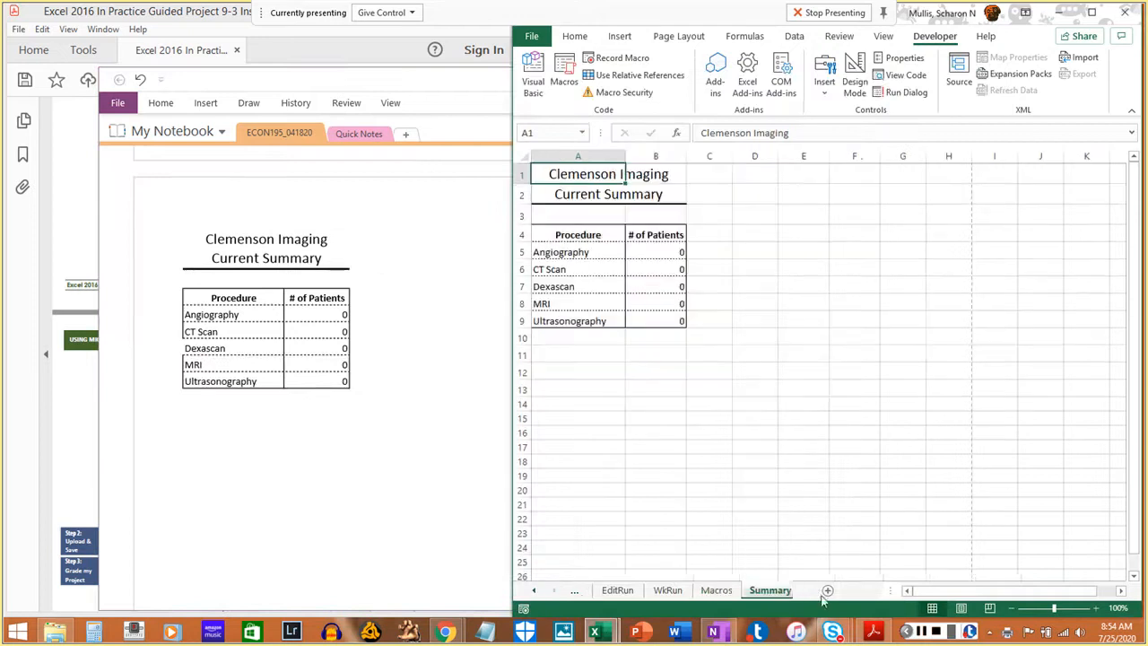
pyautogui.click(388, 427)
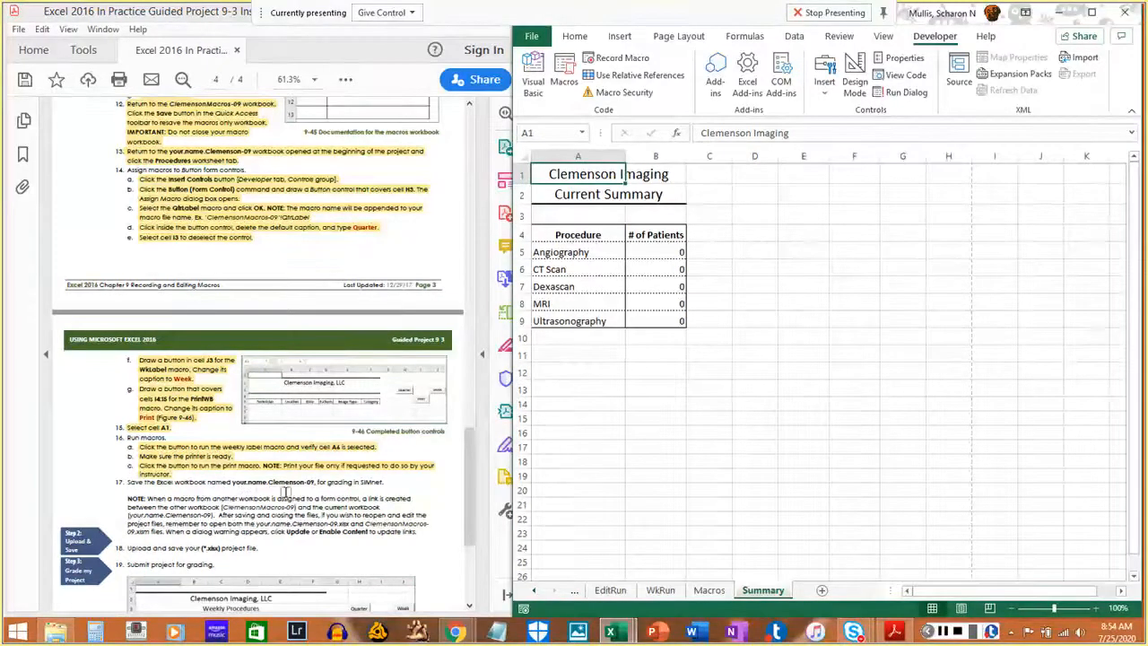
# - Highlight instruction 17 in the PDF and save the Clemenson-09 workbook, accepting the Document Inspector notice
pyautogui.click(886, 12)
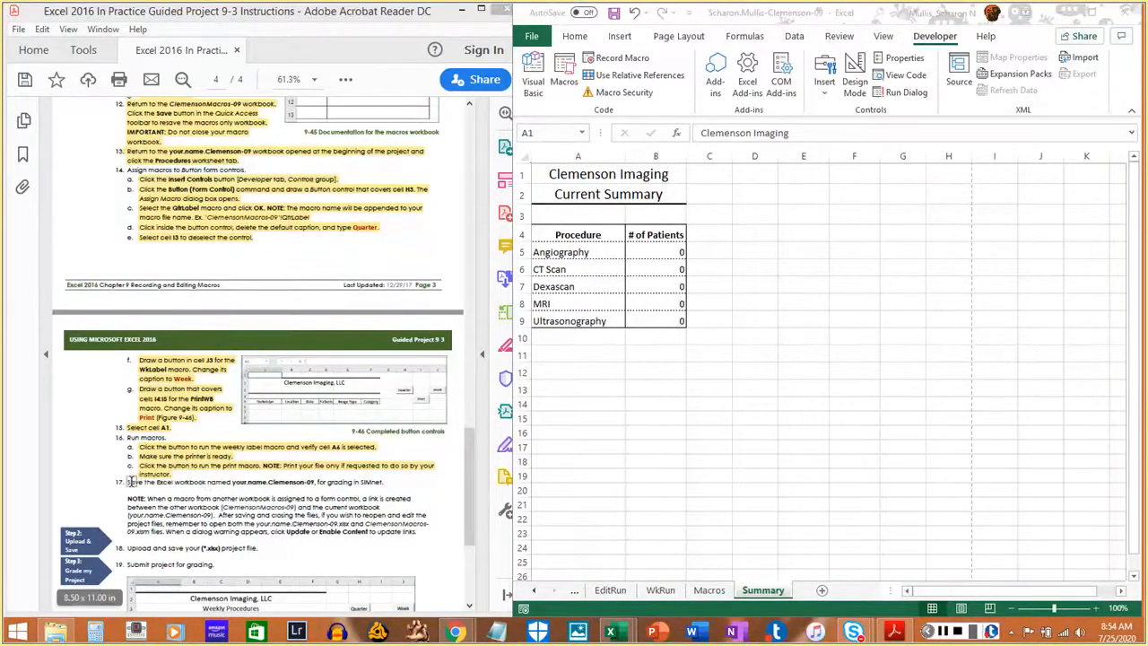
pyautogui.moveTo(127, 482); pyautogui.dragTo(385, 484)
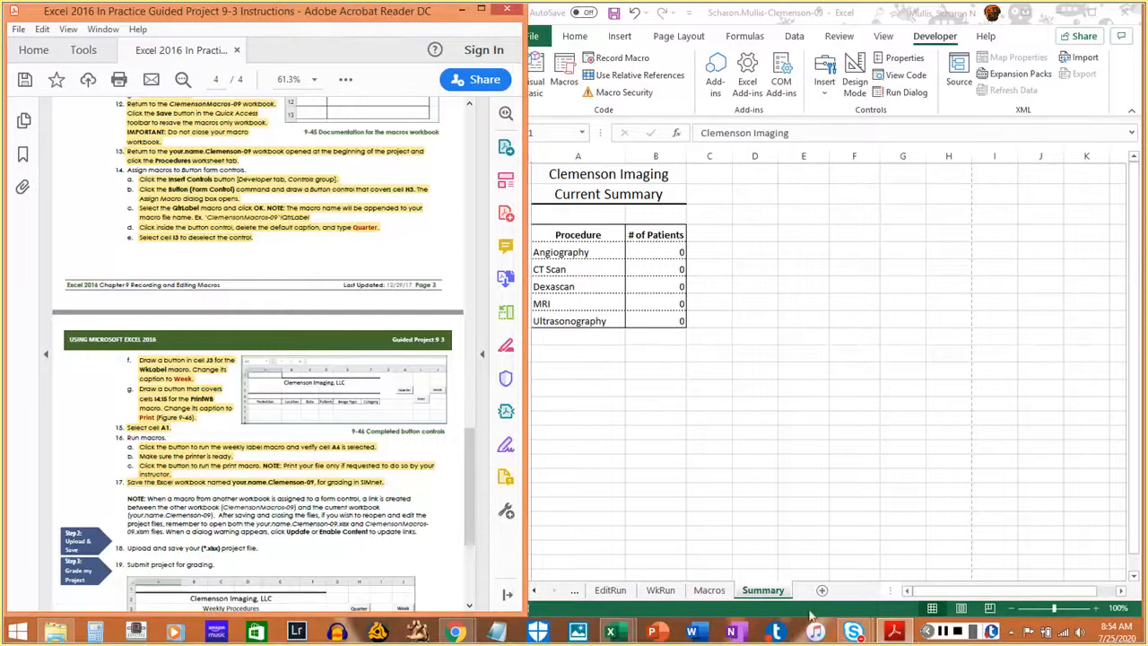
pyautogui.click(859, 607)
pyautogui.hotkey('ctrl', 's')
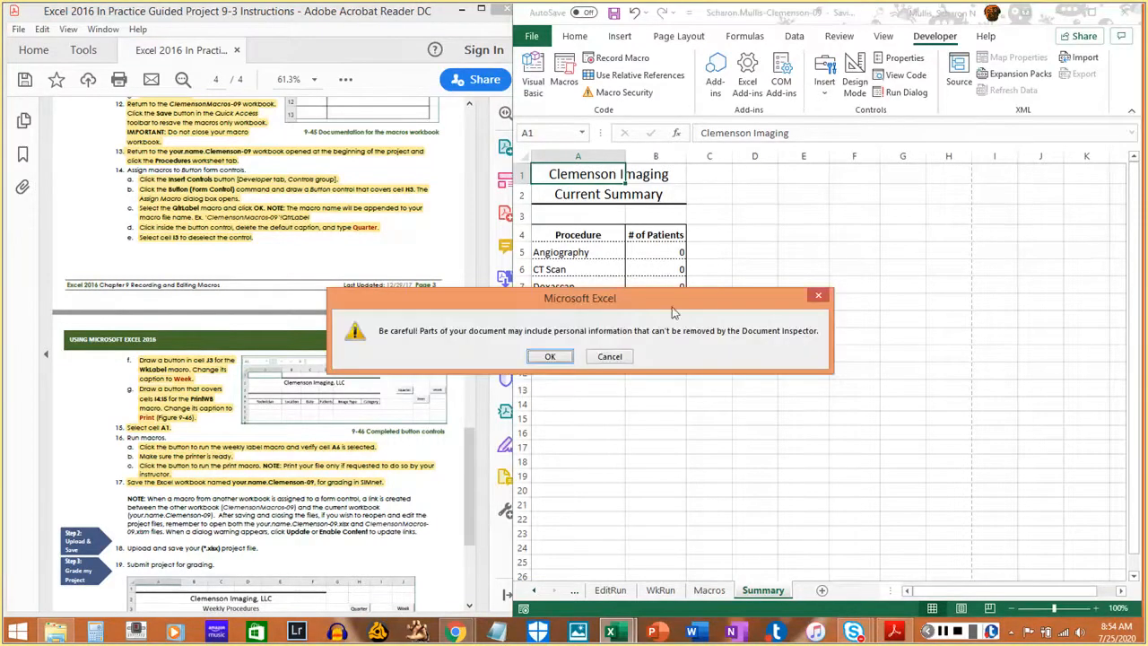
pyautogui.click(538, 358)
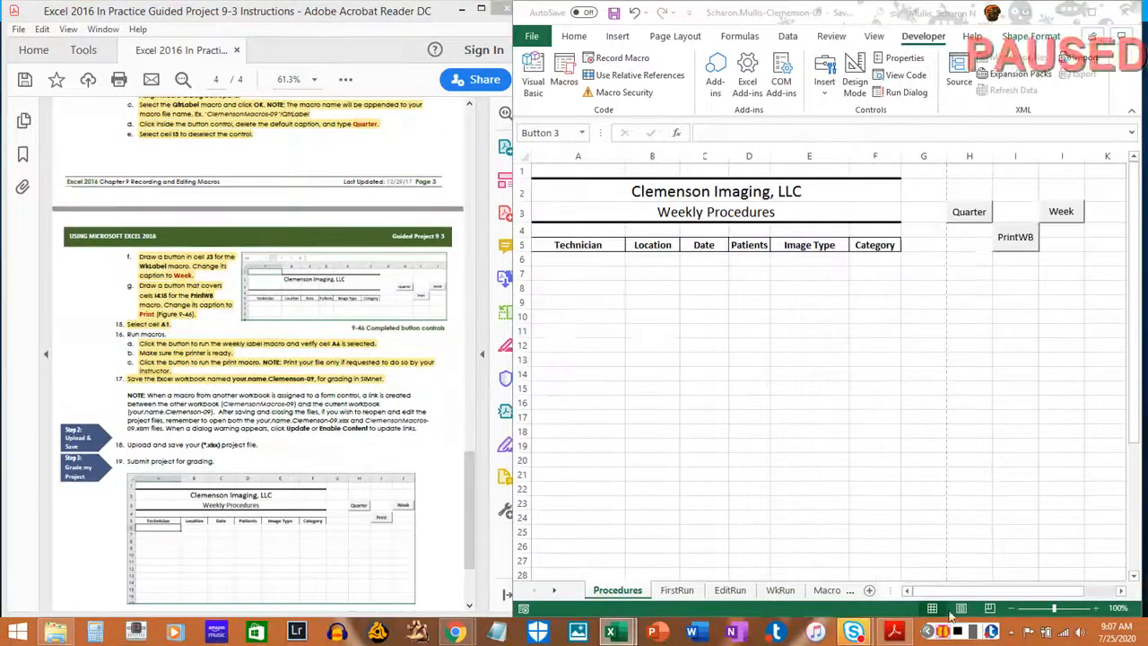
# - Shorten the PrintWB button's caption to Print on the Procedures sheet and save the workbook, accepting the personal information notice
pyautogui.click(1019, 240)
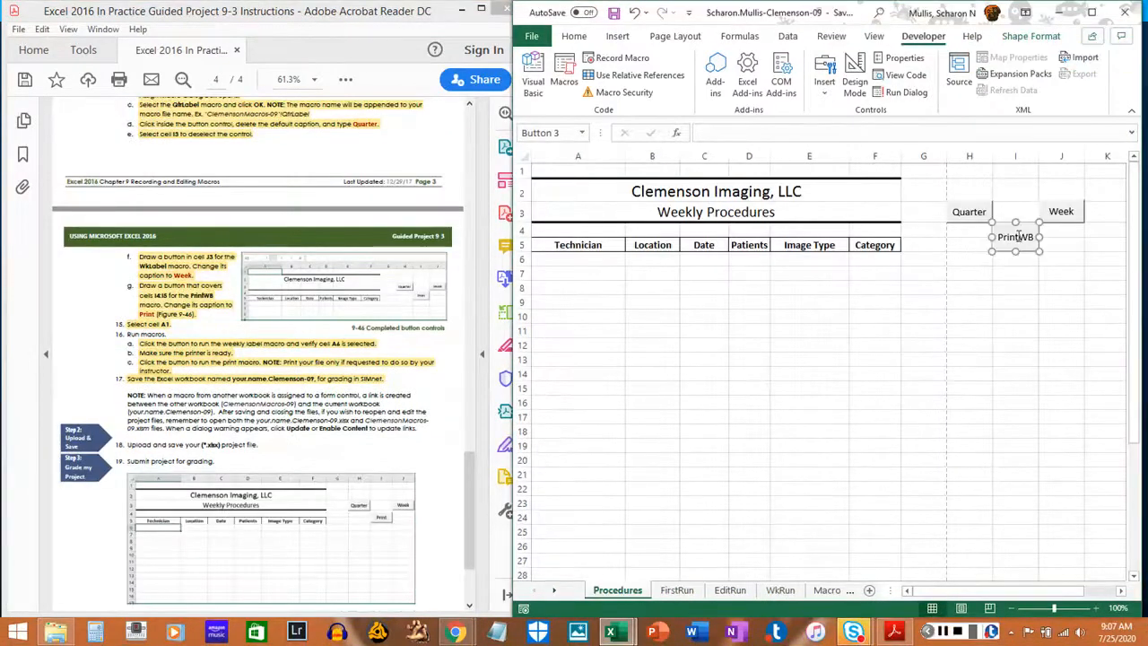
pyautogui.click(1019, 236)
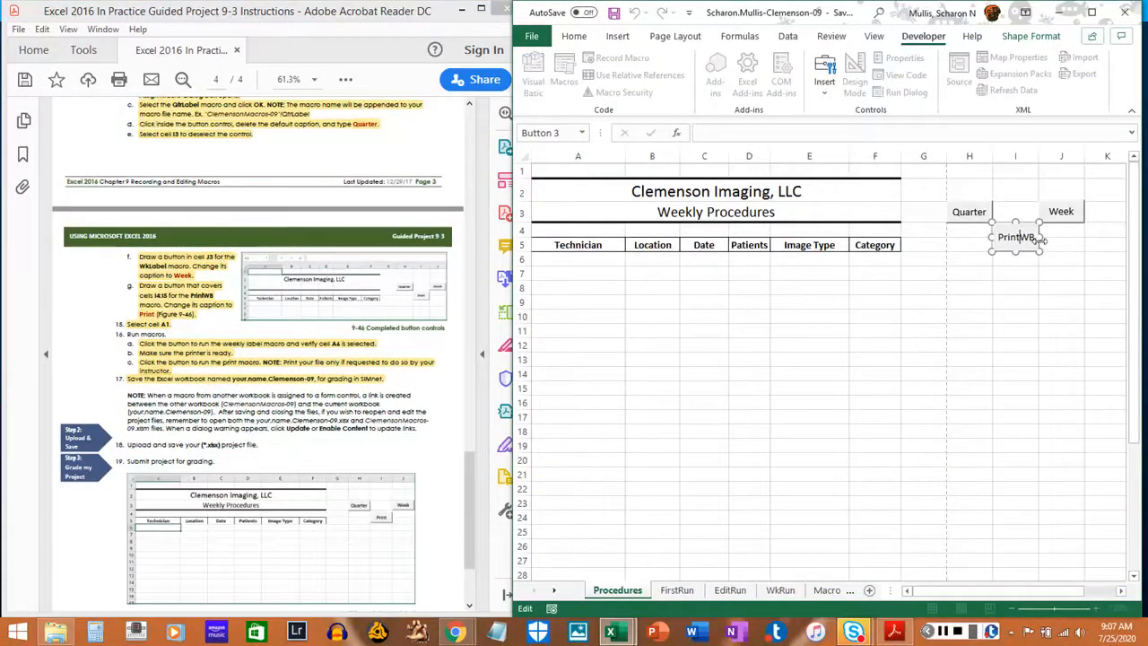
pyautogui.press('Delete')
pyautogui.press('Delete')
pyautogui.click(1017, 288)
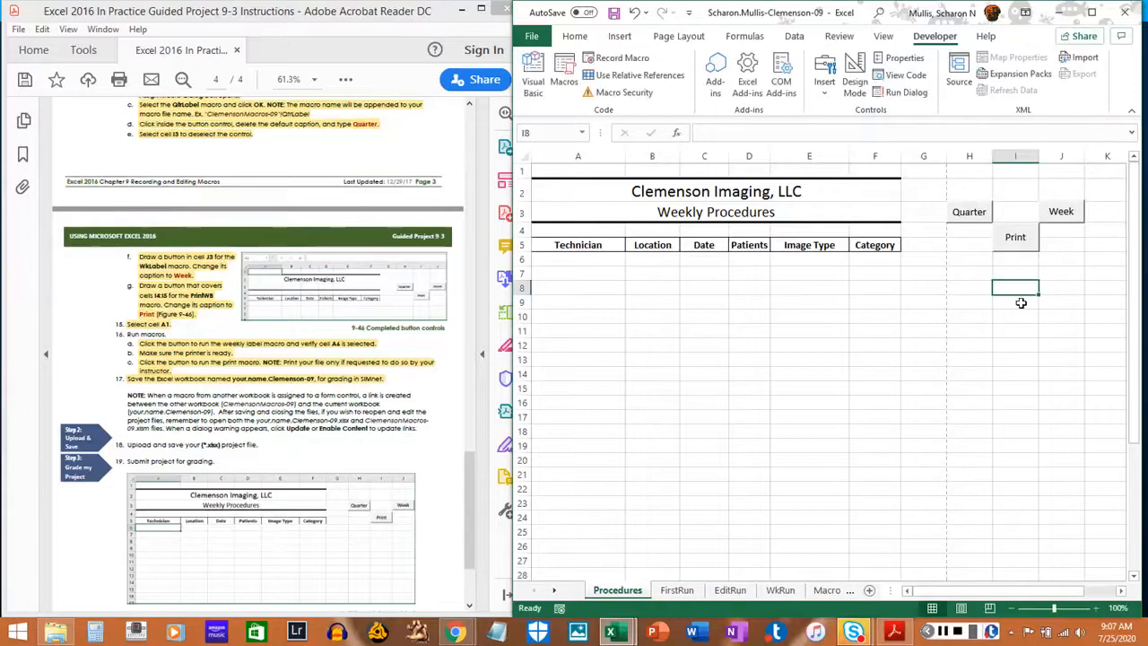
pyautogui.hotkey('ctrl', 's')
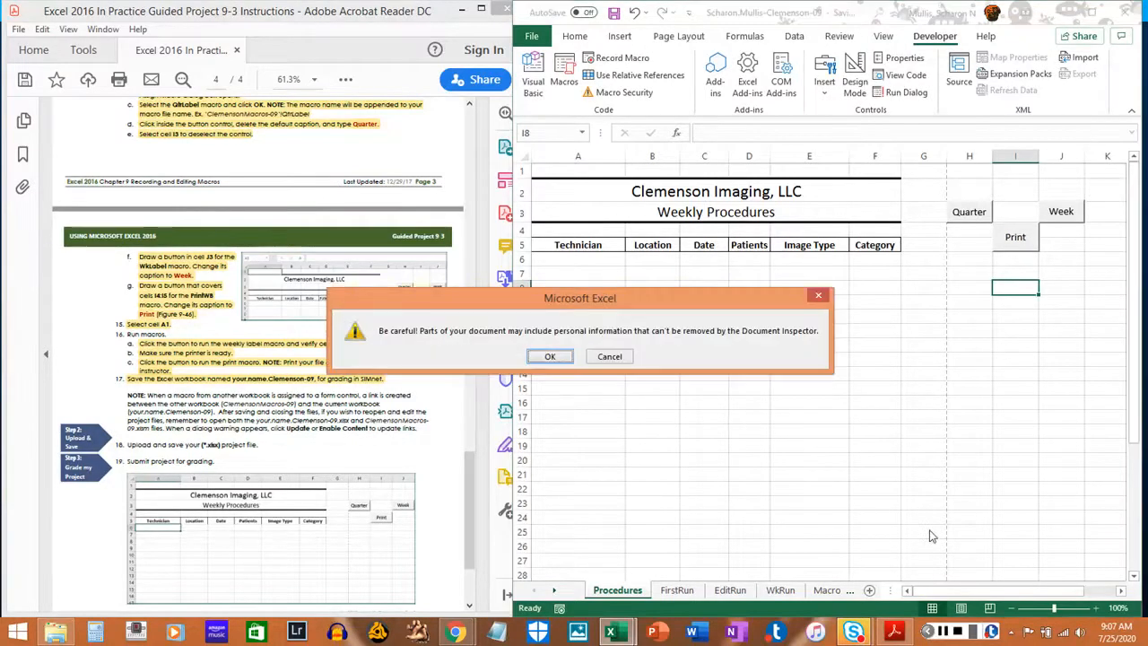
pyautogui.press('Return')
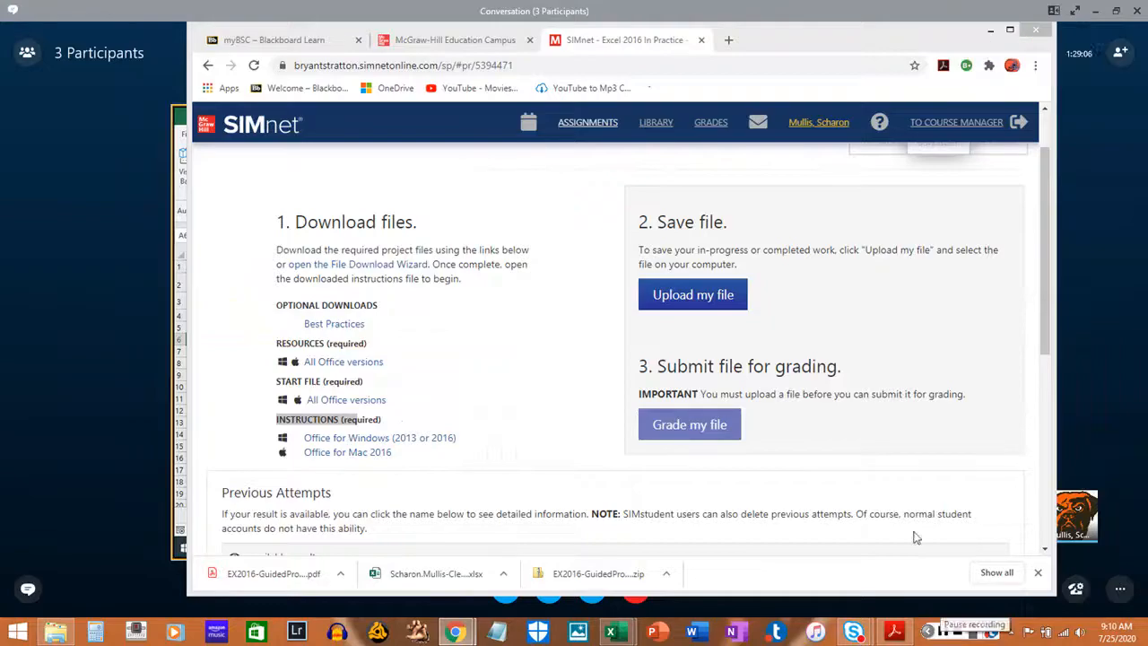
# - Upload the Clemenson-09 workbook from the Downloads folder to the SIMnet project page in Chrome and submit it for grading
pyautogui.click(693, 295)
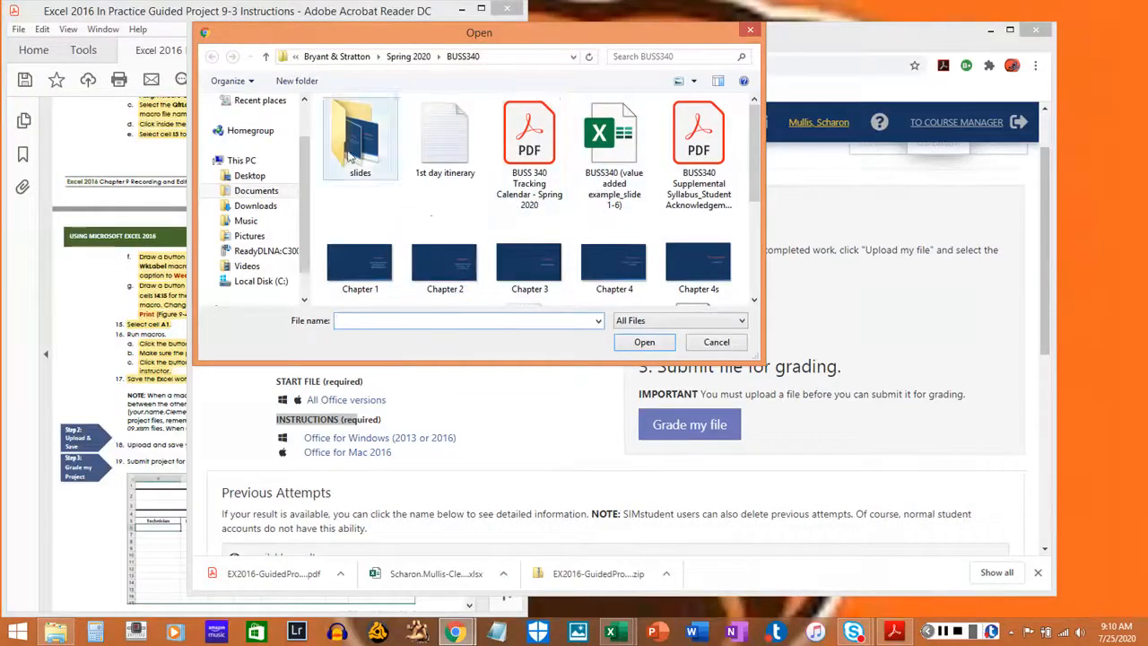
pyautogui.click(264, 210)
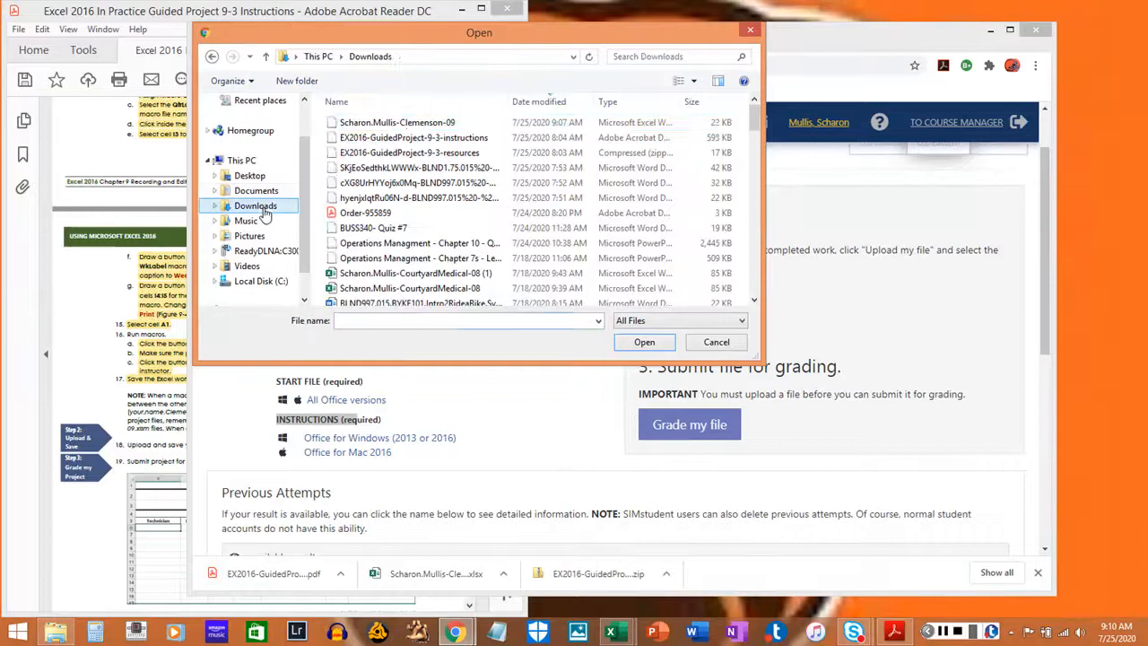
pyautogui.click(406, 126)
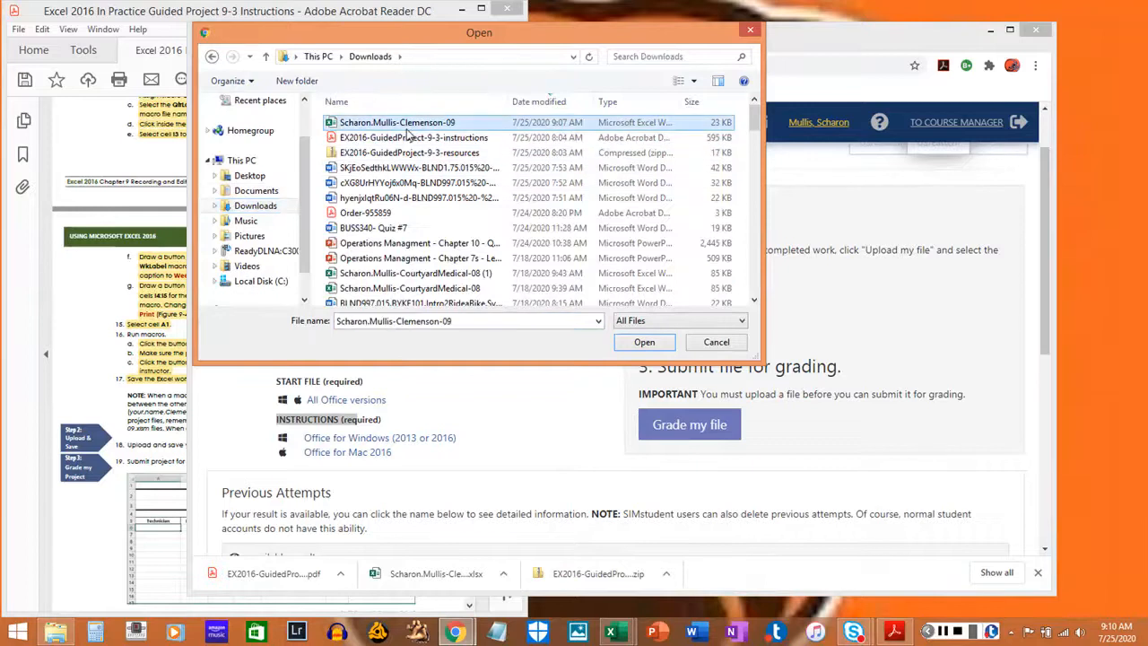
pyautogui.click(641, 343)
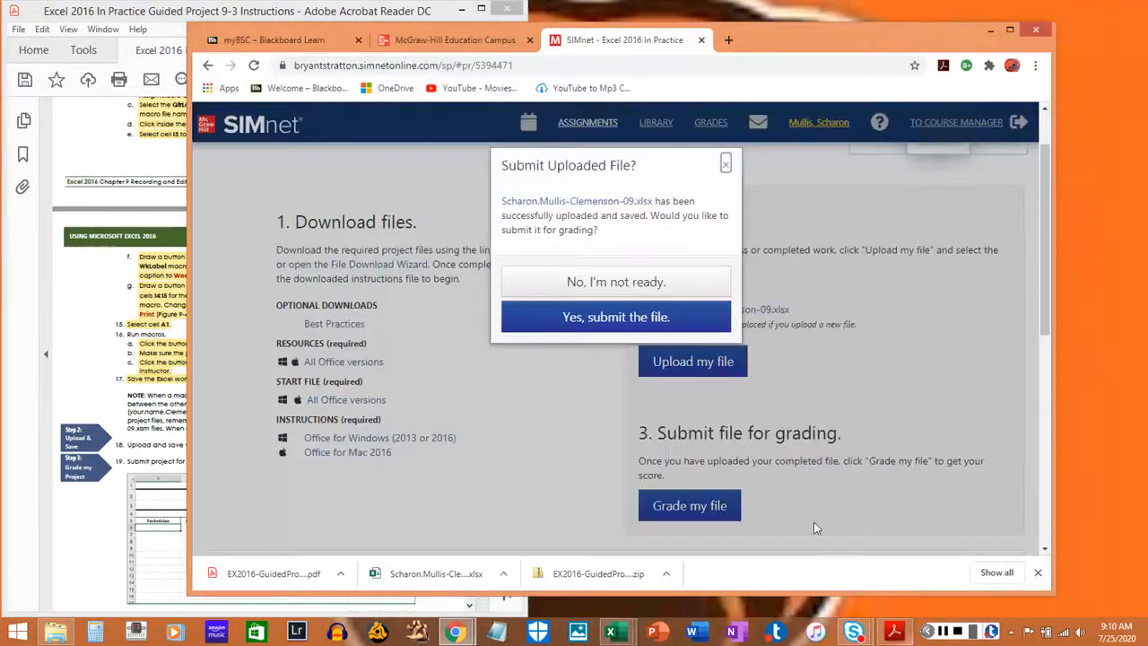
pyautogui.click(692, 330)
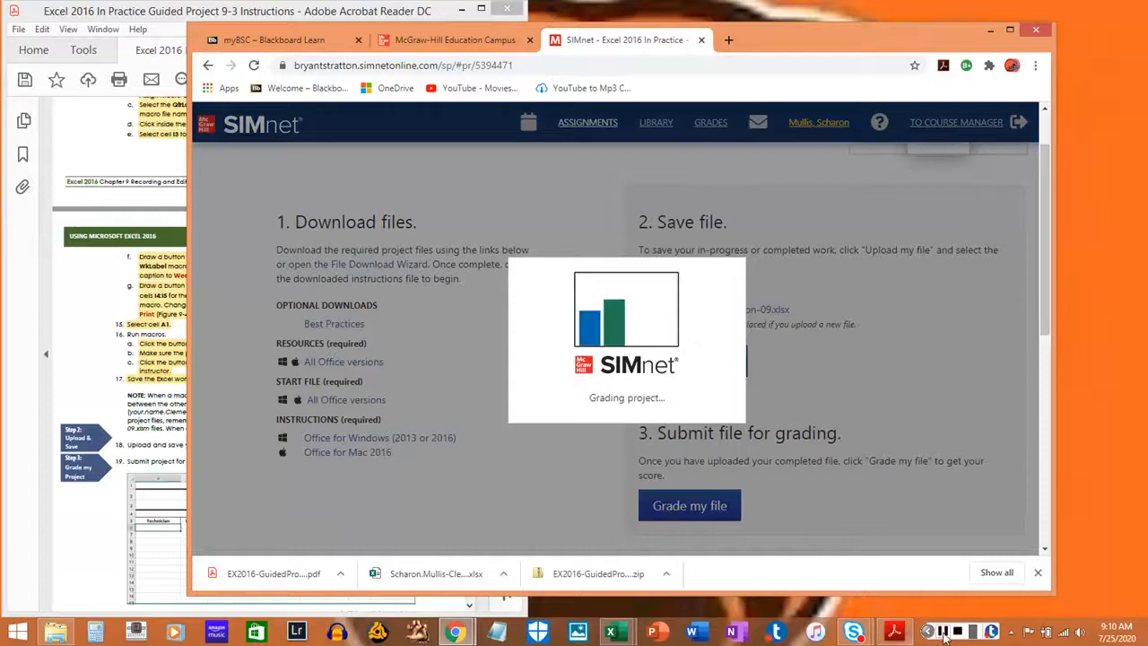